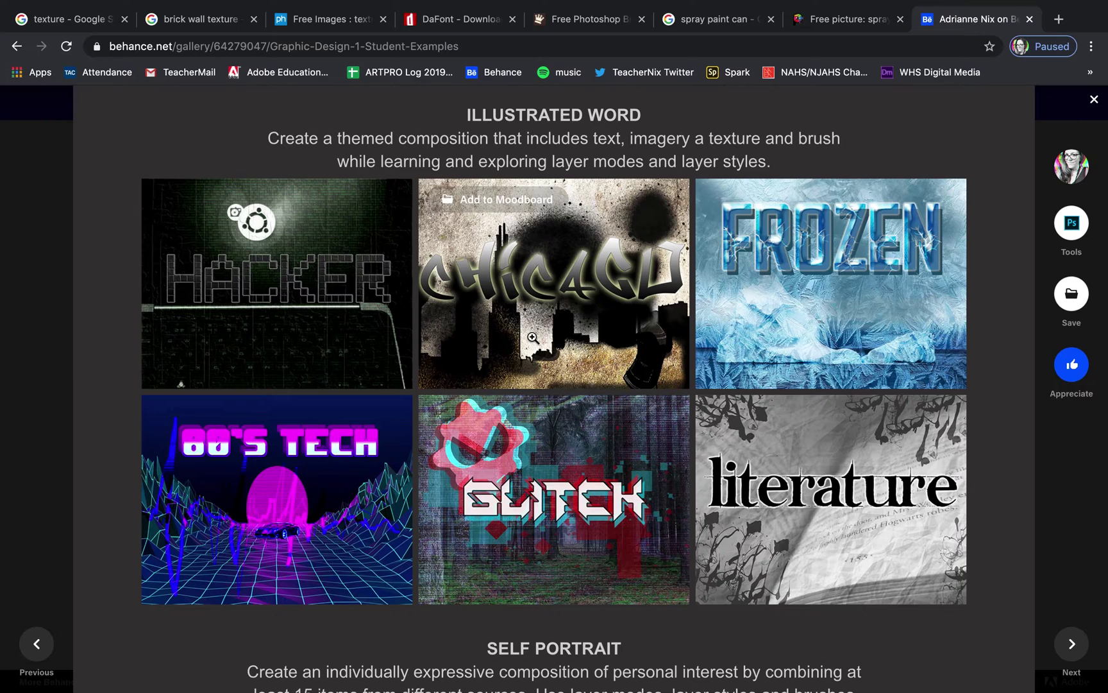
Step: Switch to Photoshop, create a landscape Letter print document, 11 x 8.5 inches at 300 pixels/inch, and close it again
click(558, 665)
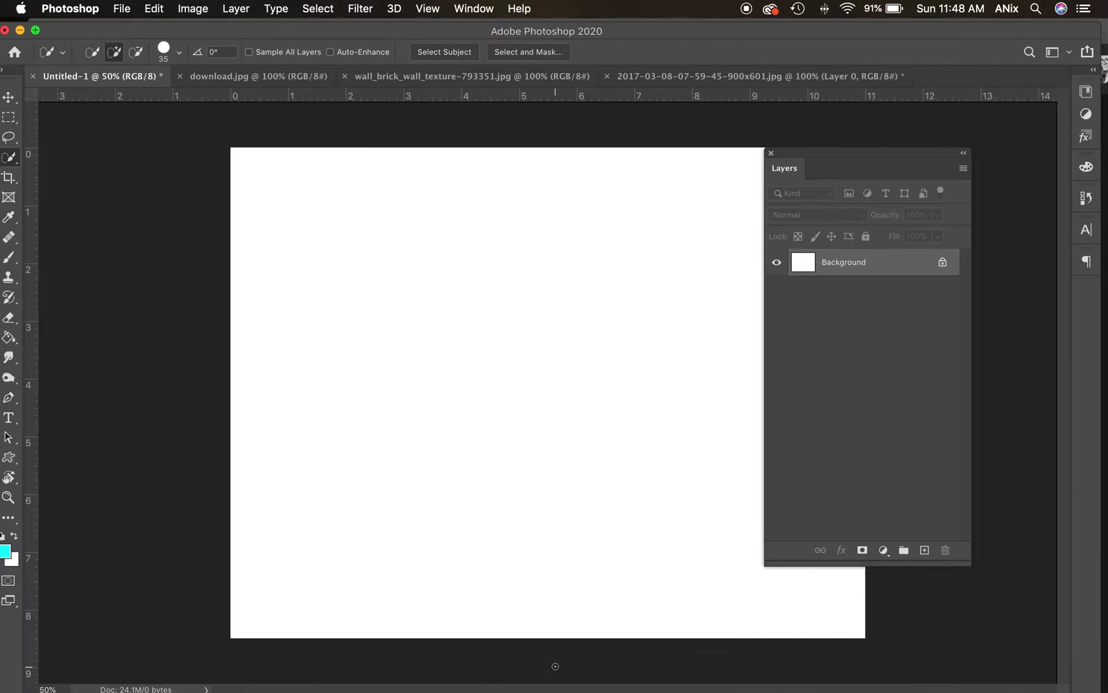
click(121, 9)
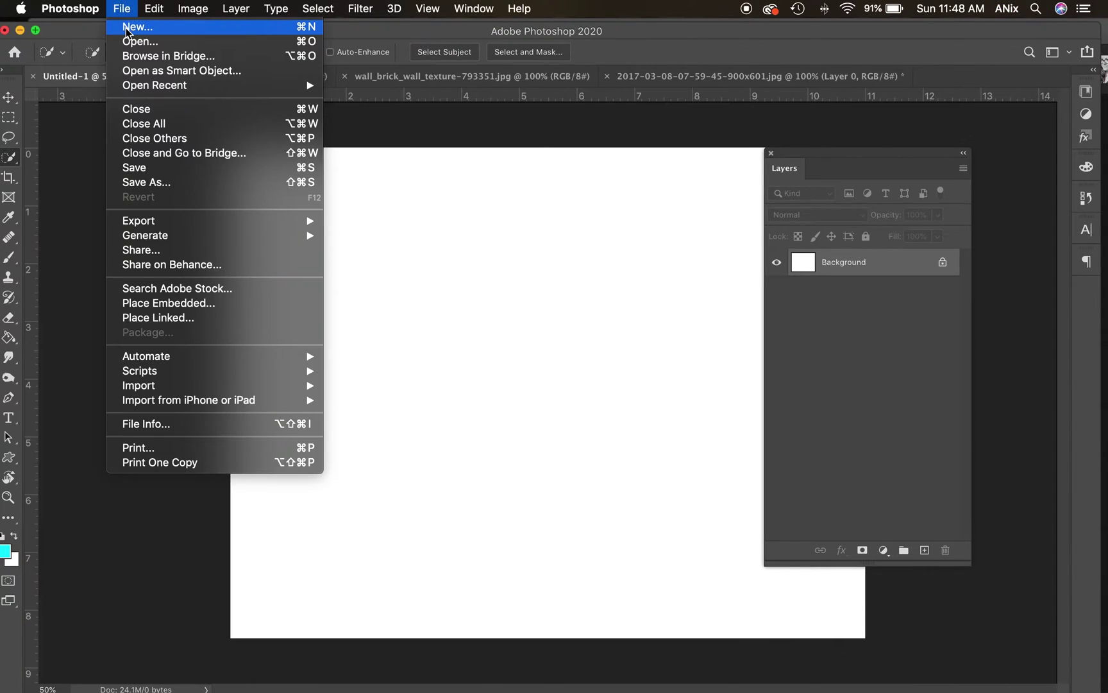
click(126, 27)
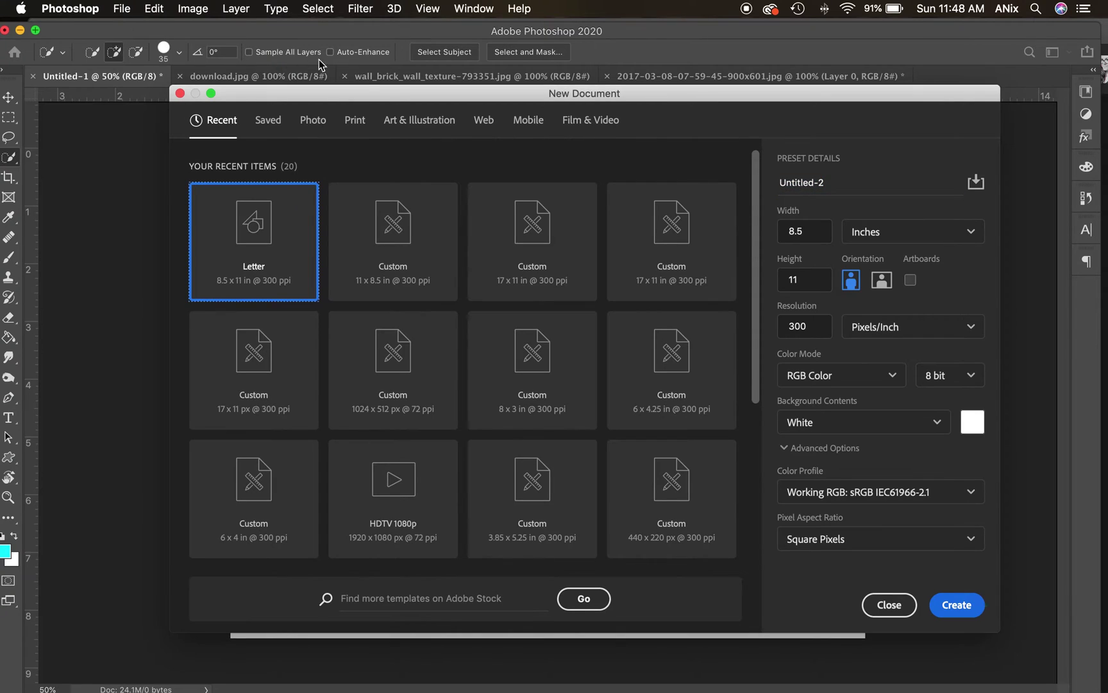
click(356, 125)
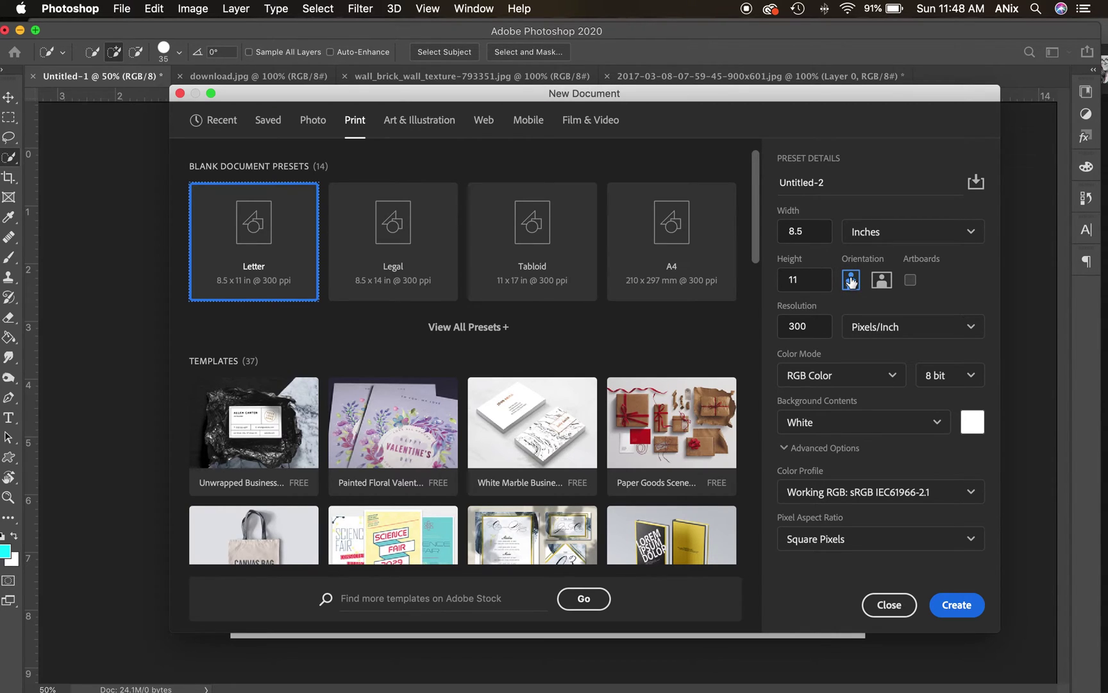
click(885, 282)
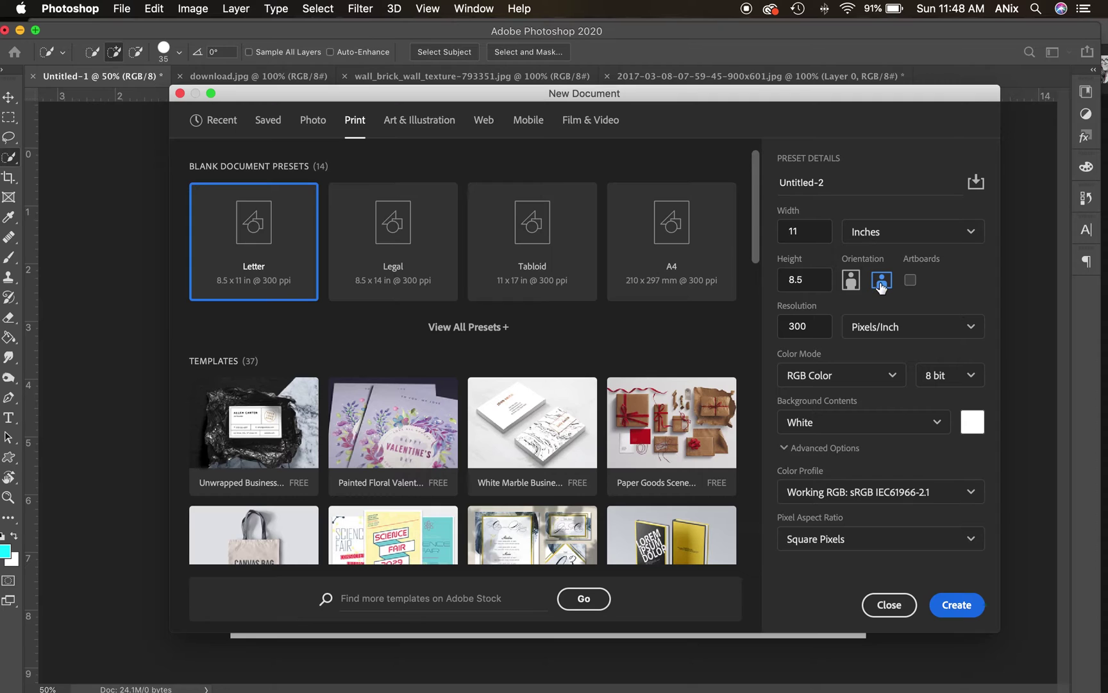
click(956, 605)
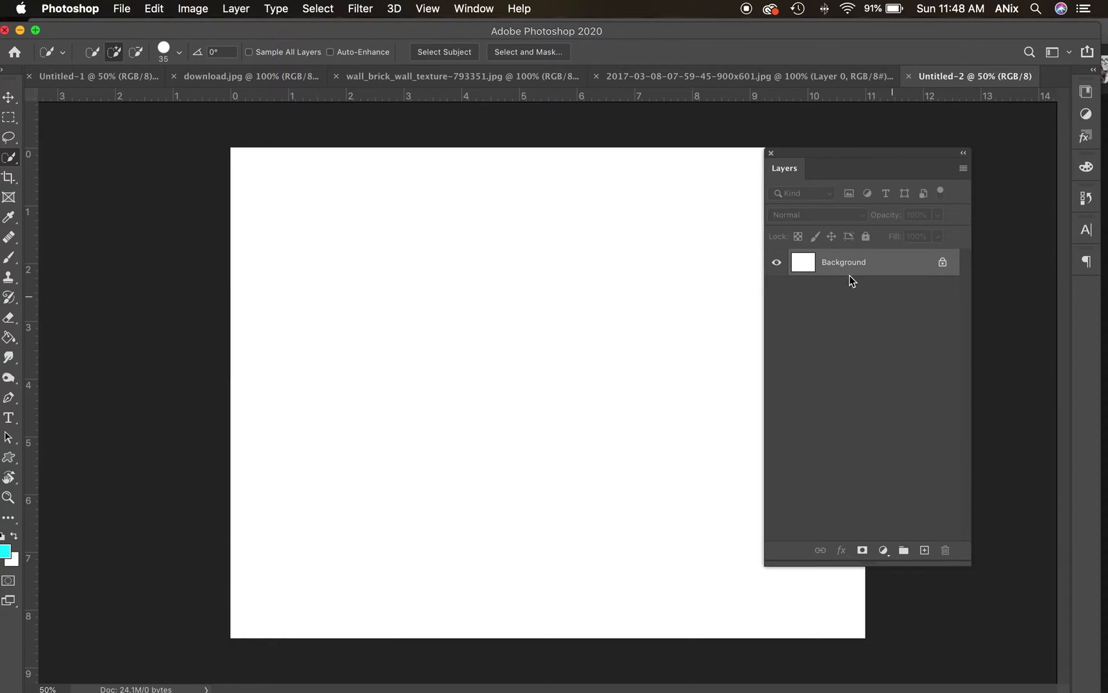
click(909, 75)
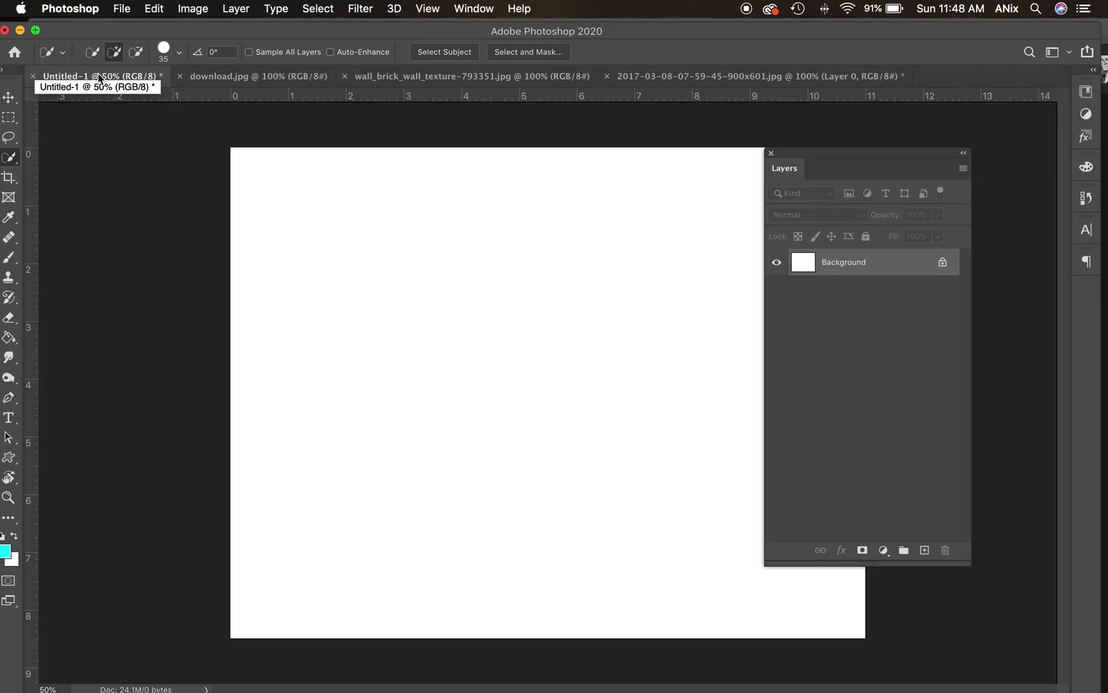
Step: Switch to Chrome and browse the image results of the Google search for "texture"
mouse_move(397, 667)
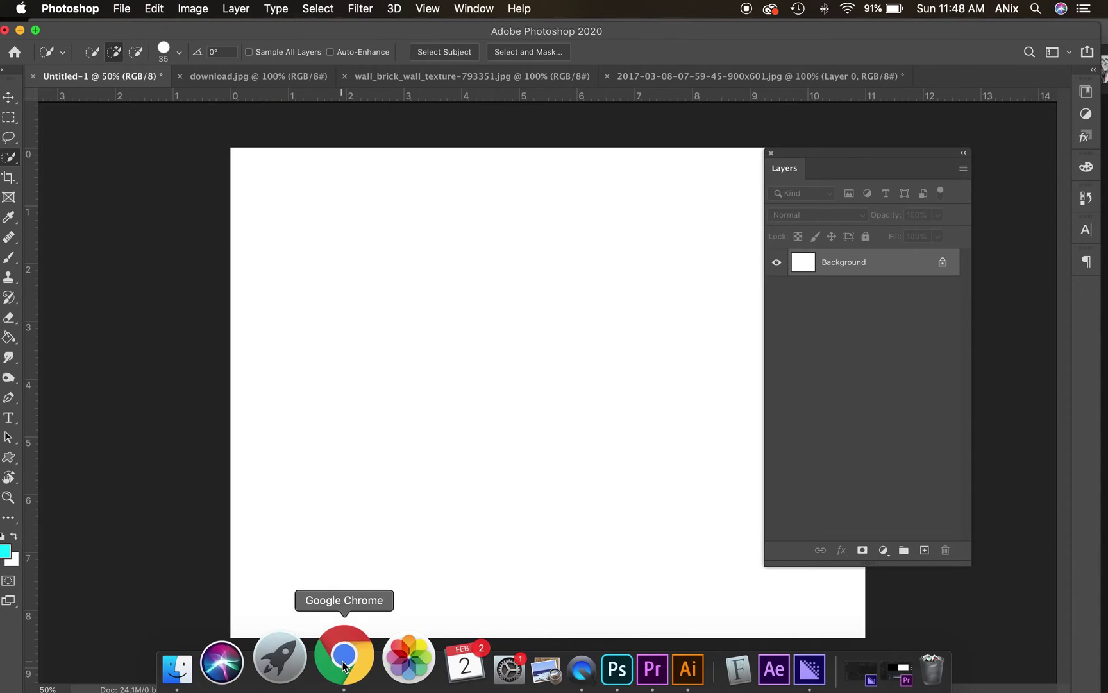
click(344, 665)
click(74, 24)
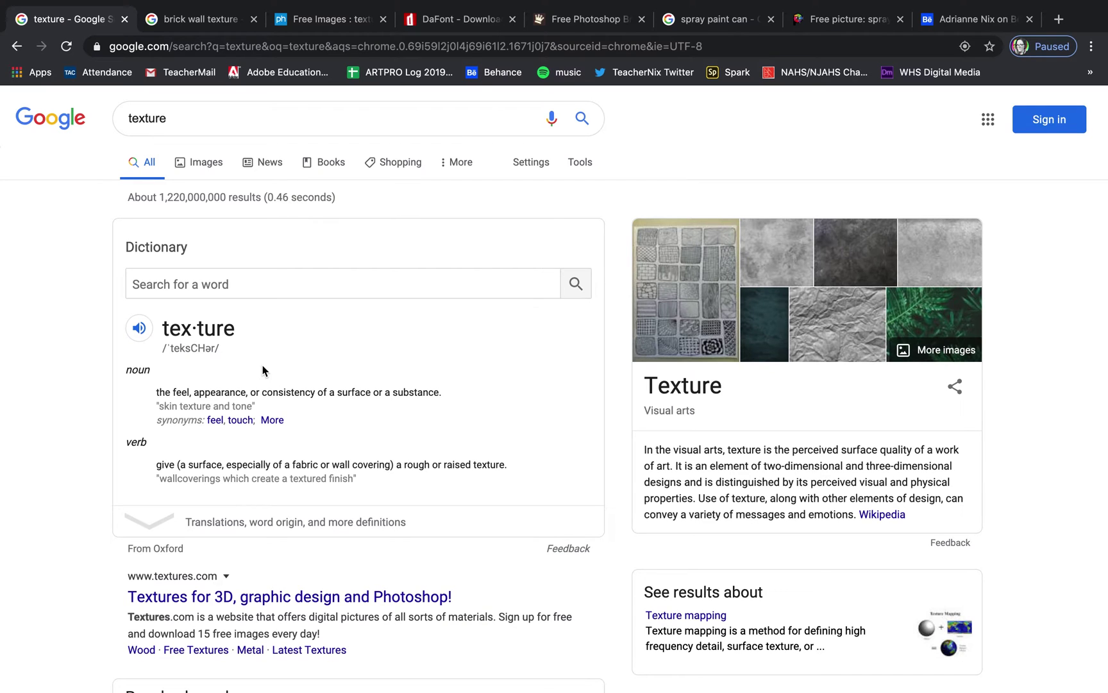
click(204, 160)
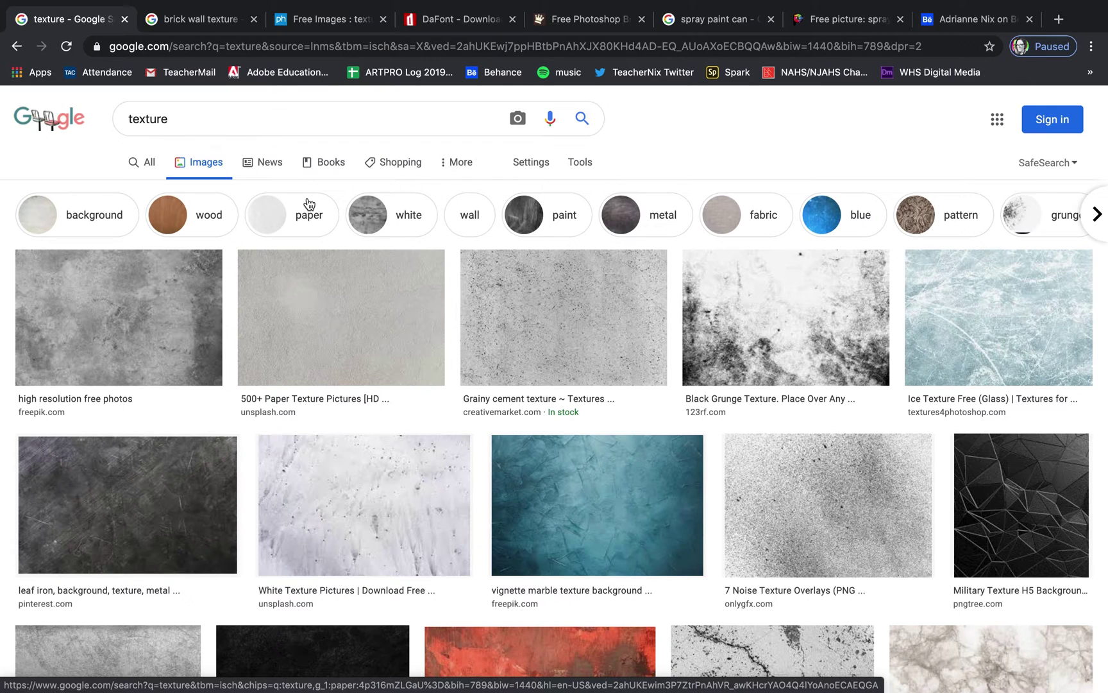
Step: Review the size and usage rights filters of the brick wall texture image search, and set usage rights to Not filtered by license
click(212, 25)
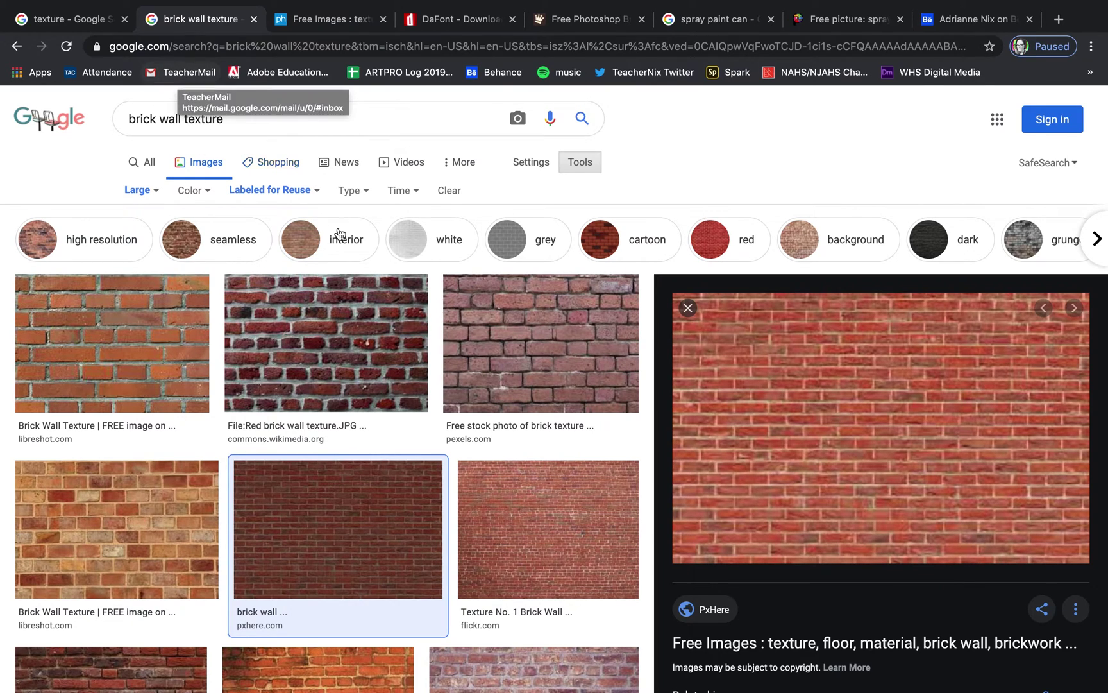
click(579, 163)
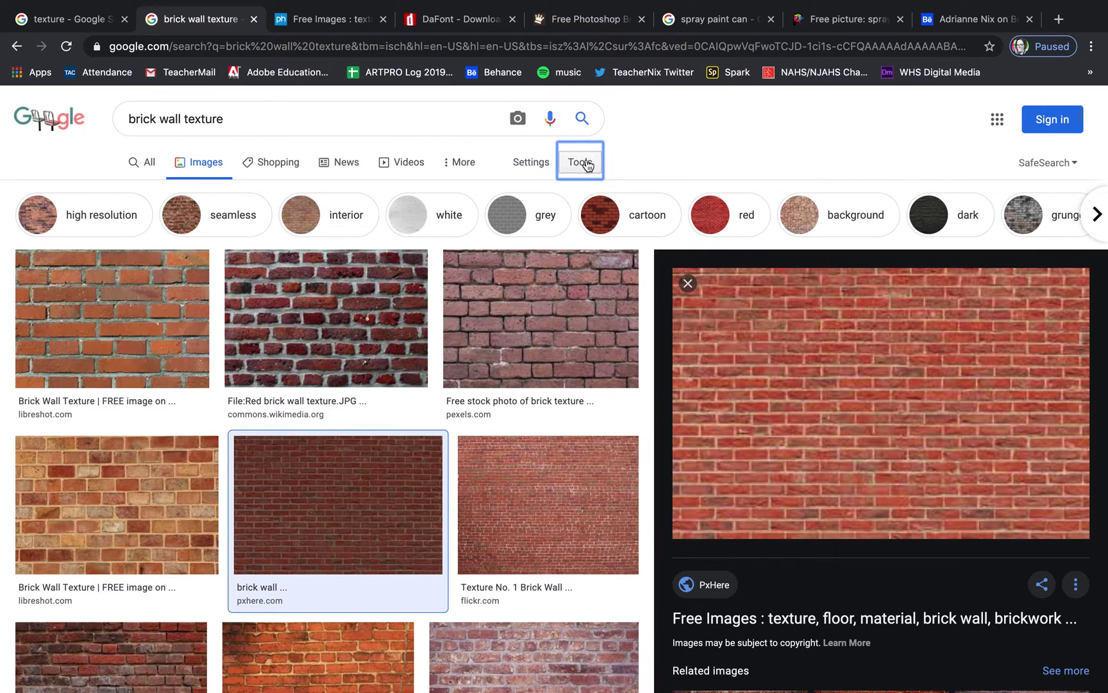
click(579, 163)
click(155, 191)
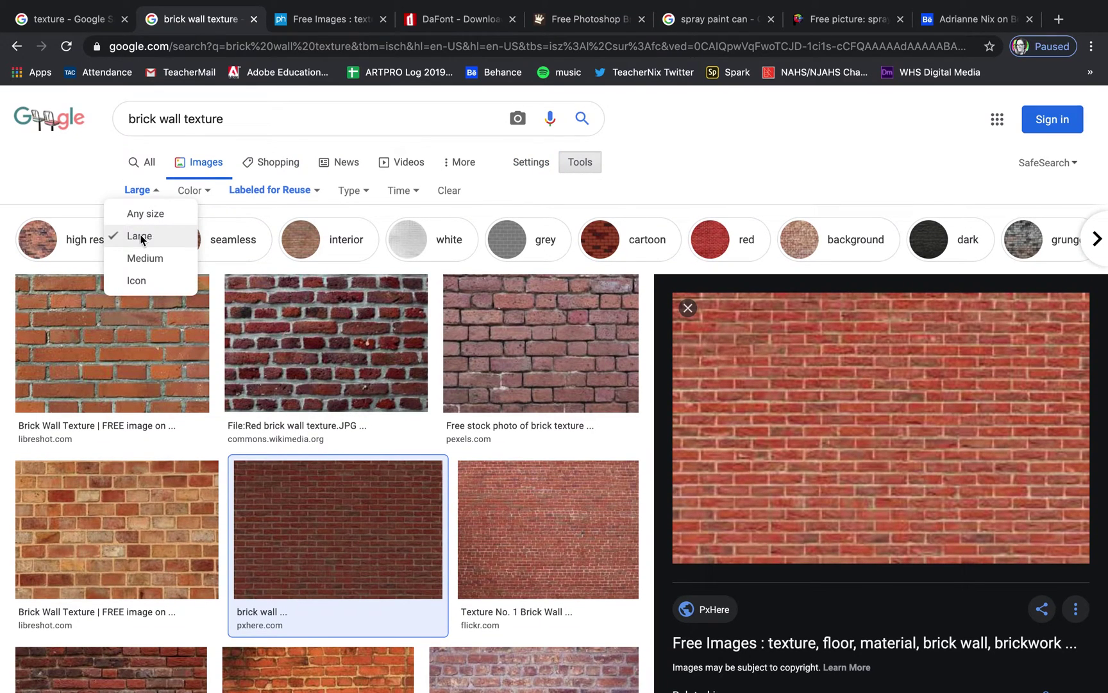
click(295, 190)
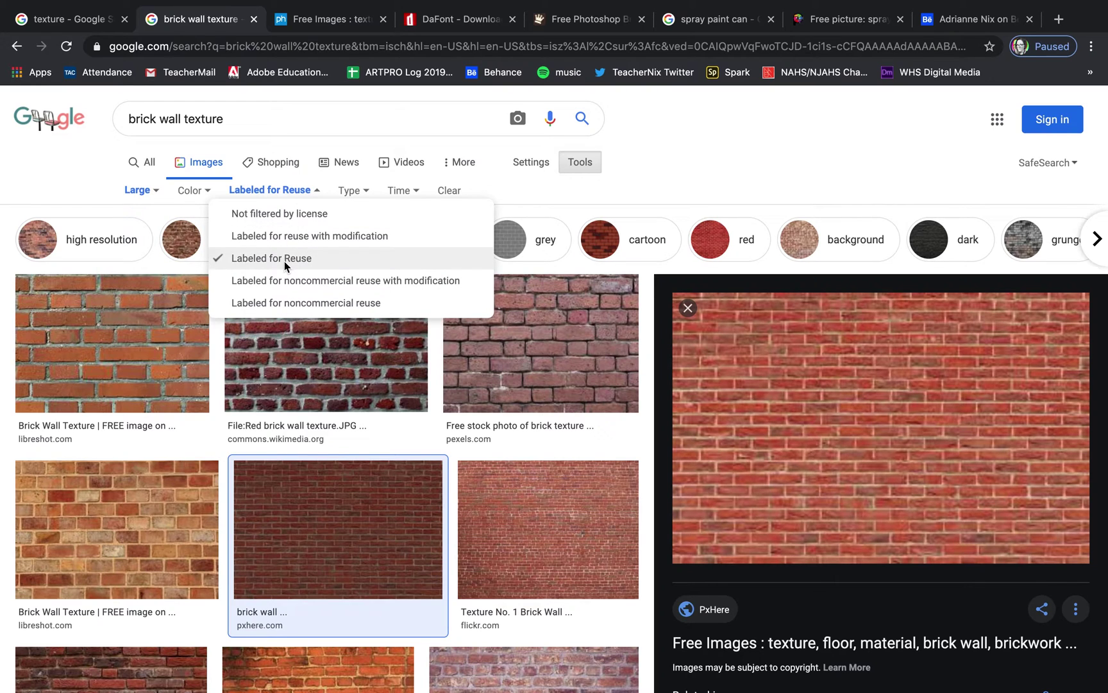
click(285, 214)
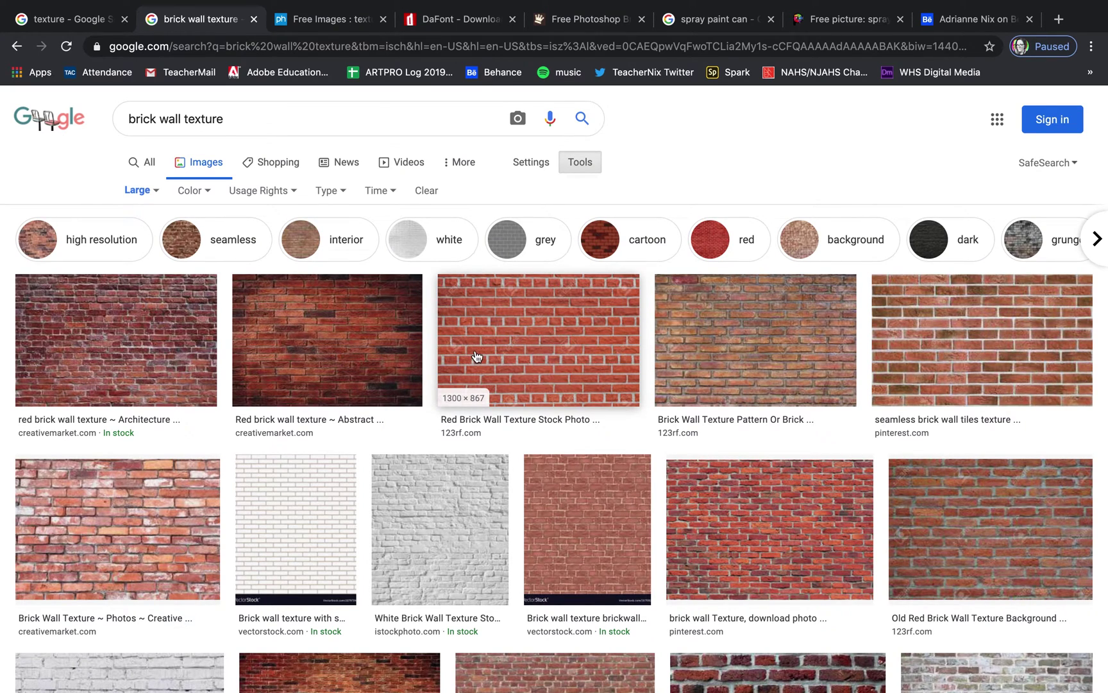
Step: Filter the brick wall texture images to Labeled for Reuse and open the preview of the red brick wall result from pxhere.com
click(266, 190)
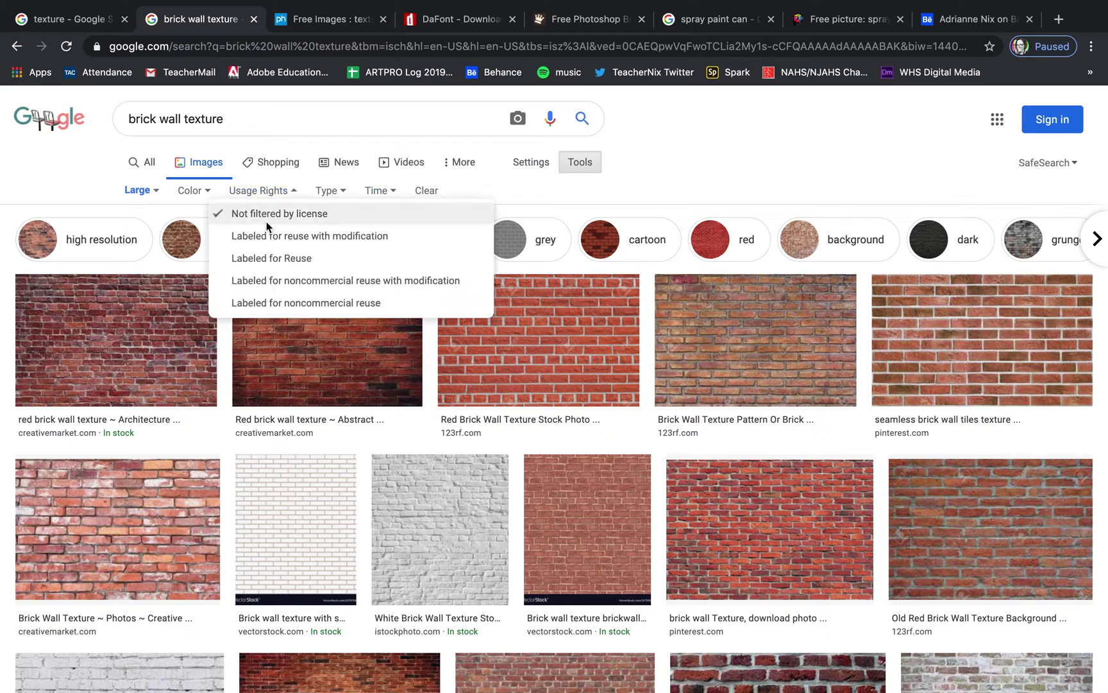
click(262, 257)
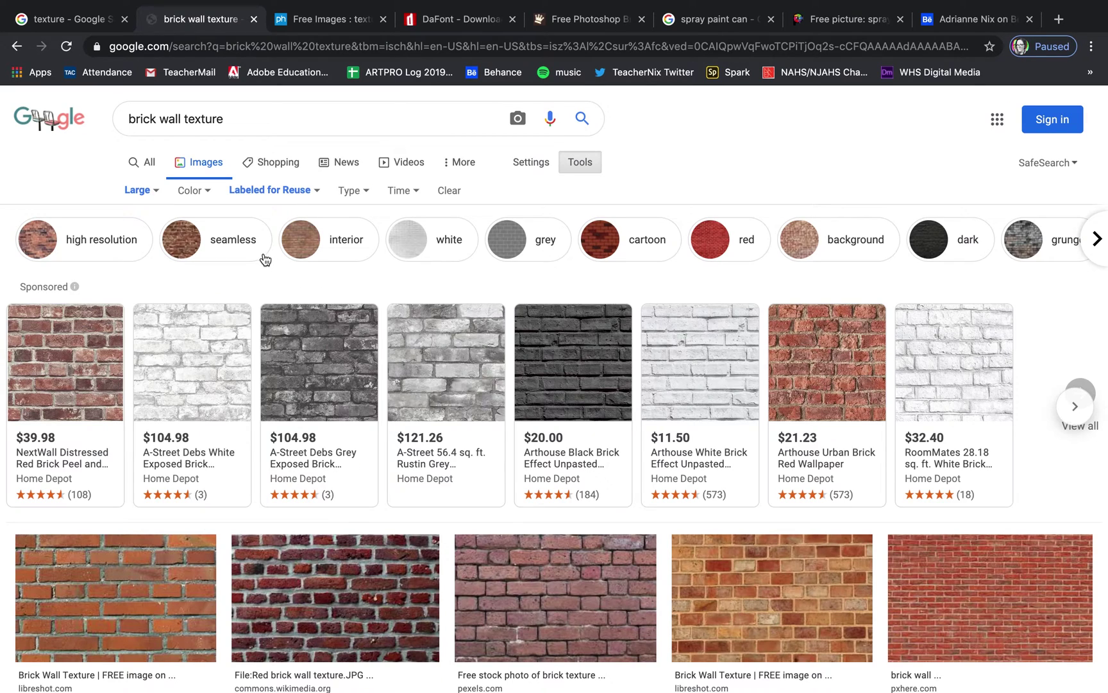
scroll(804, 433, down, 3)
click(983, 447)
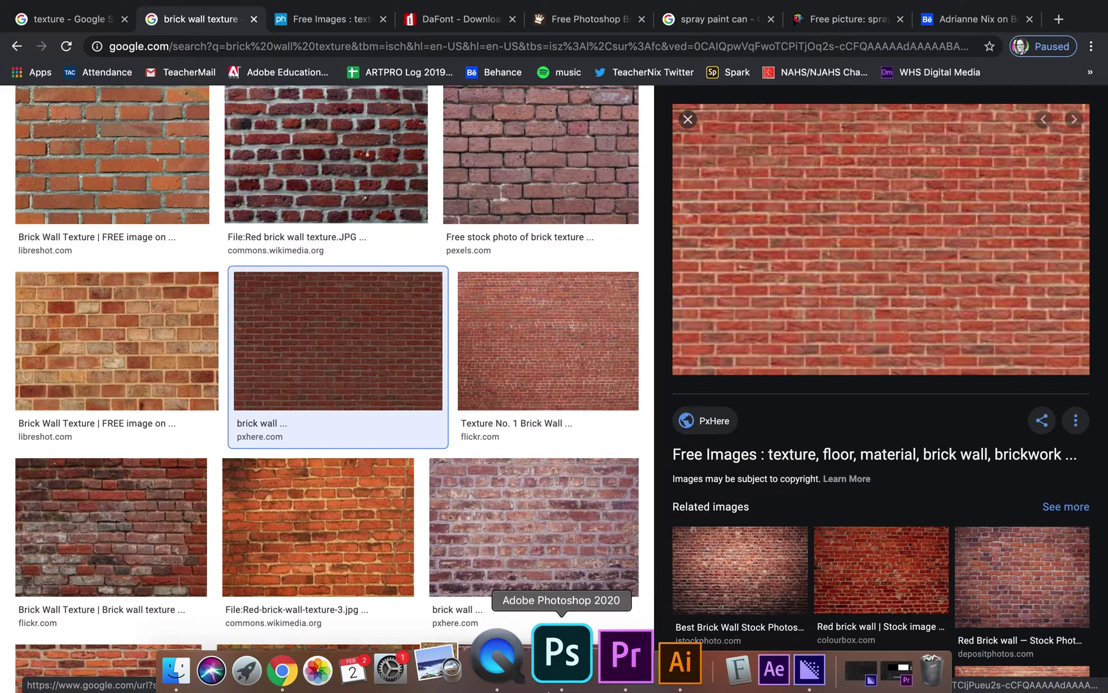
Step: Switch to Photoshop to examine the size of the download.jpg brick image, and return to the Chrome image results
click(564, 656)
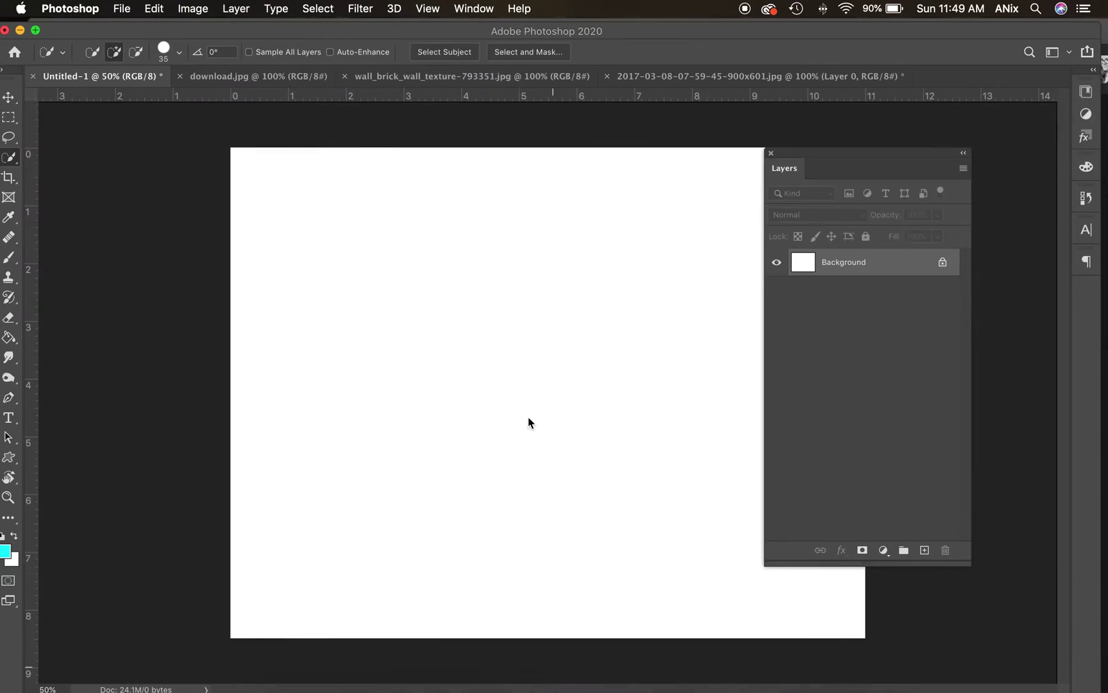
click(238, 77)
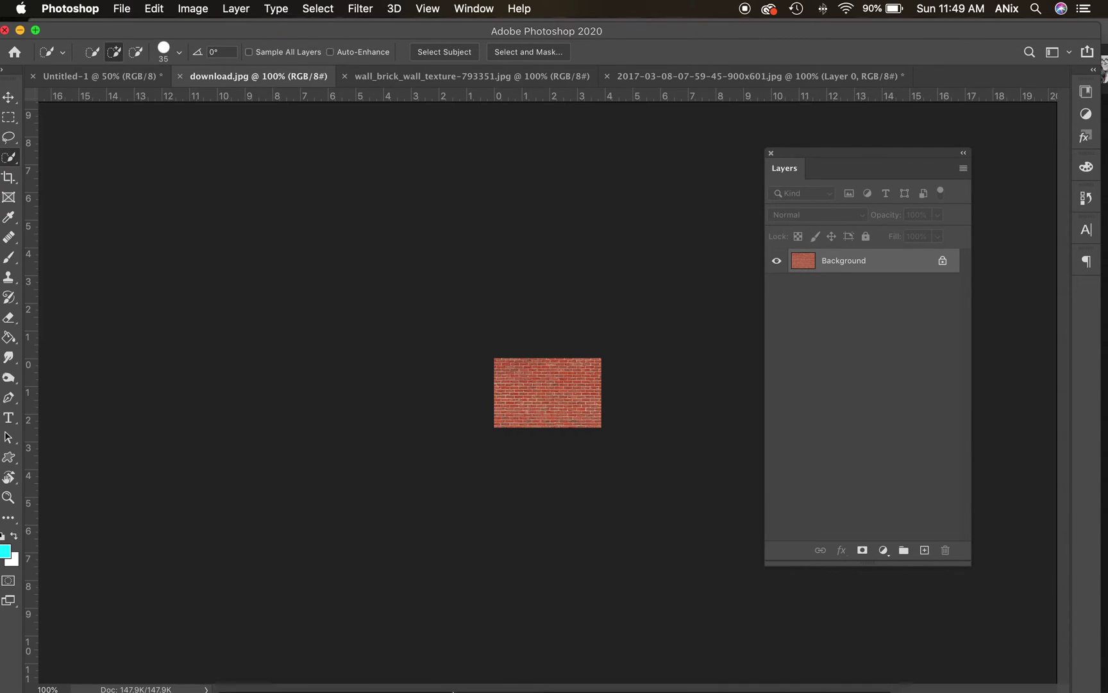
click(345, 670)
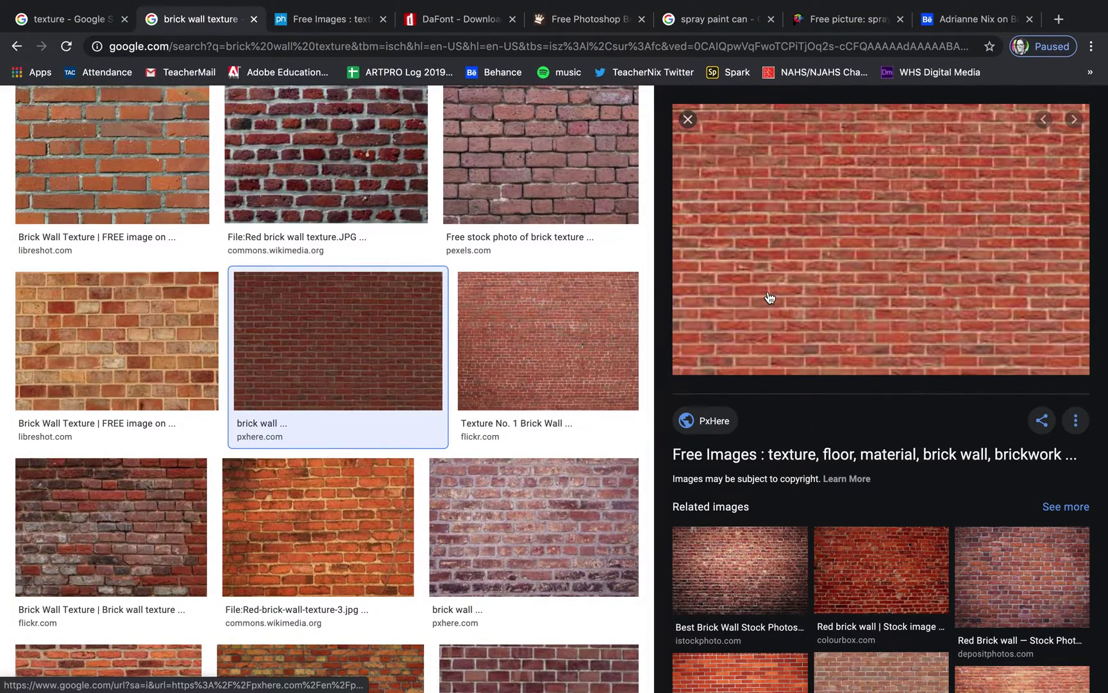
Step: Open the brick wall photo's source page on pxhere and bring the large photo from there into Photoshop
click(882, 243)
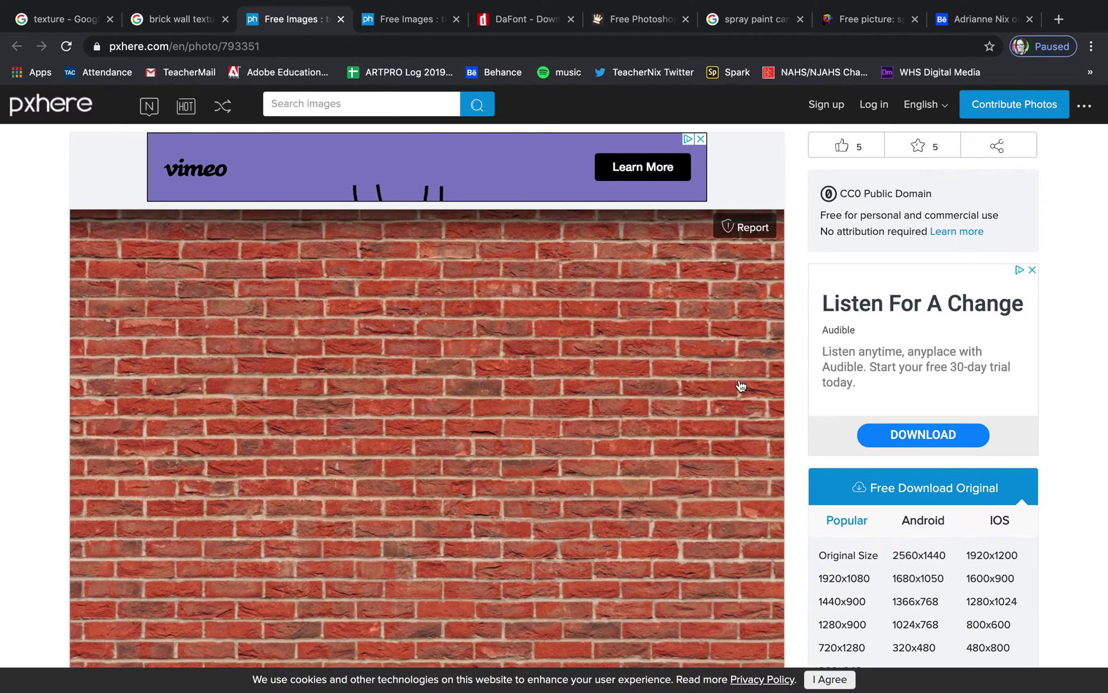
scroll(922, 443, down, 3)
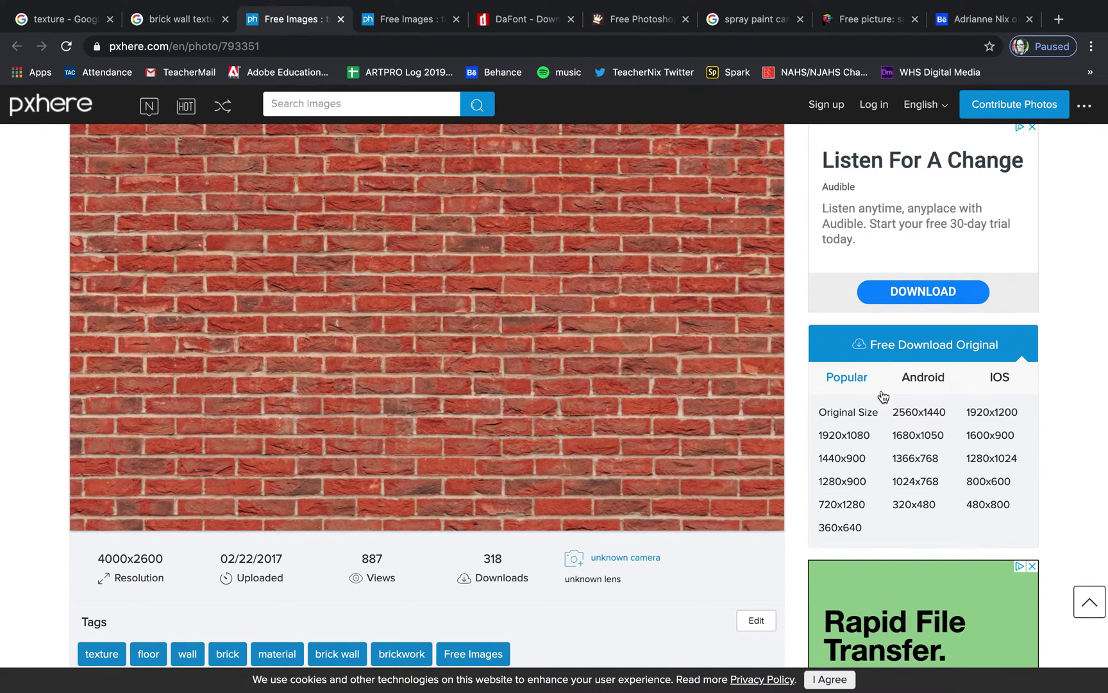
drag(396, 268, 560, 671)
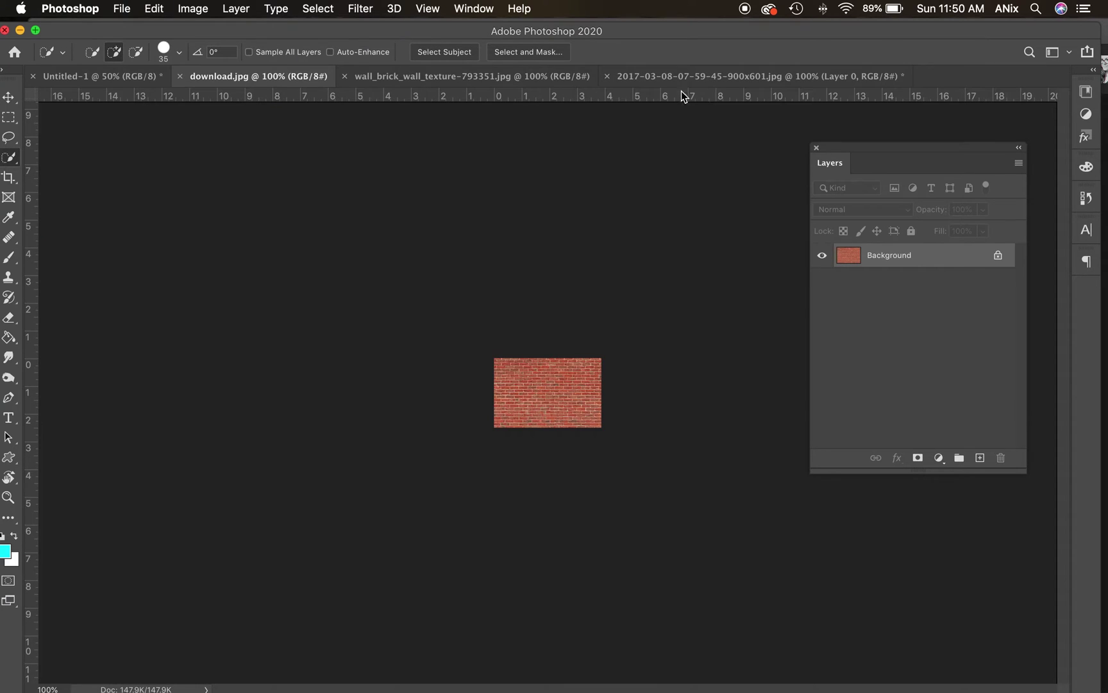
Step: Compare download.jpg with wall_brick_wall_texture-793351.jpg and close the smaller download.jpg
click(462, 81)
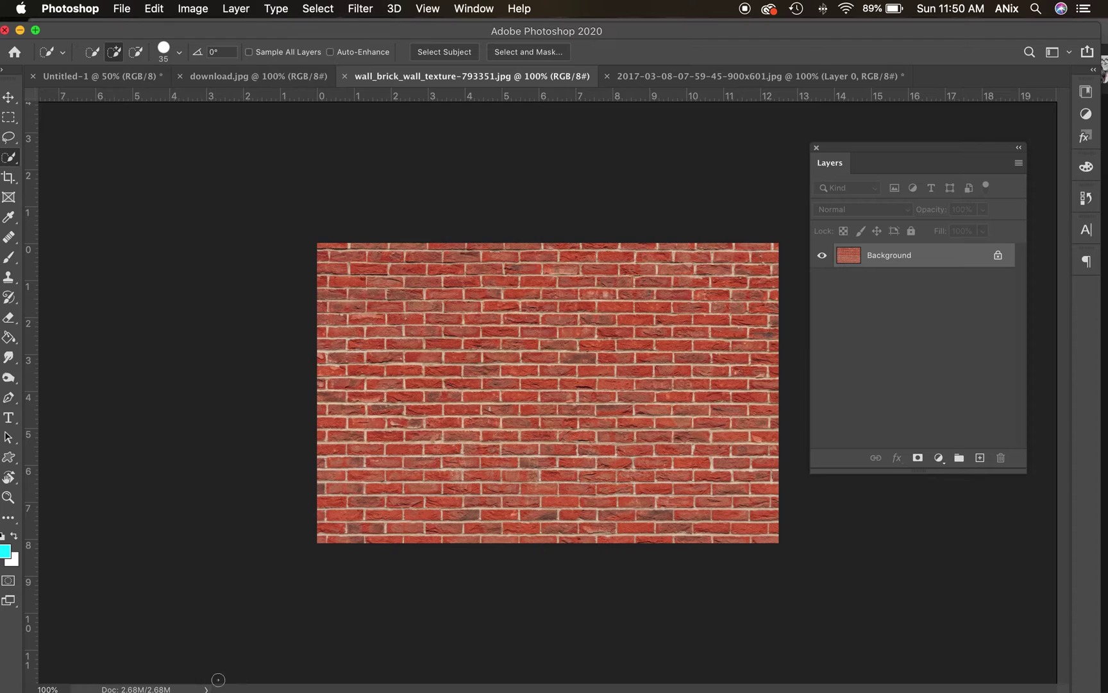
click(280, 77)
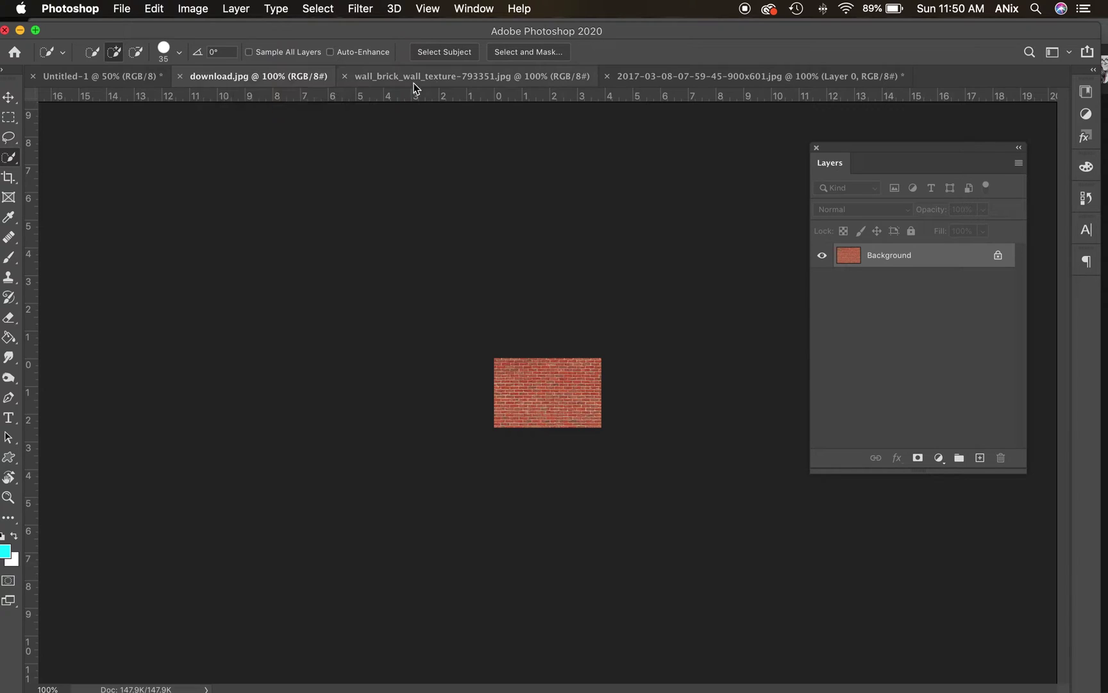
click(441, 79)
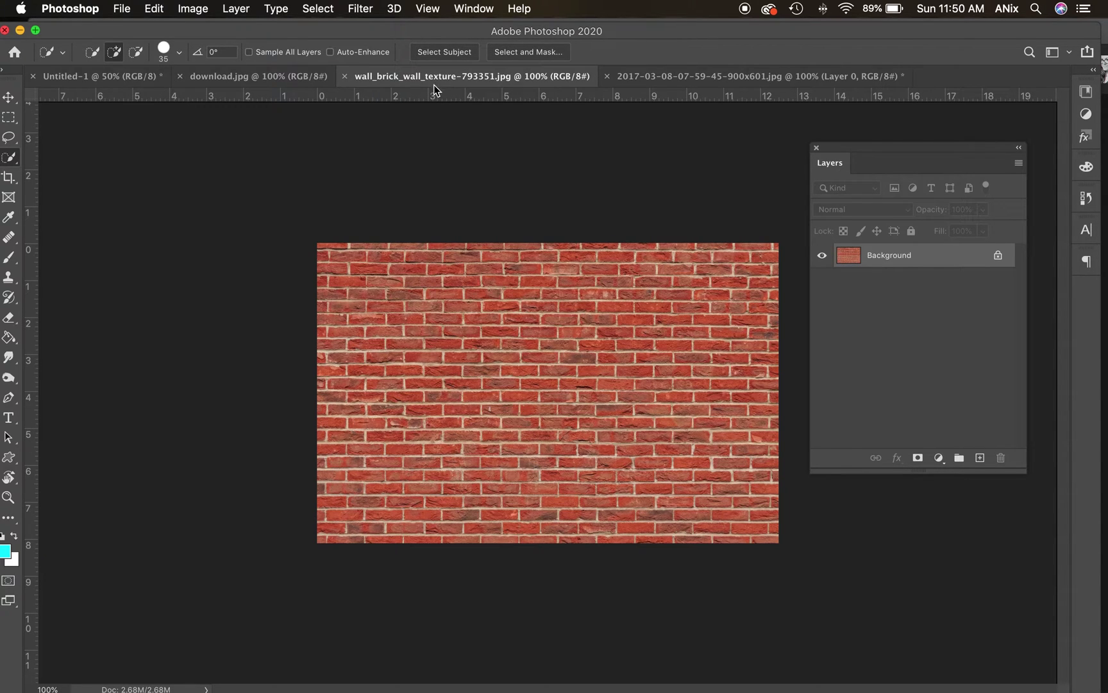
click(180, 77)
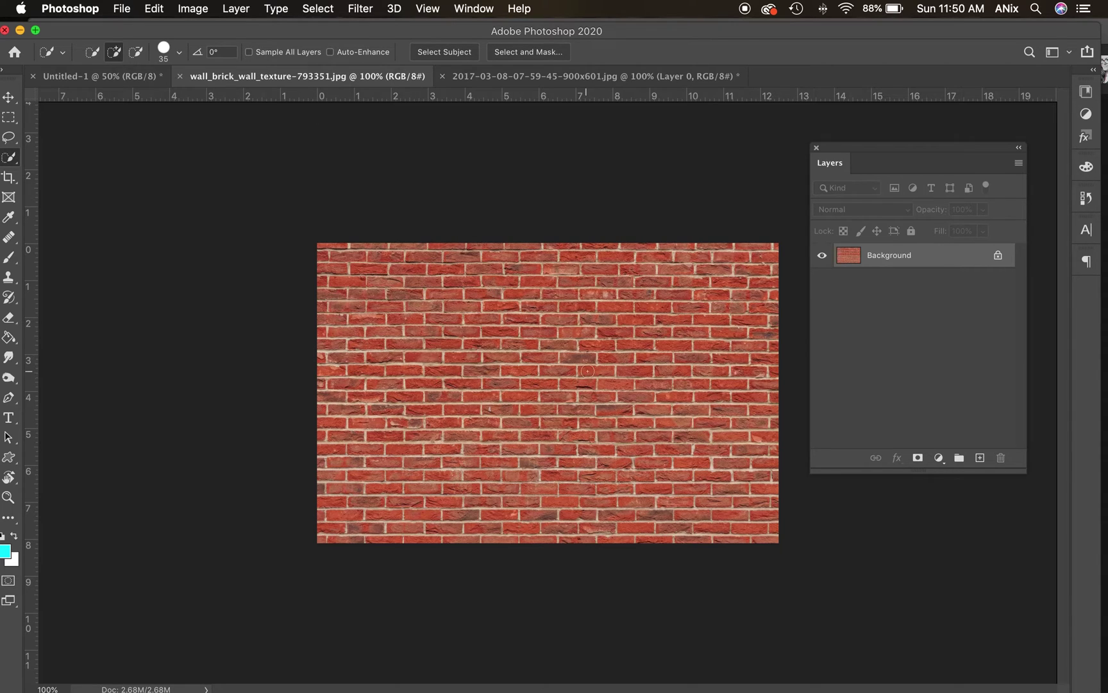
Step: Check the brick wall texture's dimensions and resolution in the Image Size settings
click(194, 9)
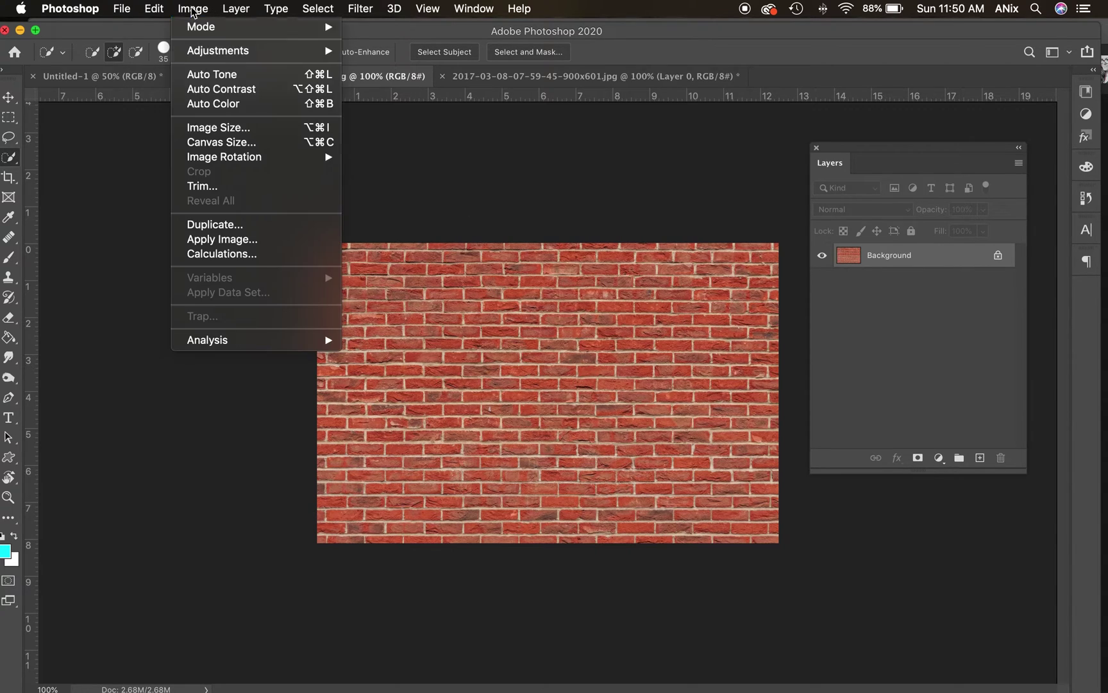
click(213, 135)
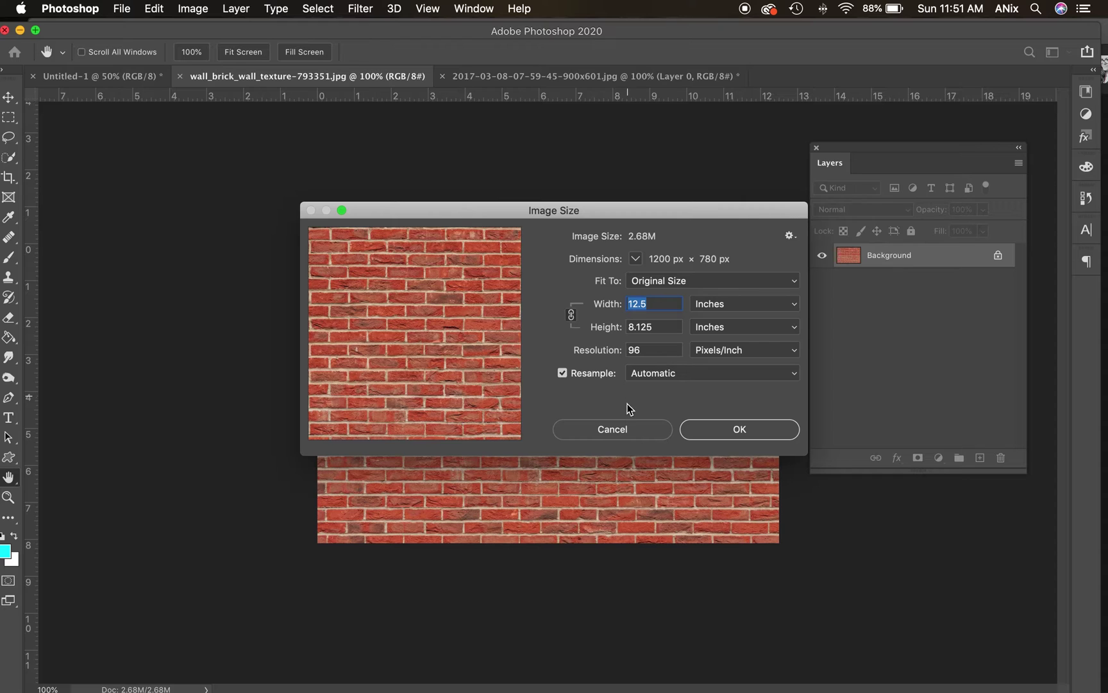
click(741, 429)
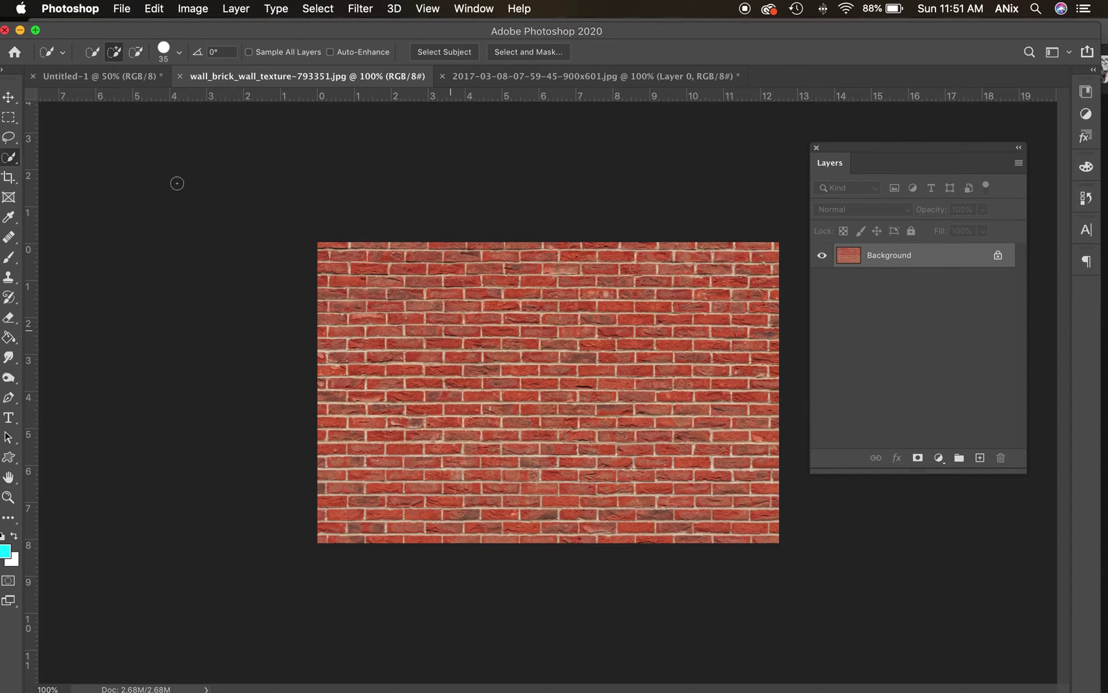
Step: Copy the brick wall image into the Untitled-1 document and scale it up proportionally to about the page width
click(9, 97)
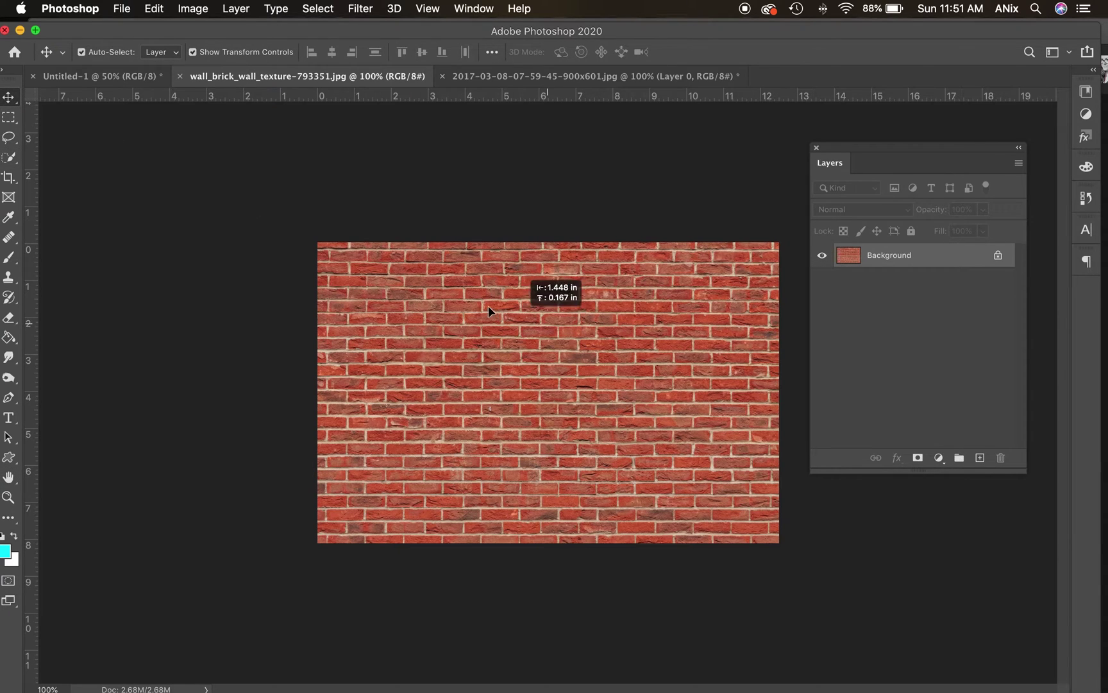
drag(126, 79, 487, 263)
drag(564, 319, 835, 615)
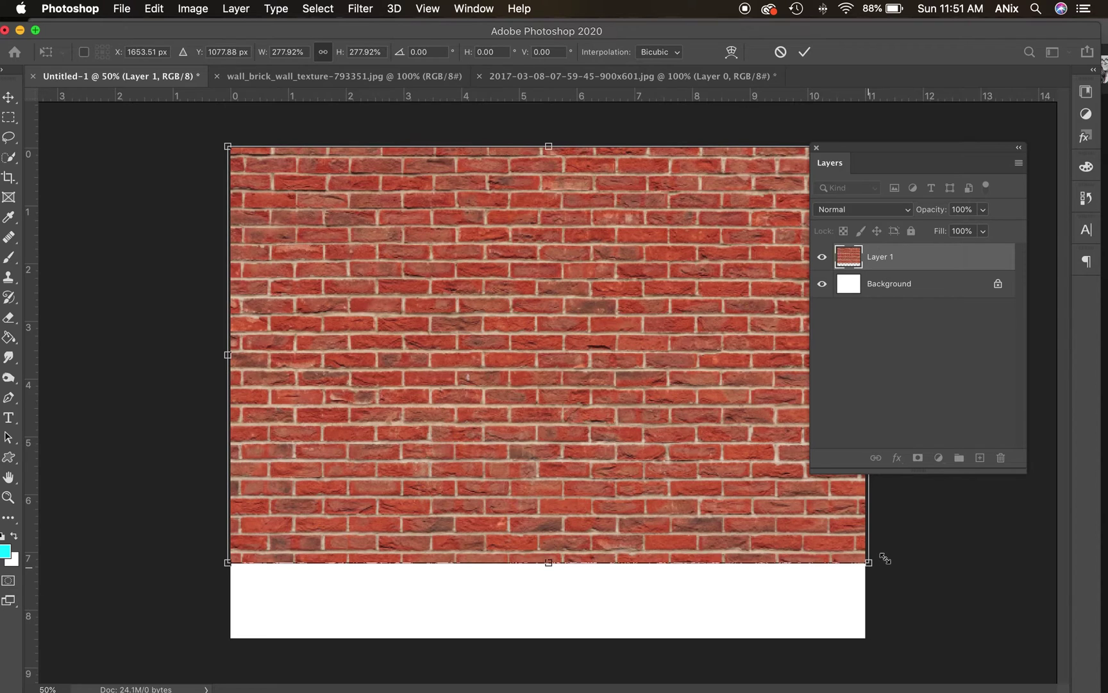
Step: Stretch the brick layer to about 301% width and 335% height, position it to cover the whole page, and rename it texture
drag(869, 563, 922, 650)
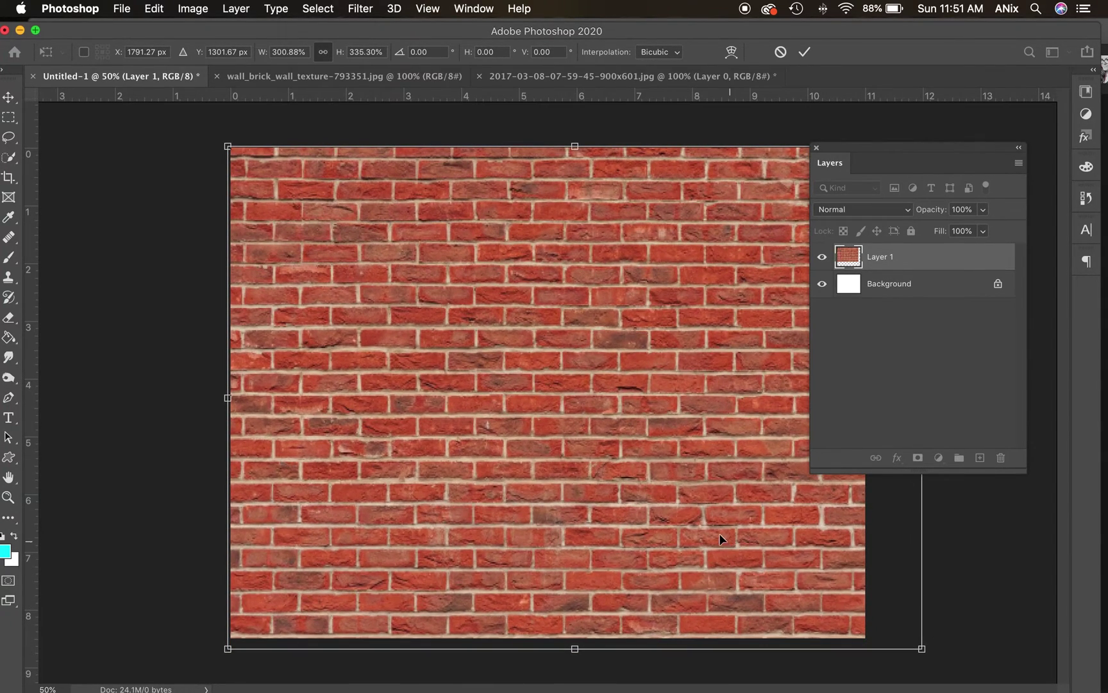
drag(719, 533, 698, 538)
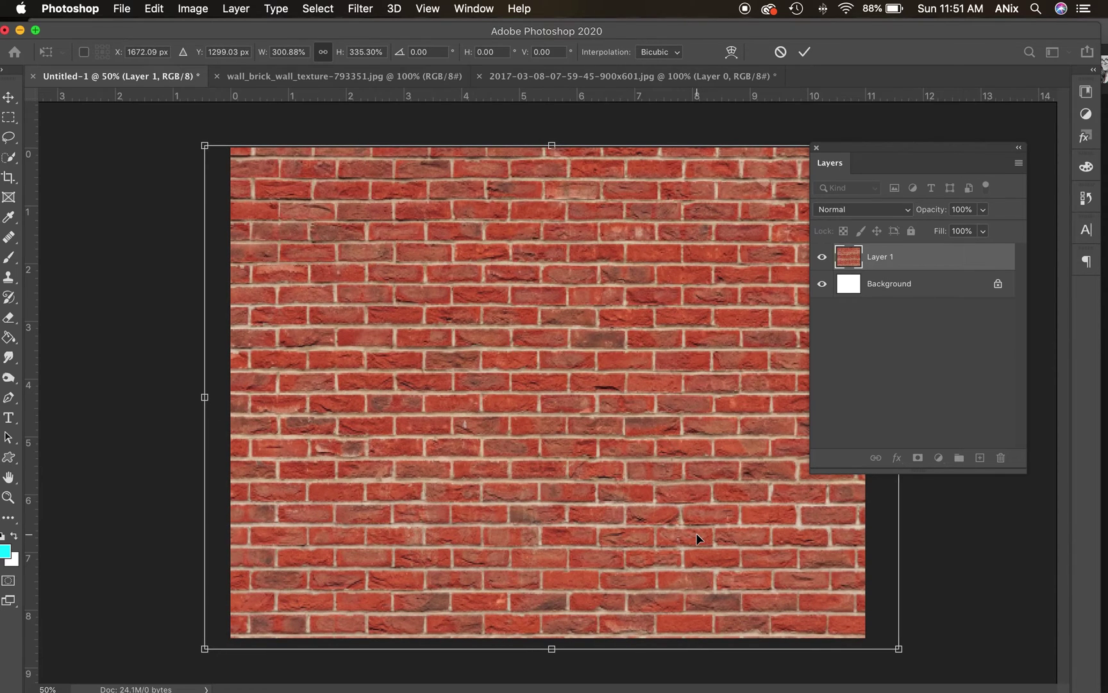
key(Return)
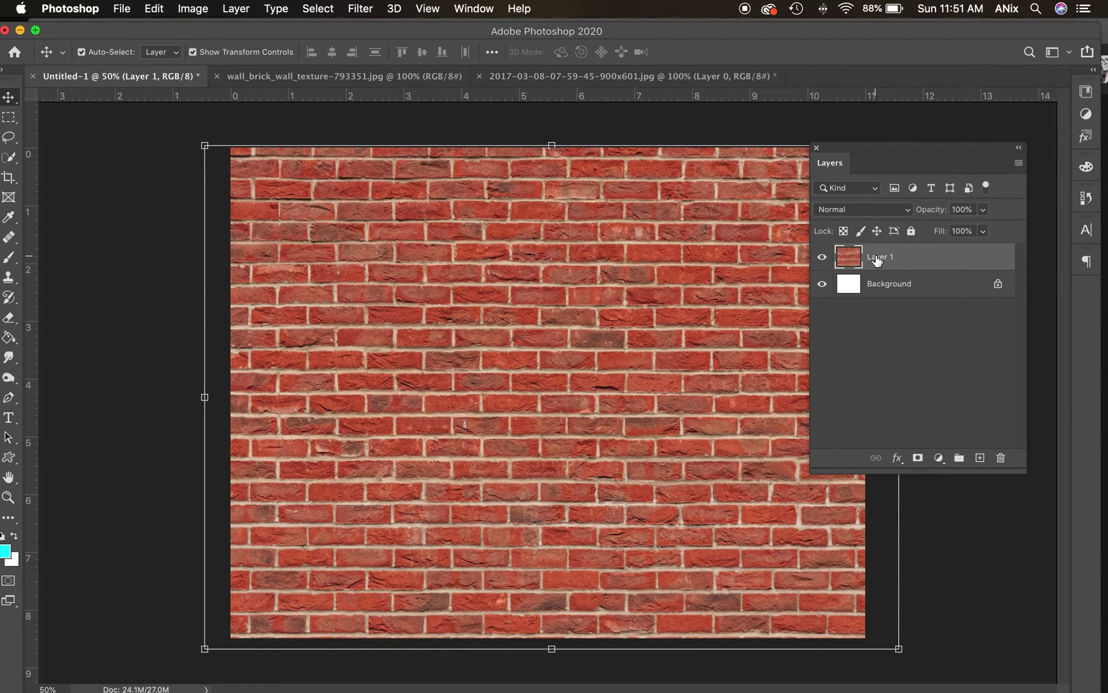
text(textur)
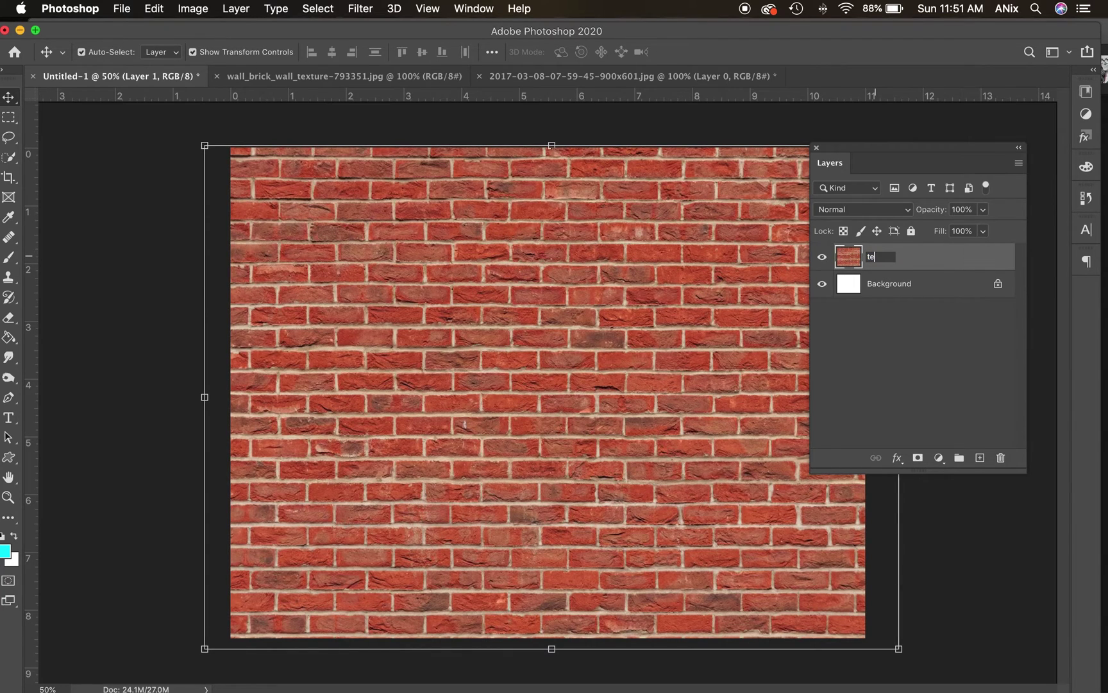
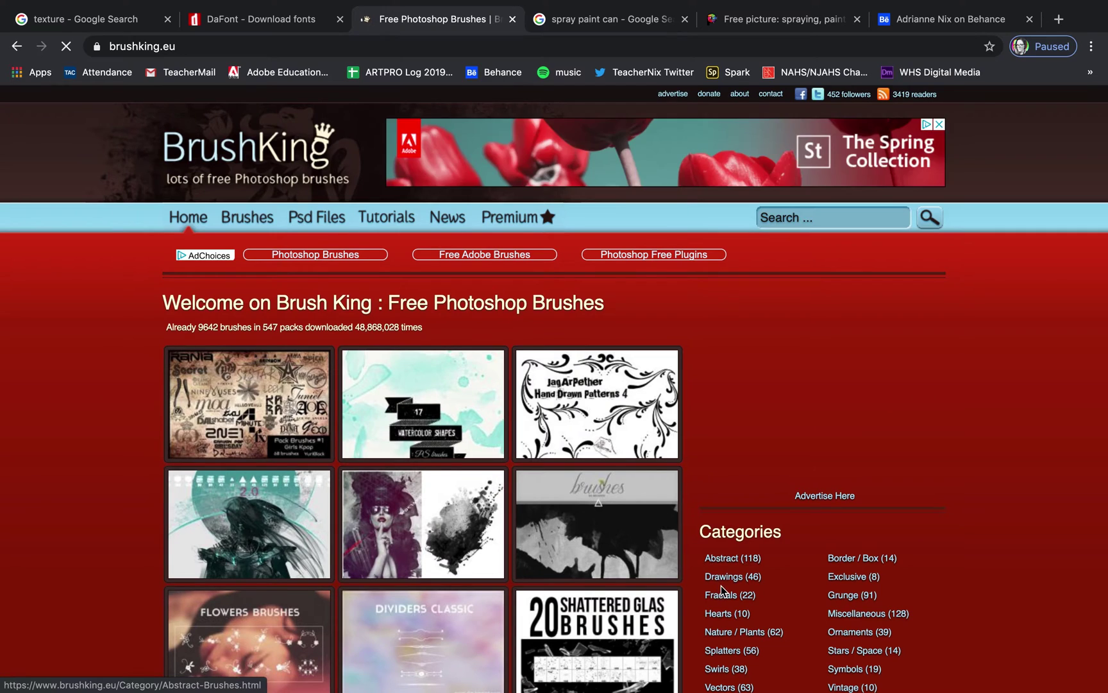
Step: On the BrushKing site in Chrome, open the Brushes - Paint Splashes set from the Splatters category
scroll(712, 594, down, 3)
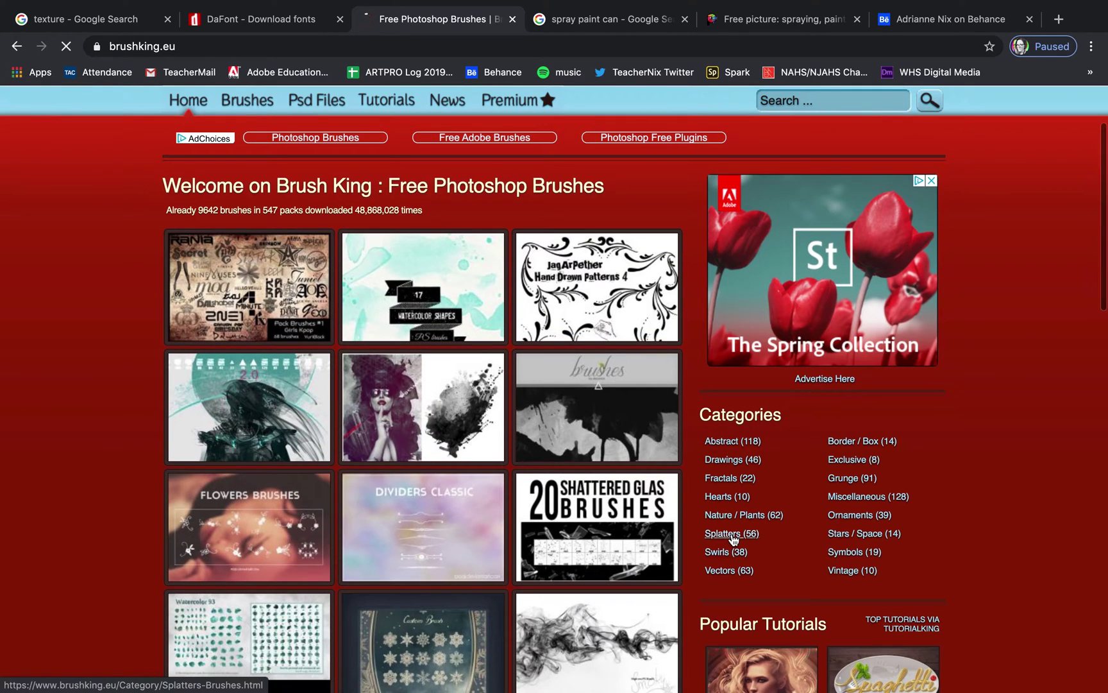
click(731, 534)
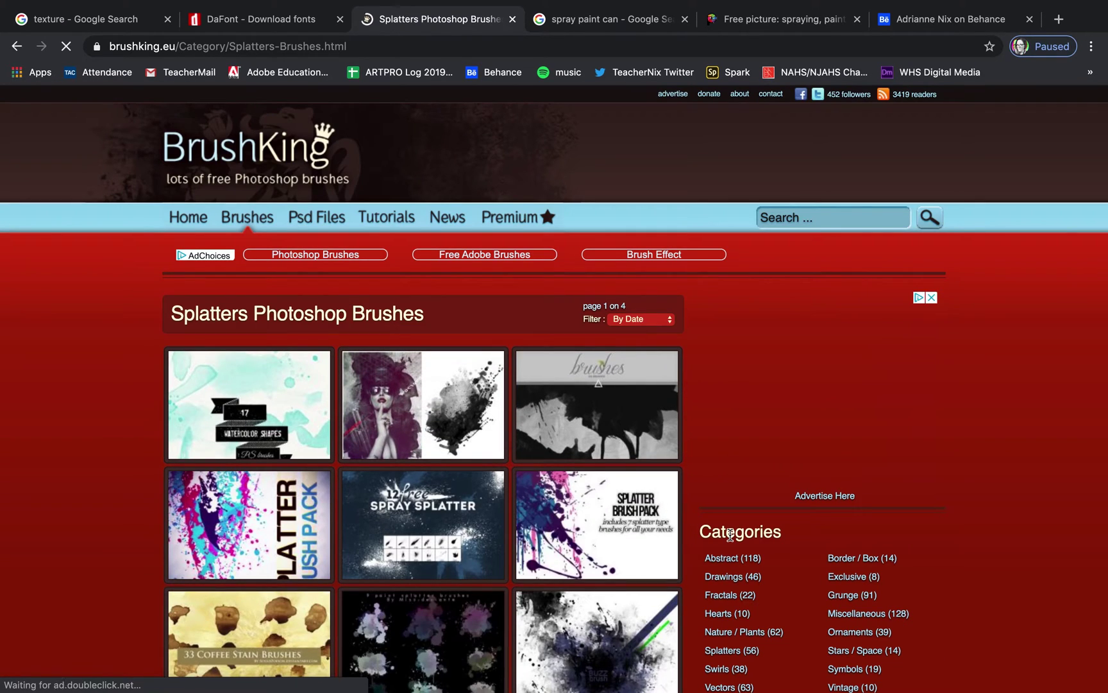
click(557, 373)
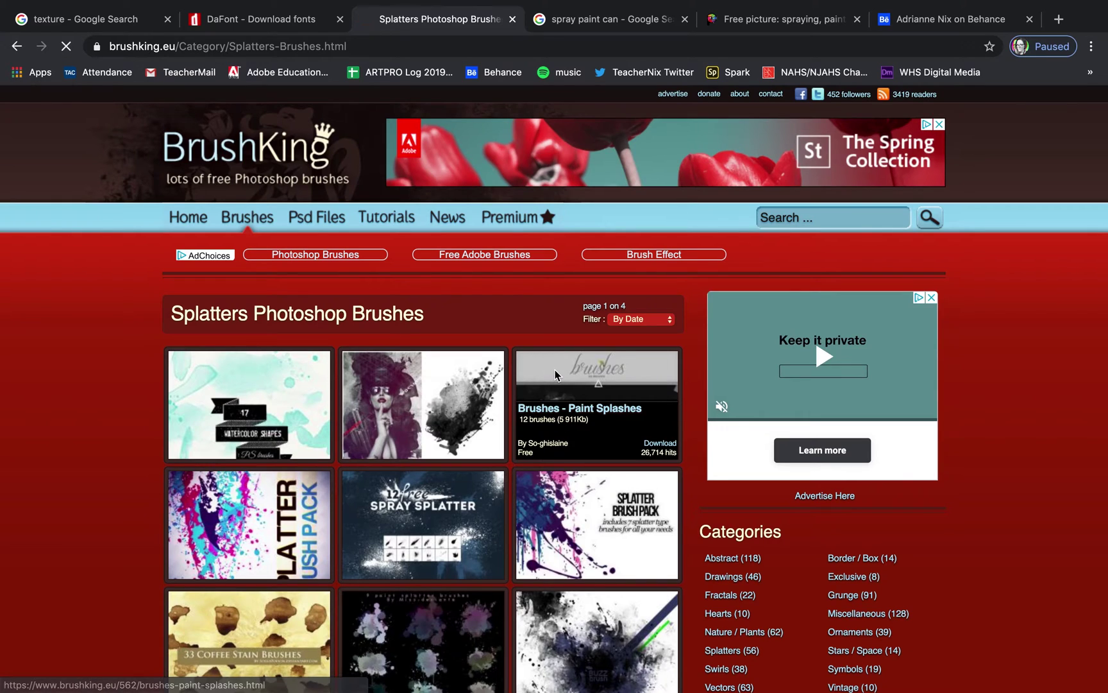
Step: Review the Paint Splashes preview and usage terms, and download the brush set
scroll(662, 456, down, 3)
scroll(661, 456, down, 1)
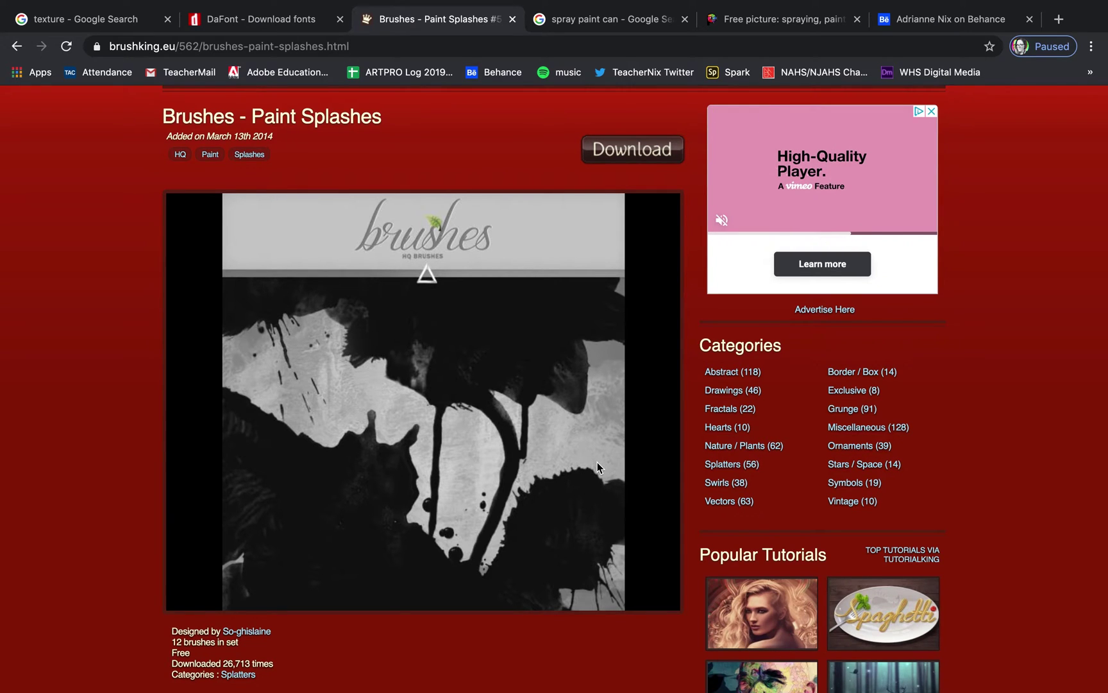
scroll(647, 460, down, 2)
scroll(598, 463, down, 2)
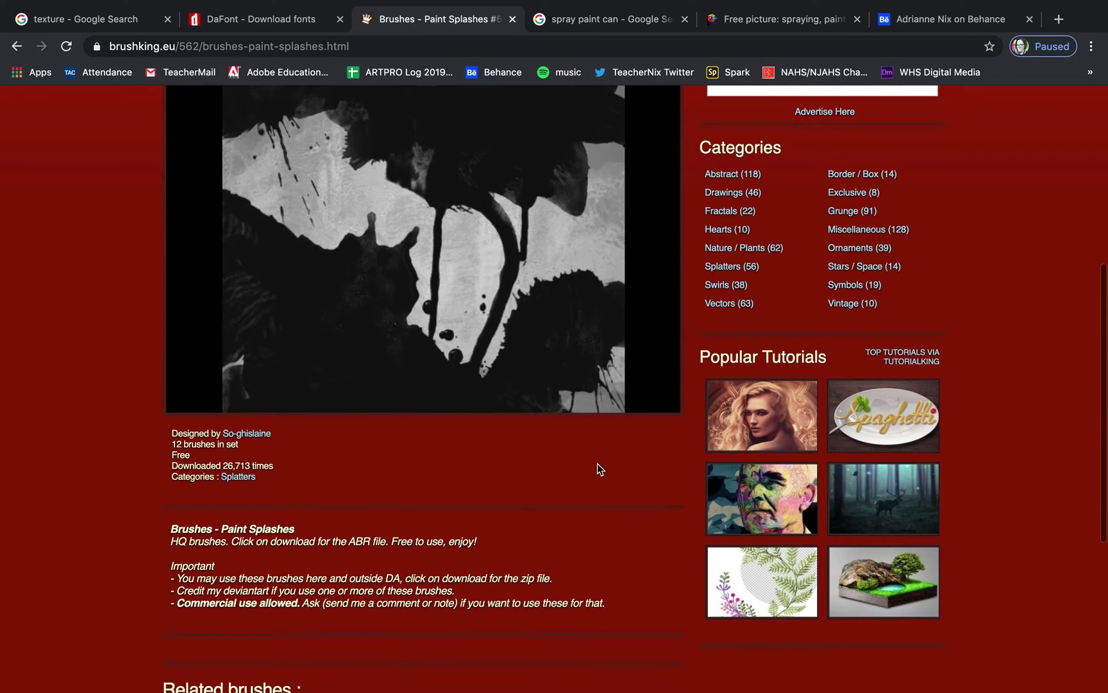
scroll(598, 463, up, 3)
scroll(598, 463, up, 1)
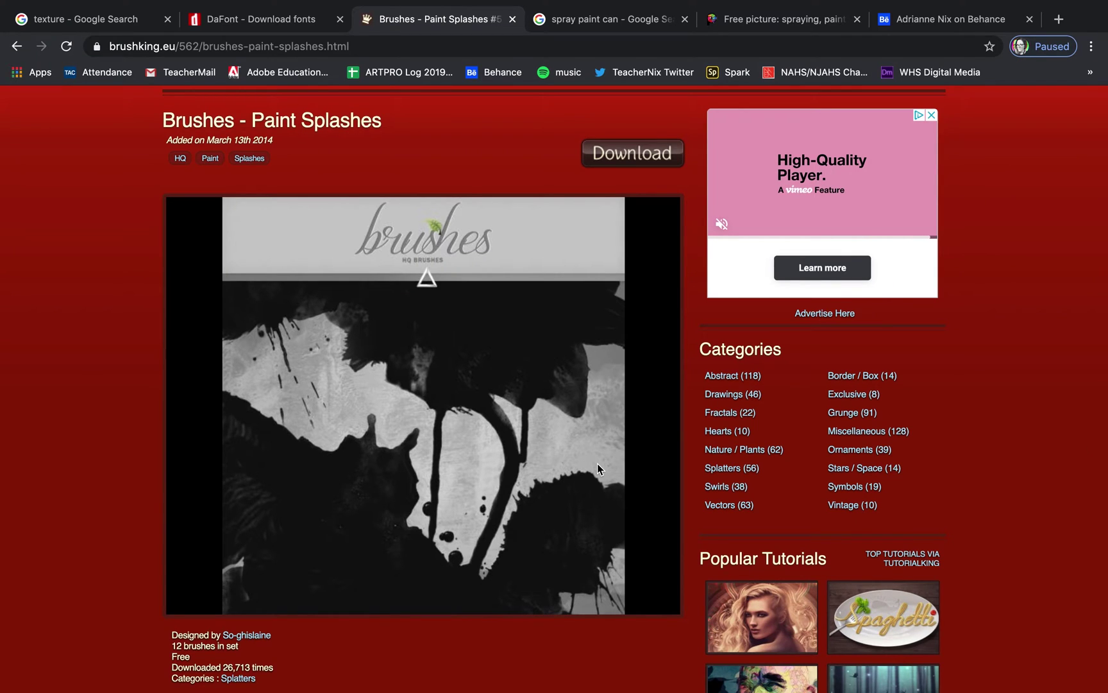
scroll(598, 463, up, 2)
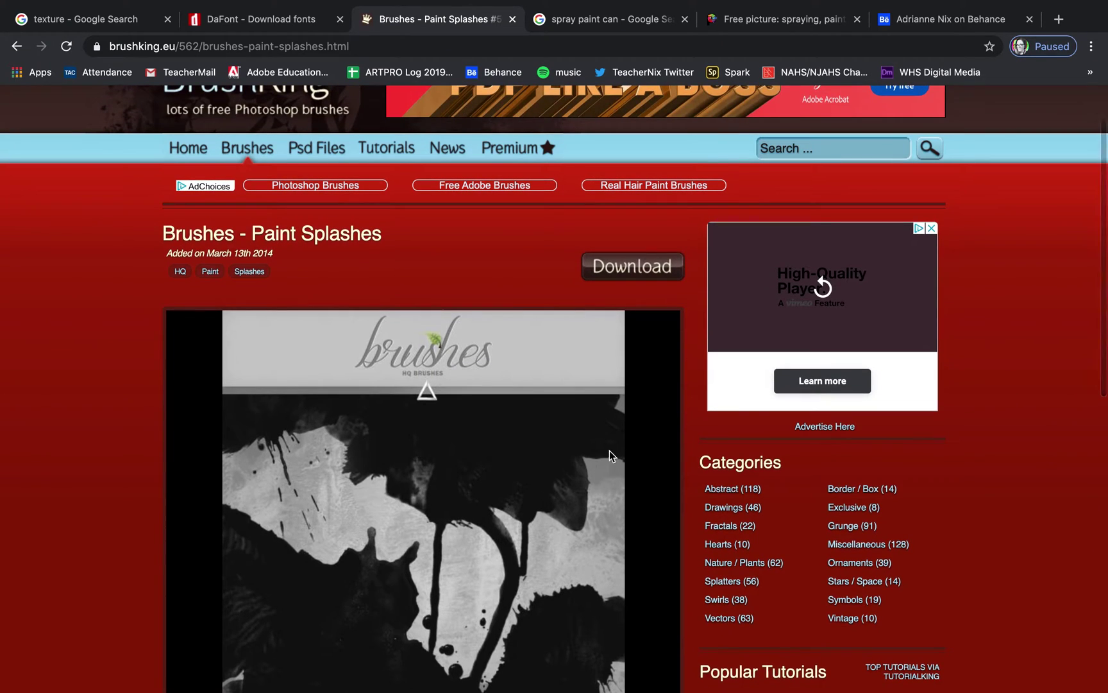
click(629, 274)
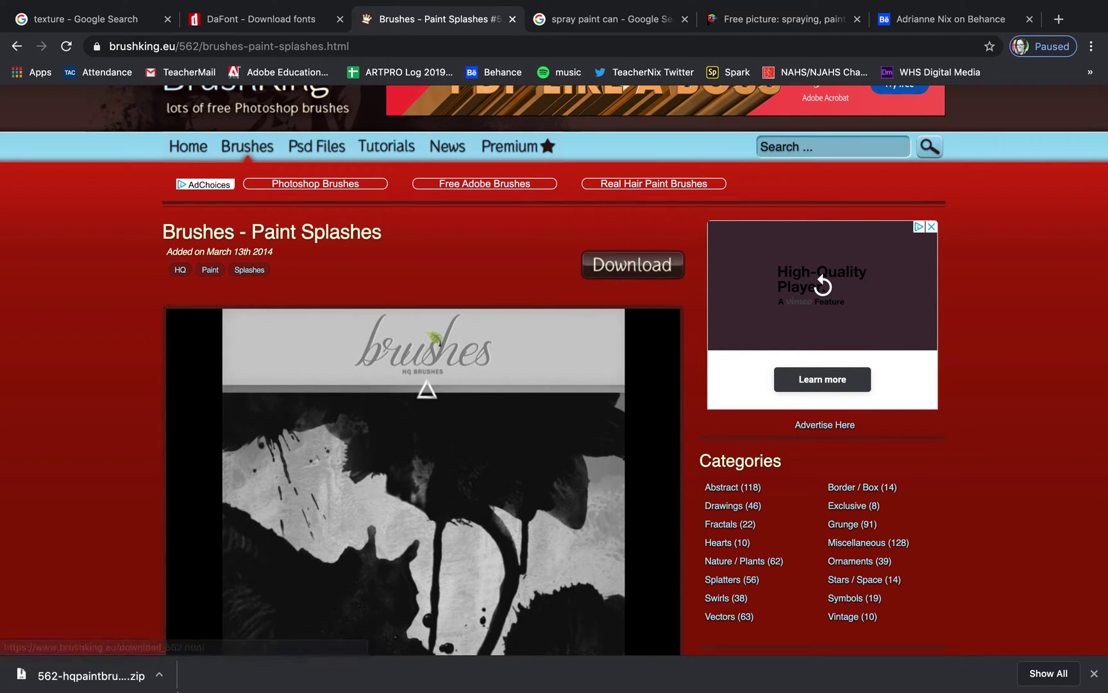
Step: Switch to Finder, unzip the newly downloaded 562-hqpaintbrushes archive in Downloads, and load its HQpaintbrushes.abr file into Photoshop
mouse_move(863, 687)
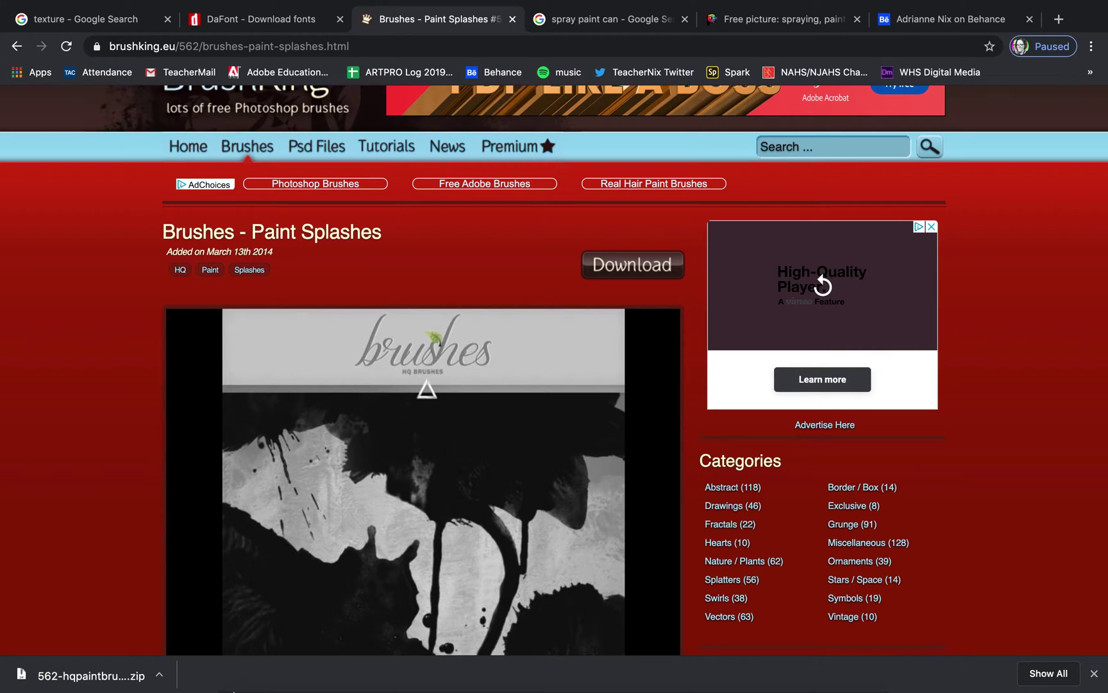
click(241, 658)
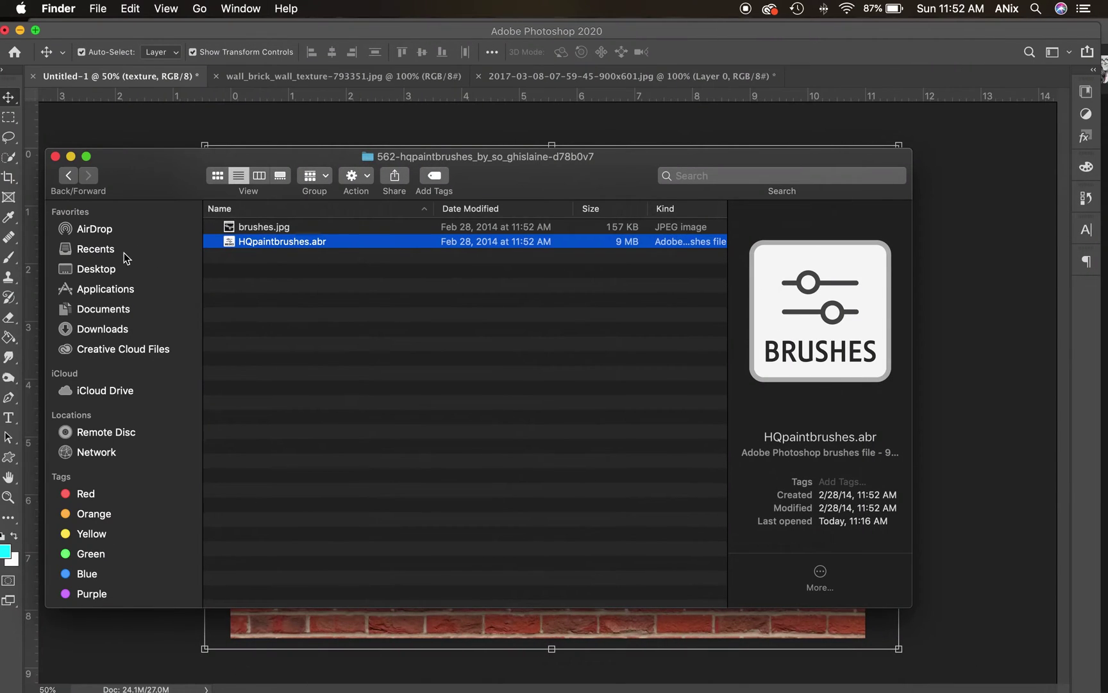
click(102, 329)
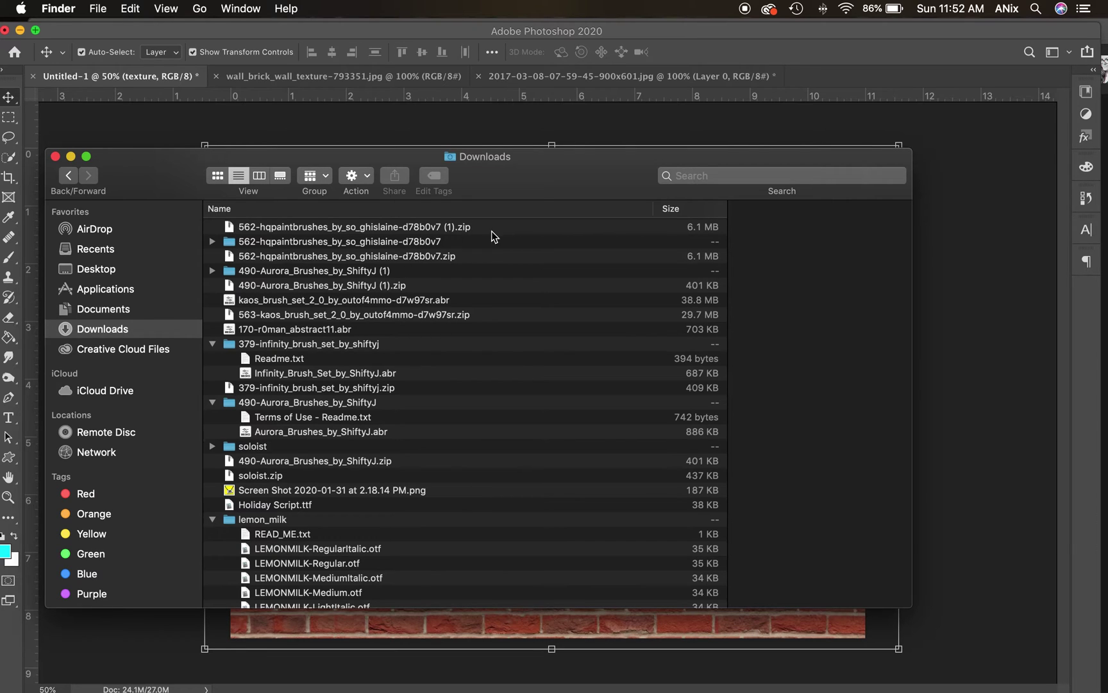
double_click(387, 229)
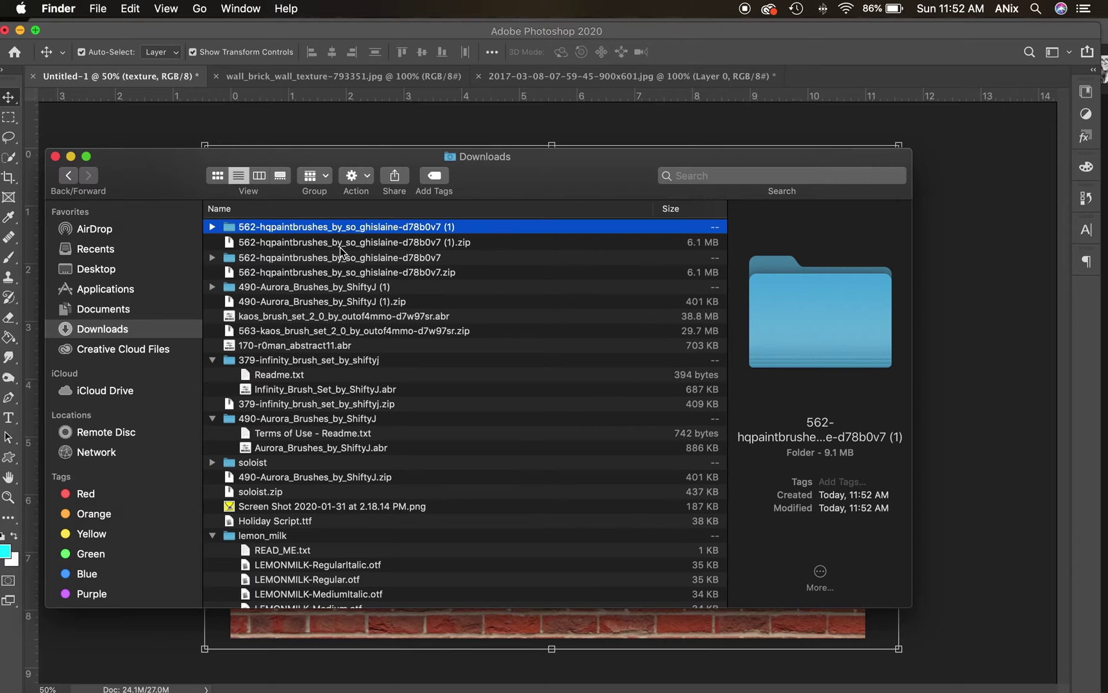
click(213, 227)
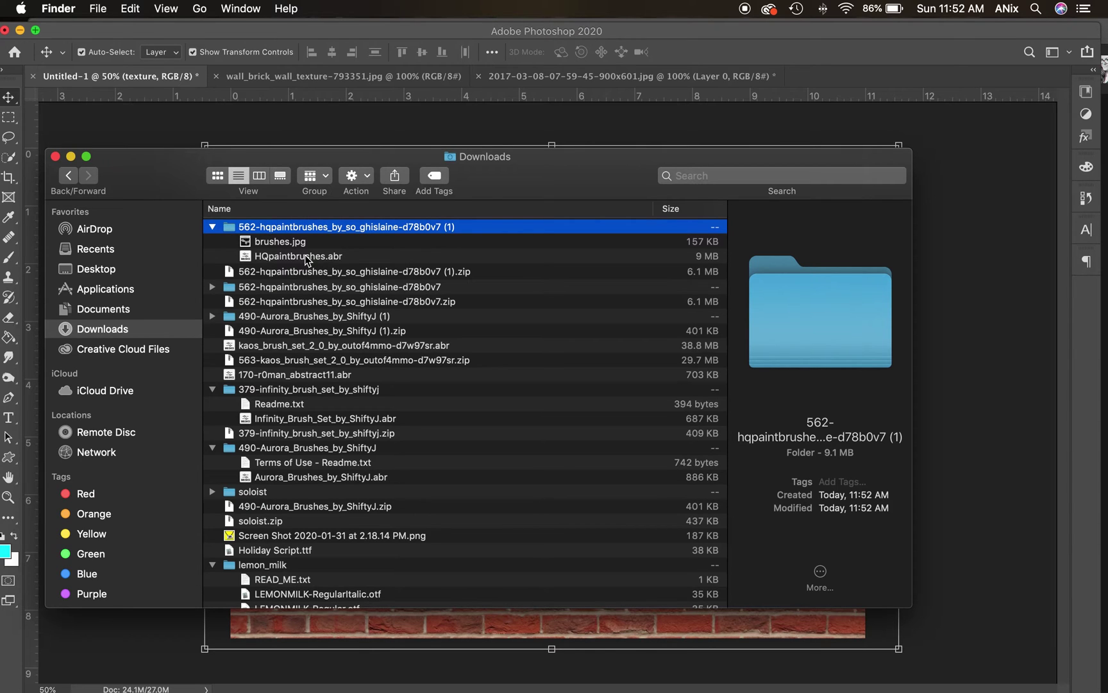
double_click(306, 256)
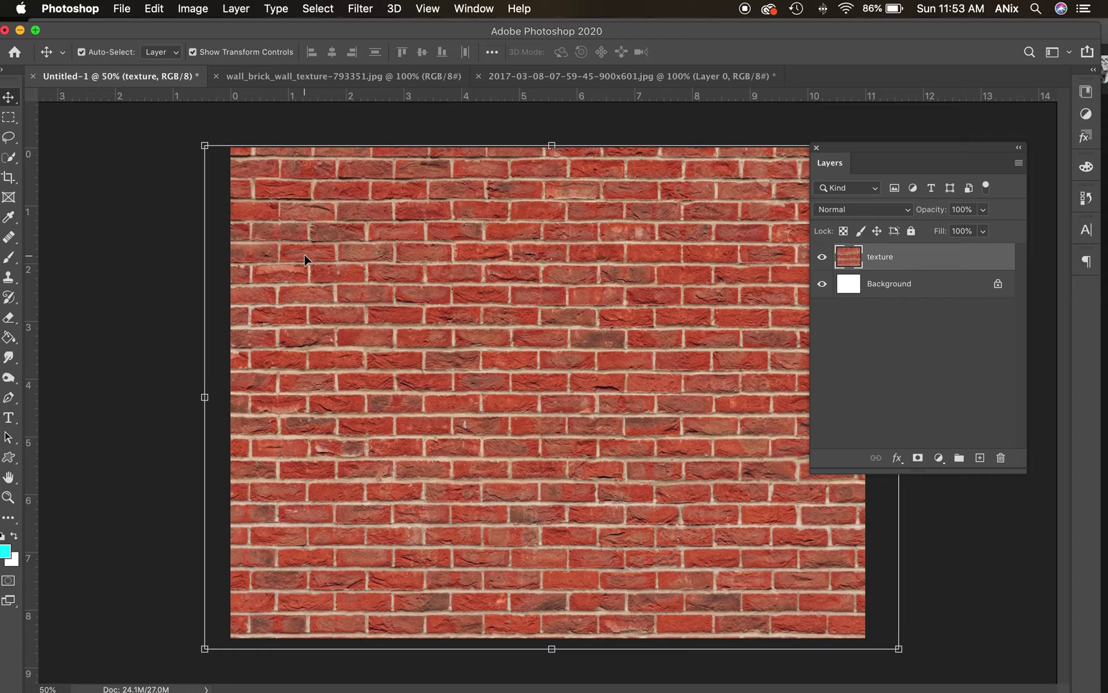
Step: Activate the Brush tool and find the HQpaintbrushes groups at the end of the brush presets
click(9, 258)
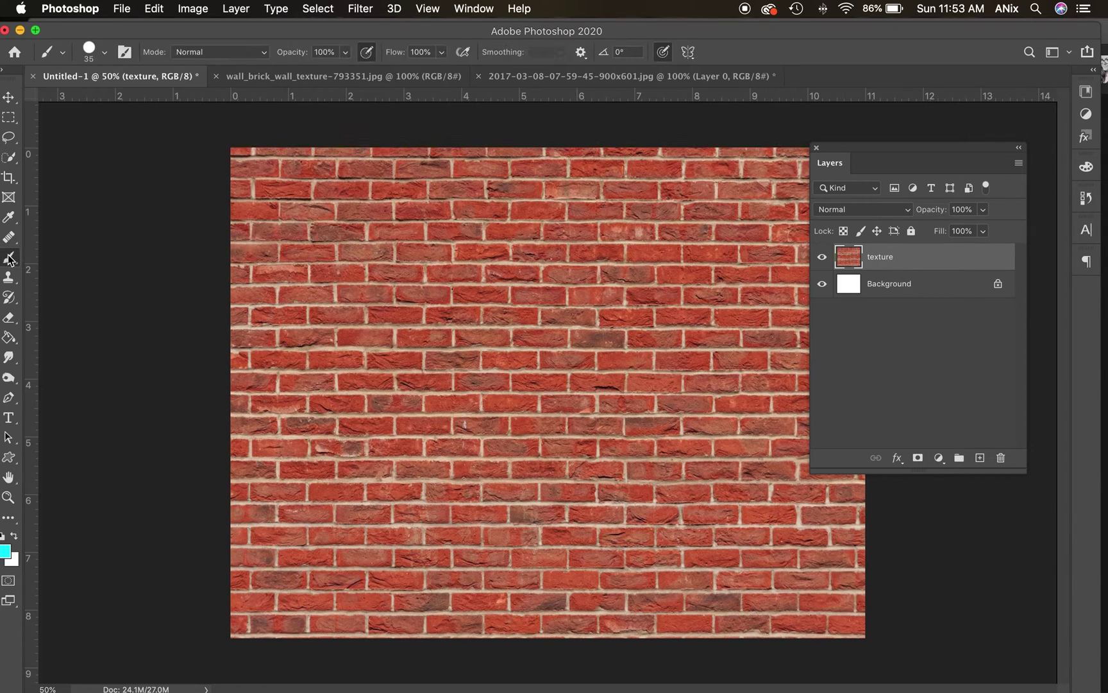
click(106, 53)
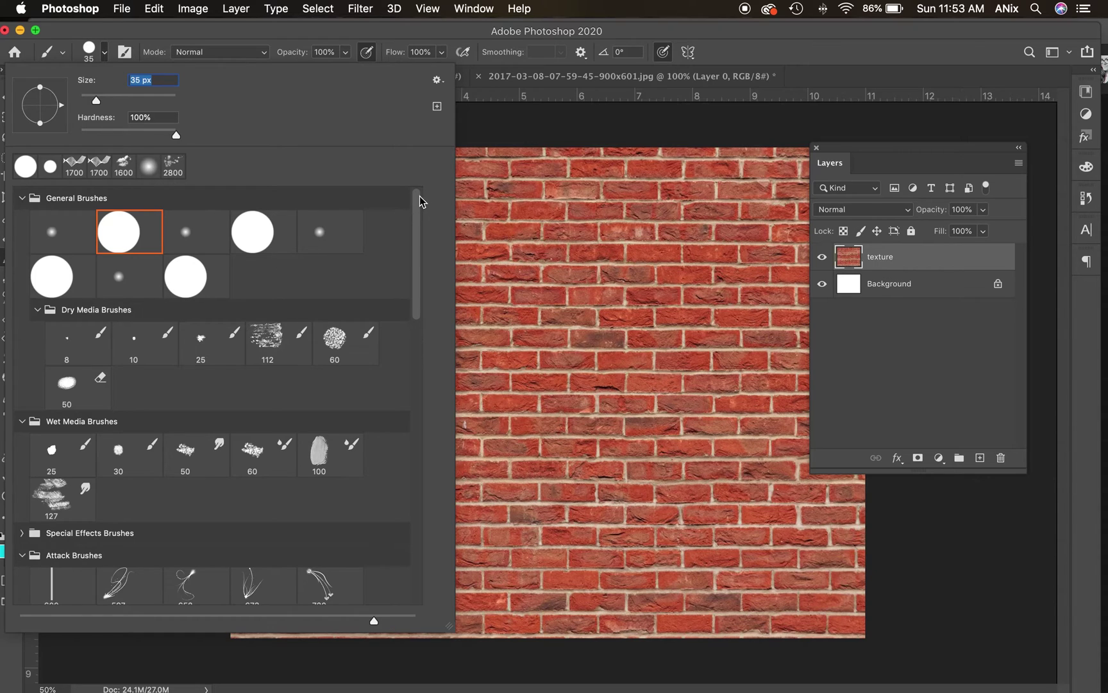
drag(420, 202, 418, 566)
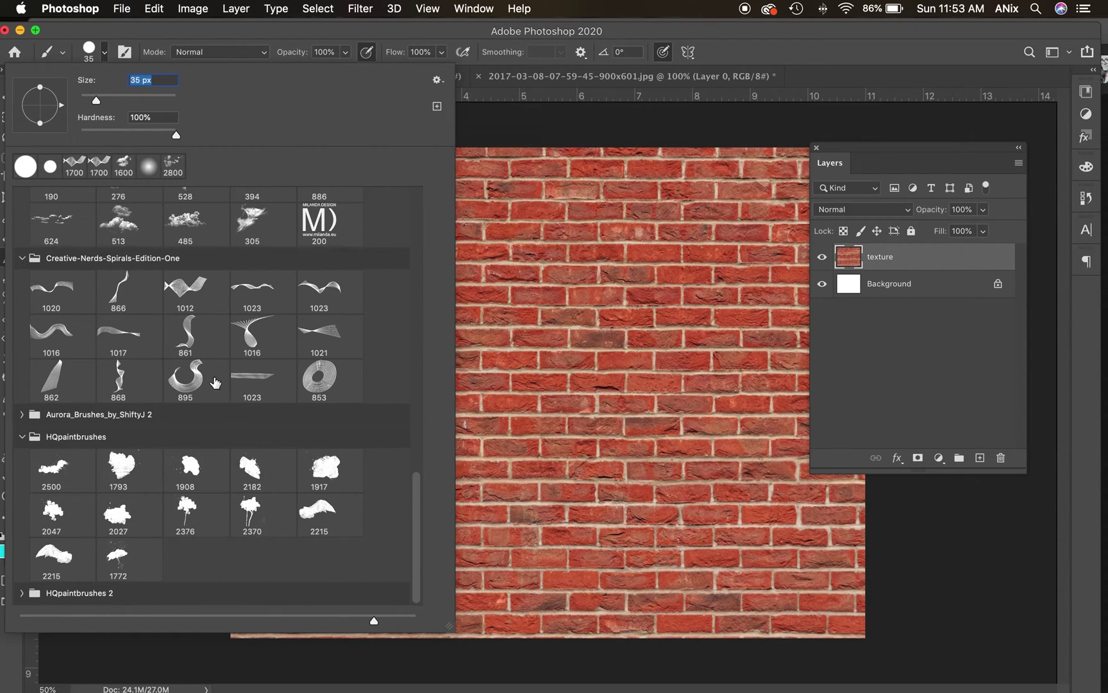
Step: Show the brush names in the brush presets and hide them again
click(437, 80)
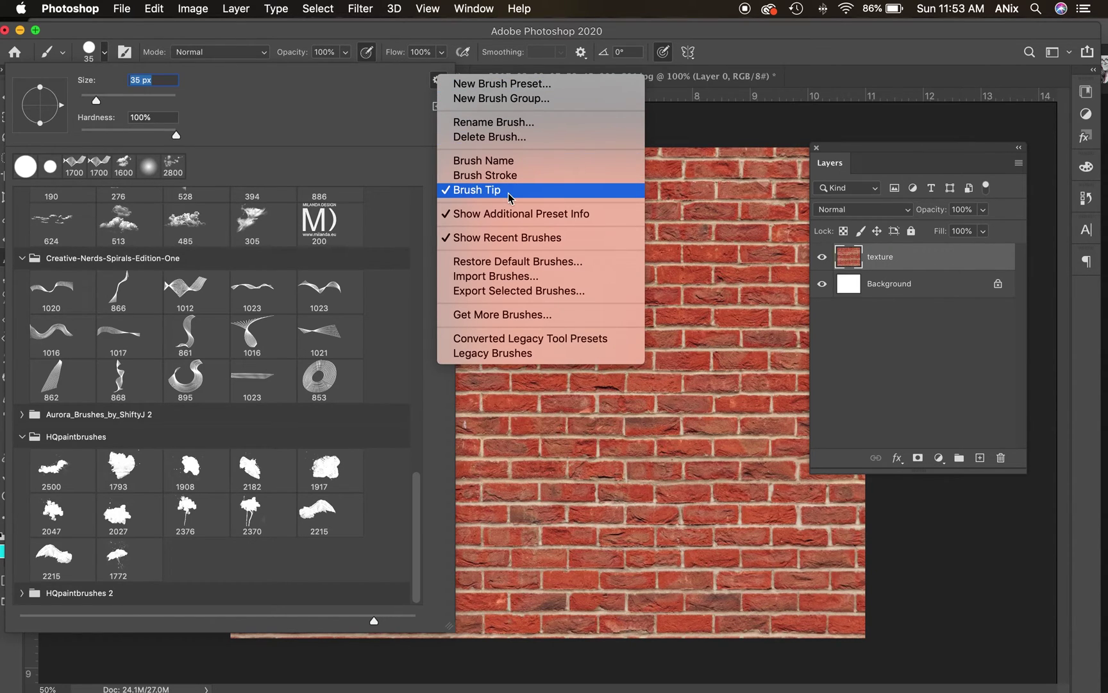
click(492, 161)
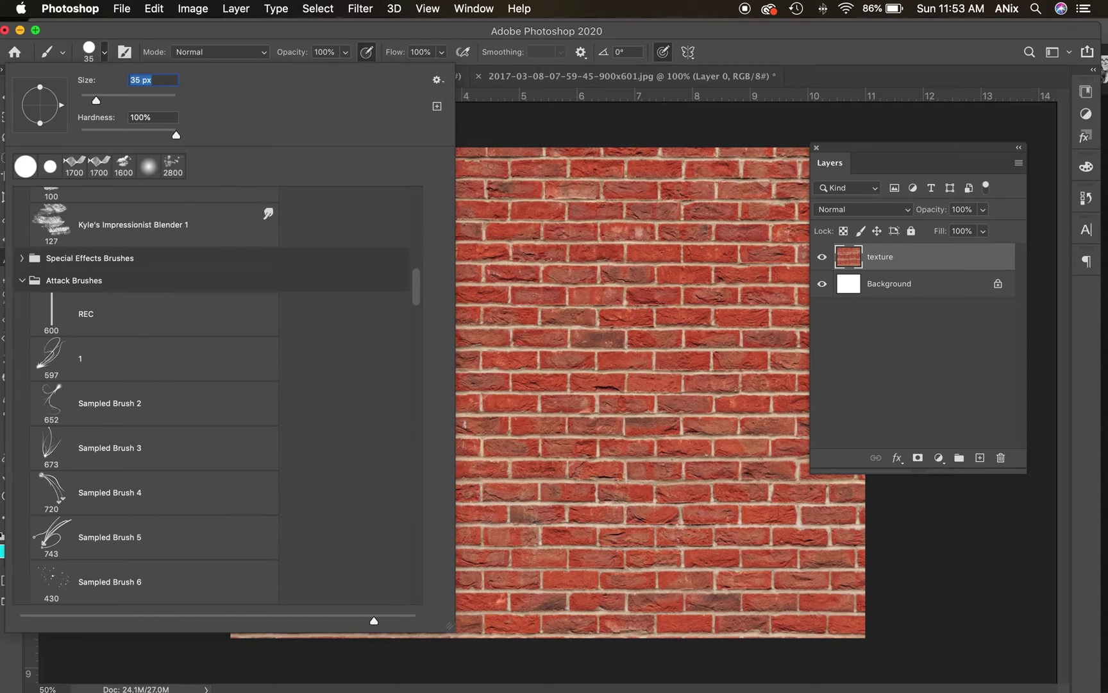
click(437, 79)
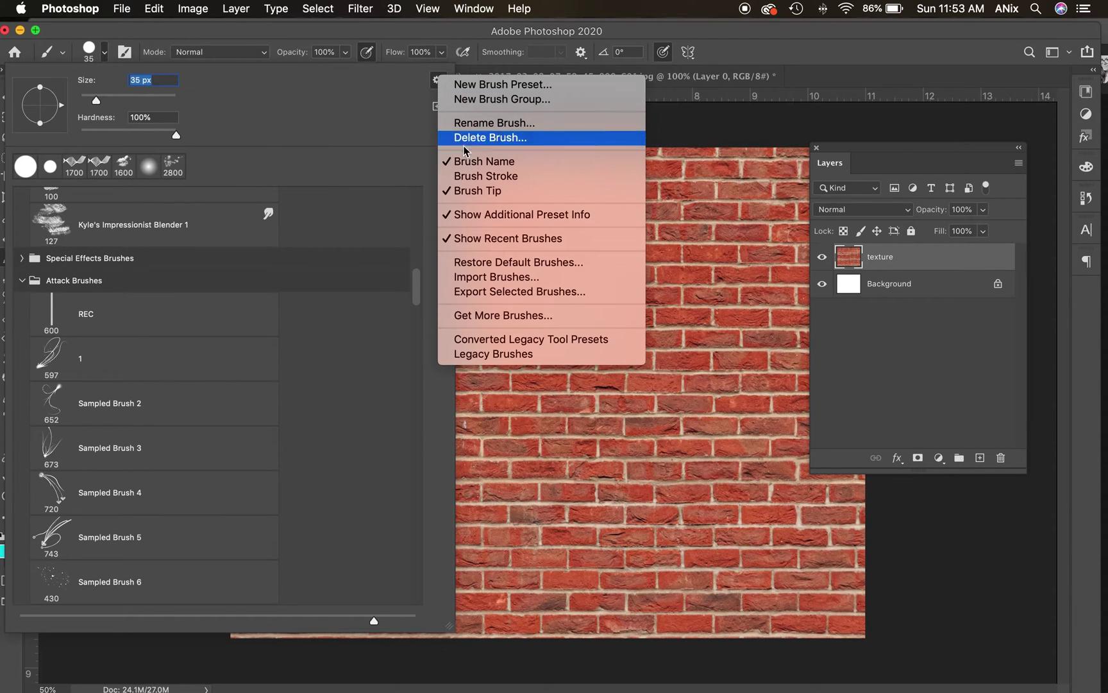
click(483, 161)
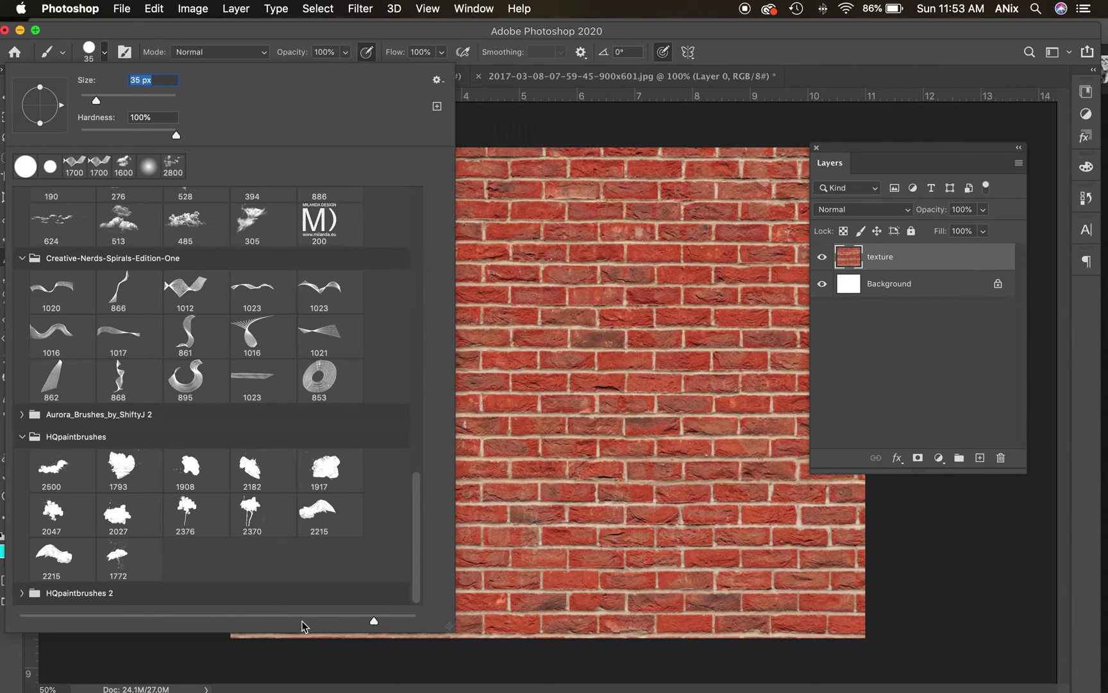
Step: Shrink the brush preset thumbnails slightly and expand the HQpaintbrushes 2 group to view its brushes
mouse_move(377, 622)
mouse_down()
mouse_move(407, 623)
mouse_move(333, 624)
mouse_move(373, 623)
mouse_up()
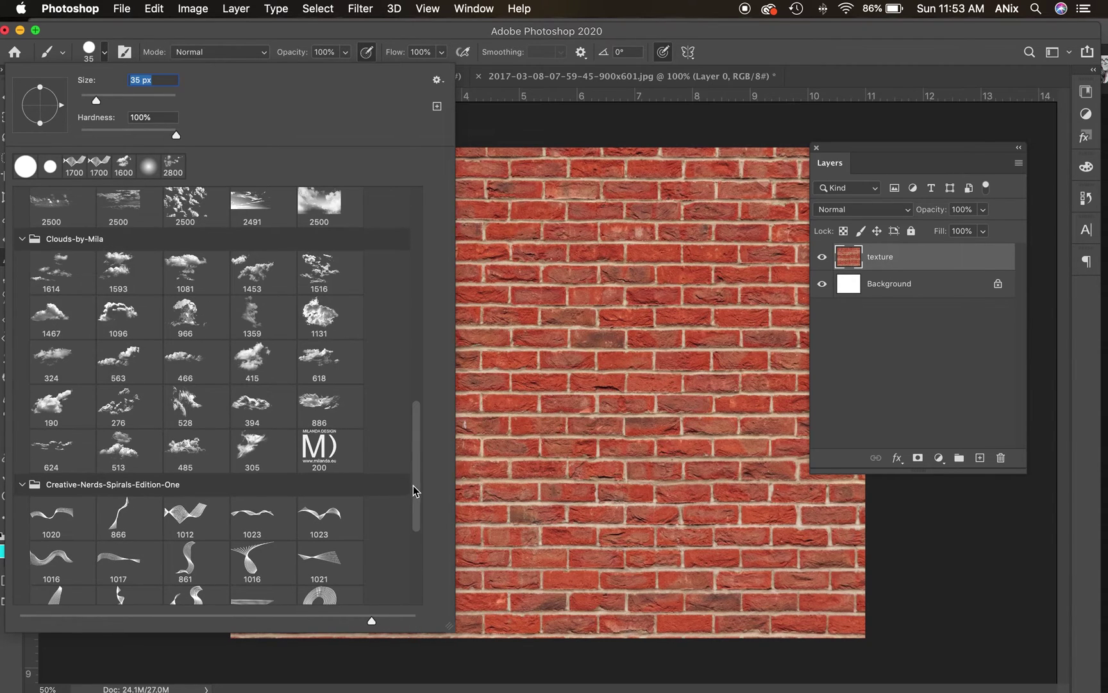
mouse_move(413, 491)
mouse_down()
mouse_move(413, 549)
mouse_move(370, 553)
mouse_up()
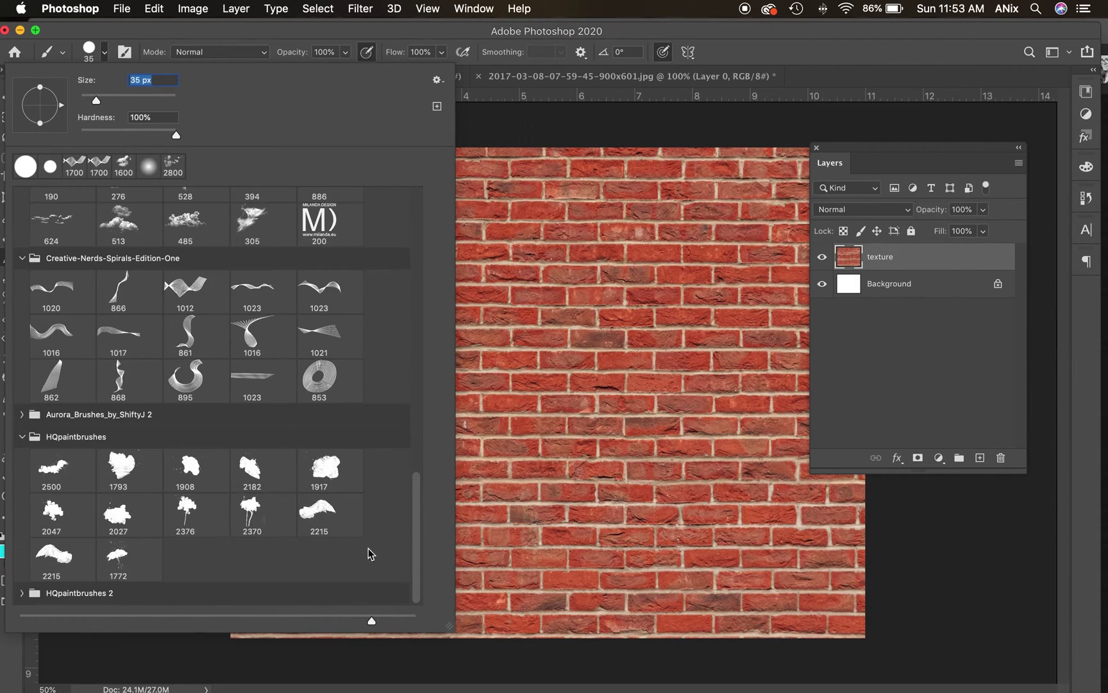
click(23, 594)
drag(421, 514, 421, 553)
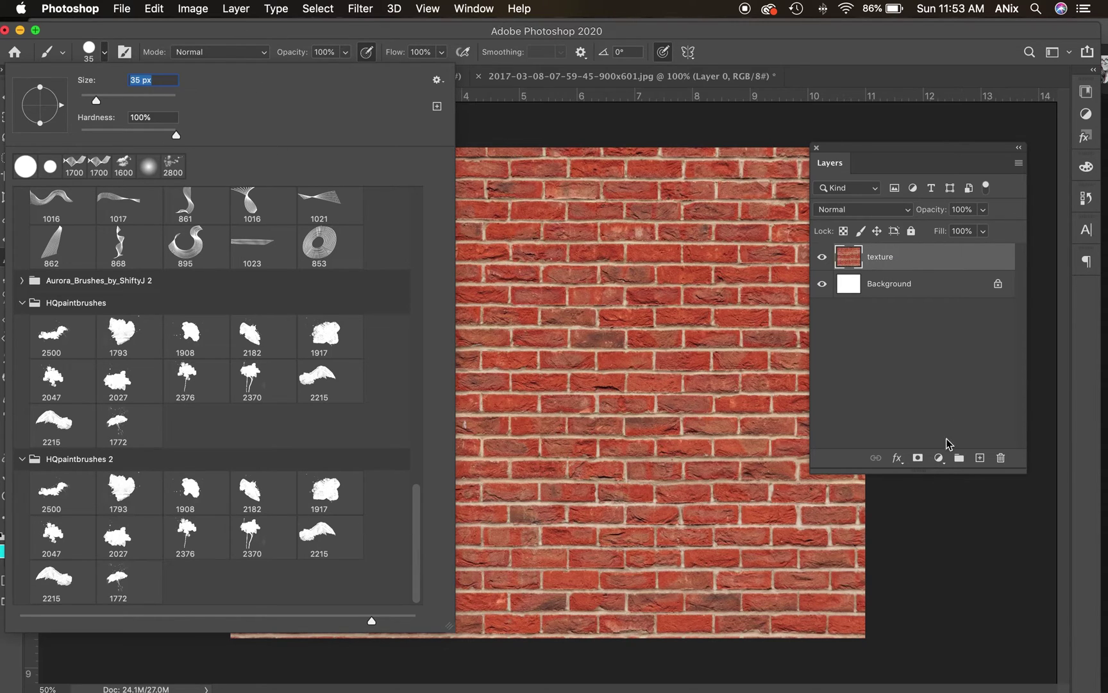
click(831, 115)
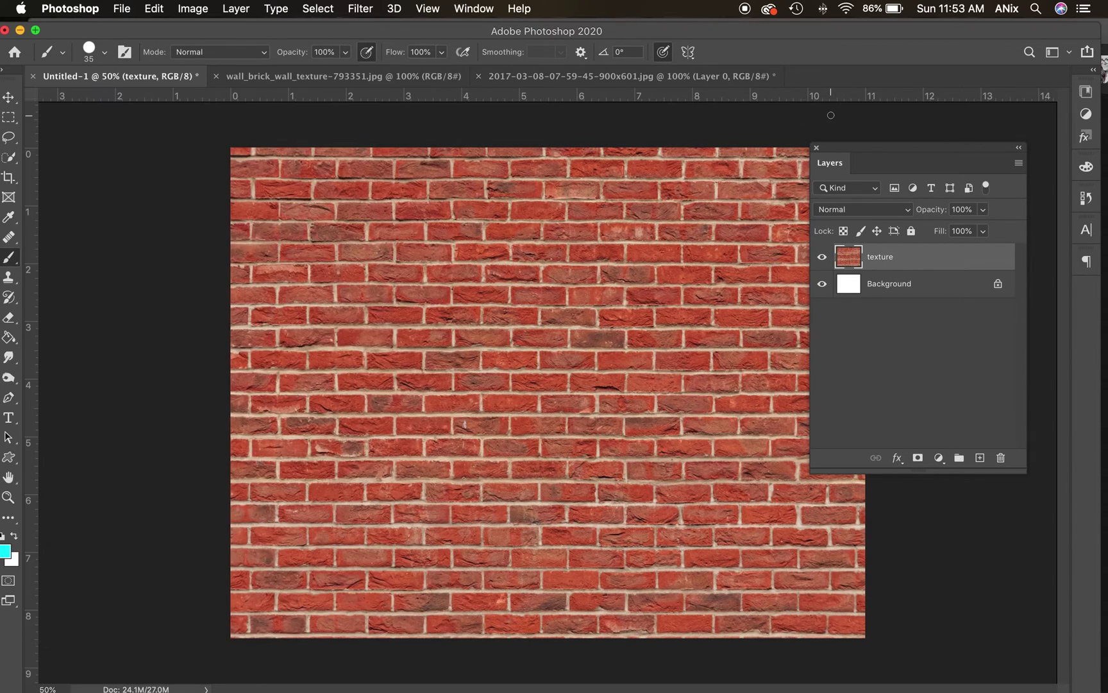
Step: Add a new layer above the texture layer and name it Brushes
click(979, 458)
double_click(883, 256)
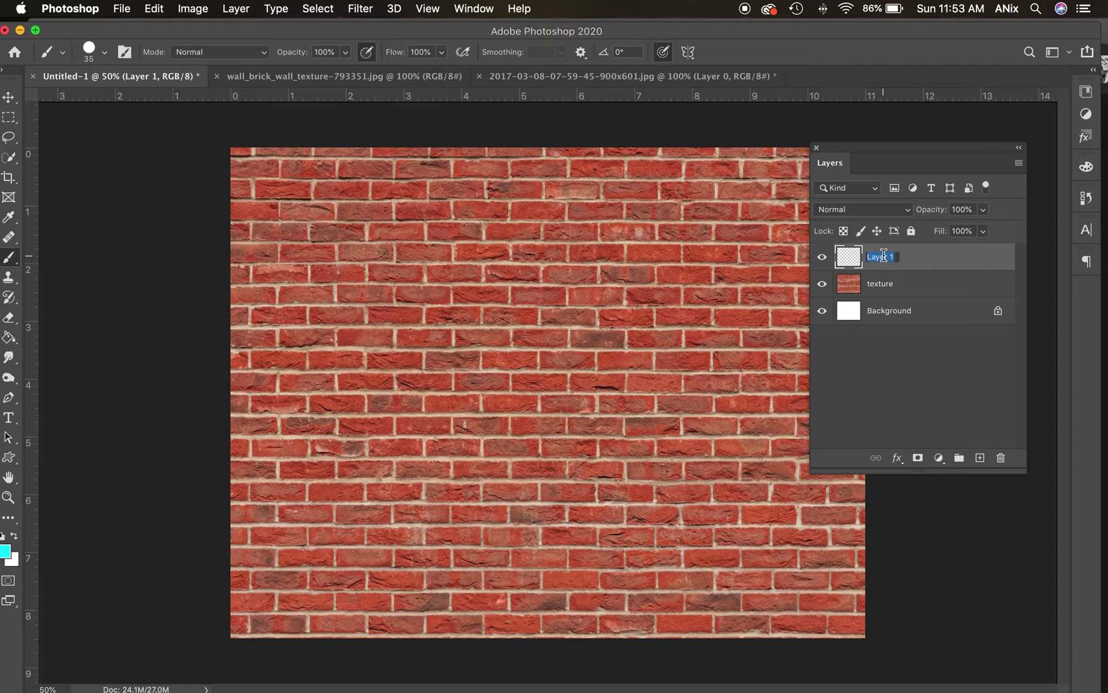
text(Brushes)
key(Return)
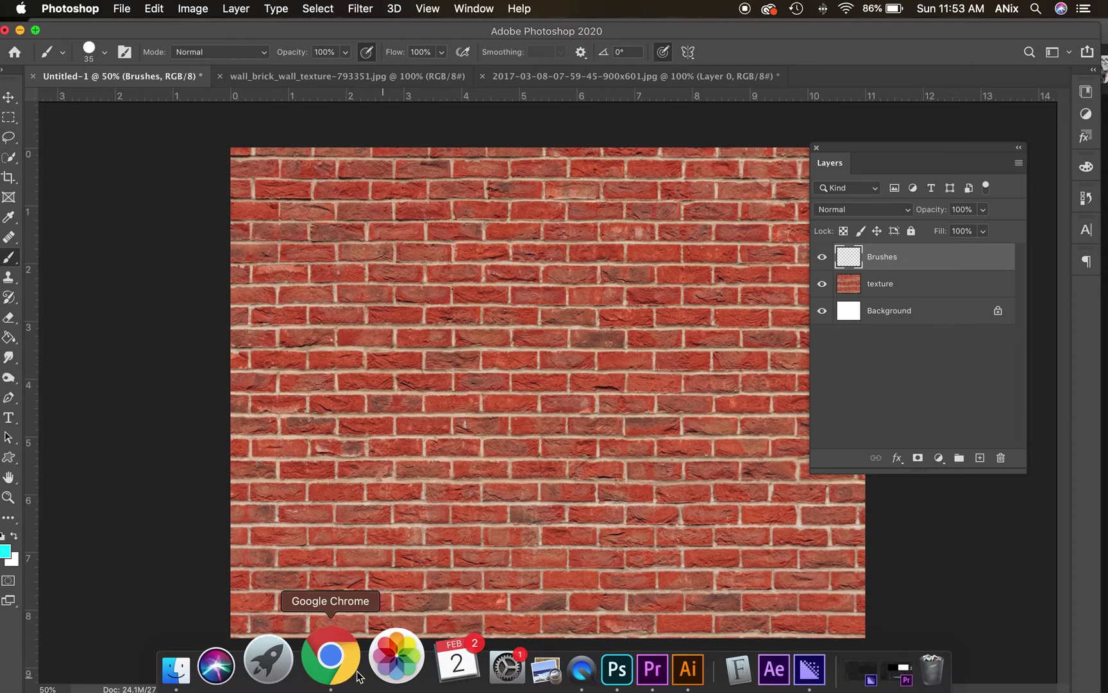
Step: Switch to Google Chrome and look over the font categories on the DaFont home page
click(340, 663)
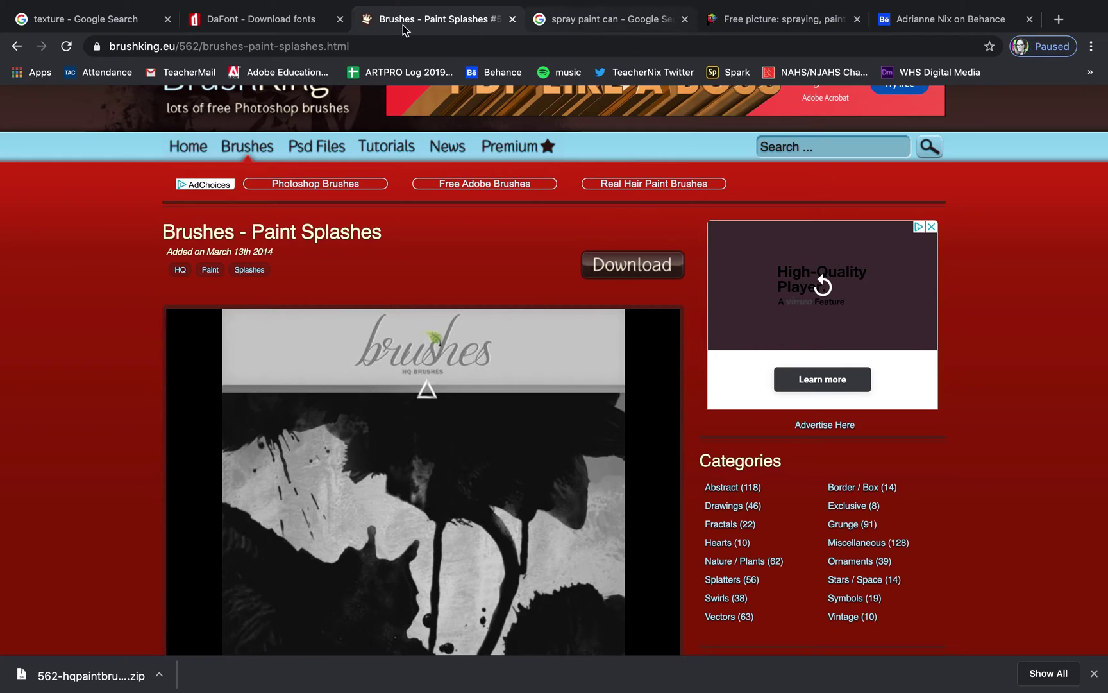
click(291, 19)
scroll(603, 183, down, 2)
scroll(602, 180, down, 5)
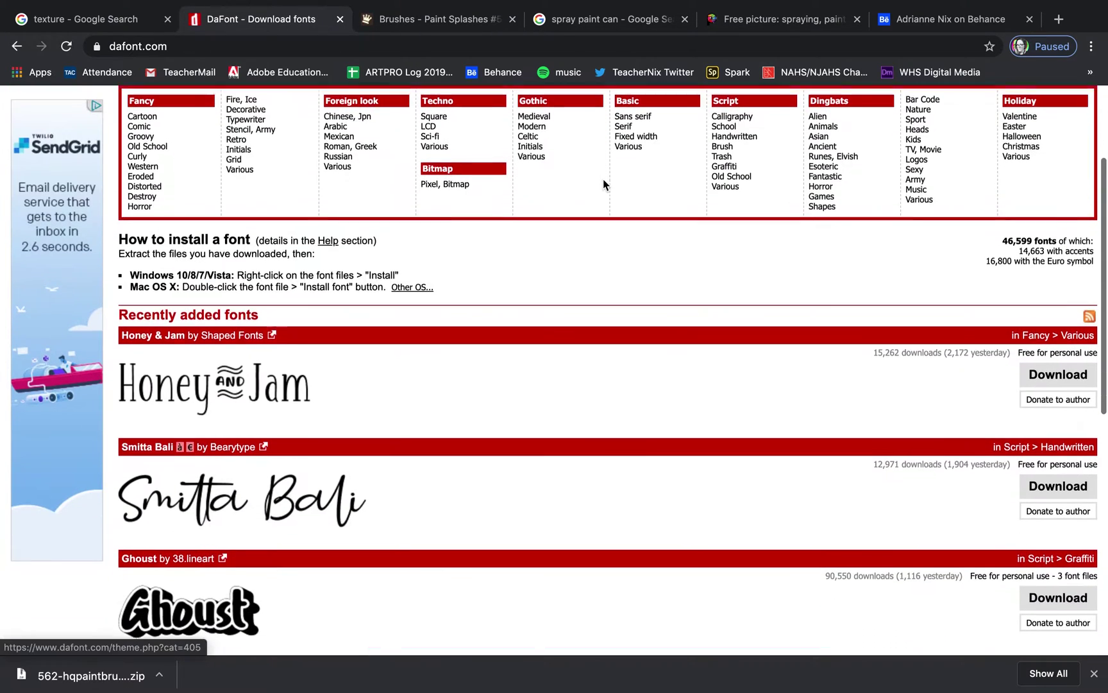
scroll(616, 192, up, 5)
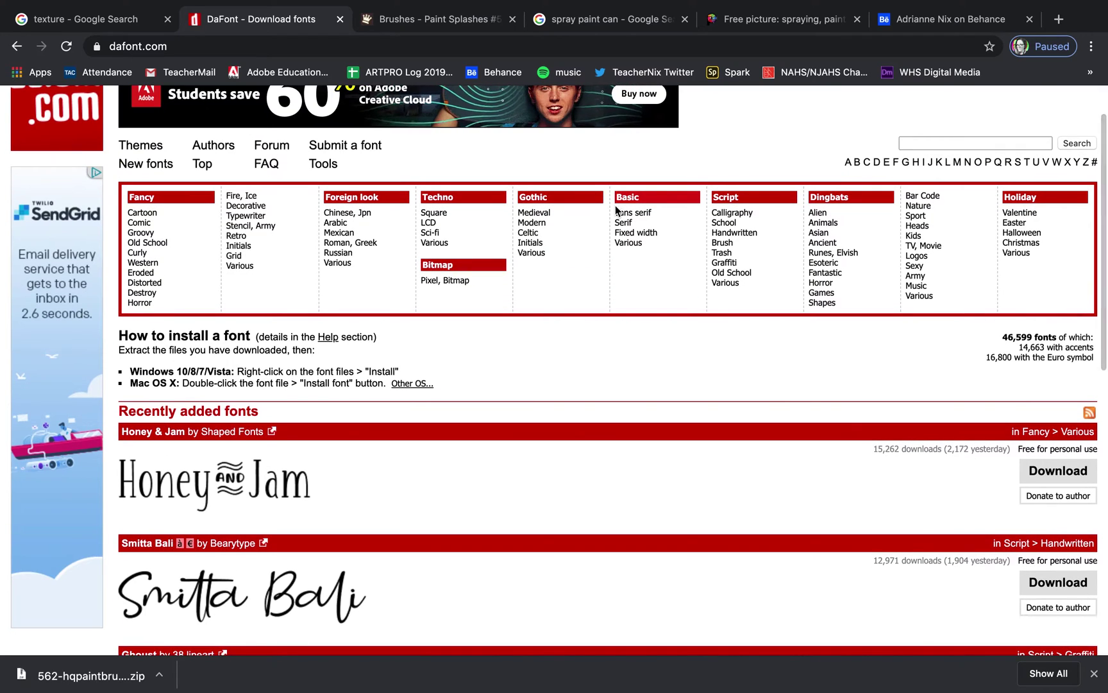
Step: Browse the Fancy > Curly, Techno > LCD and Gothic > Medieval font categories
click(135, 253)
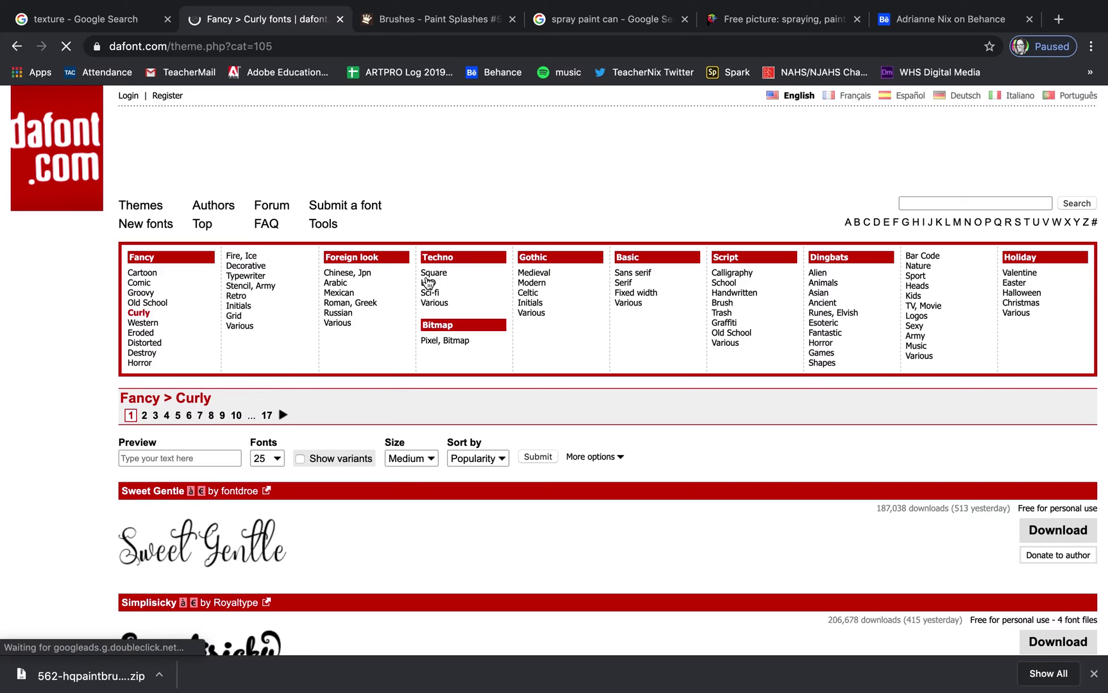
click(430, 282)
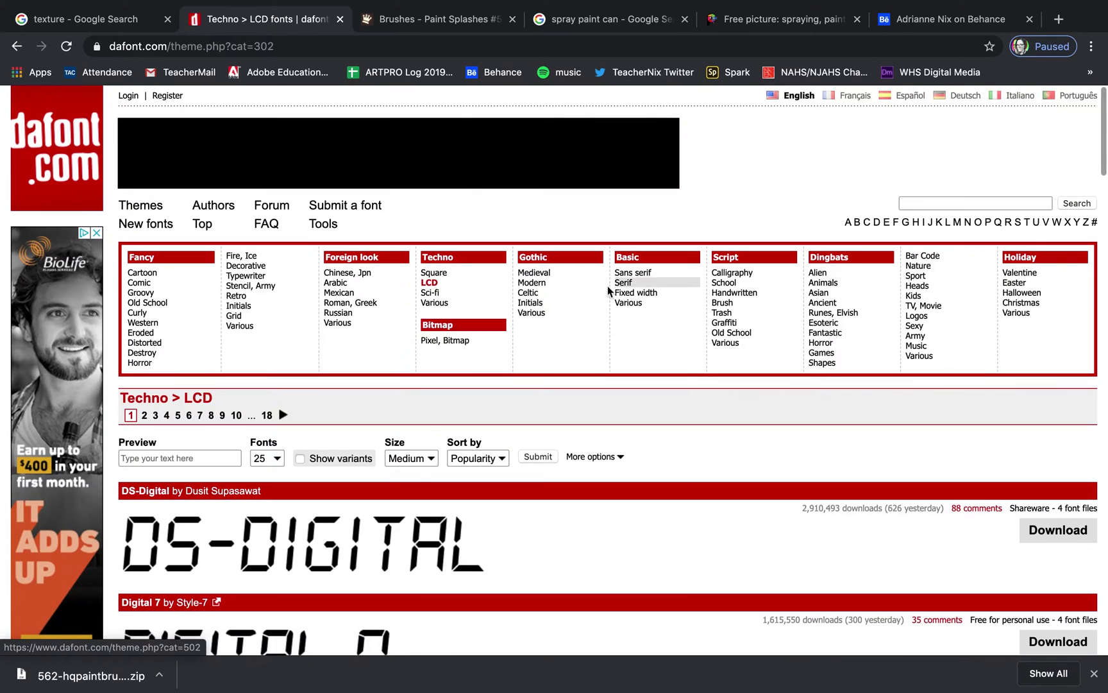
click(535, 272)
scroll(648, 416, down, 2)
scroll(647, 443, down, 4)
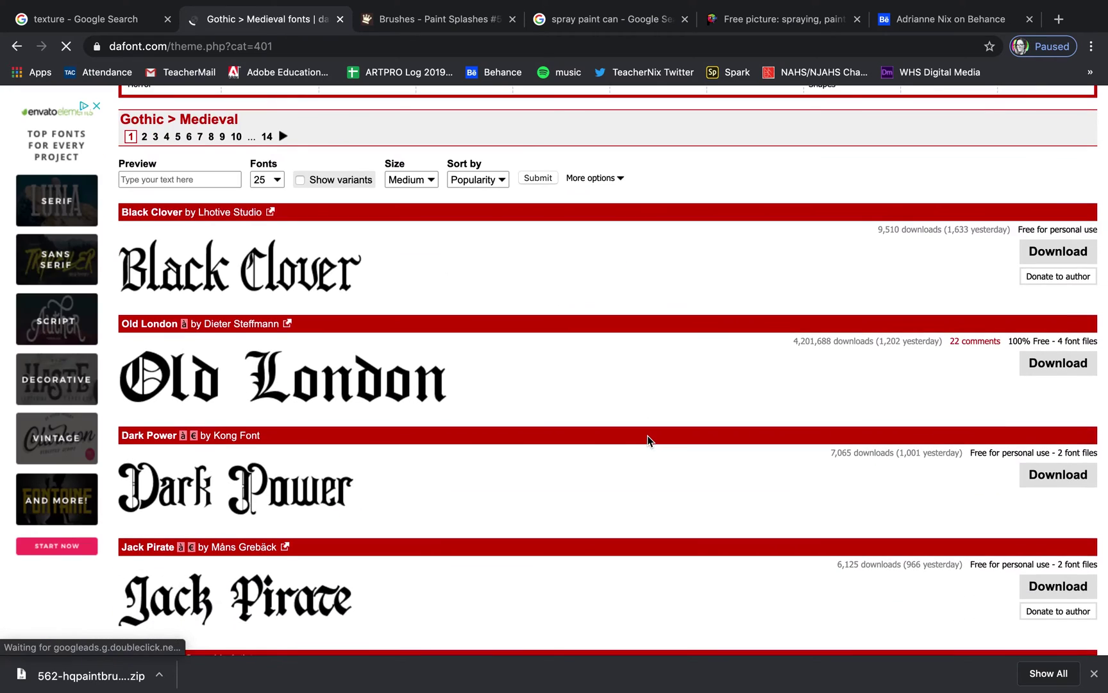
scroll(648, 441, up, 6)
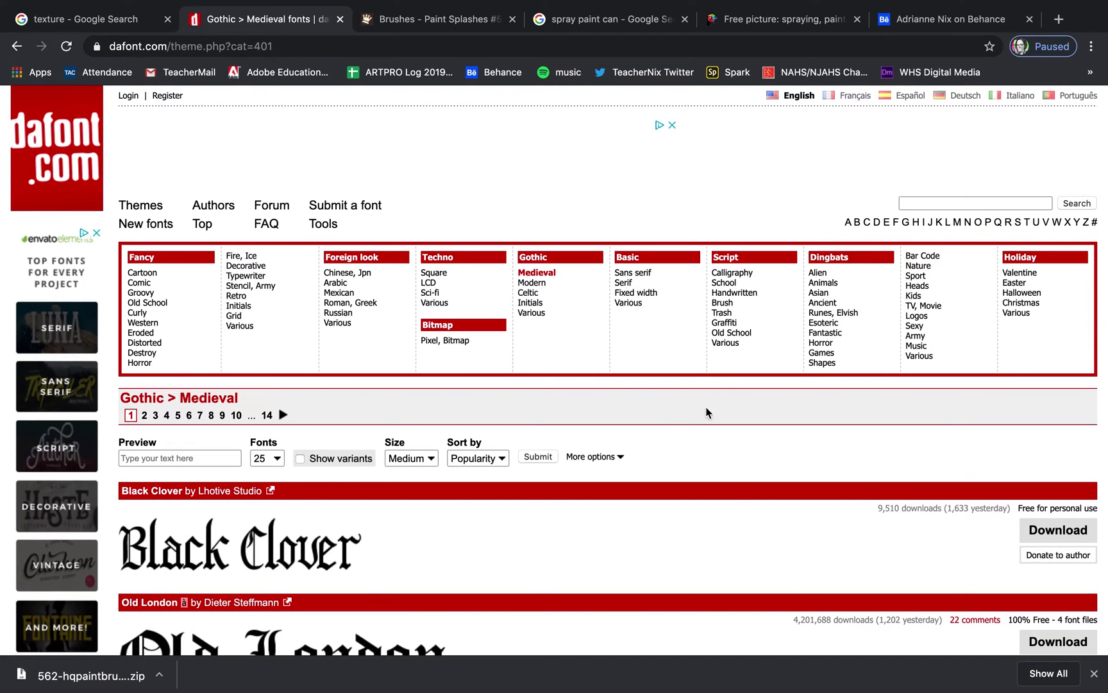
Step: Open the Script > Graffiti font category and preview its fonts with the text "Graffiti"
click(728, 323)
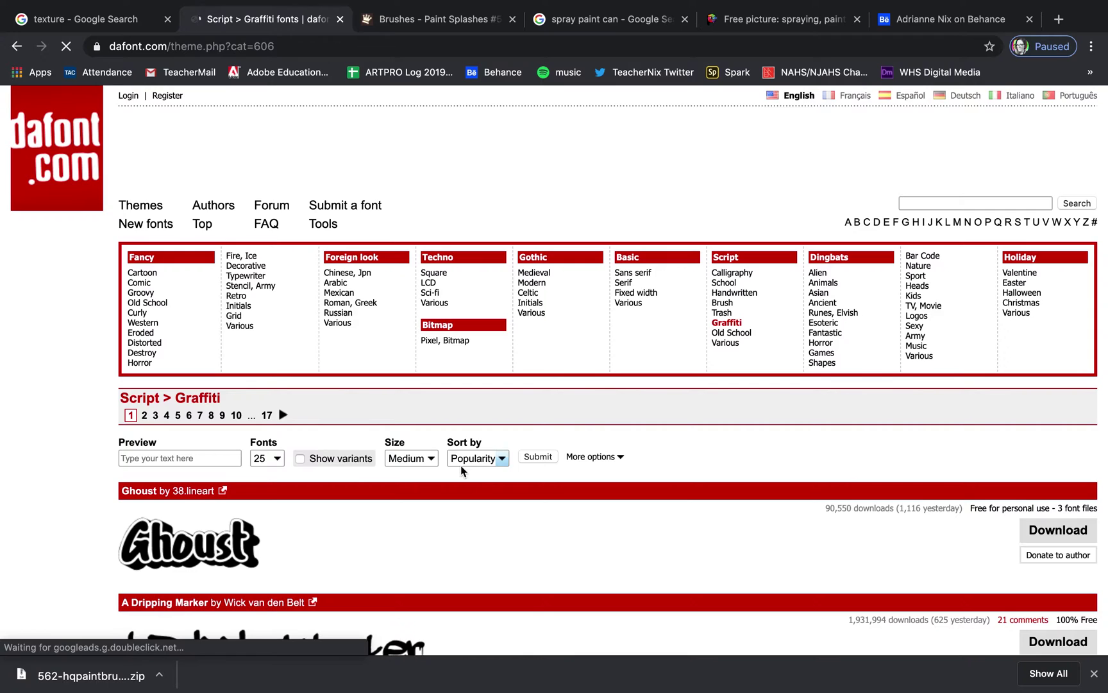
scroll(462, 465, down, 8)
scroll(463, 471, up, 7)
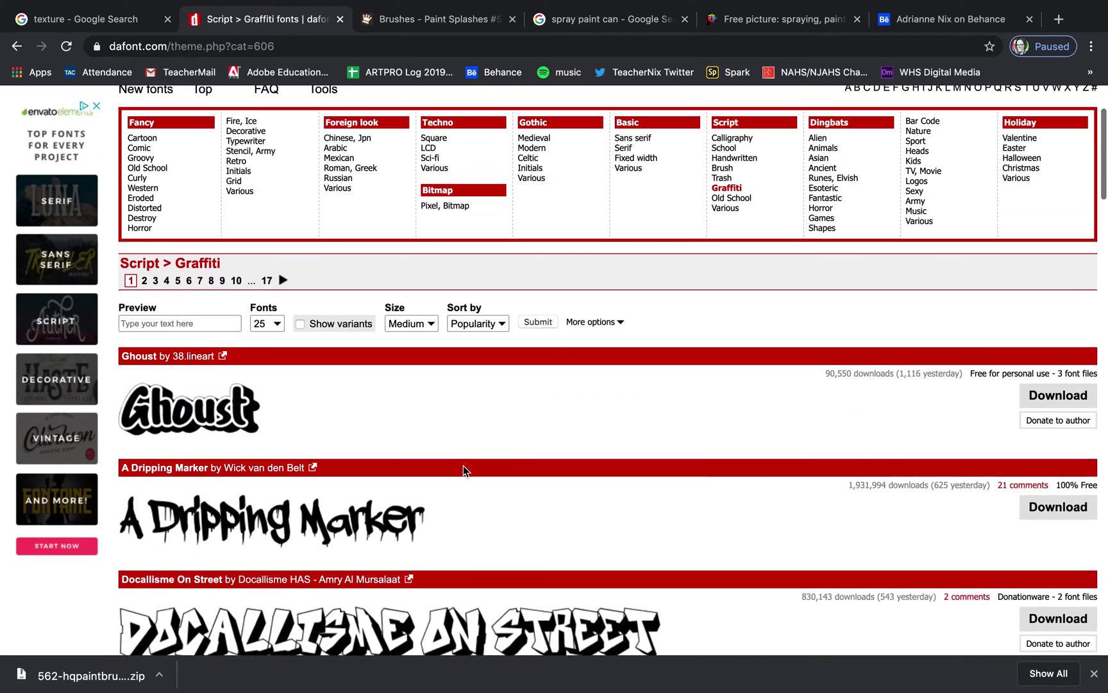
click(218, 366)
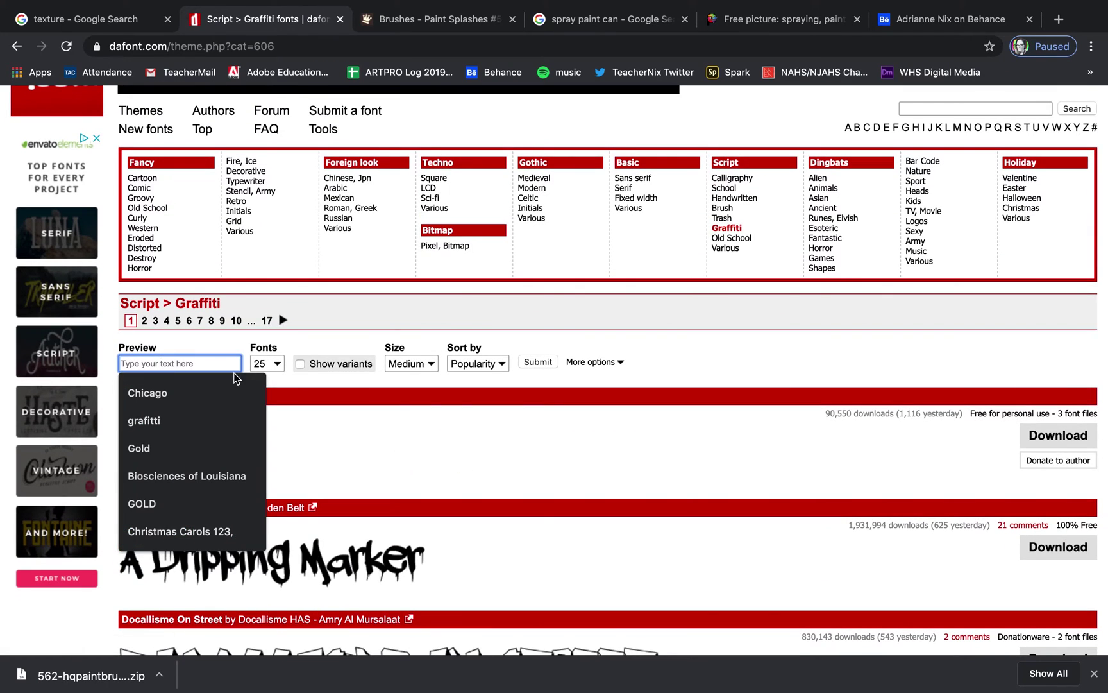
text(Graffiti)
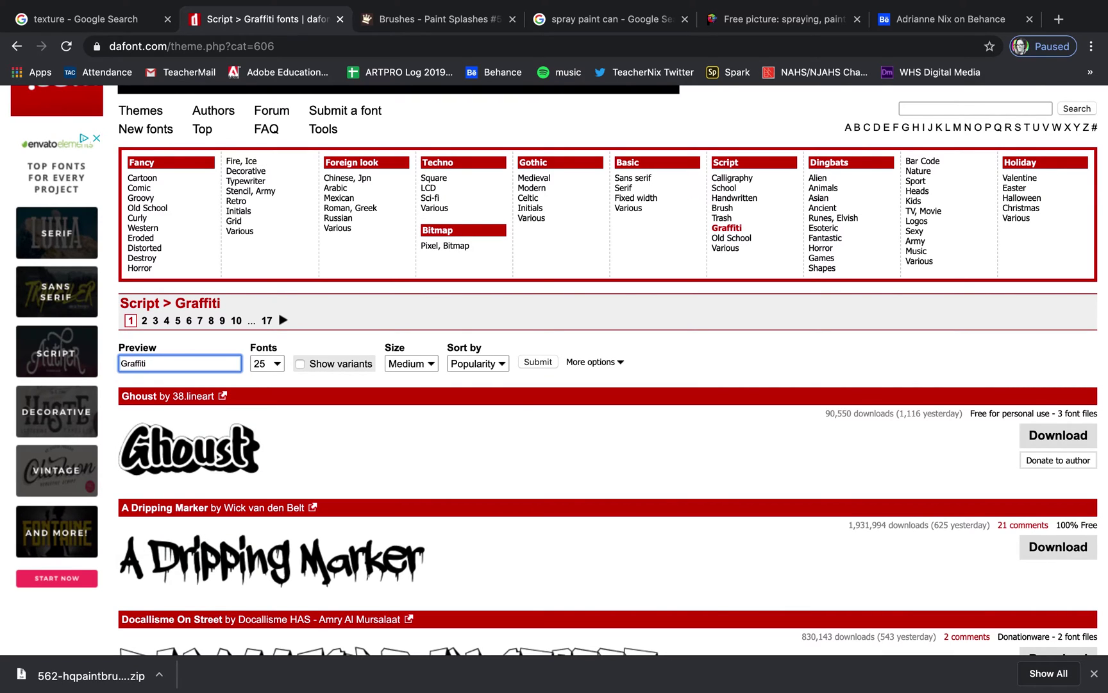
key(Return)
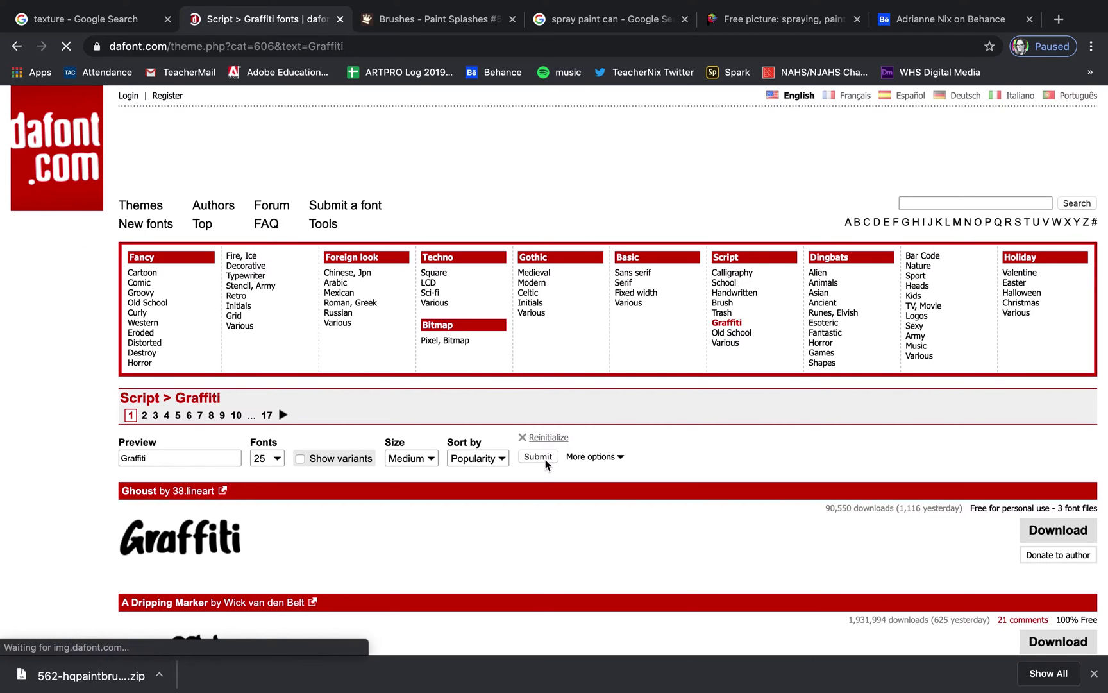
Step: Compare the "Graffiti" previews of the listed fonts to pick a lettering style
scroll(381, 477, down, 7)
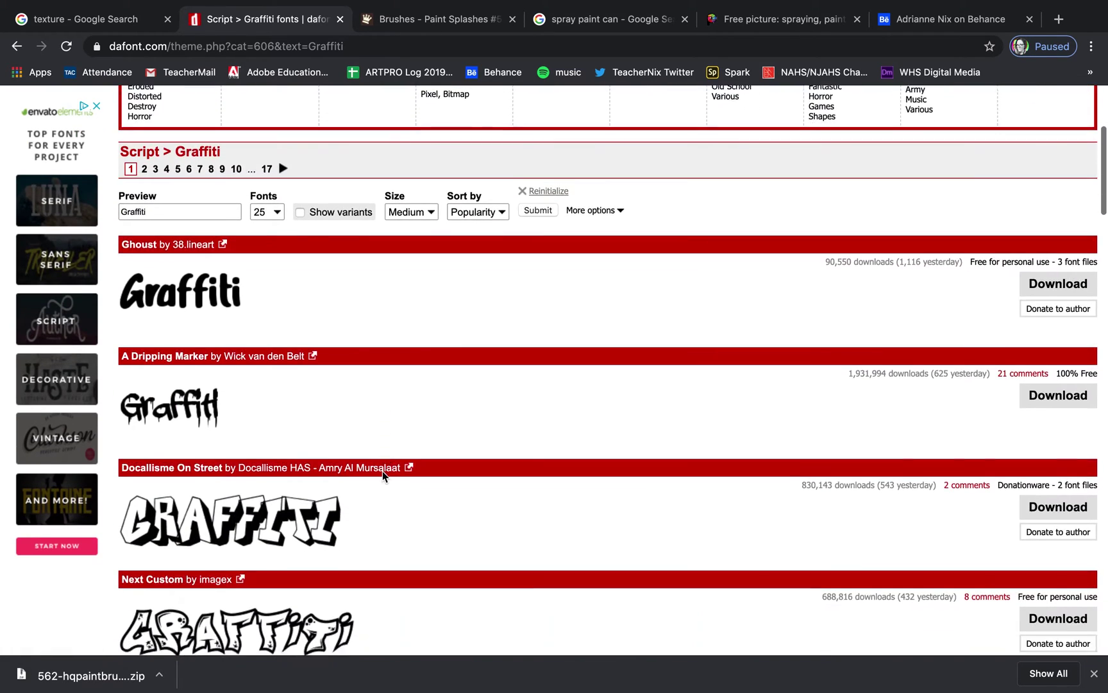
scroll(382, 477, down, 6)
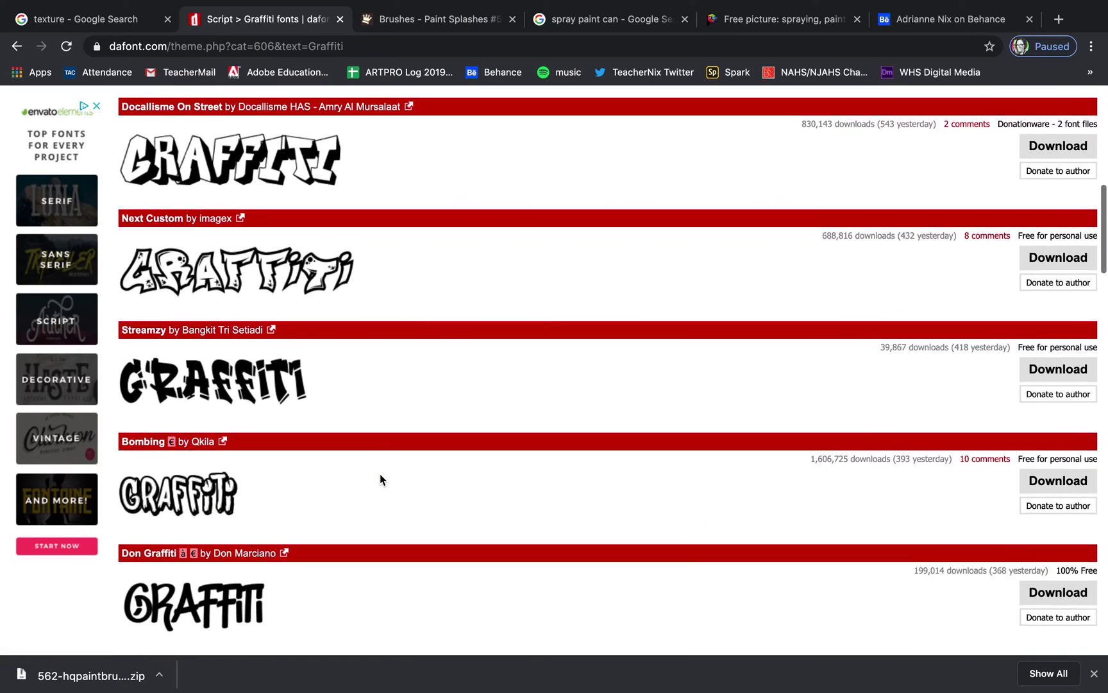
scroll(380, 479, down, 4)
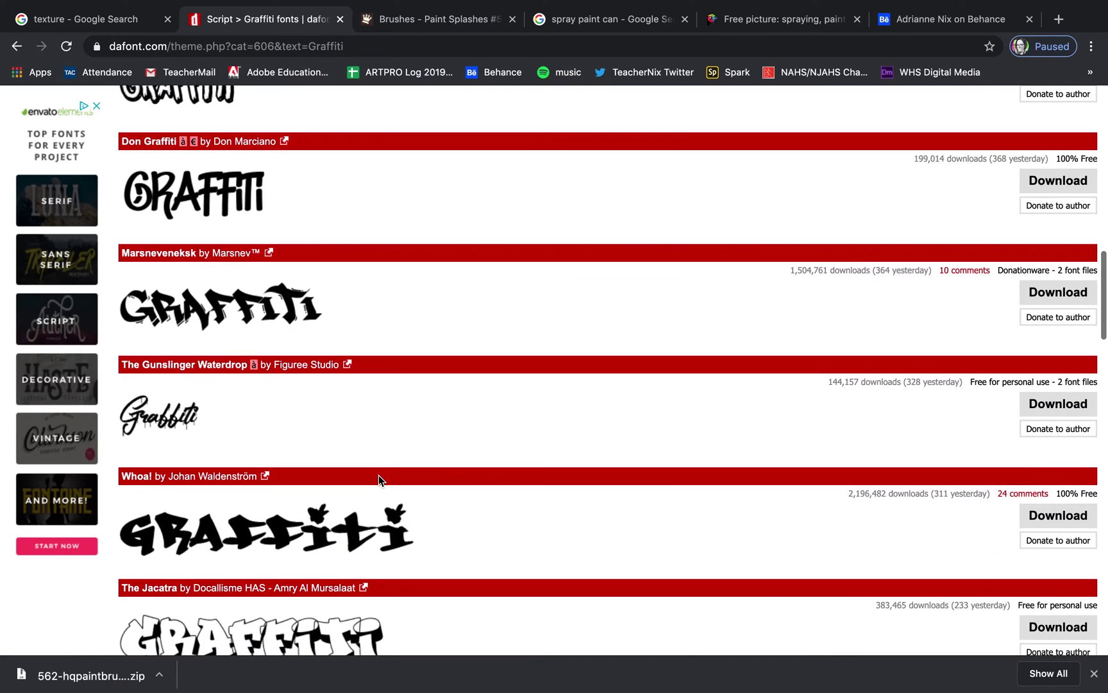
scroll(378, 480, down, 5)
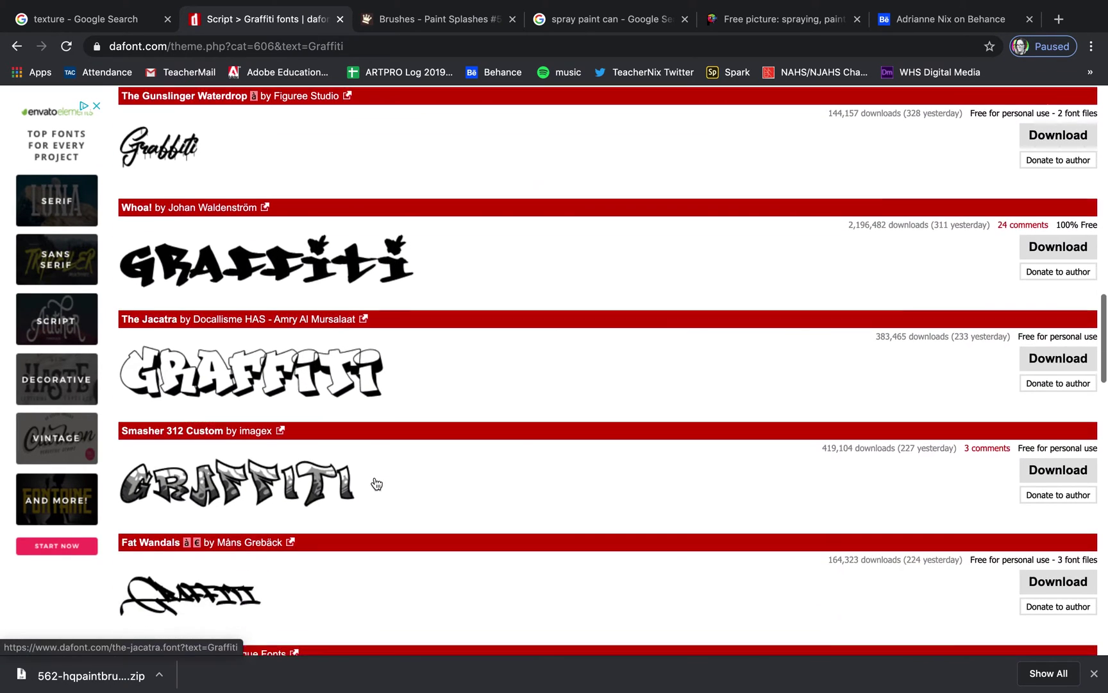
scroll(375, 482, down, 7)
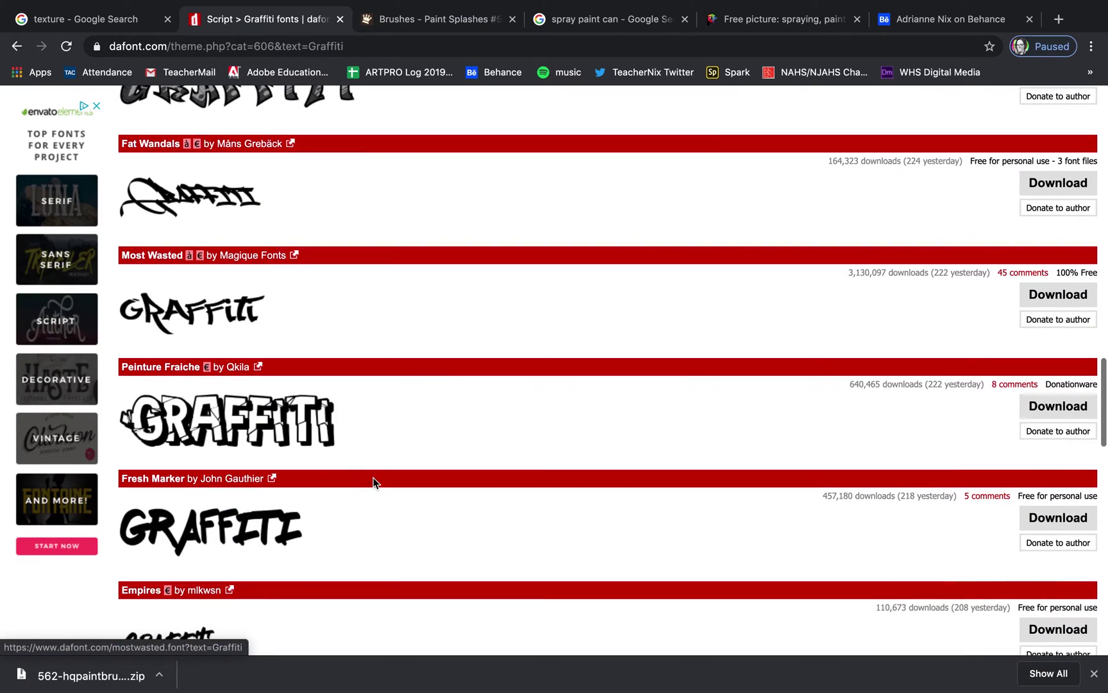
scroll(376, 482, up, 18)
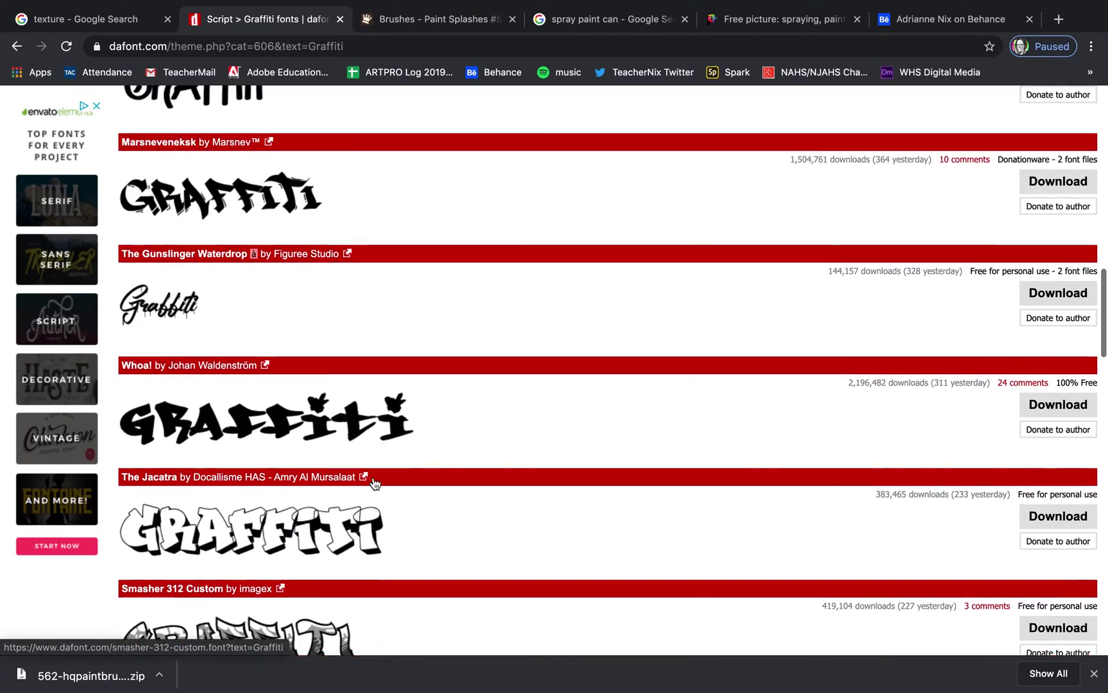
scroll(375, 479, up, 2)
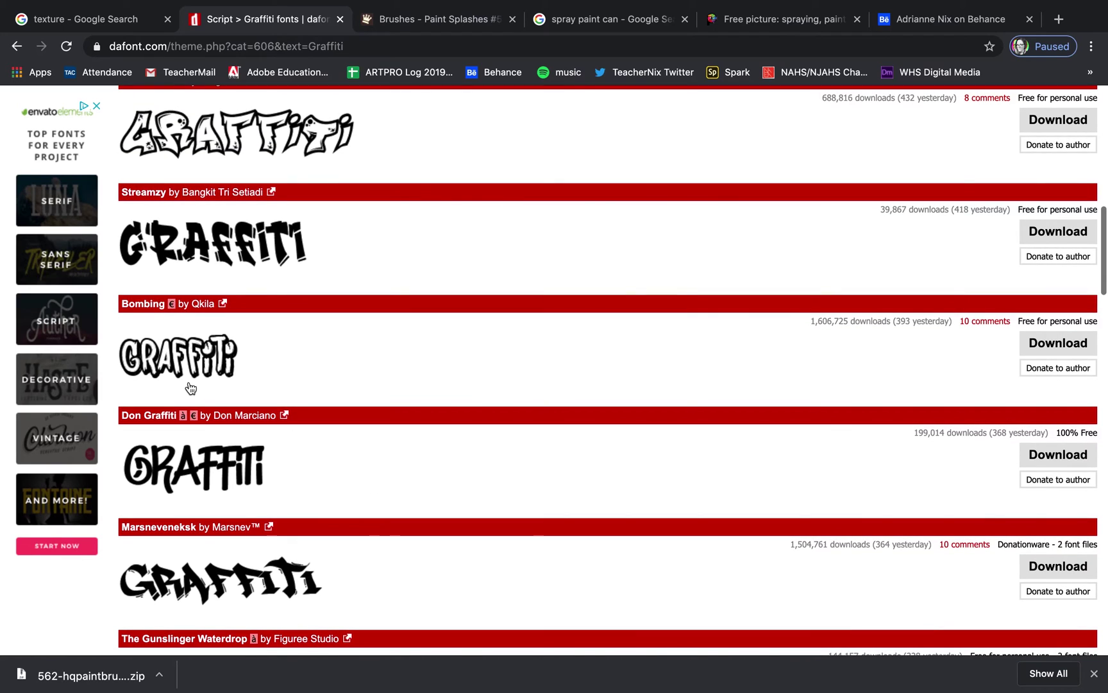
scroll(162, 346, down, 1)
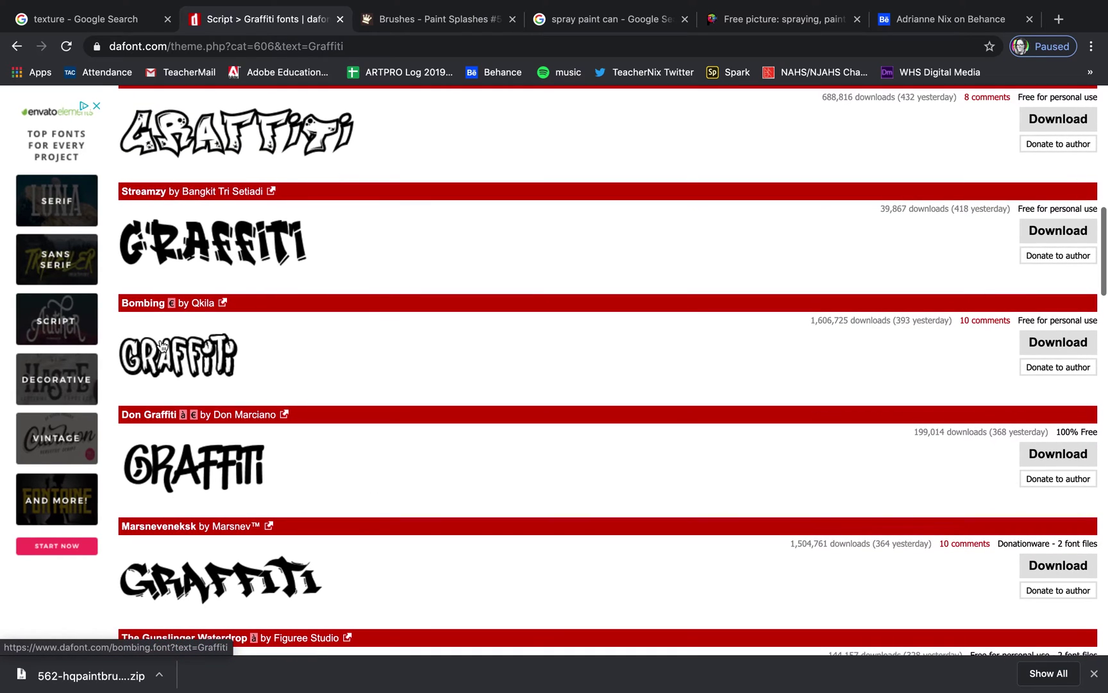
scroll(163, 346, up, 8)
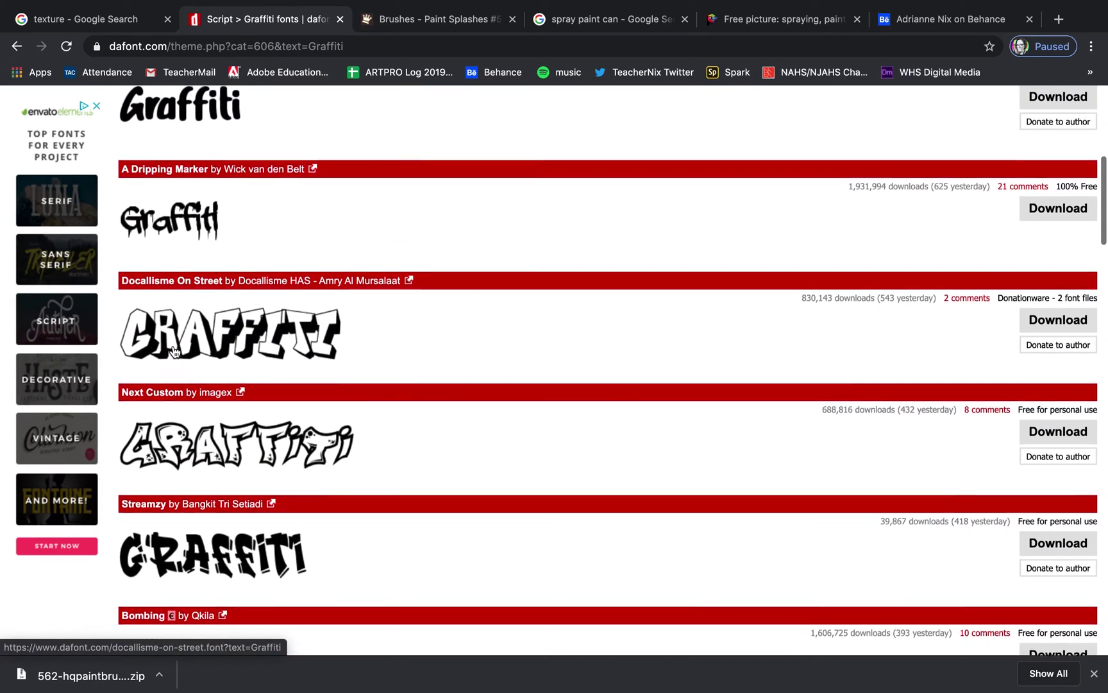
scroll(173, 351, down, 10)
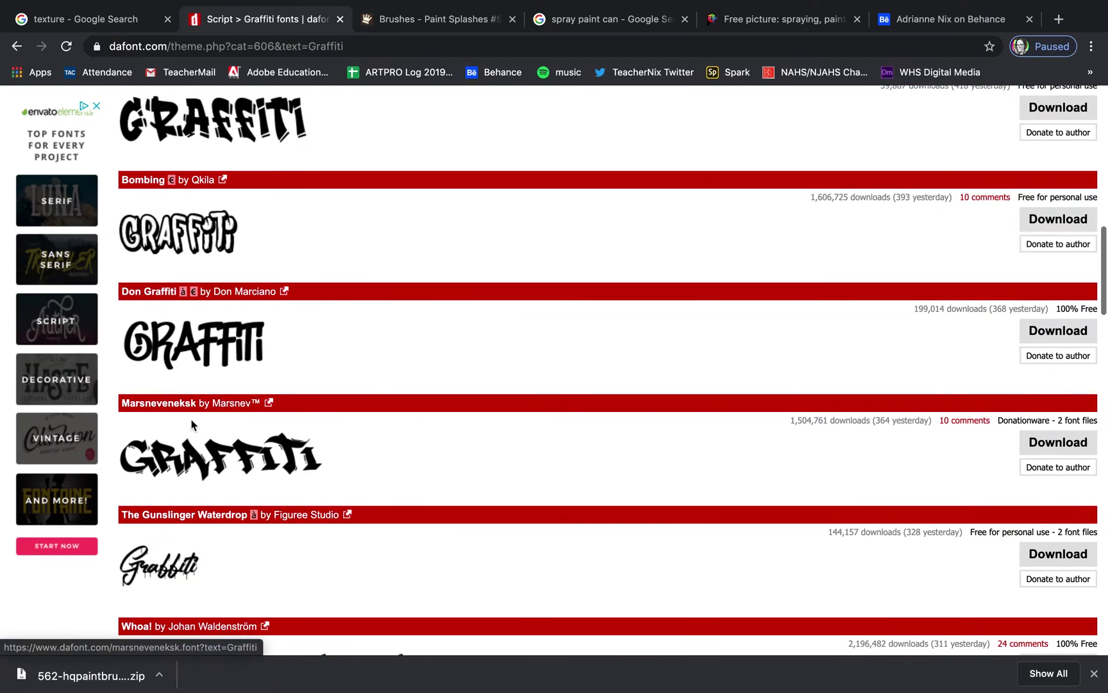
Step: Download the Marsneveneksk font, then extract marsneveneksk.zip in Finder and expand the extracted folder
click(1050, 447)
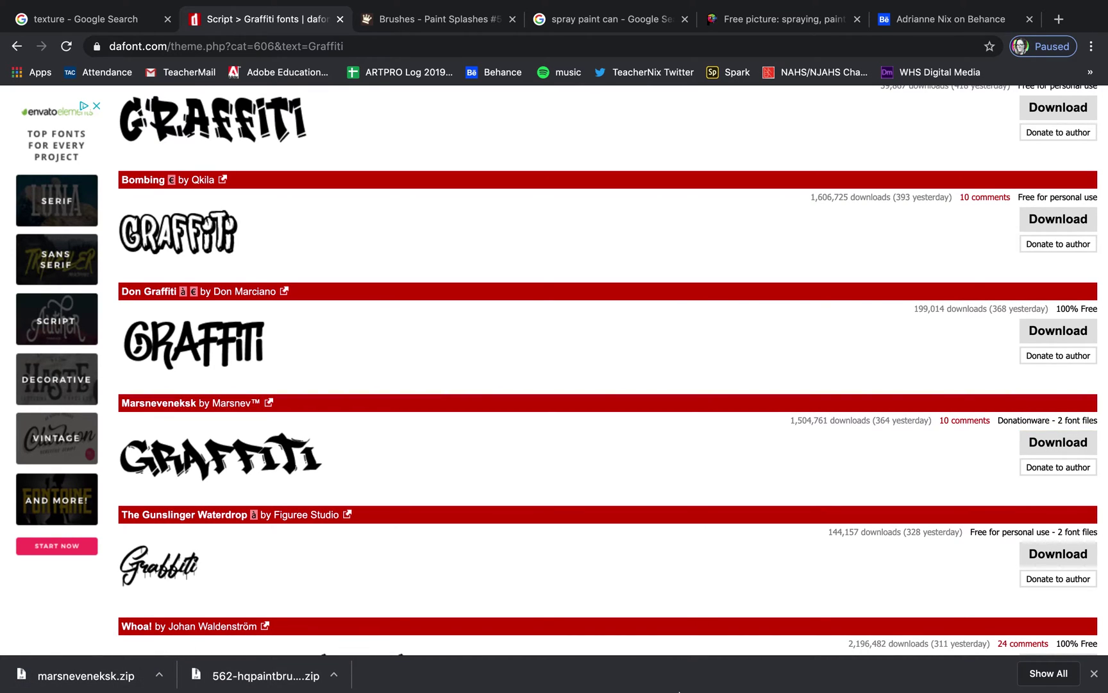
click(160, 672)
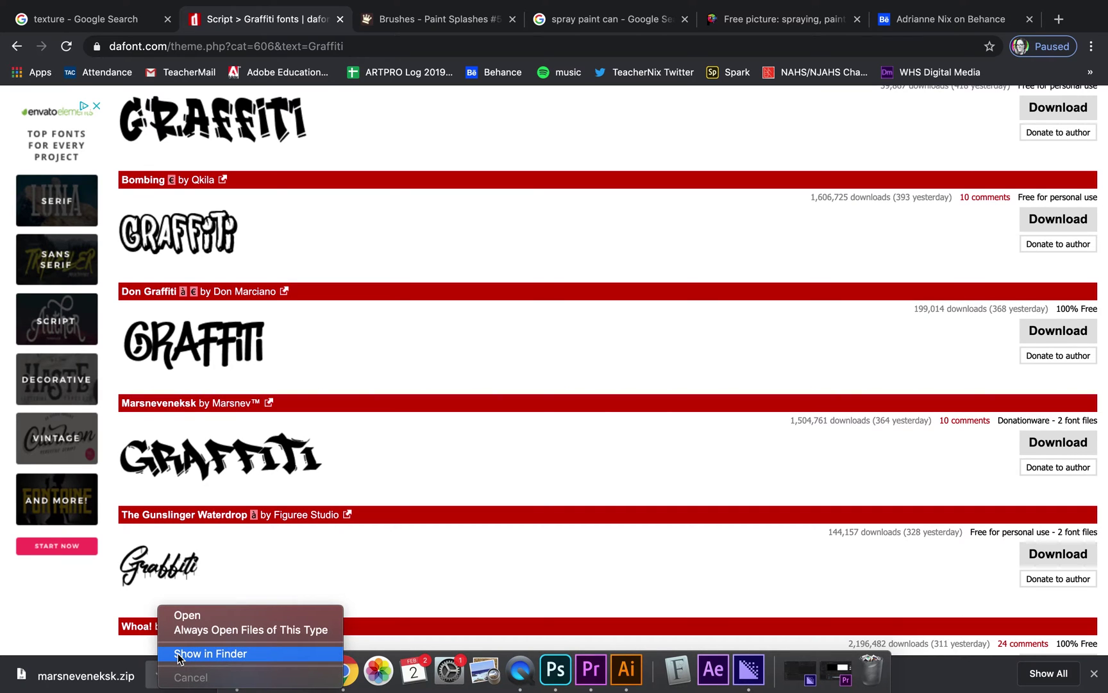
click(179, 655)
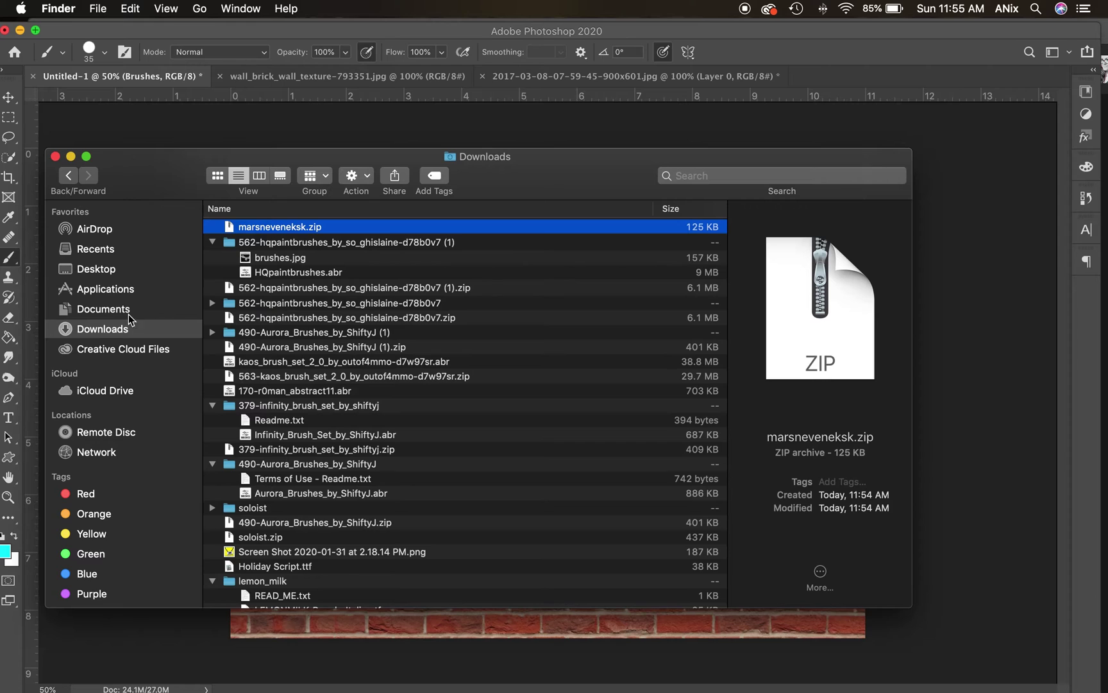
double_click(333, 228)
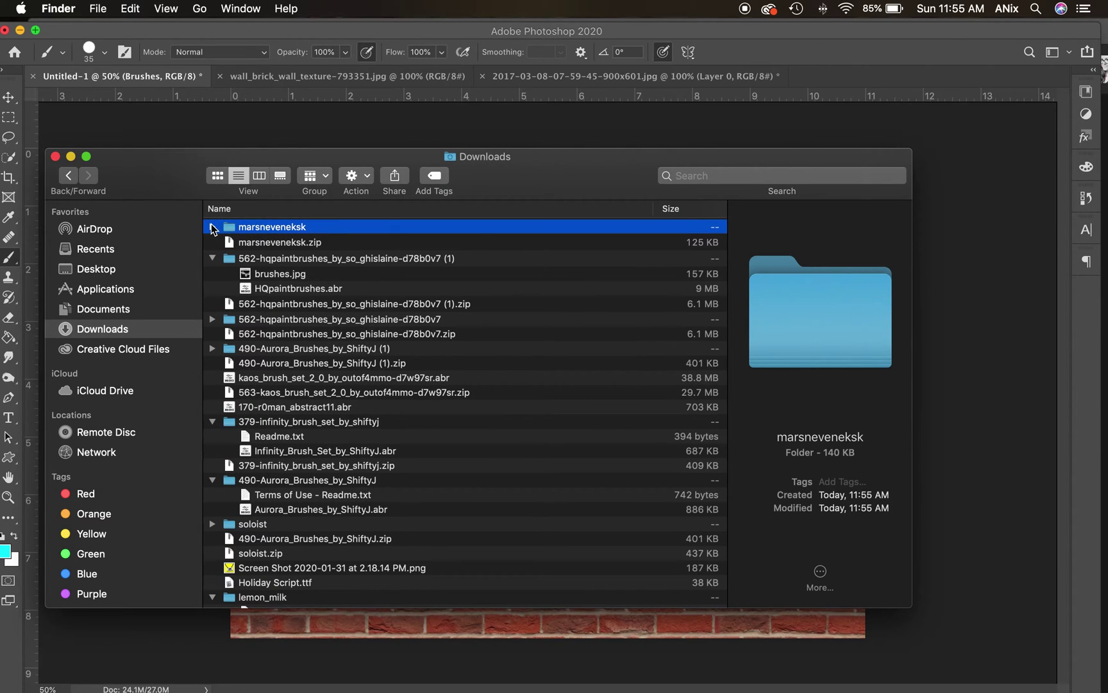
click(212, 227)
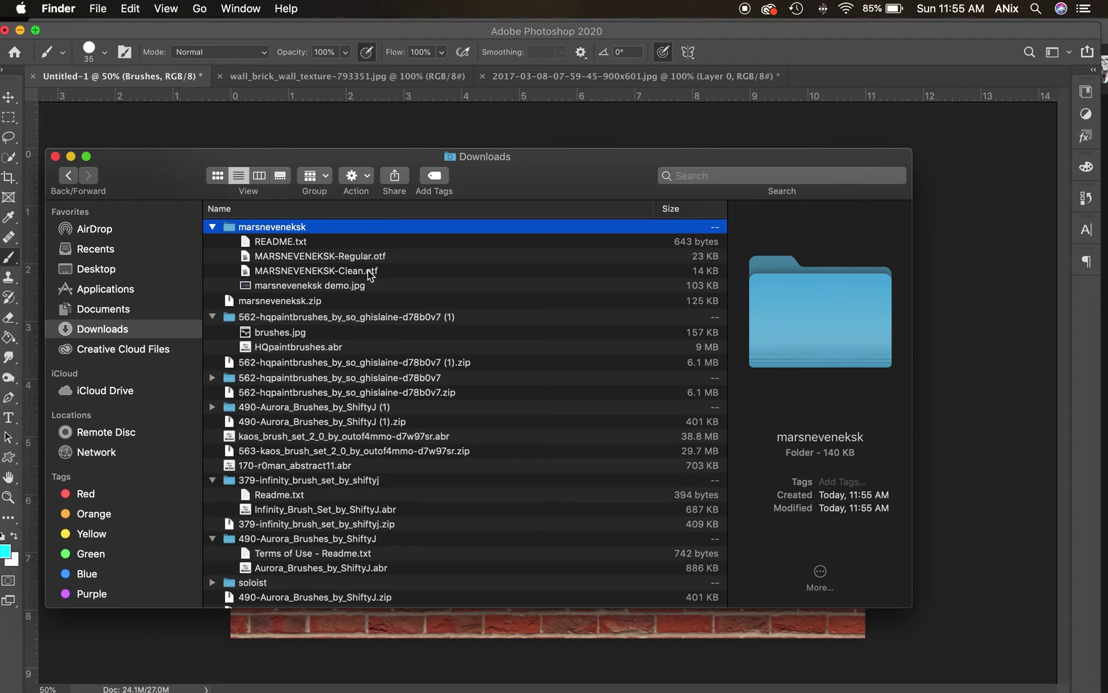
Step: Install the font MARSNEVENEKSK-Clean.otf and close the Font Book and Downloads windows
double_click(302, 272)
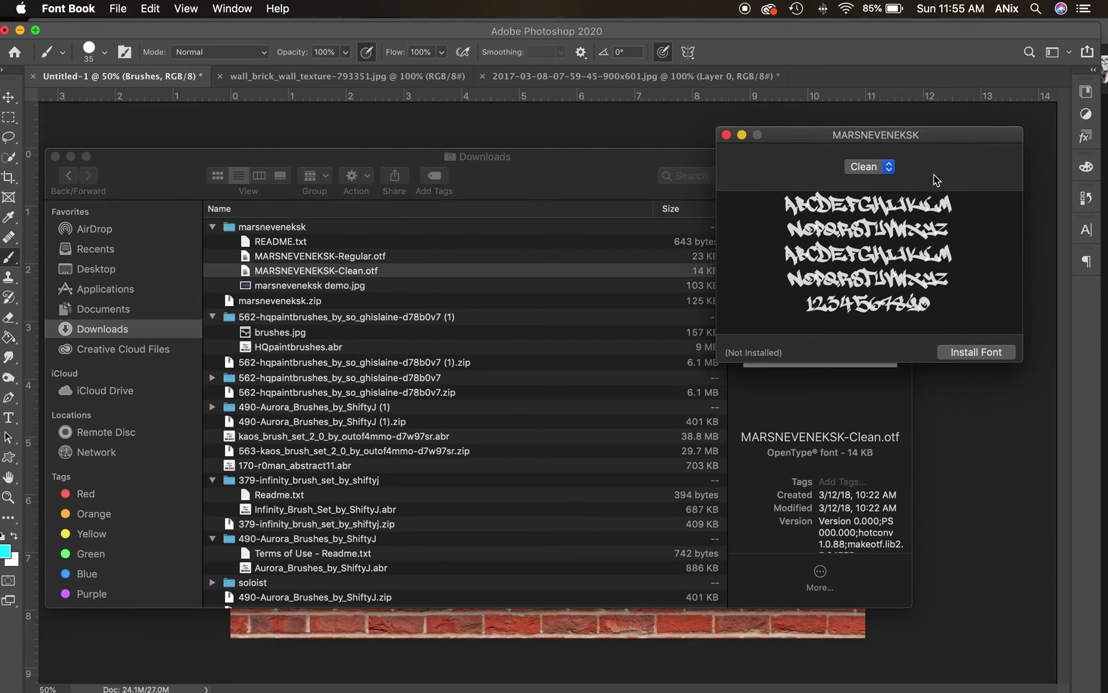
click(976, 352)
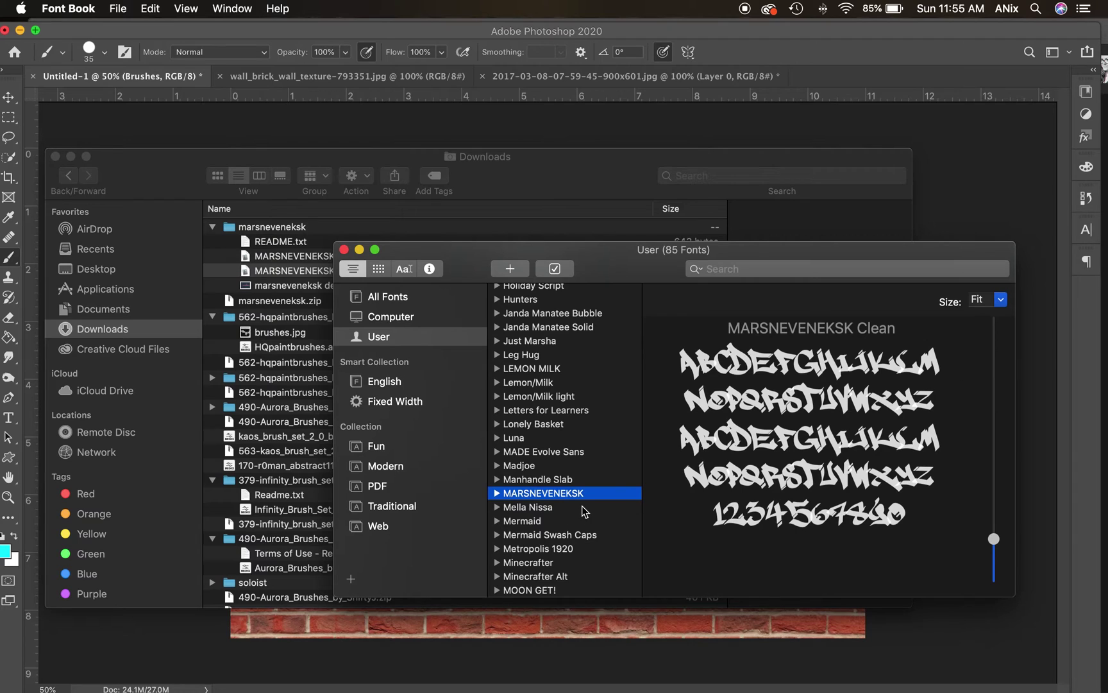
click(345, 250)
click(56, 156)
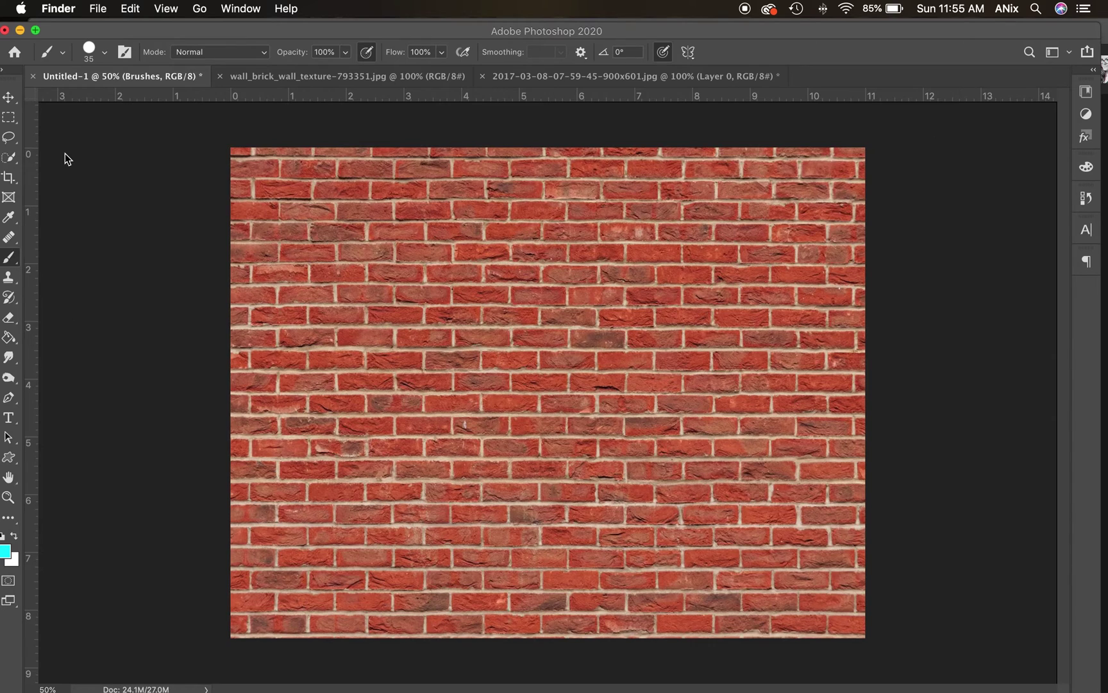
Step: Add the horizontal text "Graffitti" near the upper-left corner of the brick wall, on the Brushes layer
click(907, 152)
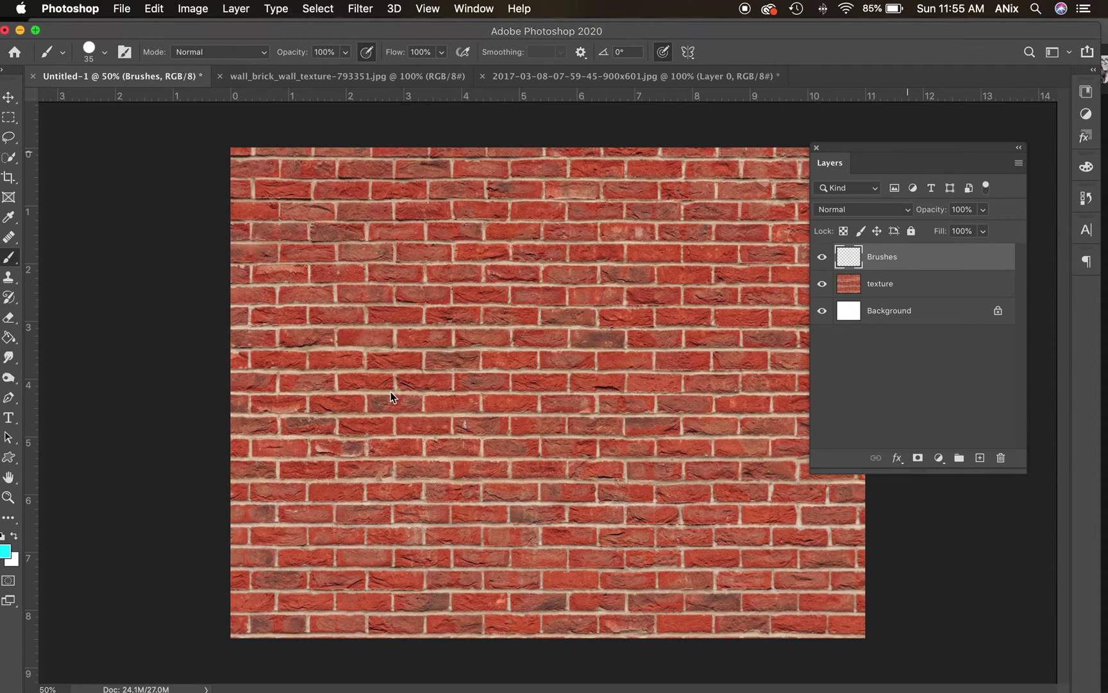
drag(10, 425, 57, 415)
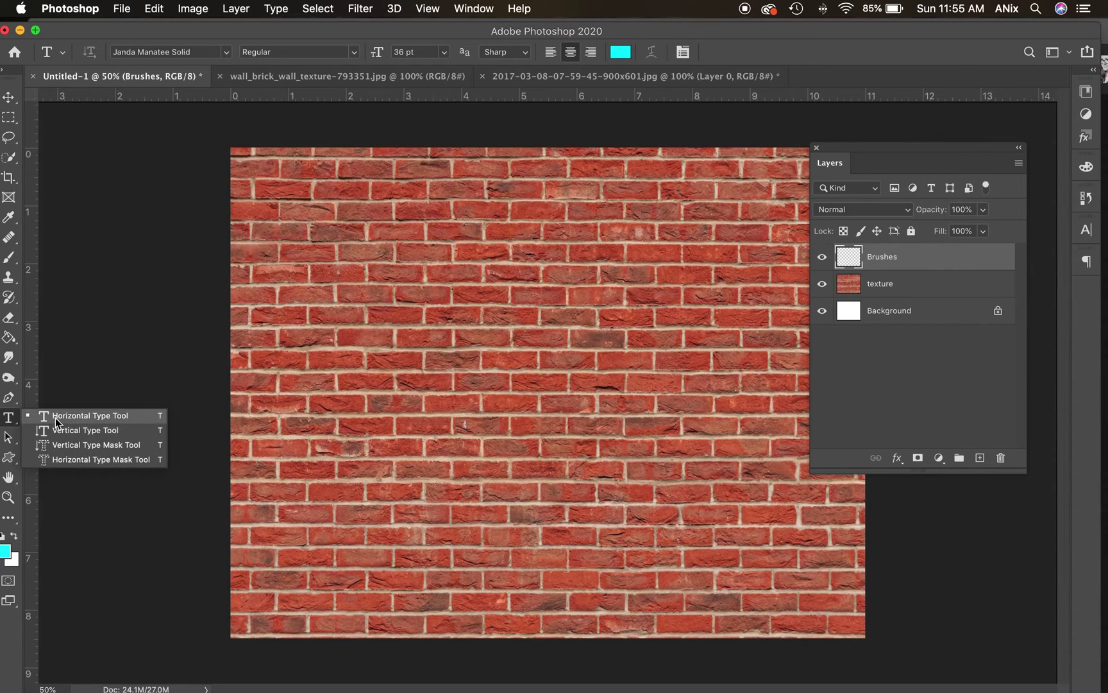
click(56, 418)
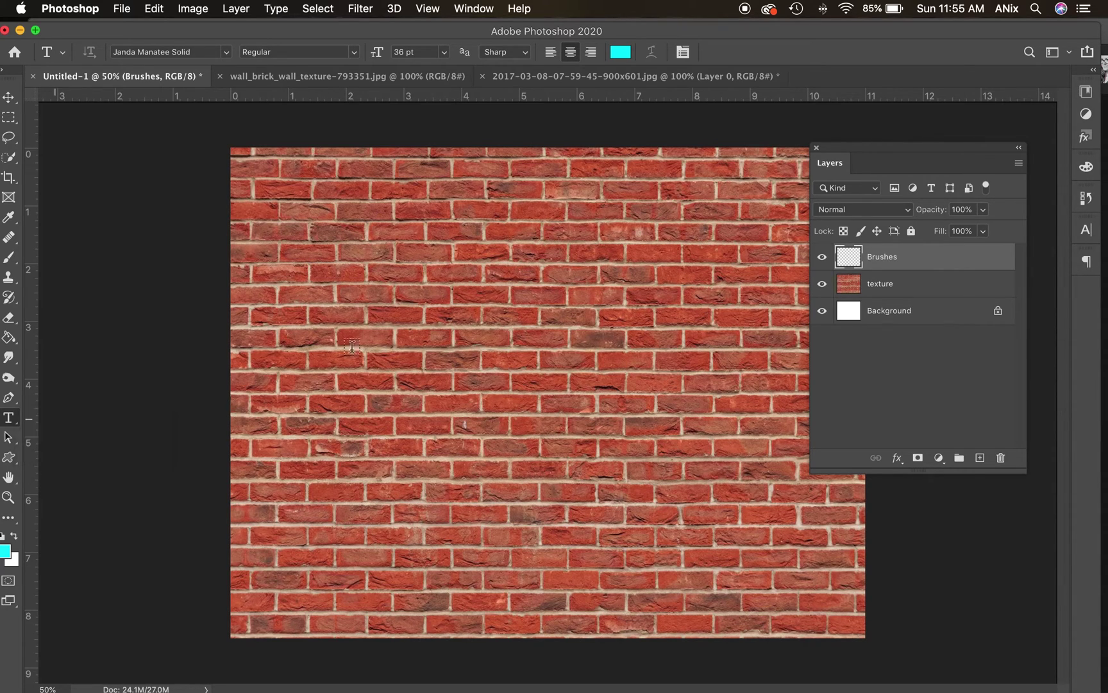
click(311, 213)
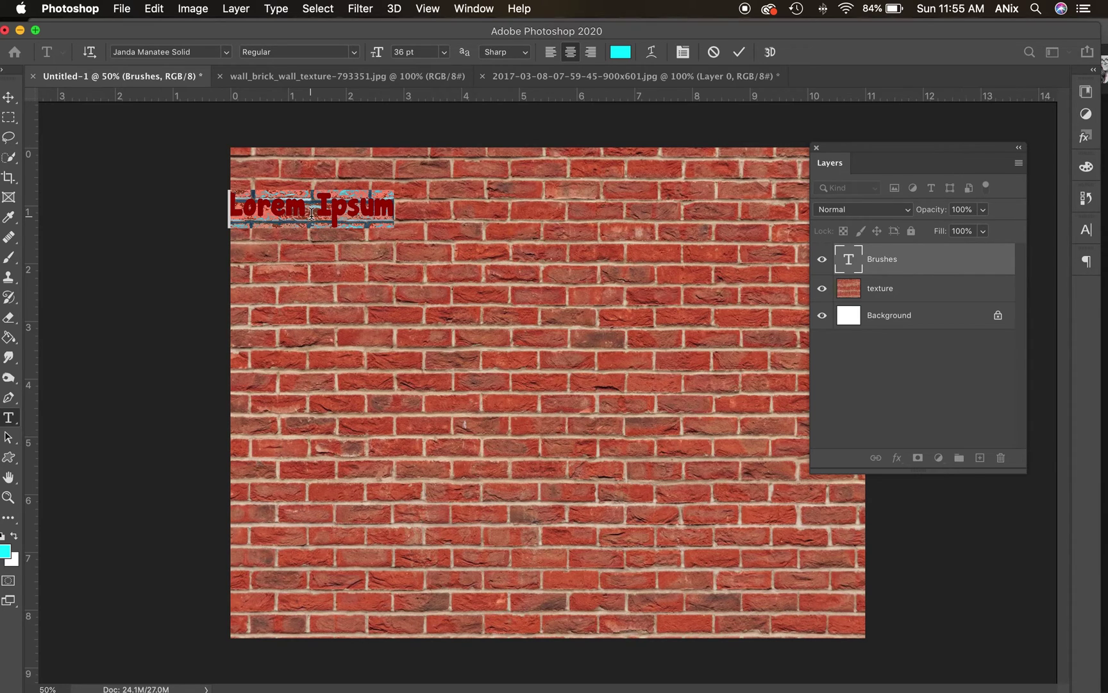
text(Gra)
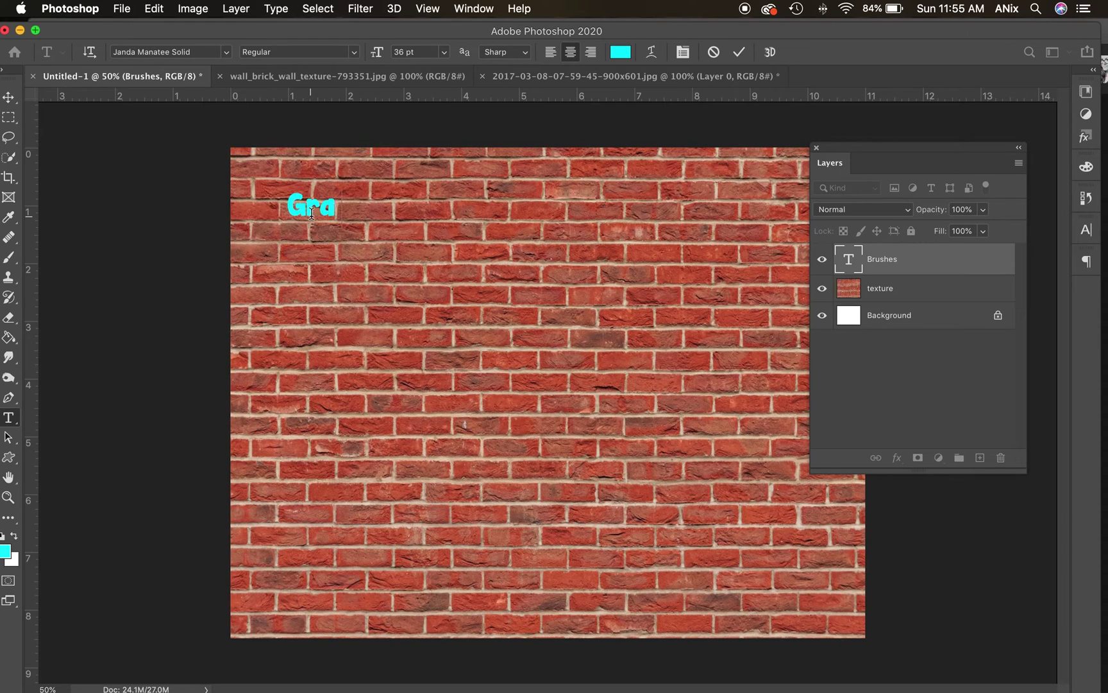
text(ffitti)
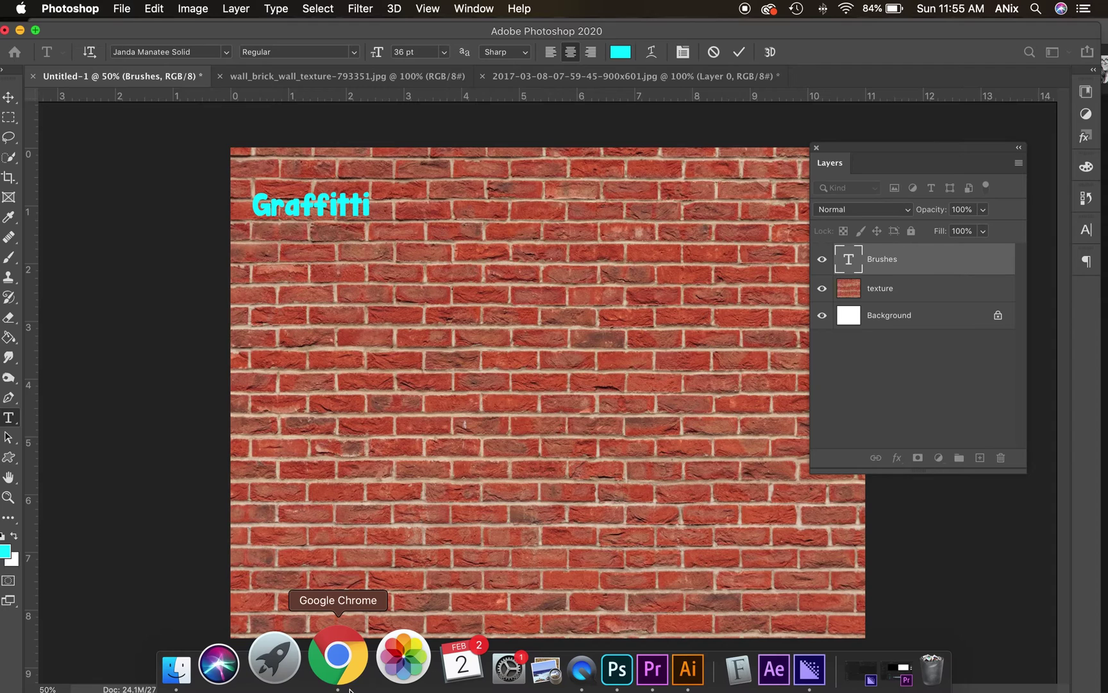
Step: Check the spelling on the dafont page in Chrome, then return to Photoshop and correct the text to "Graffiti"
click(334, 663)
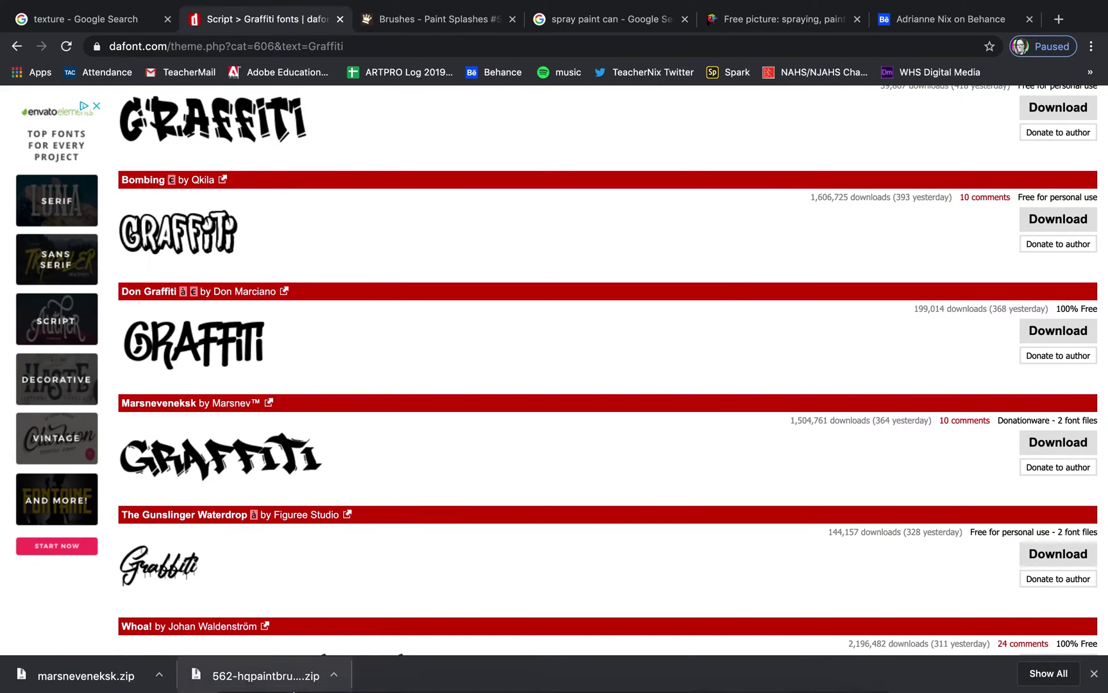
mouse_move(449, 680)
click(553, 654)
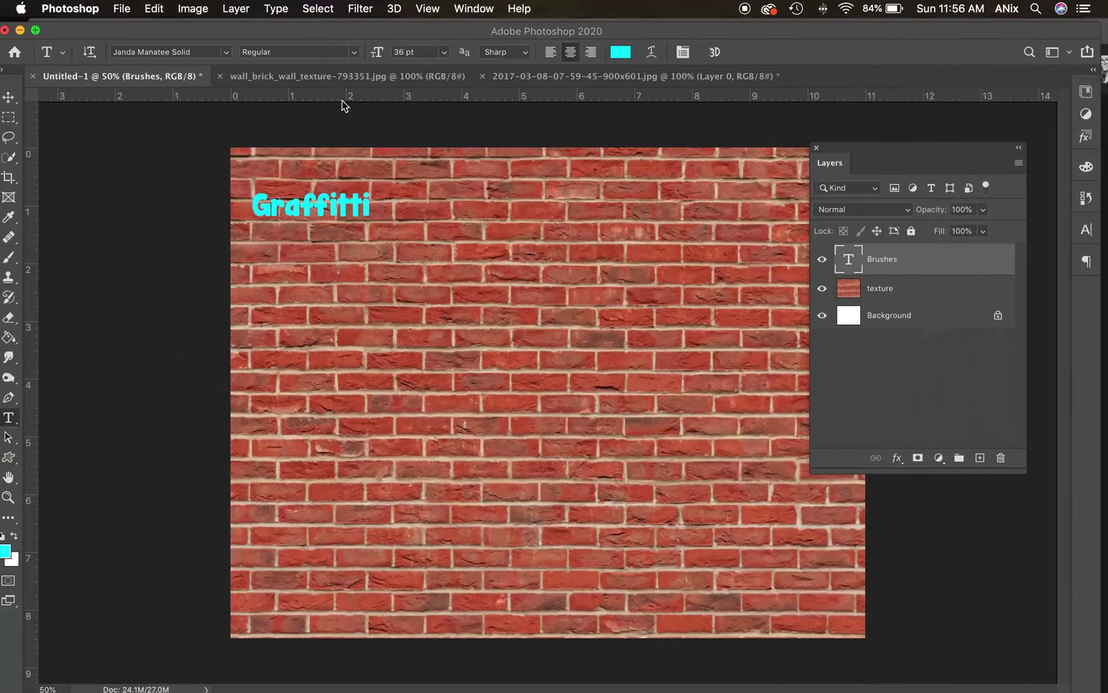
click(360, 205)
key(BackSpace)
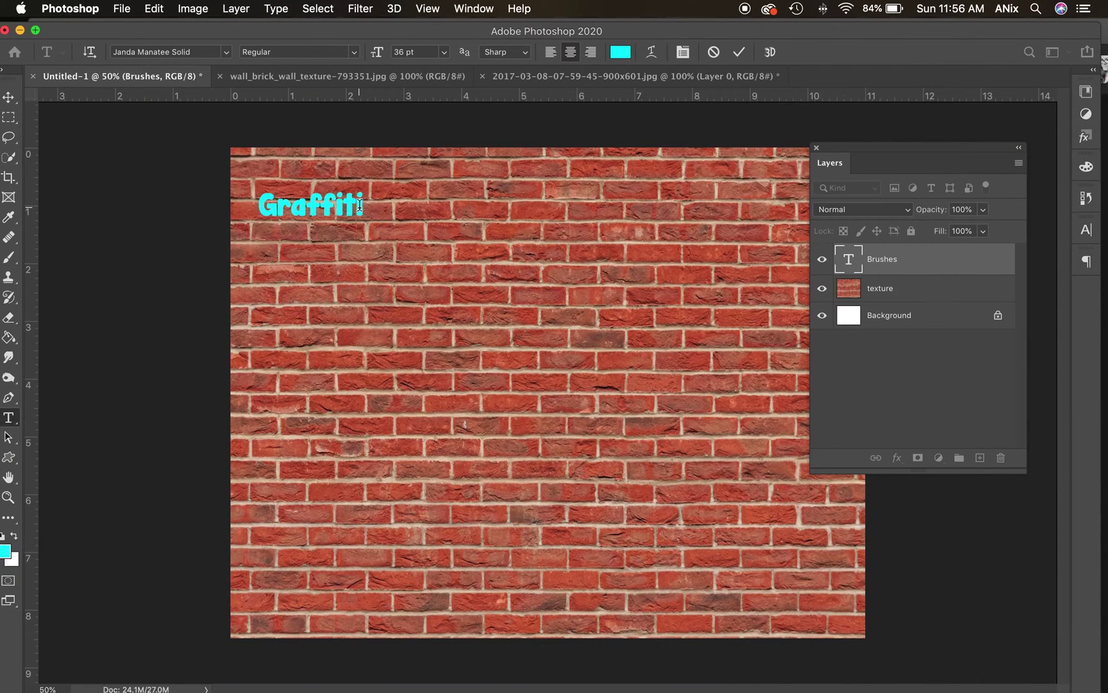
Step: Scale the "Graffiti" text proportionally to about 455% so it spans most of the wall's width
click(8, 99)
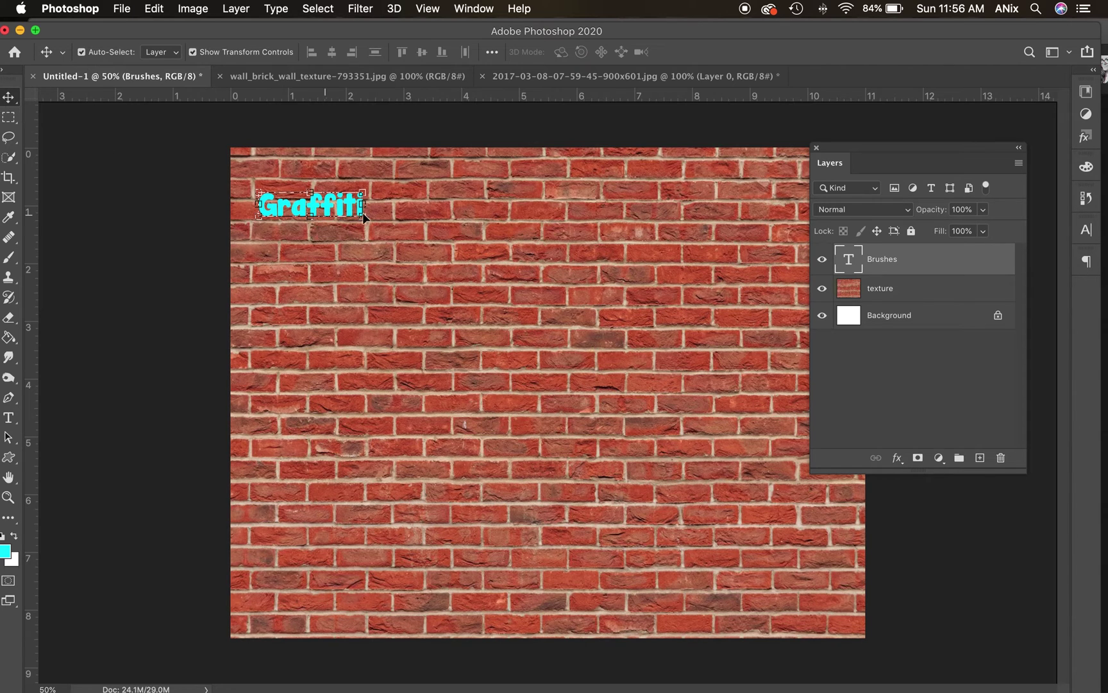
drag(361, 216, 732, 308)
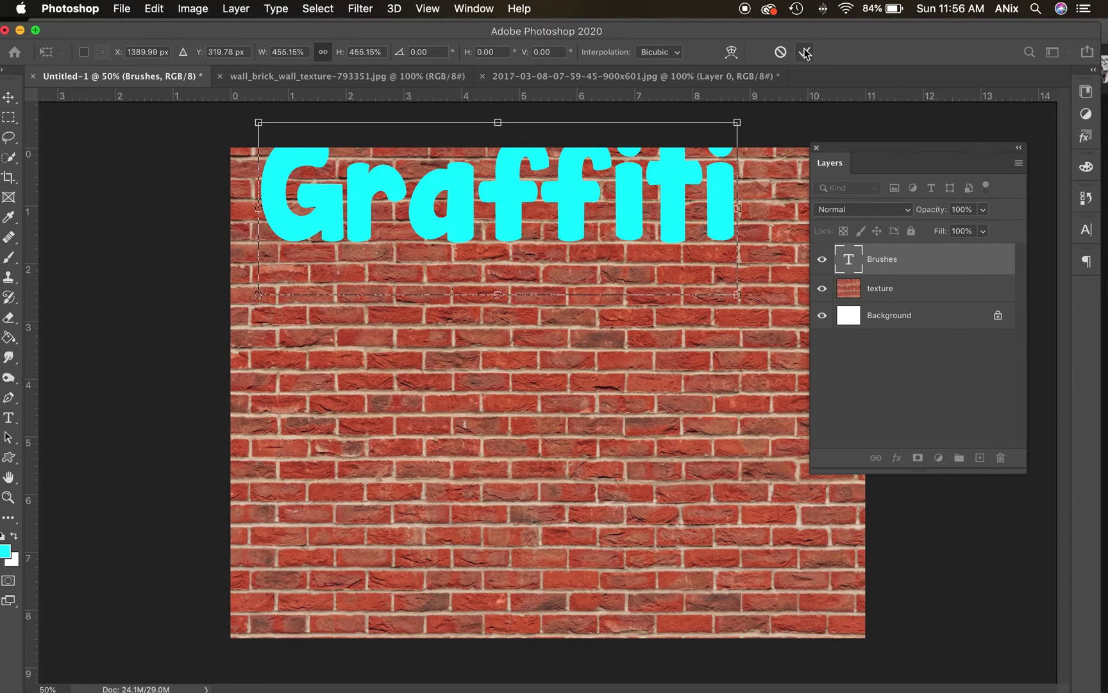
key(Return)
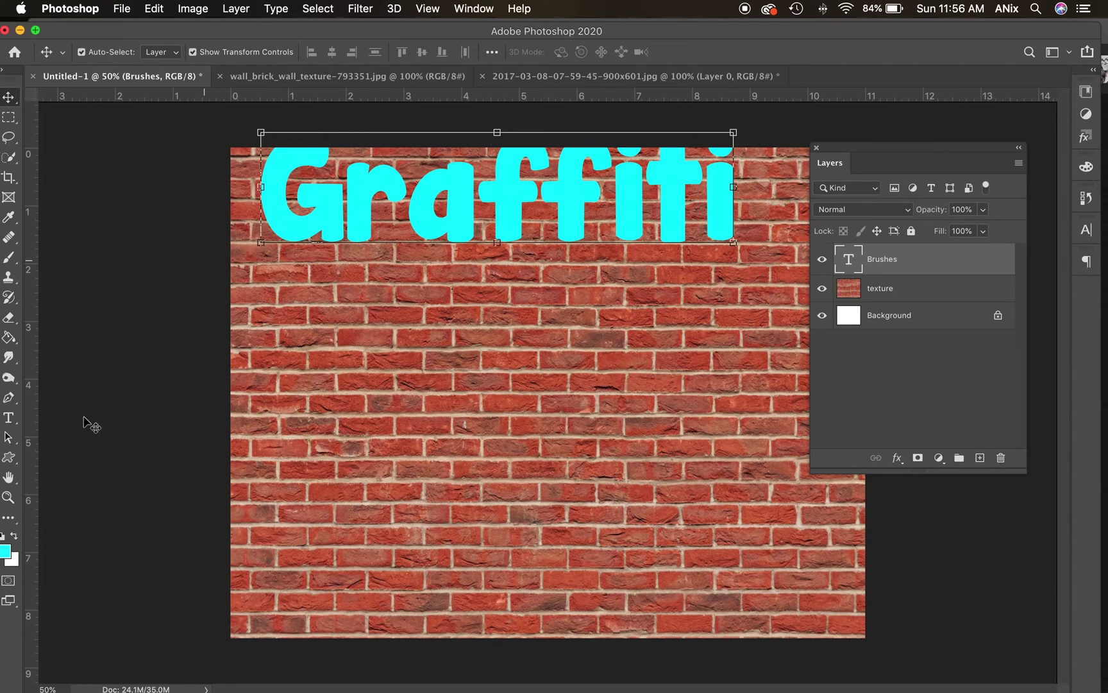
Step: Change the font of the whole "Graffiti" text to MARSNEVENEKSK Clean
click(8, 418)
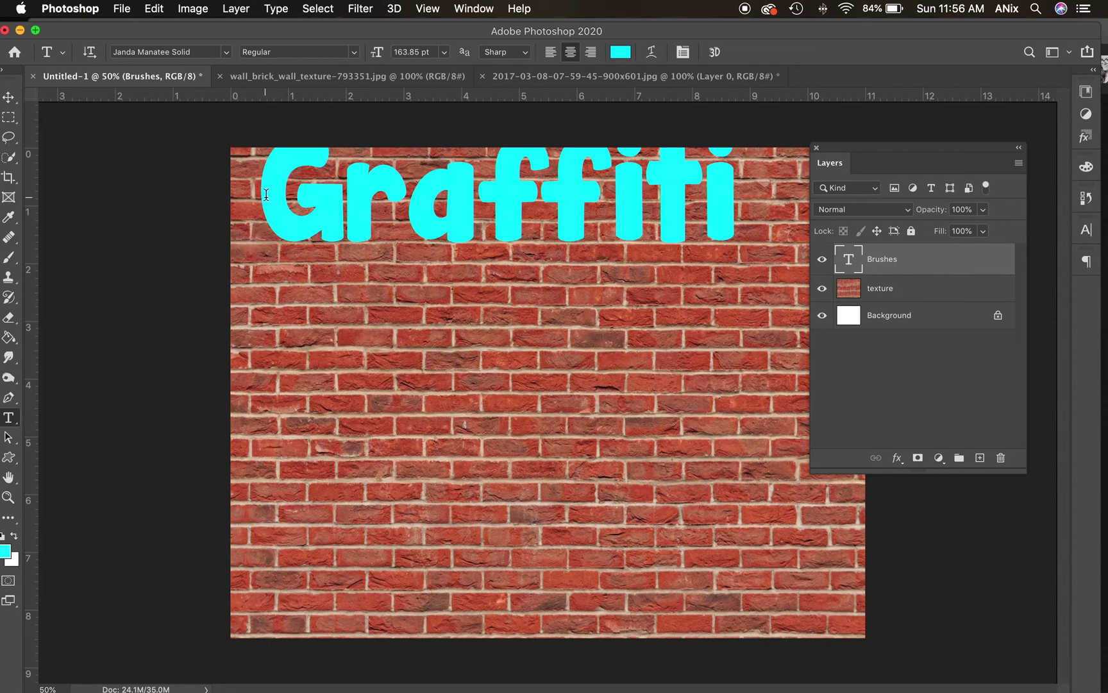
drag(266, 194, 749, 226)
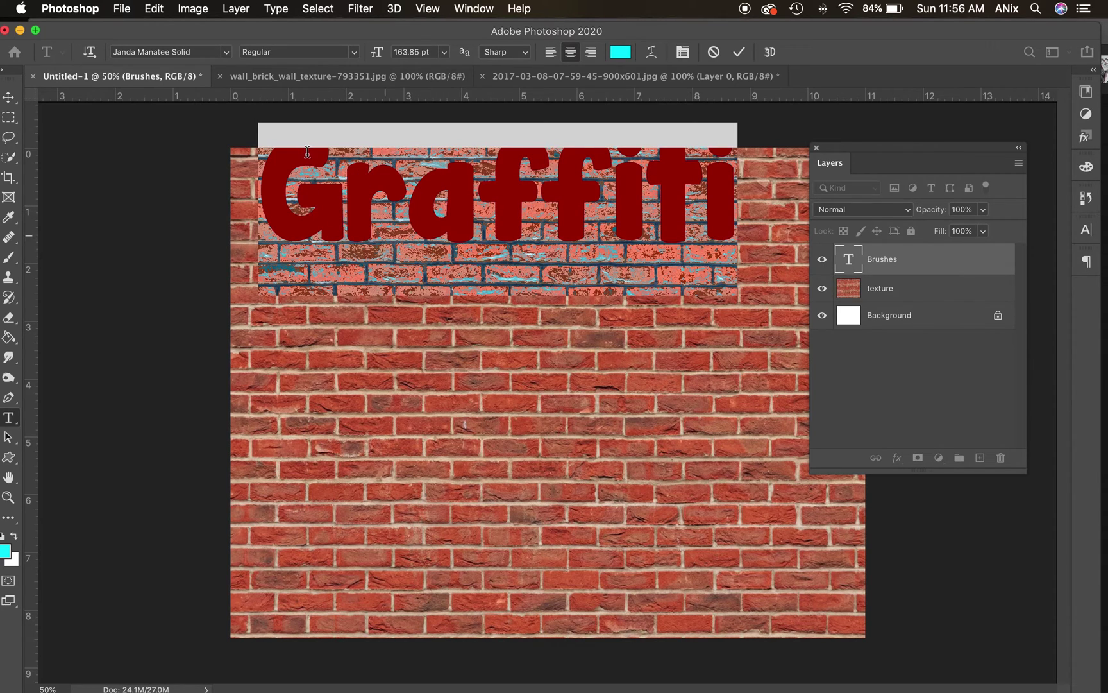
click(228, 52)
click(205, 52)
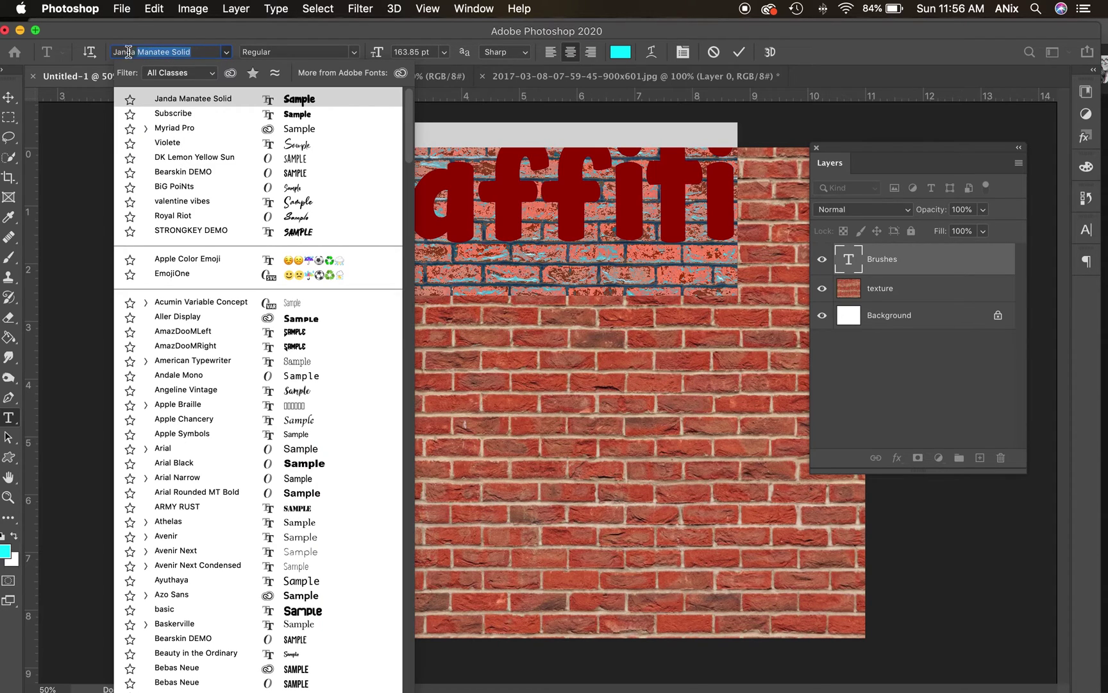
text(mar)
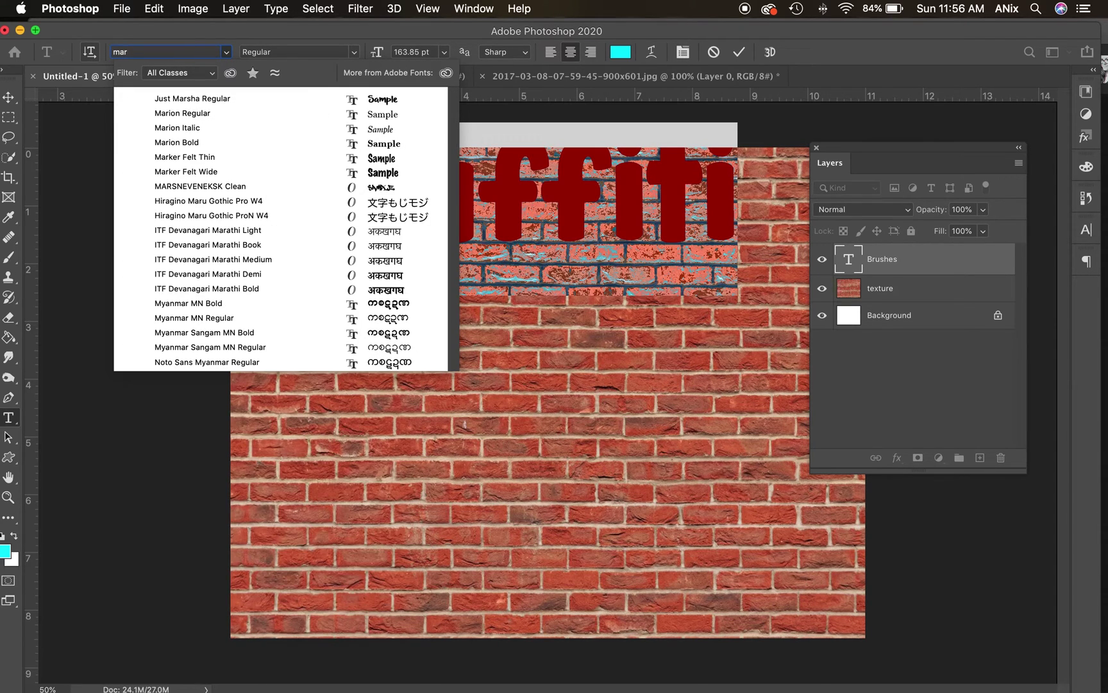
click(176, 186)
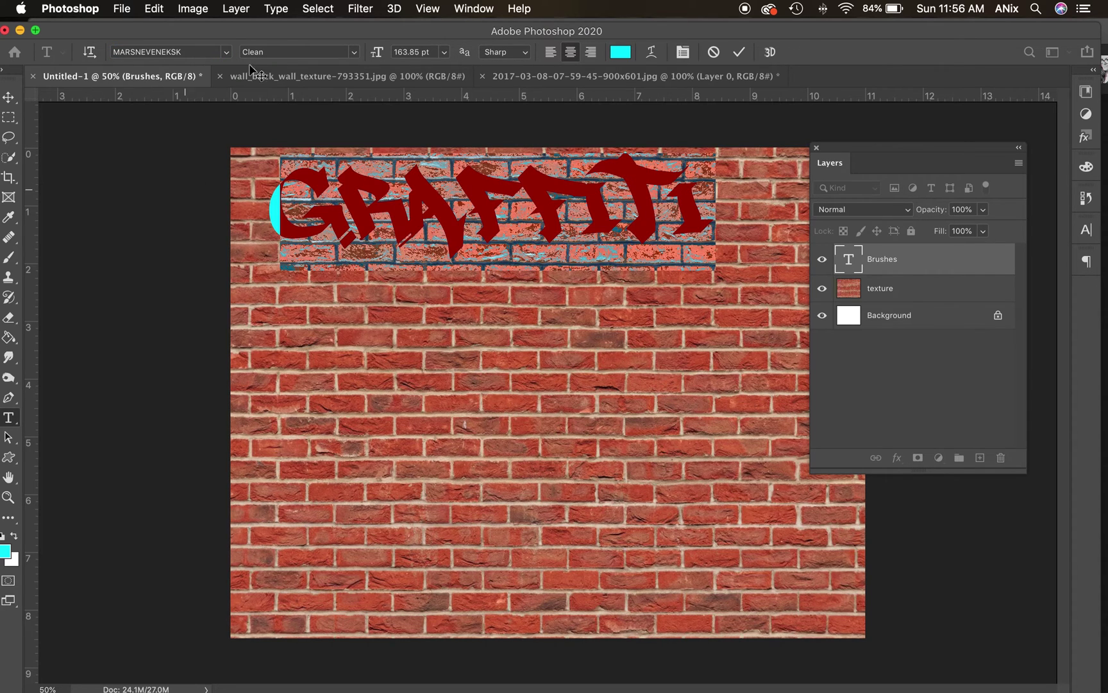
Step: Keep the Clean font style and enlarge the "Graffiti" text to 205.85 pt
click(352, 52)
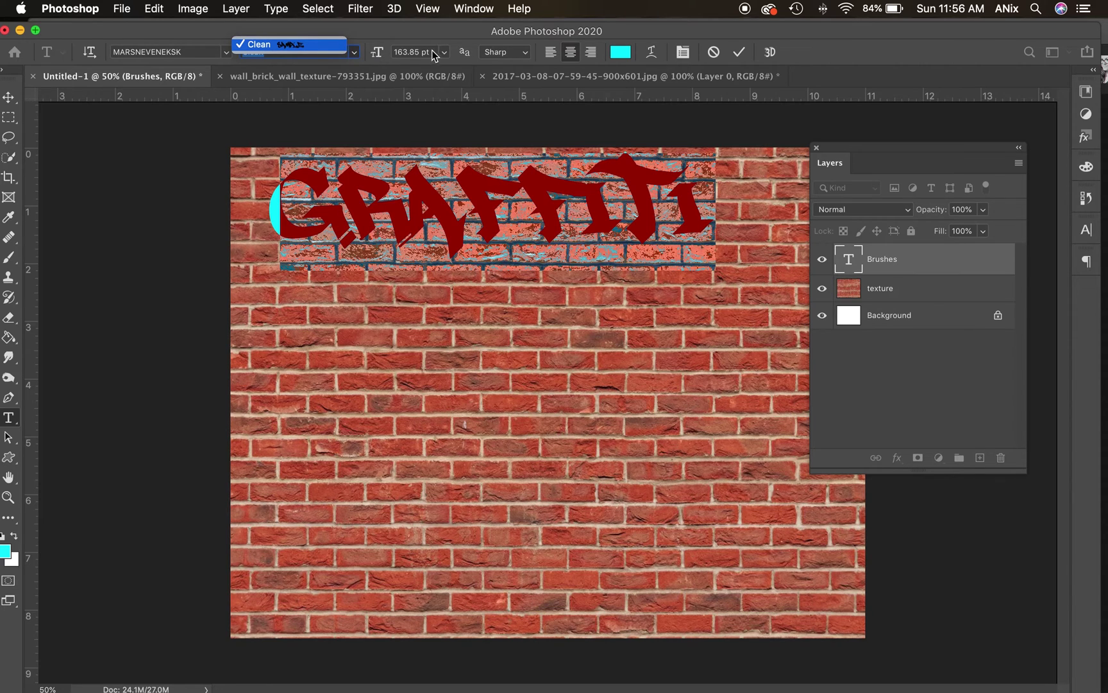
click(373, 58)
drag(374, 58, 406, 59)
key(shift+Tab)
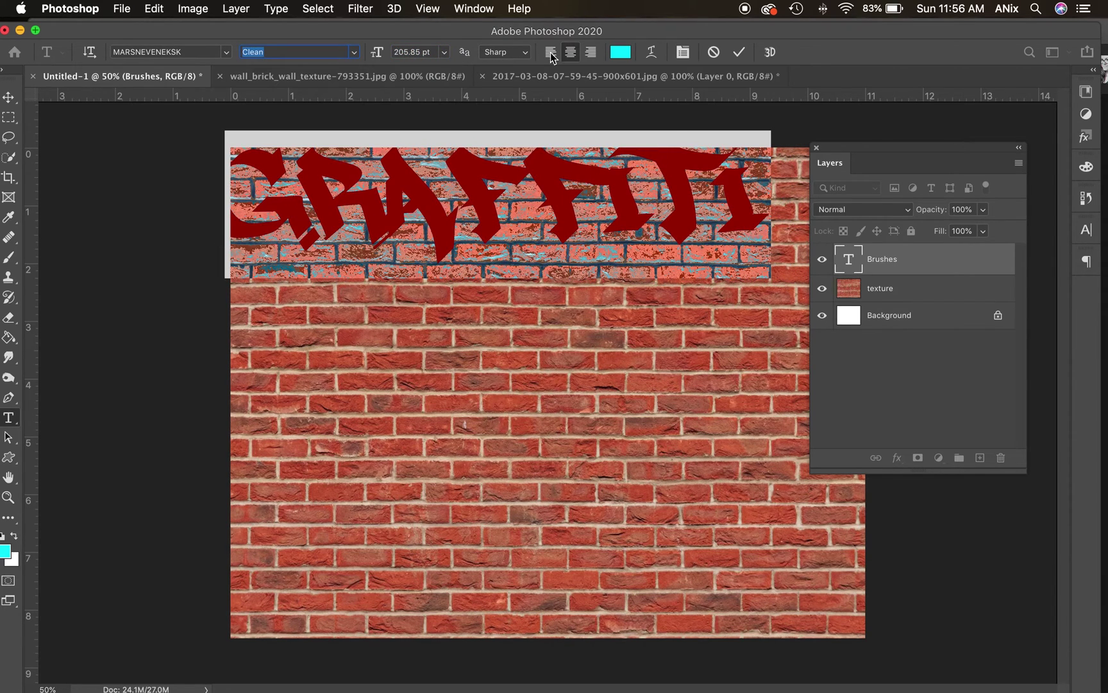
Step: Recolour the "Graffiti" text to near-white f7f9f9 and move it down and right, fully onto the brick wall
click(620, 53)
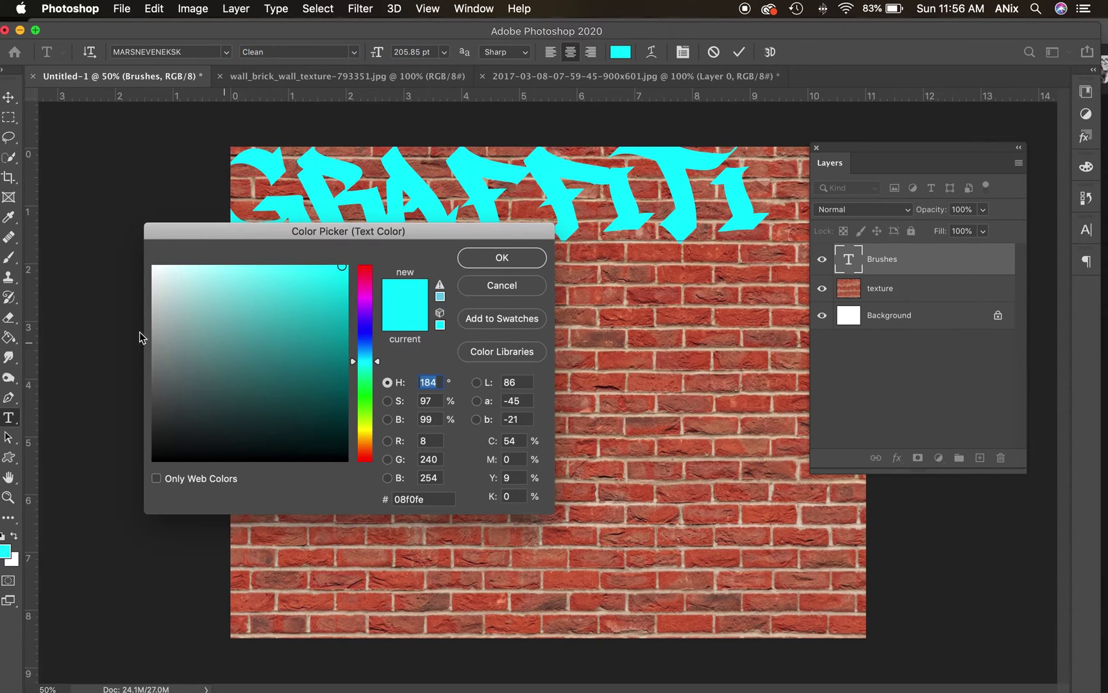
click(154, 269)
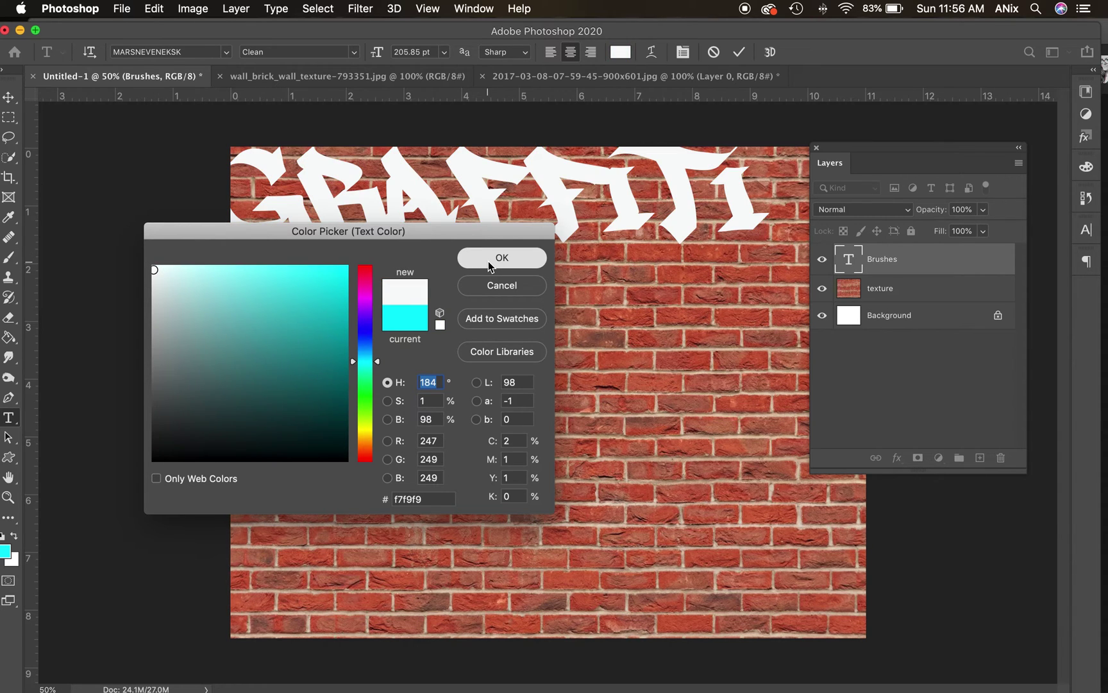
click(502, 257)
click(9, 98)
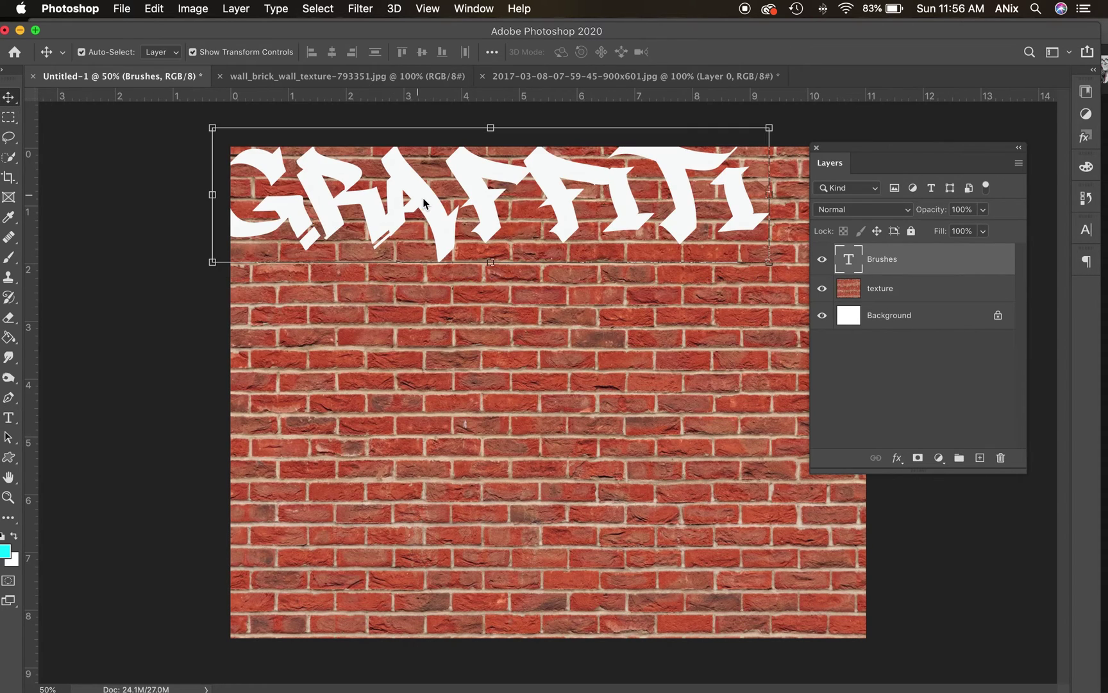
drag(430, 211, 481, 268)
Step: Rename the Brushes type layer as "Text"
double_click(883, 258)
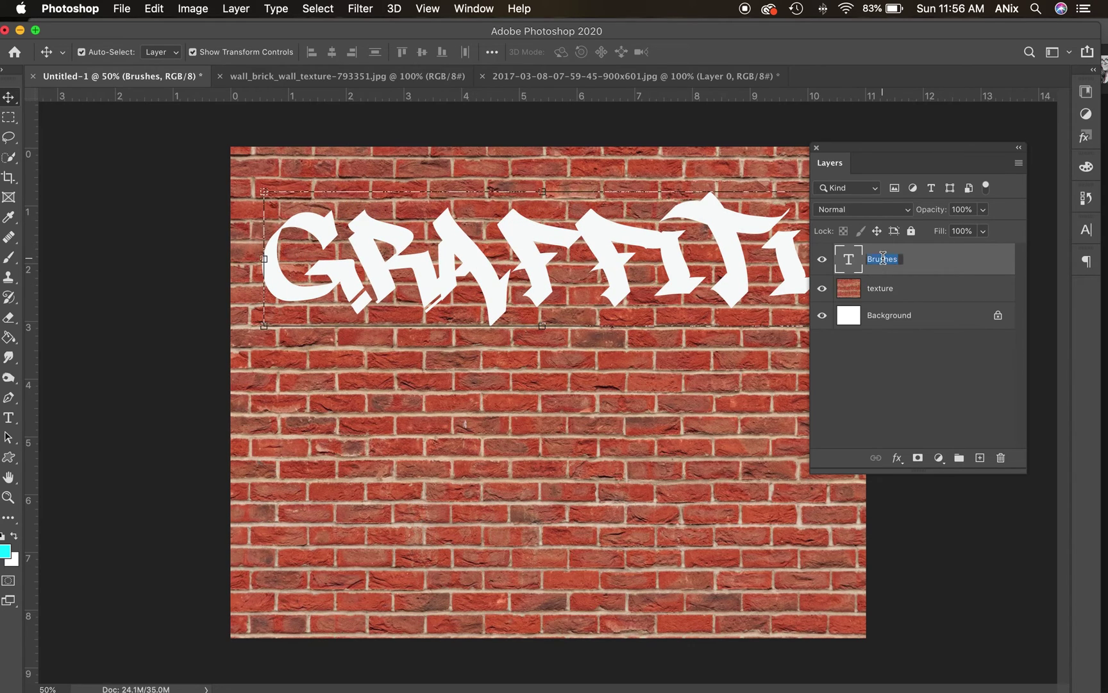
text(Gra)
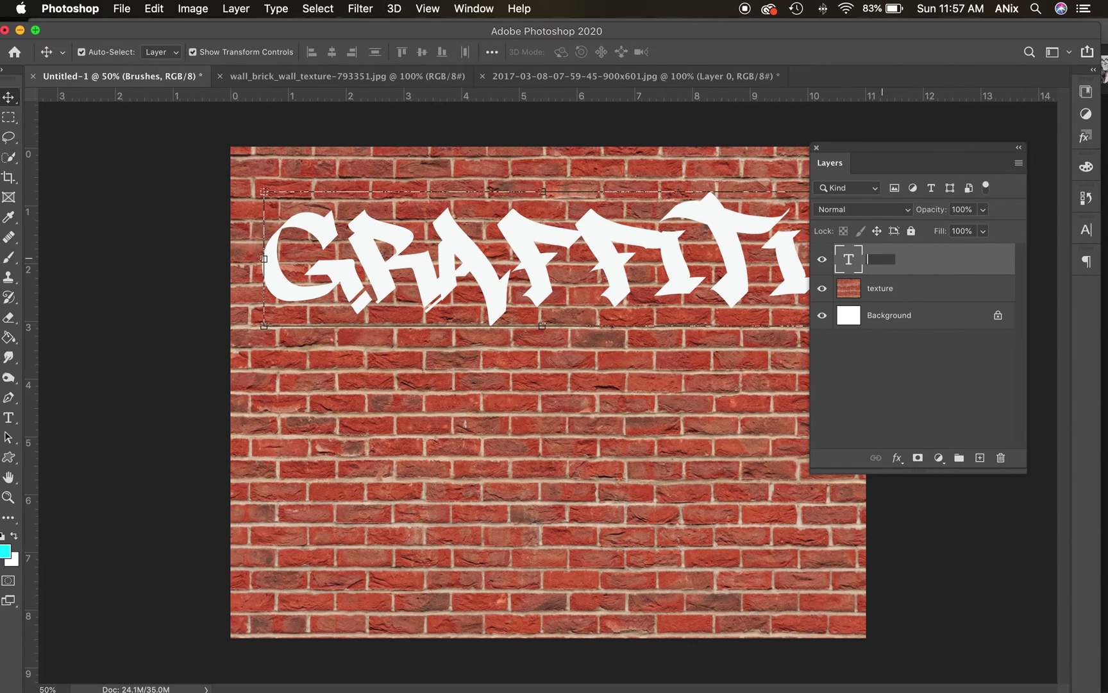
key(Return)
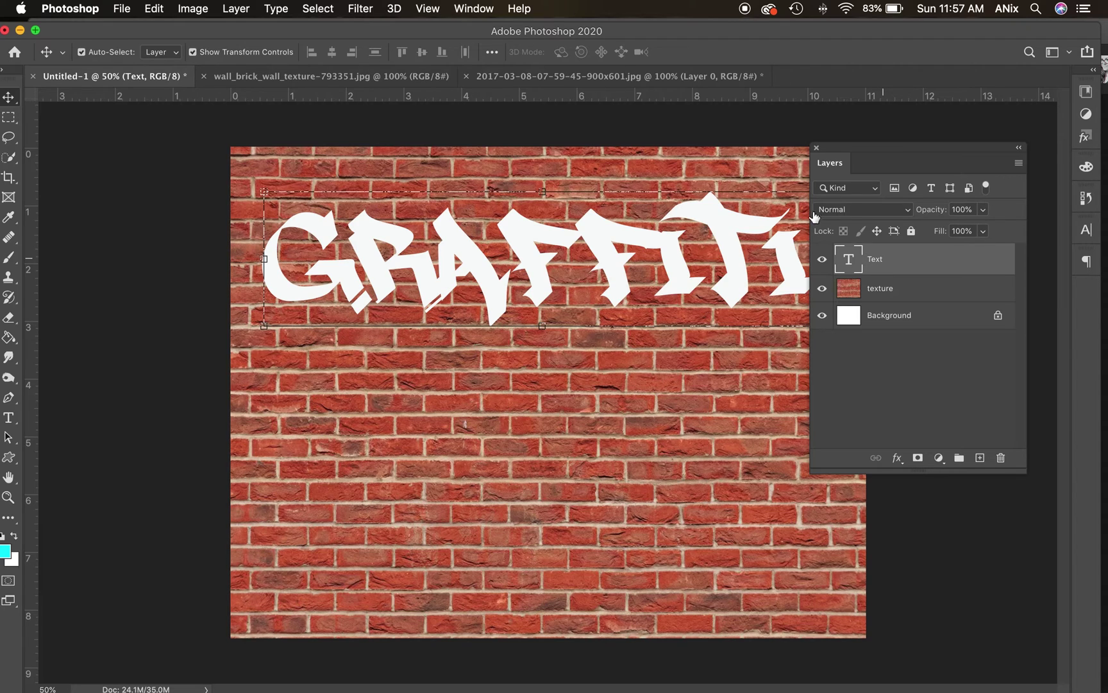
Step: Create a new layer named "Brush" and place it between the Text and texture layers
click(980, 458)
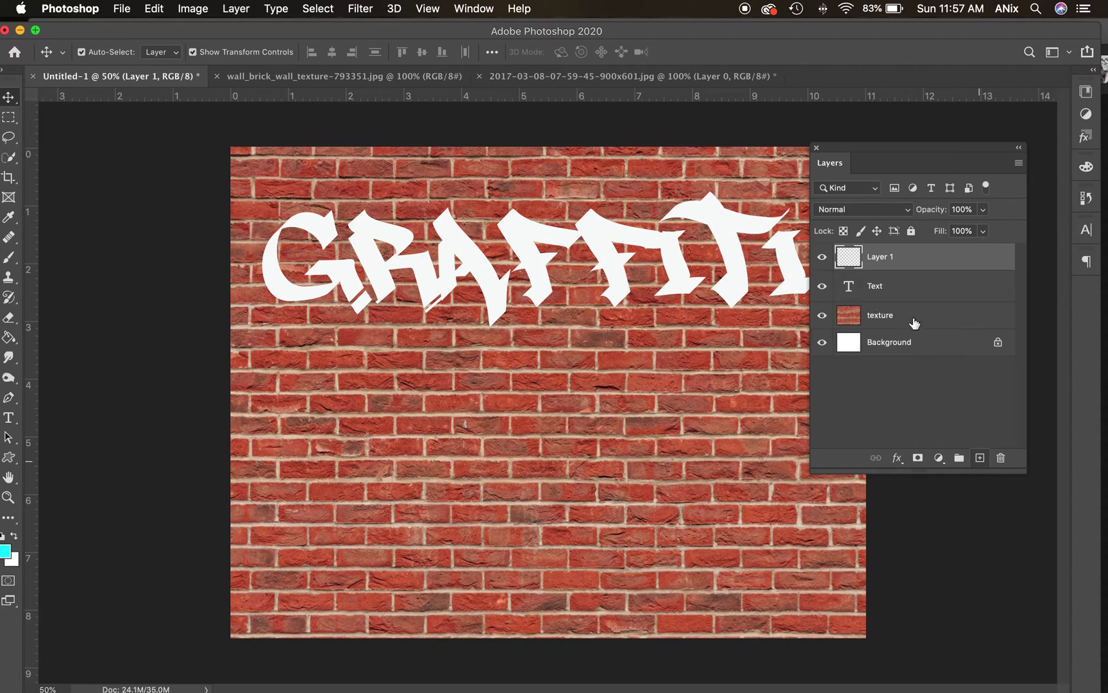
double_click(870, 257)
text(Brush)
key(Return)
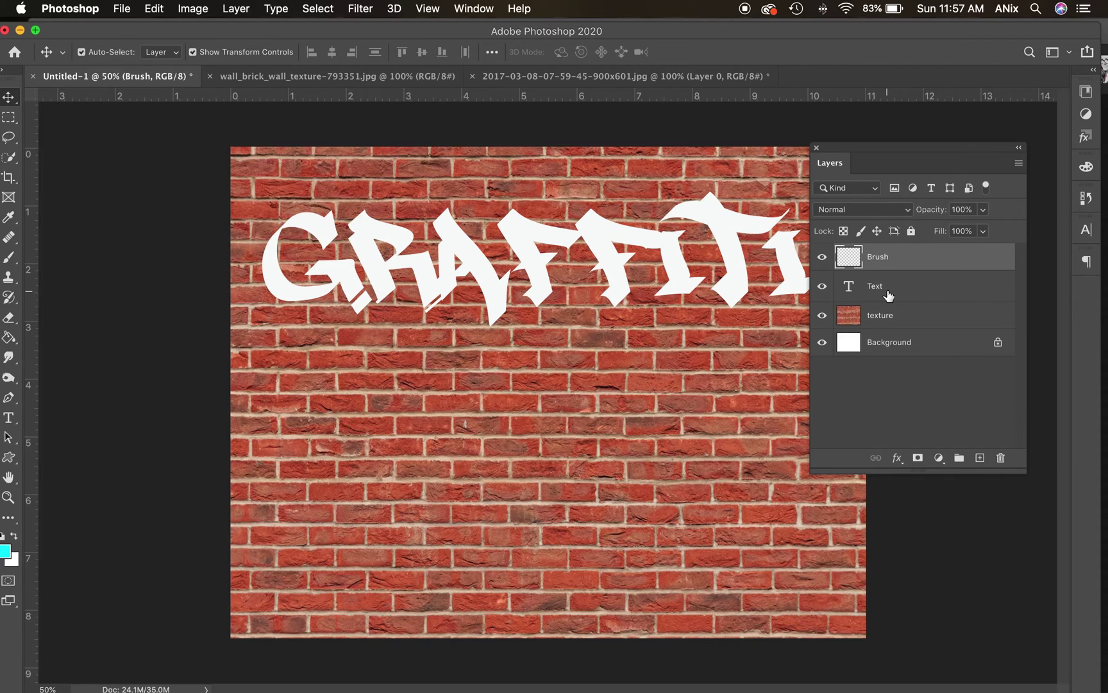
click(888, 318)
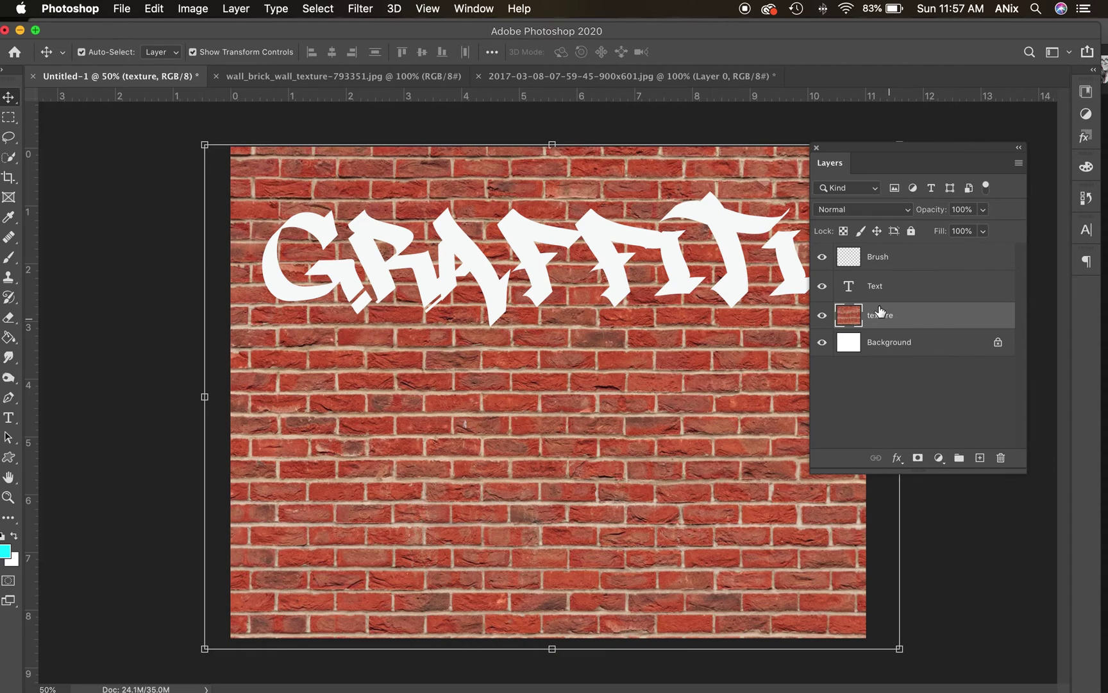
click(911, 258)
drag(912, 257, 899, 299)
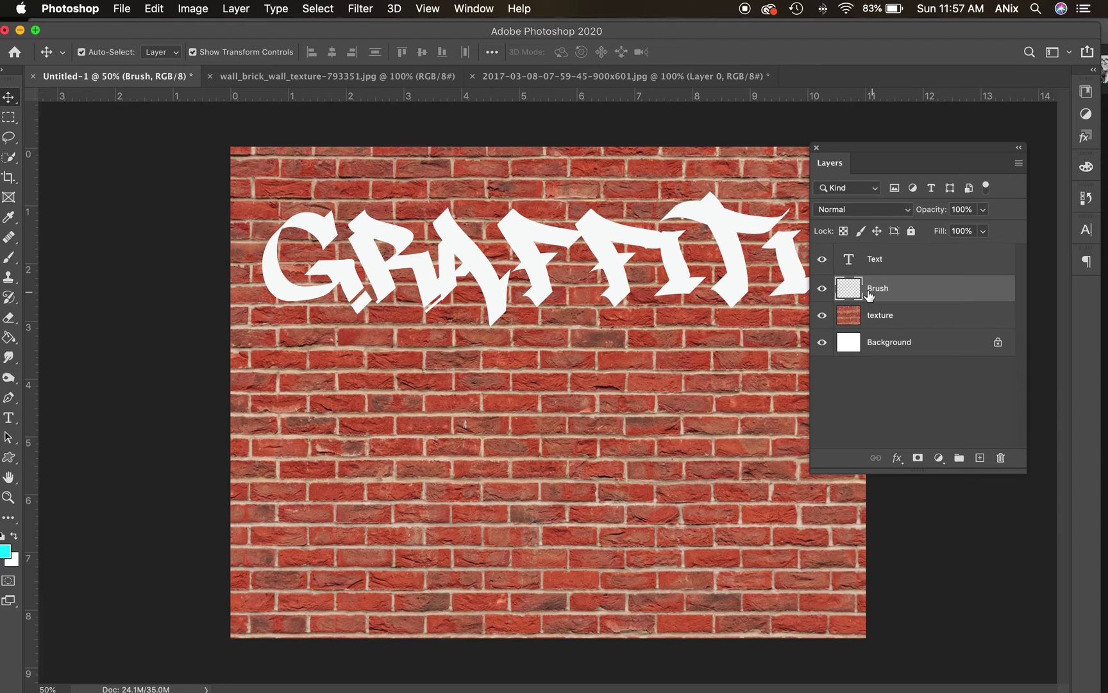
Step: Choose the 2500 px paint splash brush from the HQpaintbrushes 2 set for the Brush tool
click(9, 259)
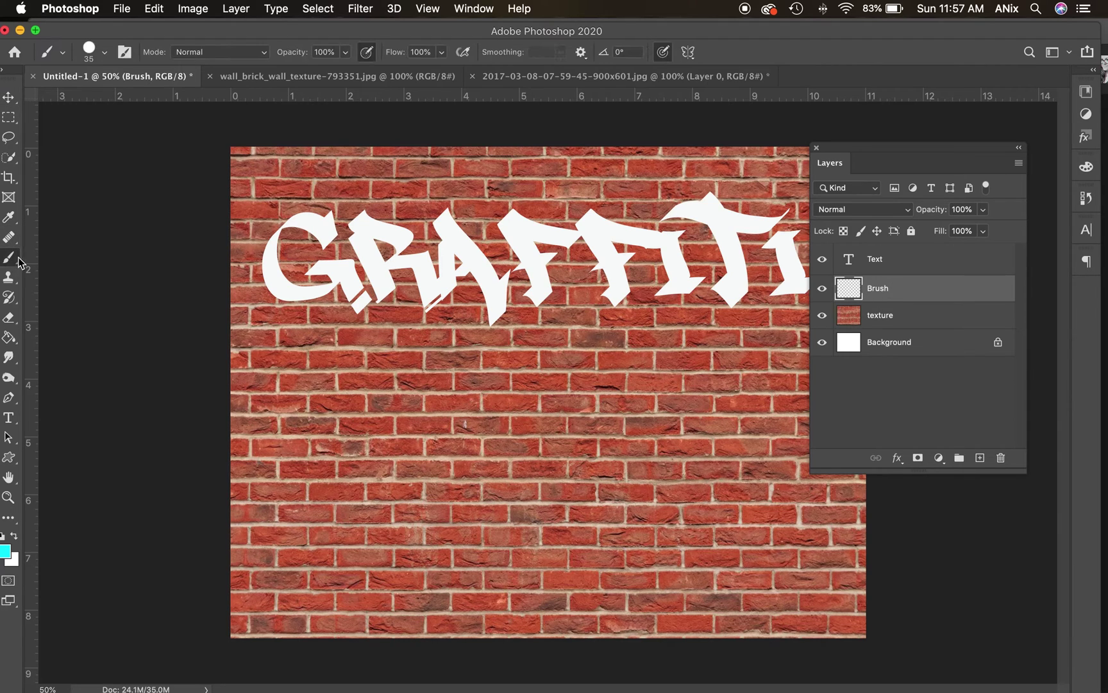
click(105, 54)
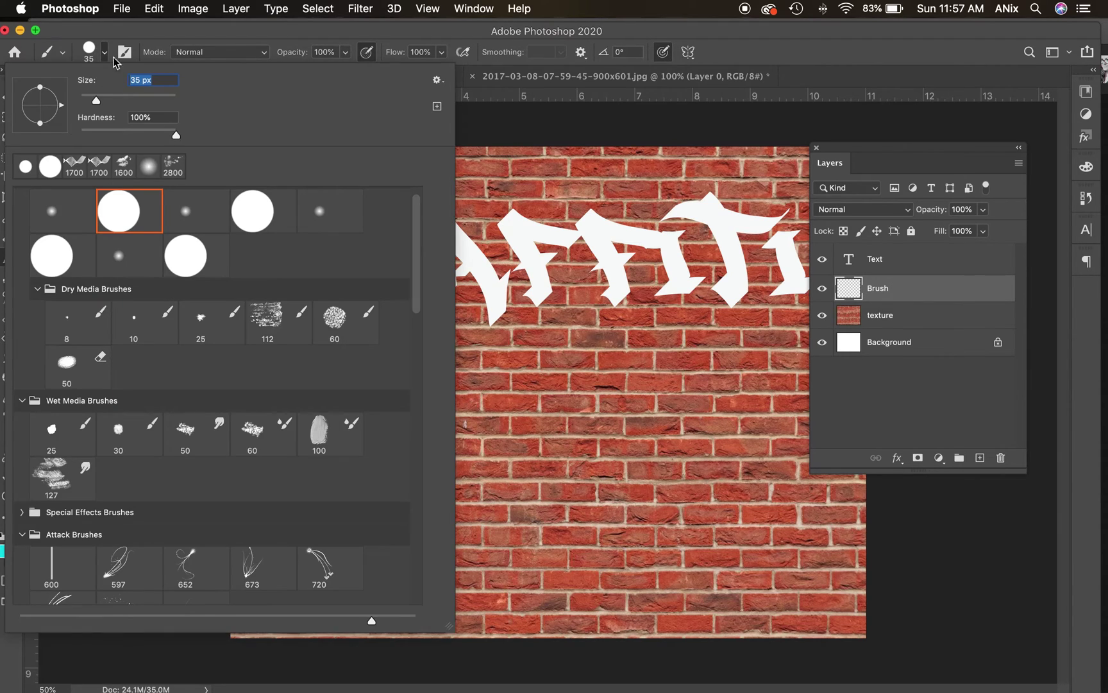
drag(420, 207, 445, 549)
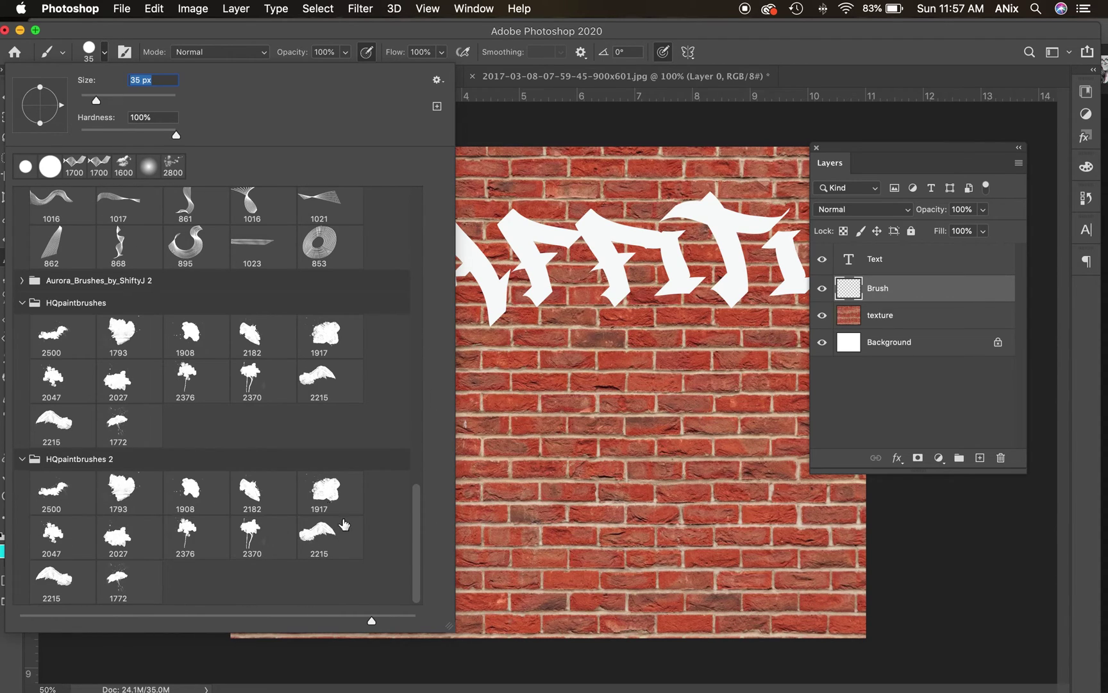
click(67, 493)
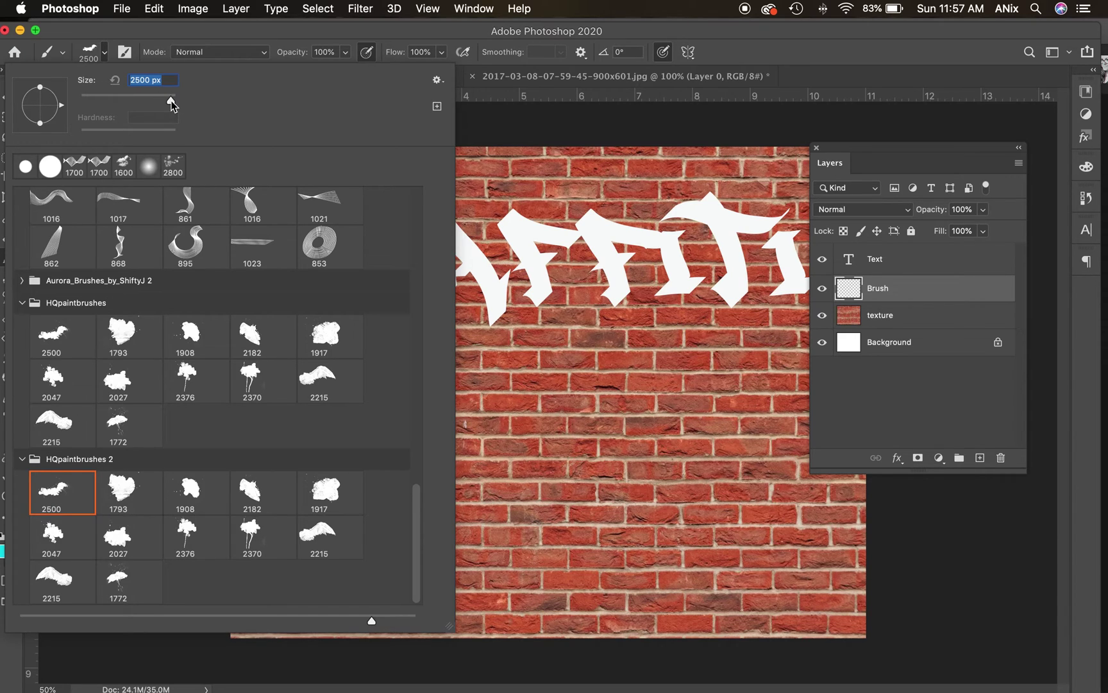
Step: Set the paint splash brush's angle to -1° and enlarge its size to 3400 px
mouse_move(62, 111)
mouse_down()
mouse_move(52, 129)
mouse_move(60, 110)
mouse_up()
key(bracketright)
key(bracketright)
key(bracketright)
key(bracketright)
key(bracketright)
key(bracketright)
key(bracketright)
click(316, 37)
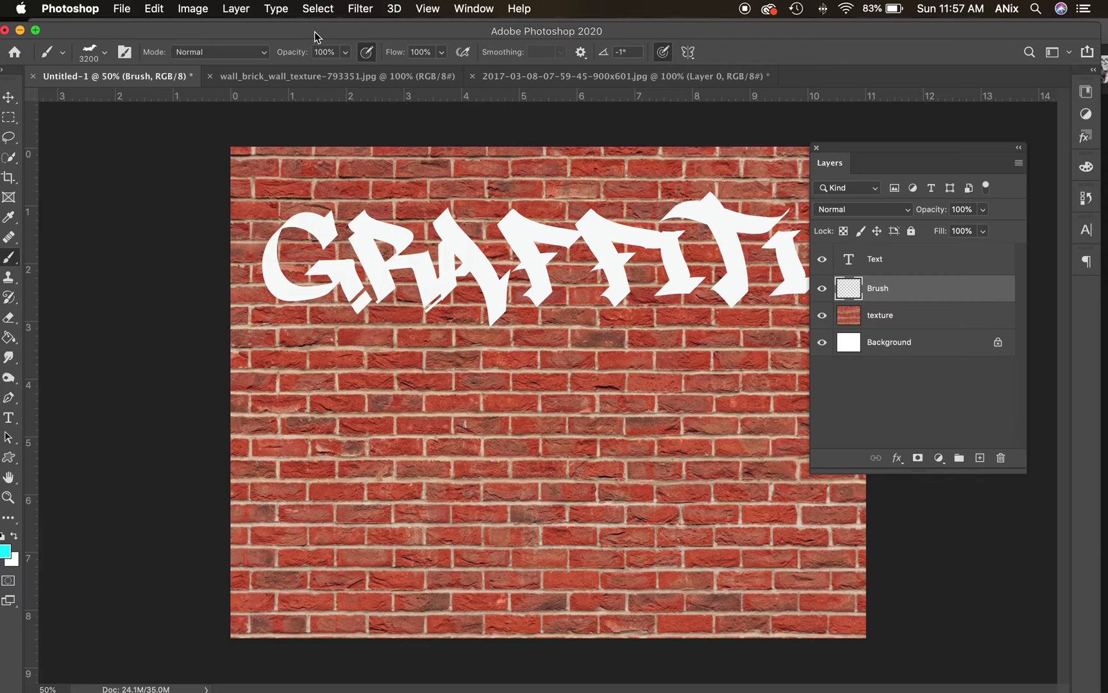
key(bracketright)
key(bracketright)
key(bracketright)
key(bracketright)
key(bracketright)
key(bracketright)
key(bracketright)
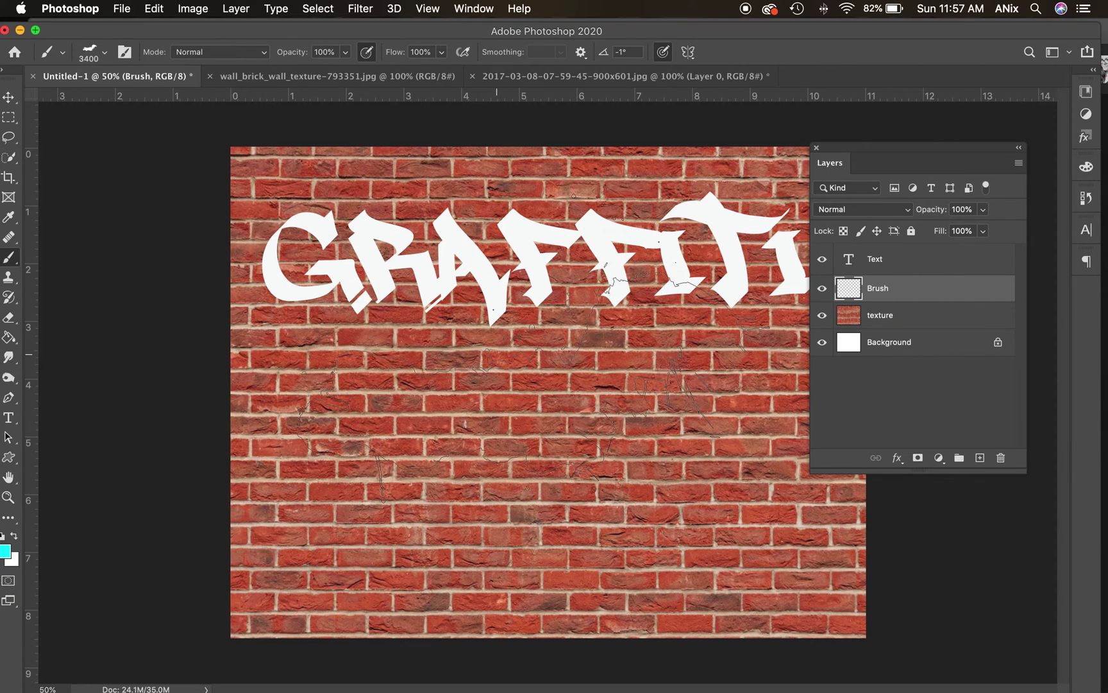
Step: Adjust the paint splash brush's size to 3700 px
key(bracketleft)
key(bracketleft)
key(bracketleft)
key(bracketleft)
key(bracketleft)
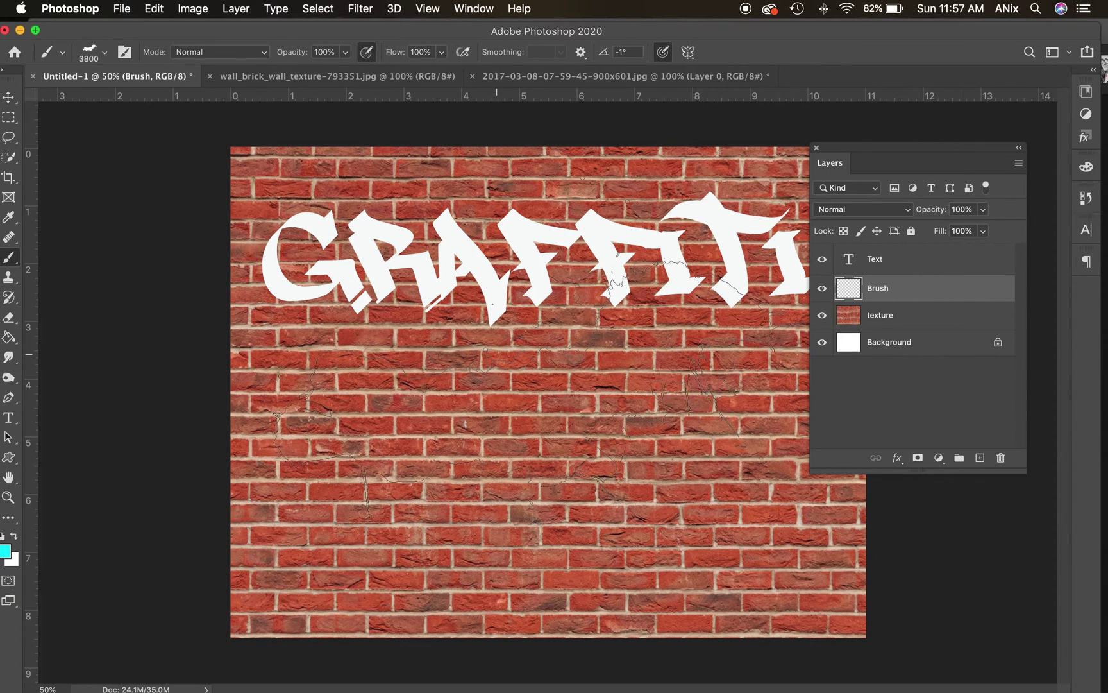
key(bracketright)
key(bracketright)
key(bracketright)
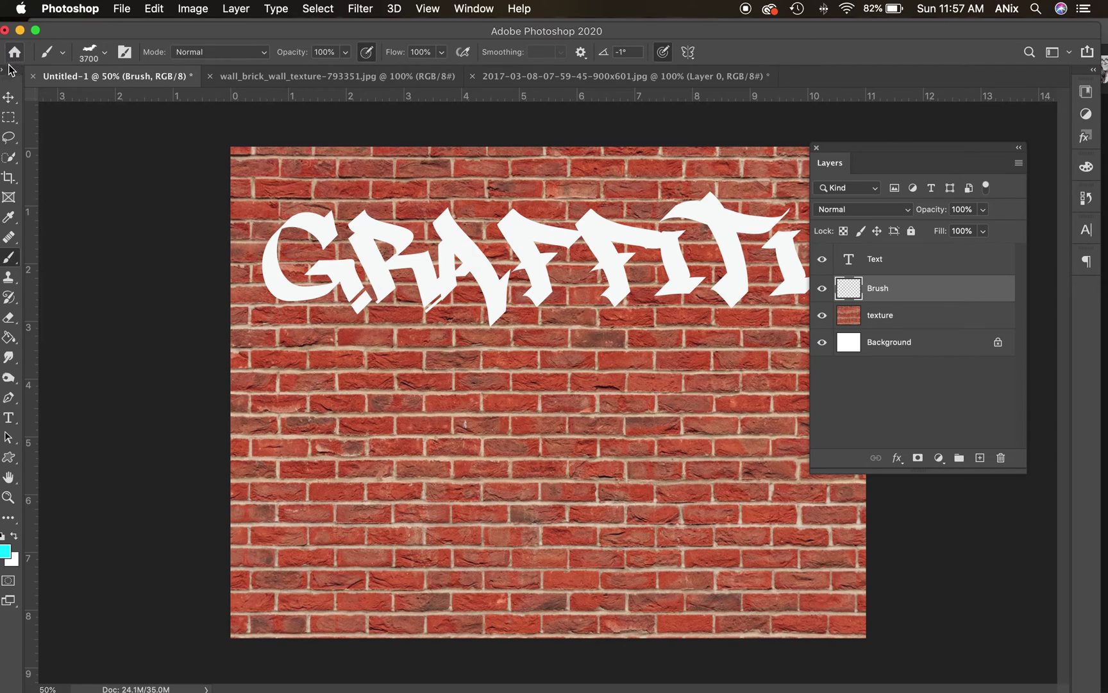
Step: Undock the tools for easier access and set the foreground color to a deep blue
drag(20, 77, 86, 116)
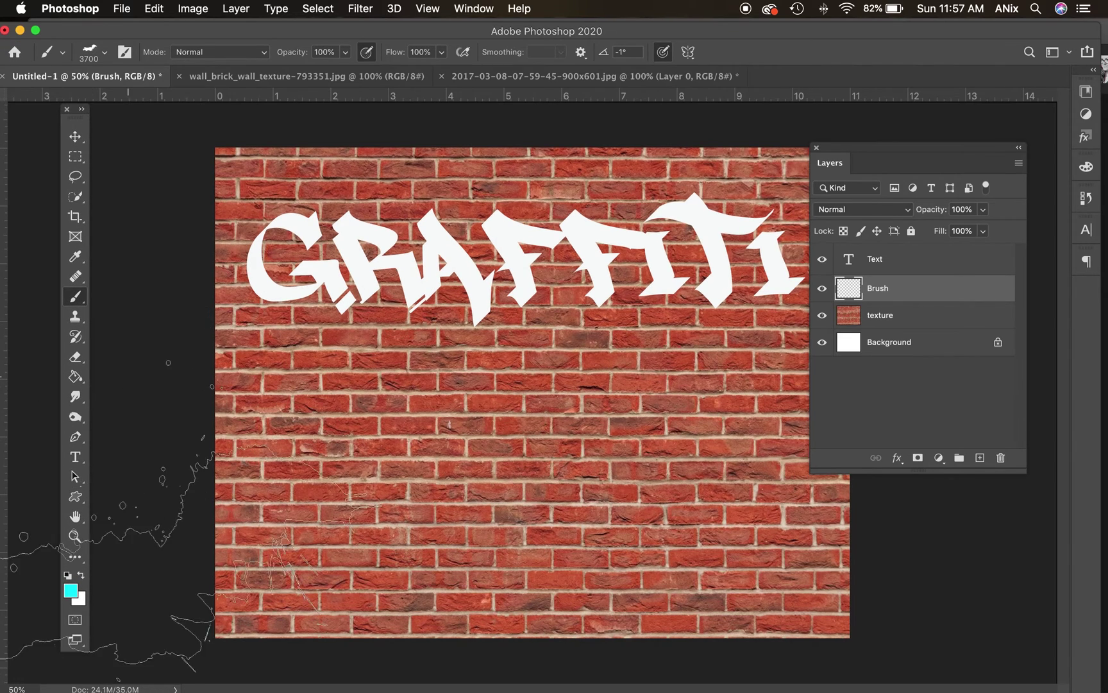
click(71, 588)
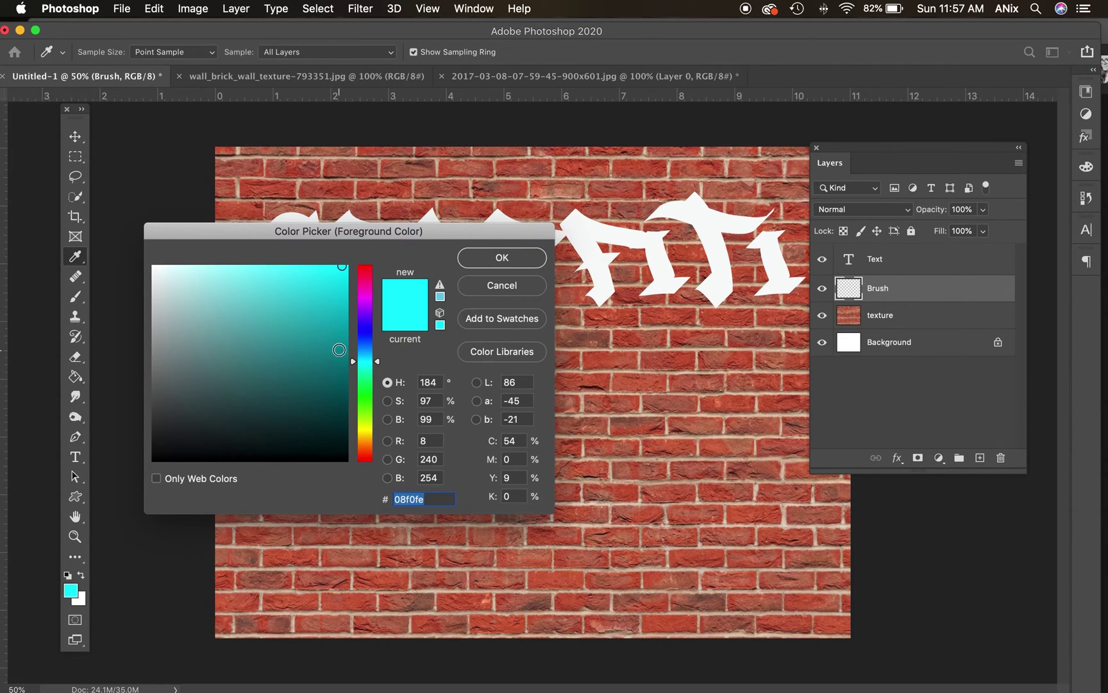
mouse_move(354, 346)
mouse_down()
mouse_move(363, 325)
mouse_move(332, 299)
mouse_move(344, 273)
mouse_up()
click(507, 263)
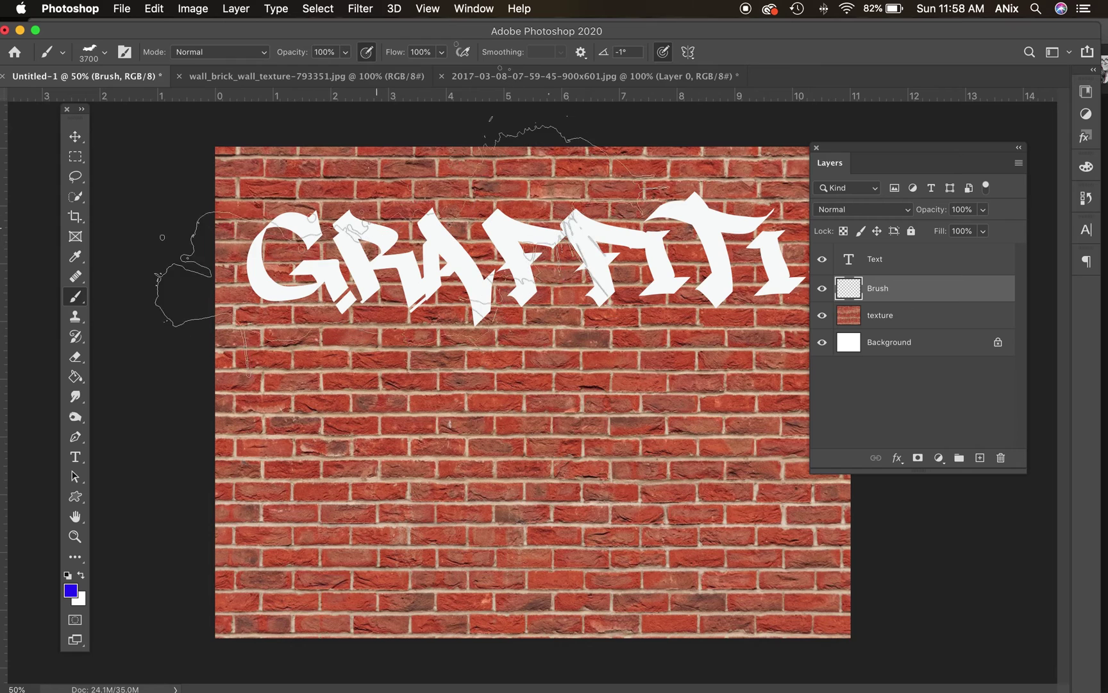
Step: Stamp a blue paint splash behind the first half of the Graffiti lettering, undoing an extra stamp lower on the wall
click(410, 276)
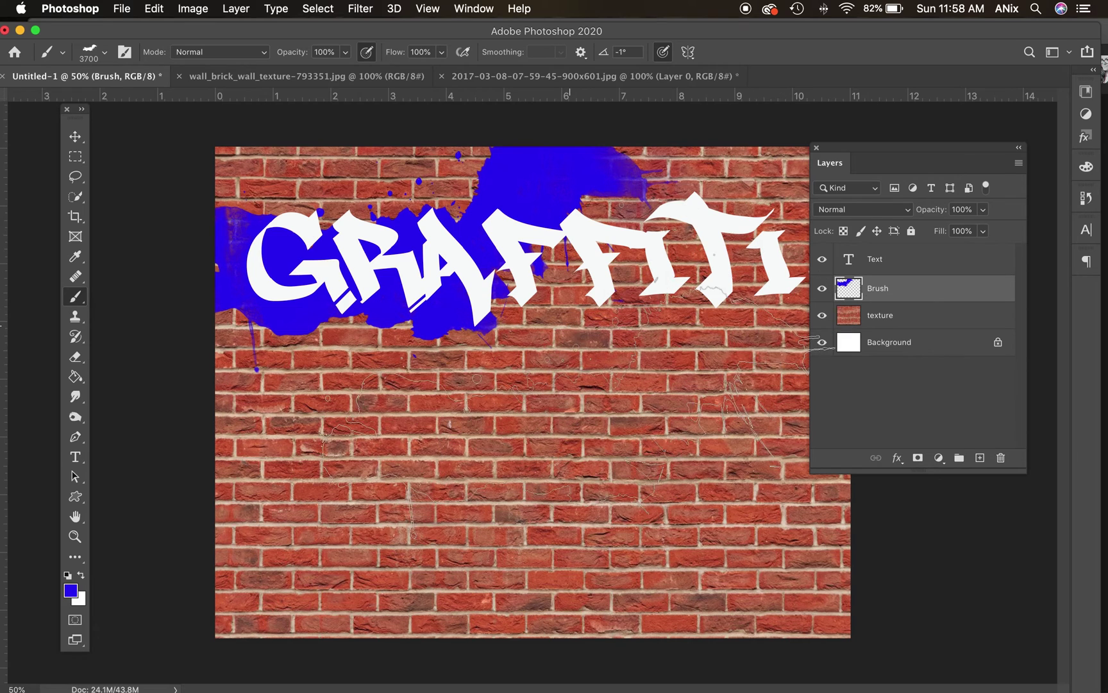
click(521, 428)
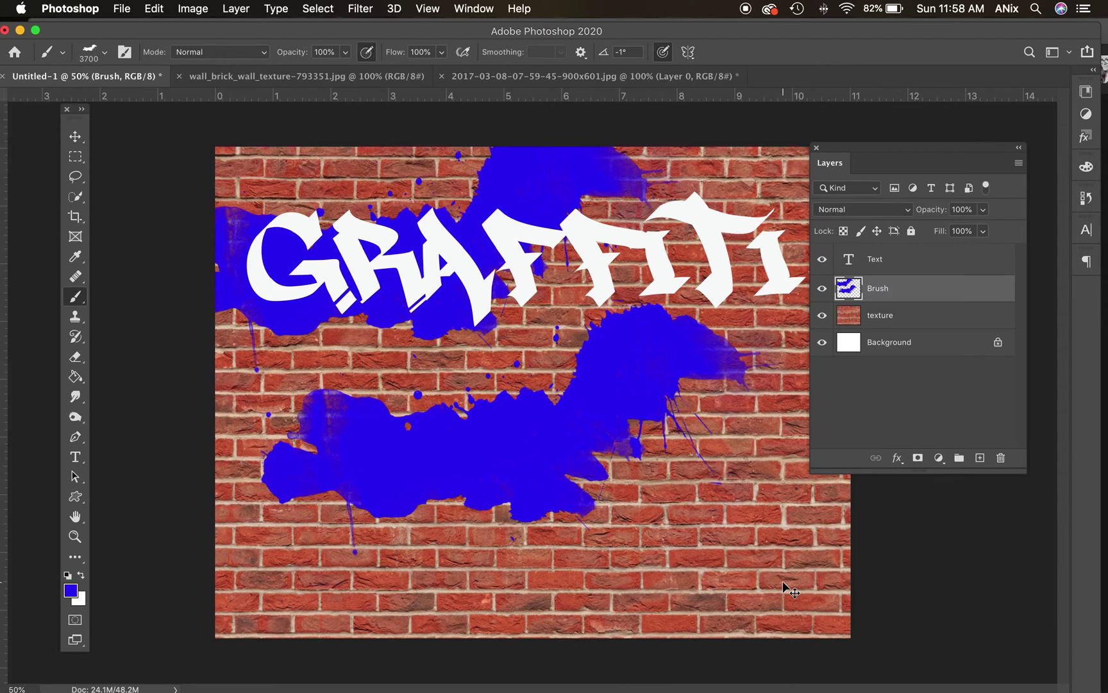
key(super+z)
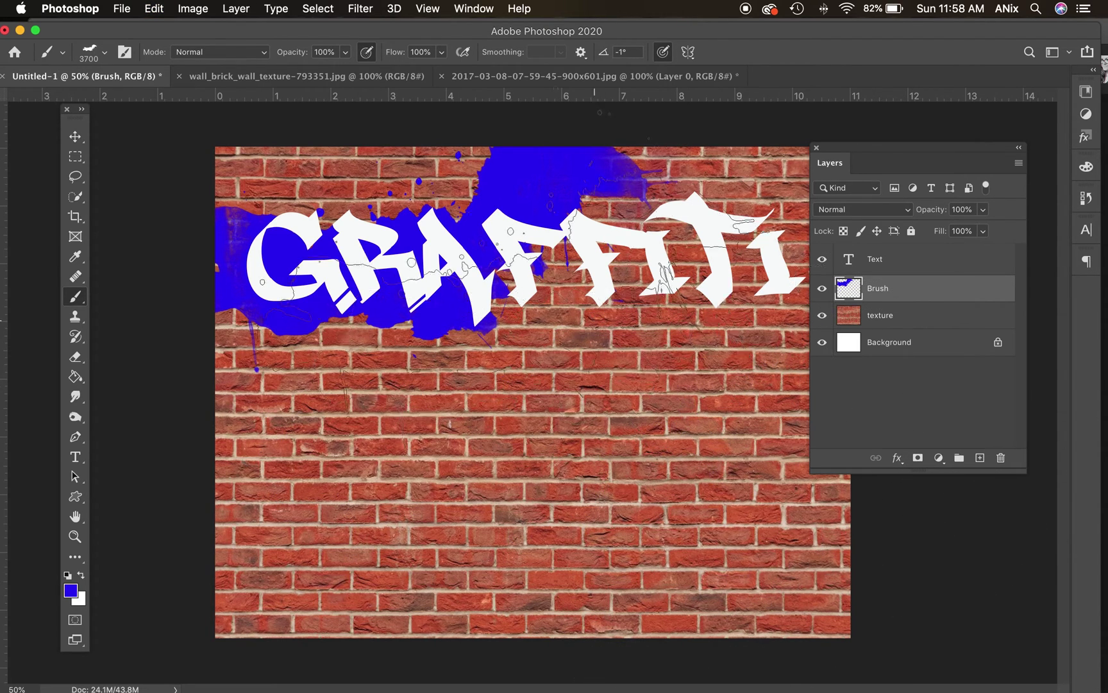
Step: Choose the 1793 px paint splash brush from the HQpaintbrushes 2 set
click(105, 56)
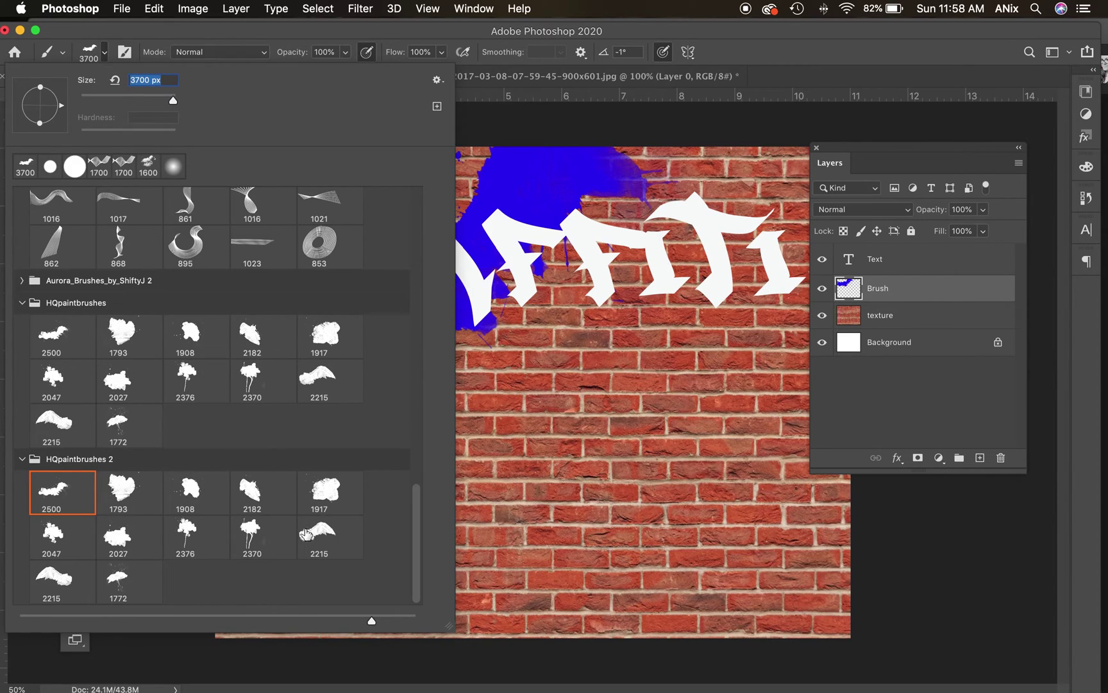
click(134, 485)
key(Return)
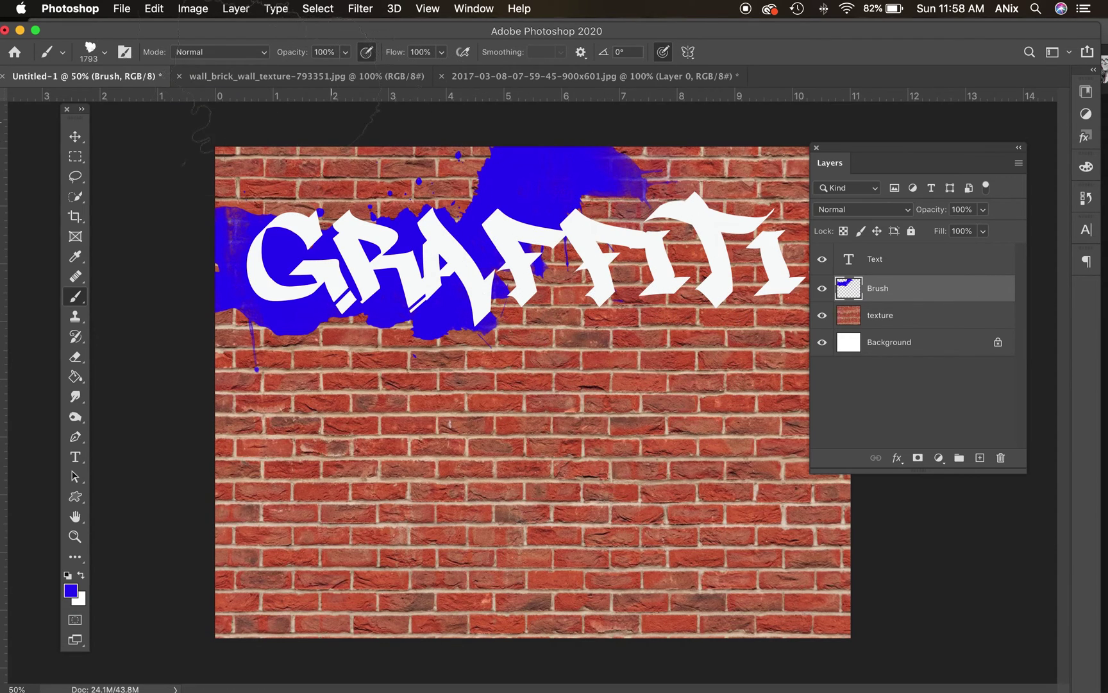
Step: Set the splash brush tip's size to 2100 px, spacing to 111% and angle to 132°
click(124, 54)
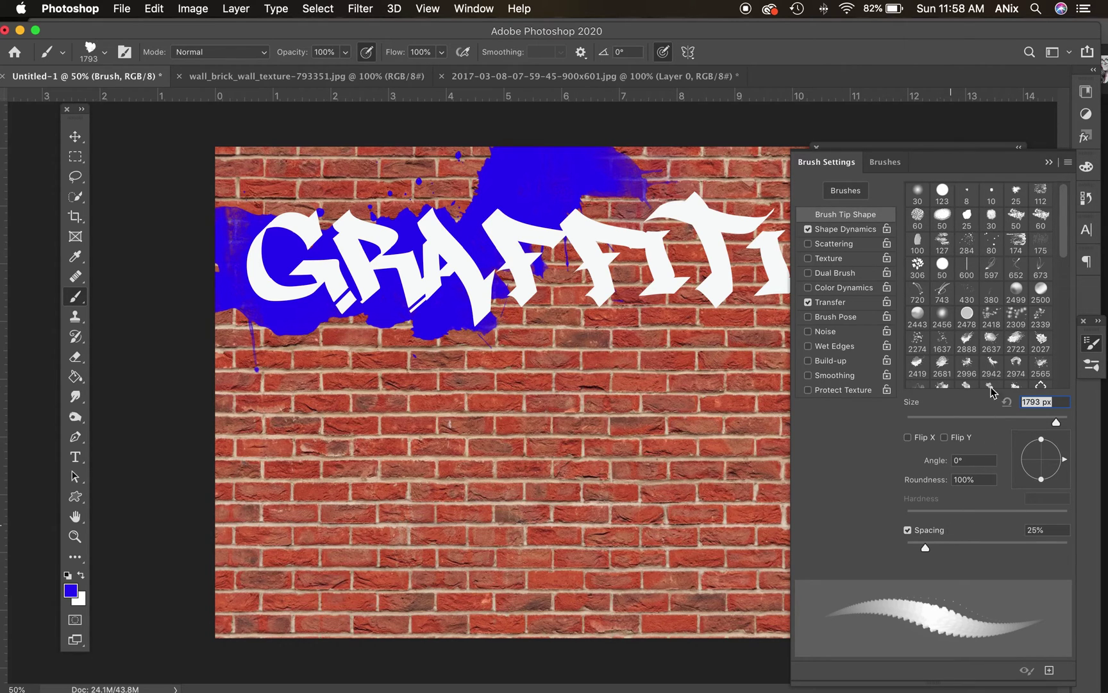
drag(1061, 242, 1069, 372)
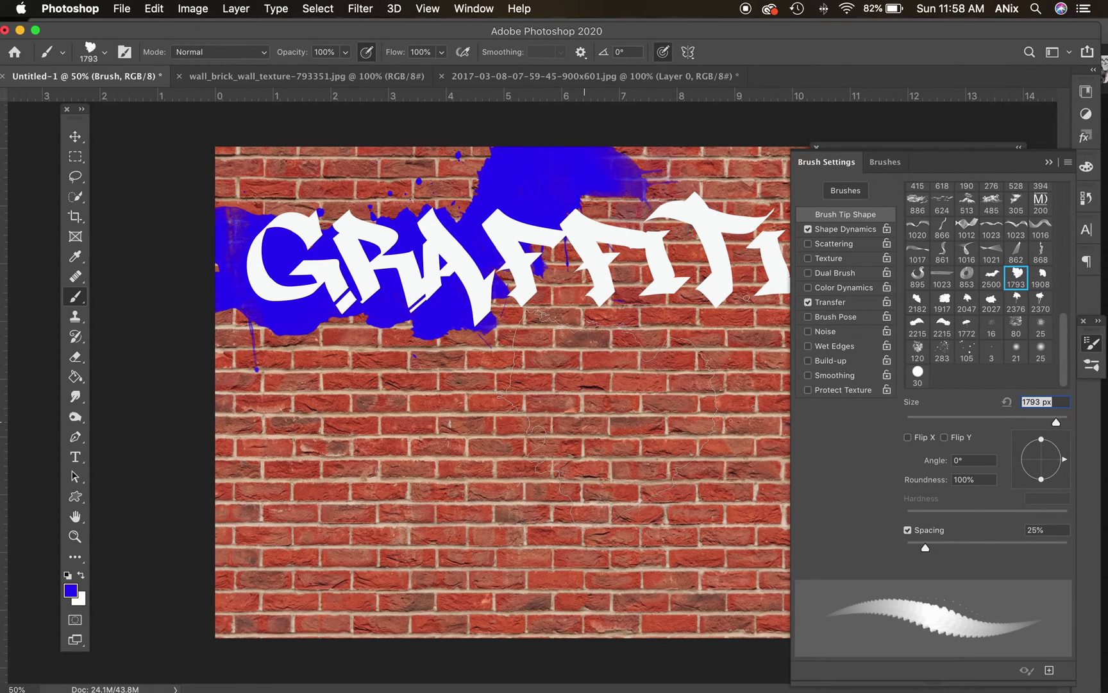
key(bracketright)
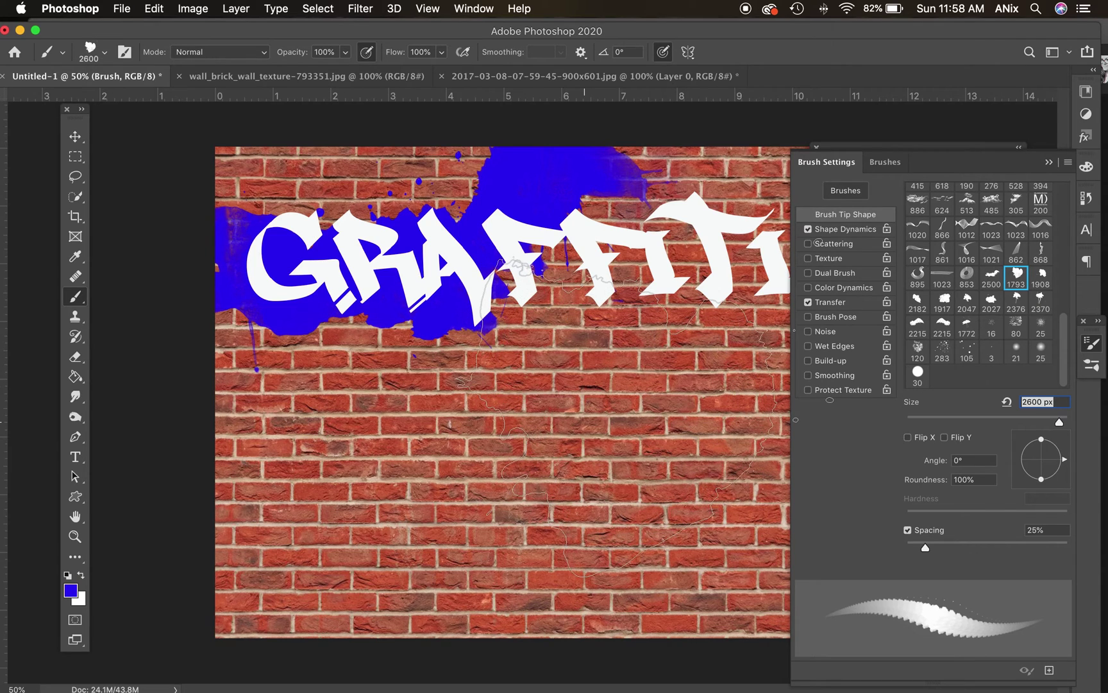
key(bracketleft)
key(bracketleft)
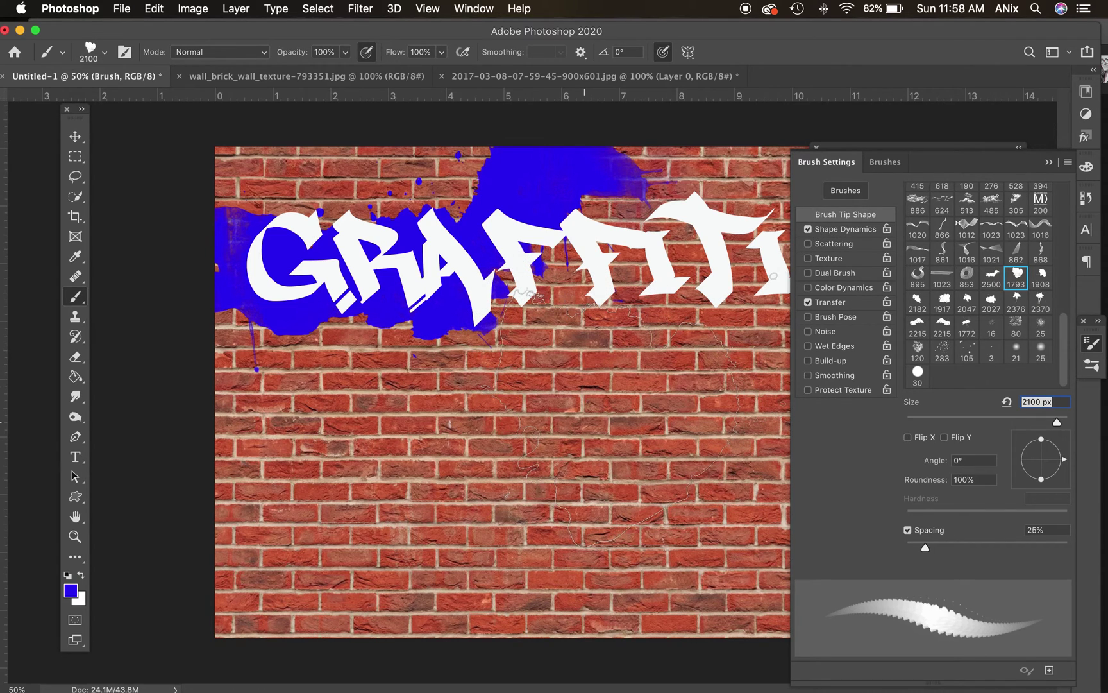
click(907, 437)
click(907, 438)
drag(926, 547, 992, 548)
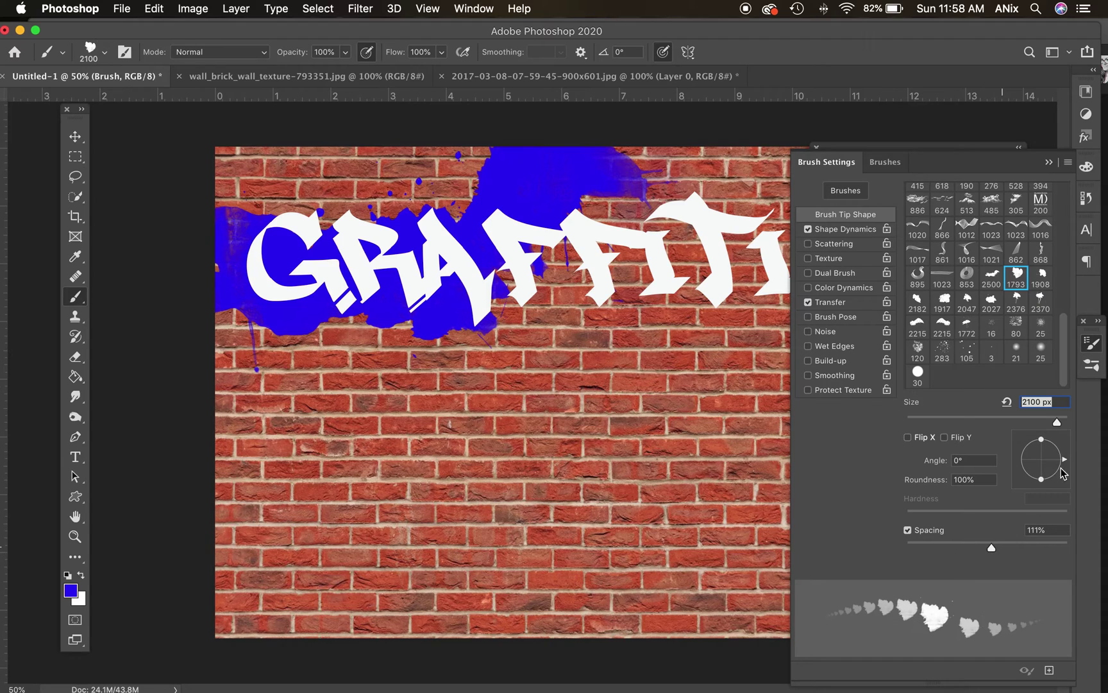
mouse_move(1065, 466)
mouse_down()
mouse_move(1061, 475)
mouse_move(1046, 440)
mouse_move(1025, 444)
mouse_up()
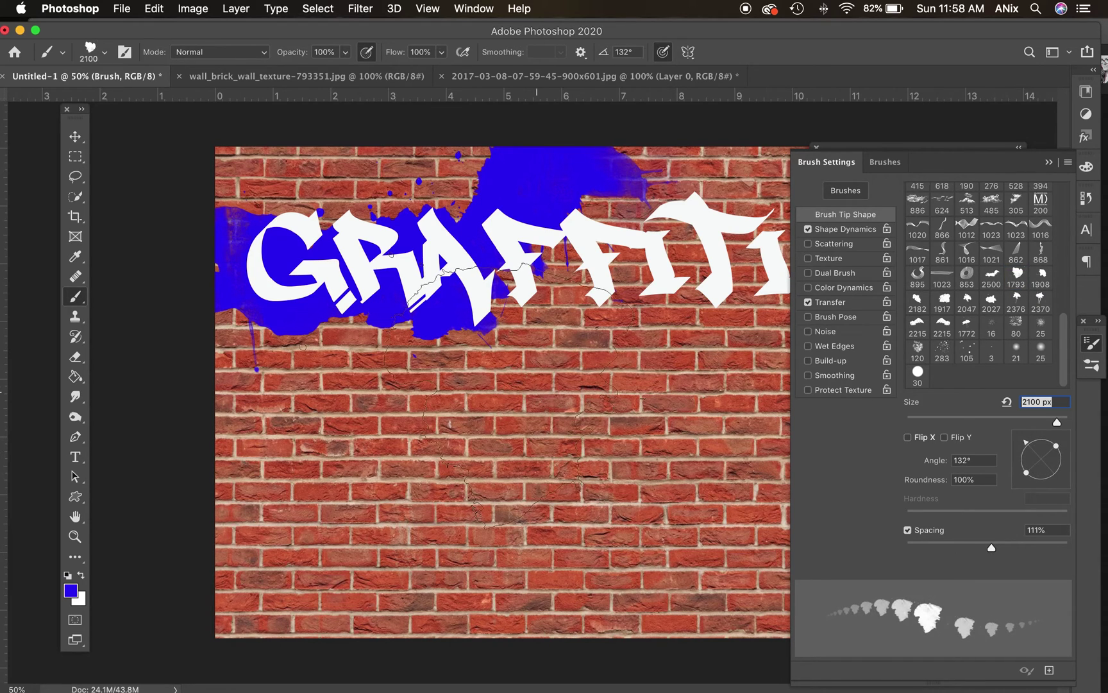
Step: Set the foreground color to the purple #7005f4
click(71, 590)
mouse_move(363, 295)
mouse_down()
mouse_move(361, 327)
mouse_move(363, 315)
mouse_up()
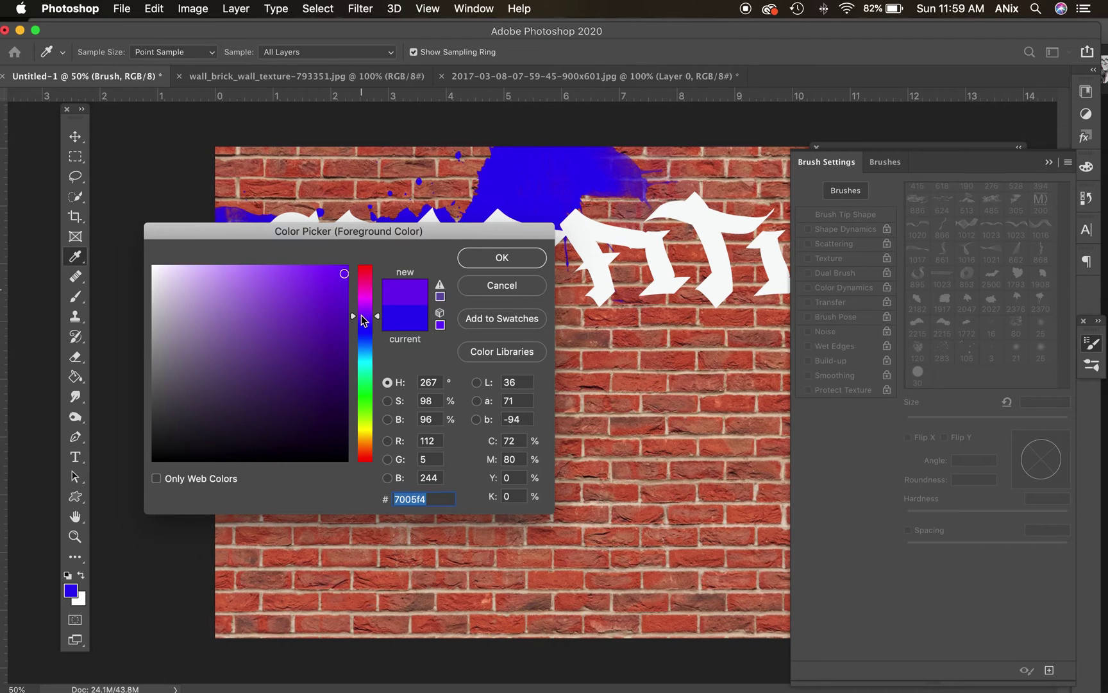
key(Return)
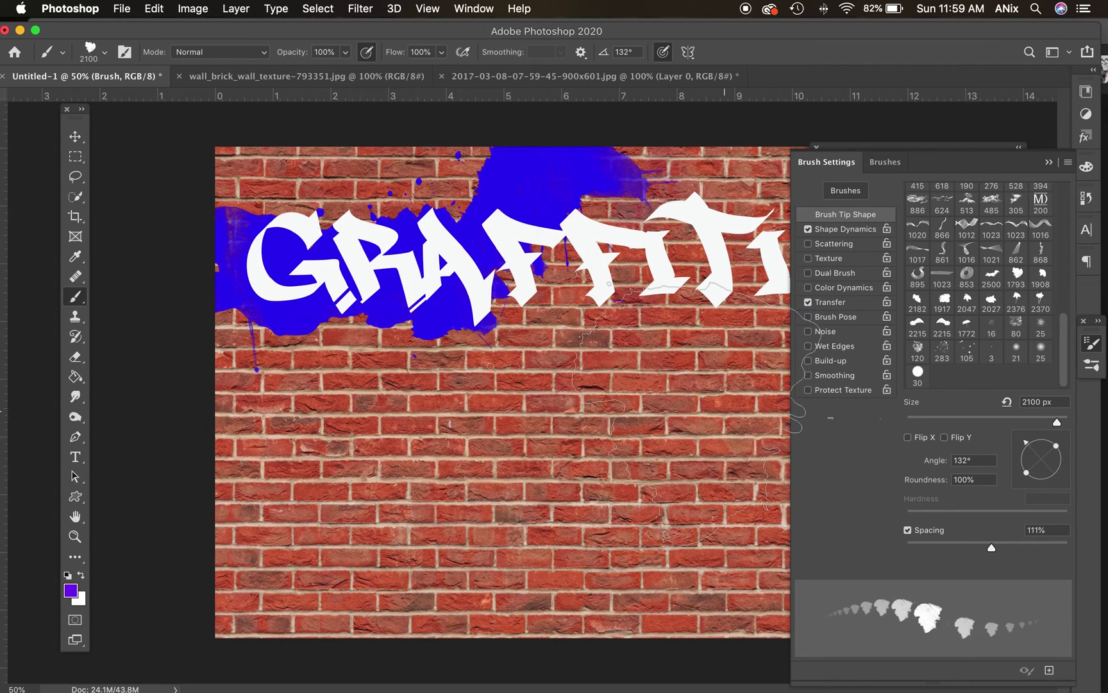
Step: Enlarge the splash brush to 3100 px and stamp a purple splash behind and below the second half of the lettering
key(bracketright)
key(bracketright)
key(bracketright)
key(bracketright)
key(bracketright)
key(bracketright)
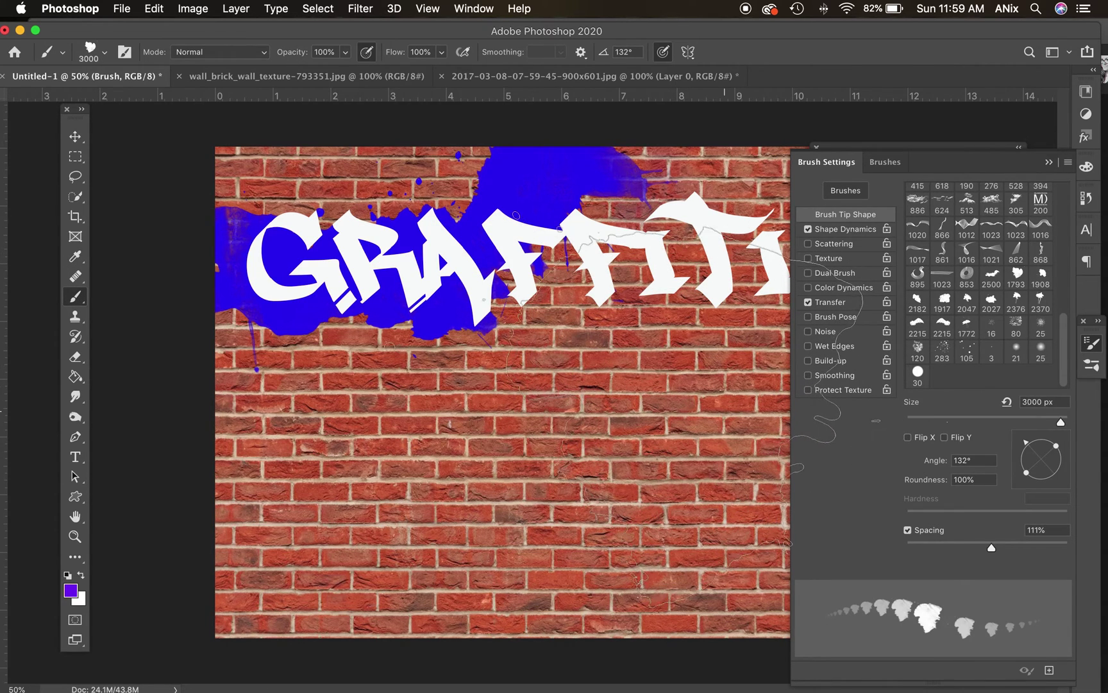
click(670, 404)
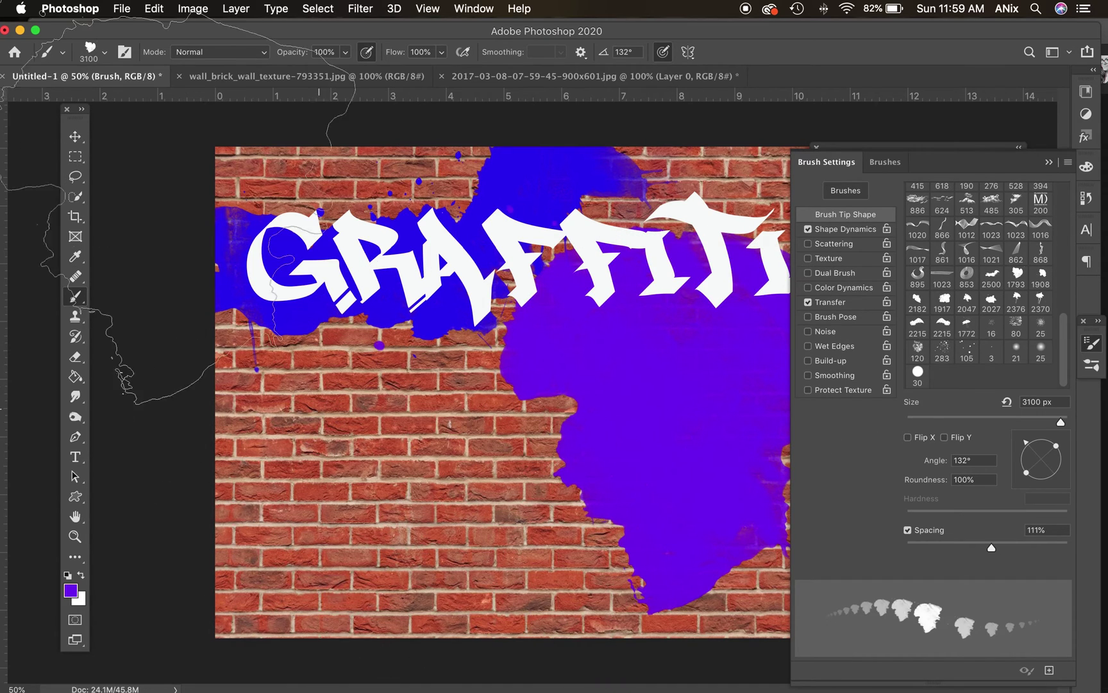
Step: Switch to the Move tool and dock the collapsed Brush Settings with the other collapsed panels, revealing the layers
click(75, 136)
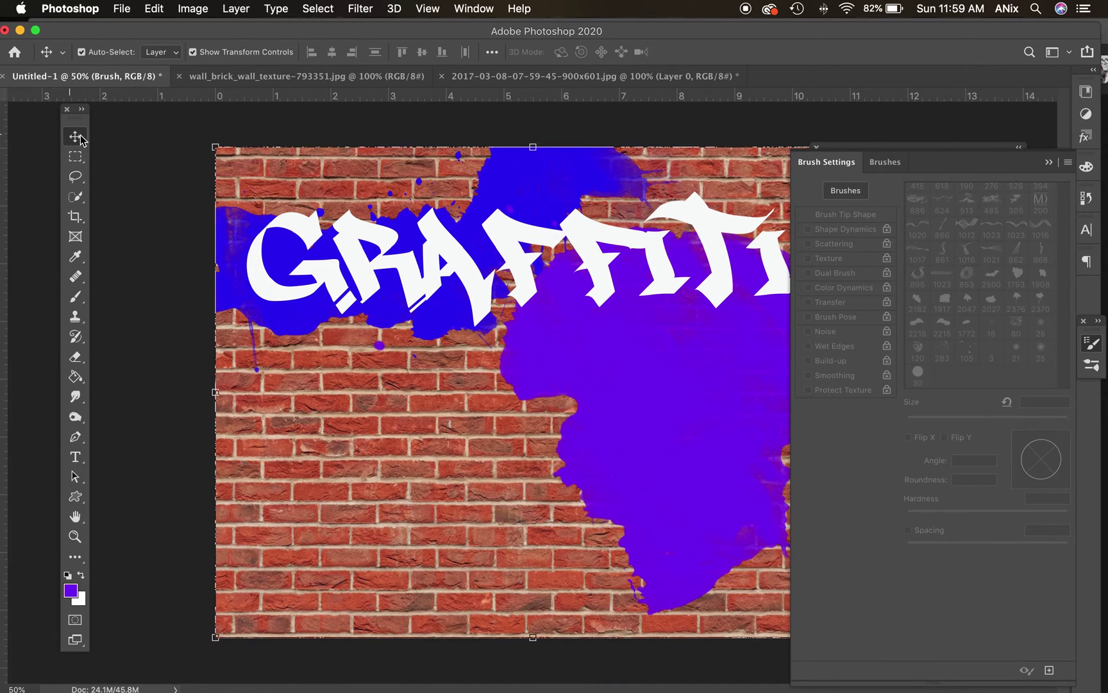
click(1055, 163)
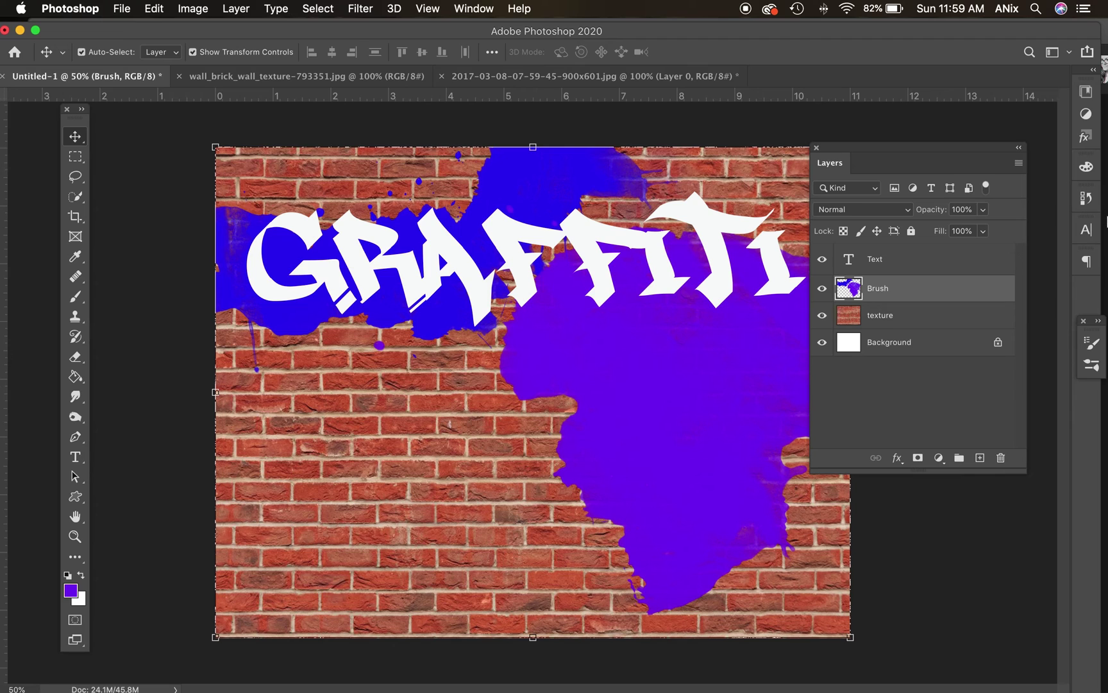
mouse_move(1091, 343)
mouse_down()
mouse_move(1089, 292)
mouse_move(1091, 340)
mouse_move(1089, 311)
mouse_move(1089, 324)
mouse_up()
click(1088, 295)
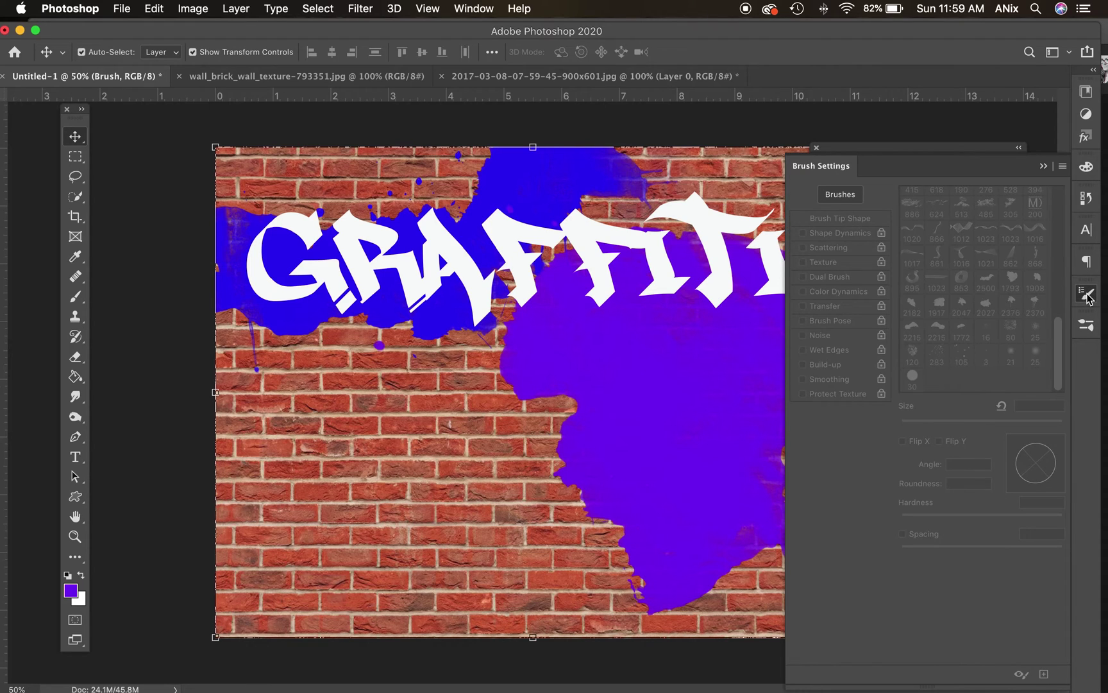
click(1089, 295)
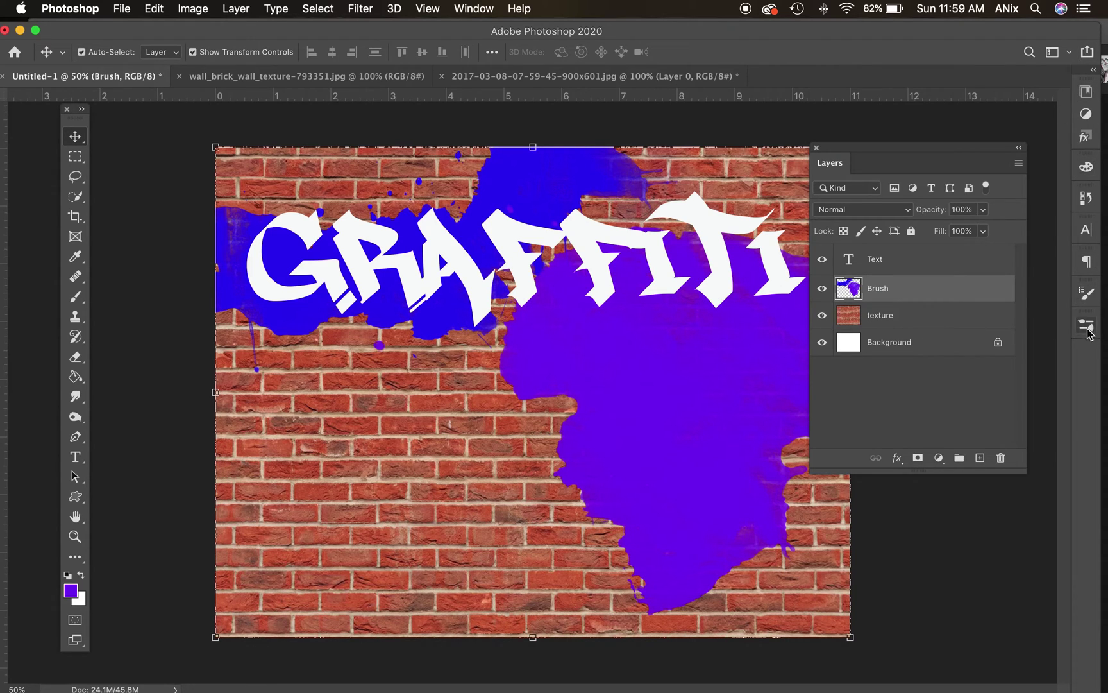
mouse_move(1064, 205)
mouse_down()
mouse_move(960, 209)
mouse_move(1064, 210)
mouse_up()
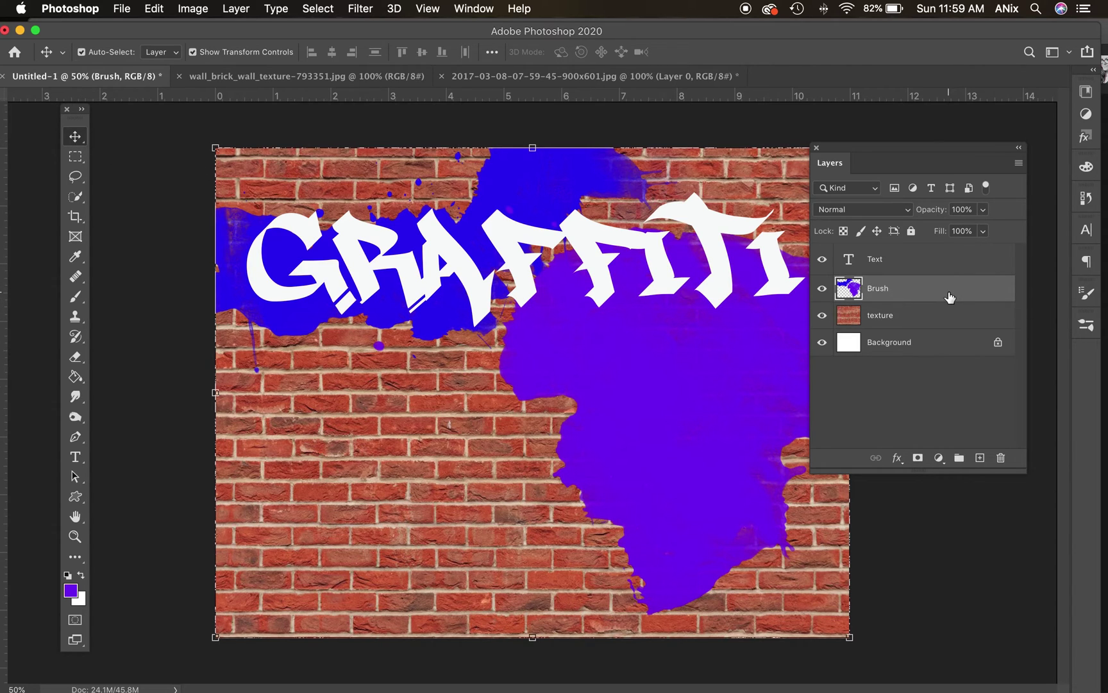
Step: Set the Brush layer's blend mode to Linear Burn and its opacity to 79%
click(890, 210)
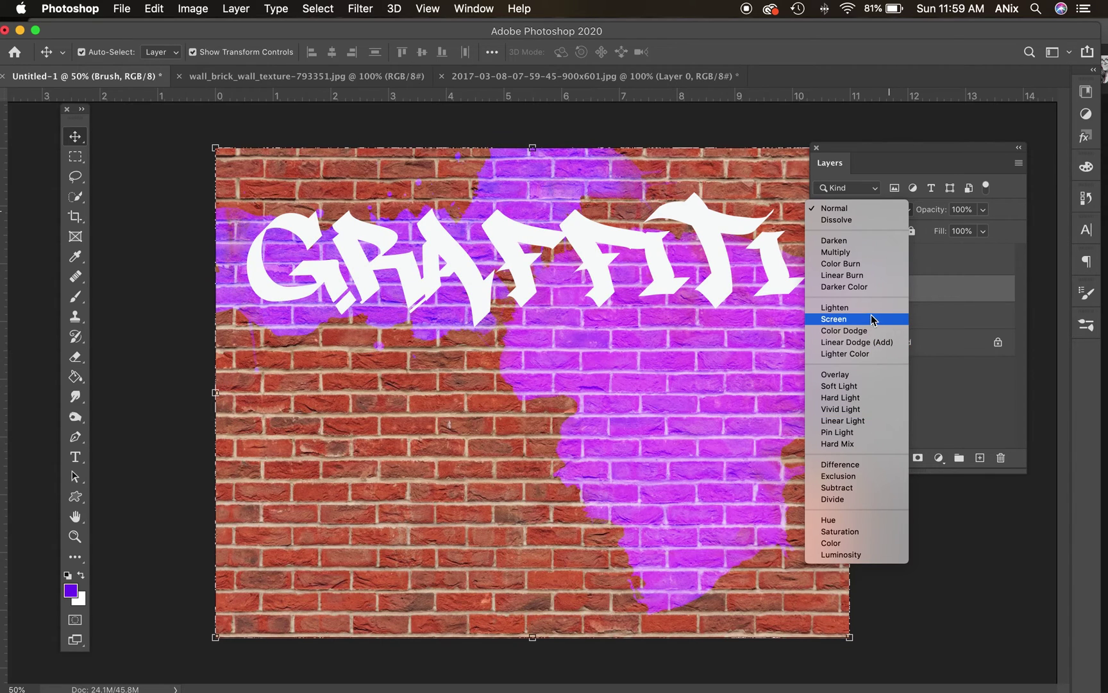
click(871, 275)
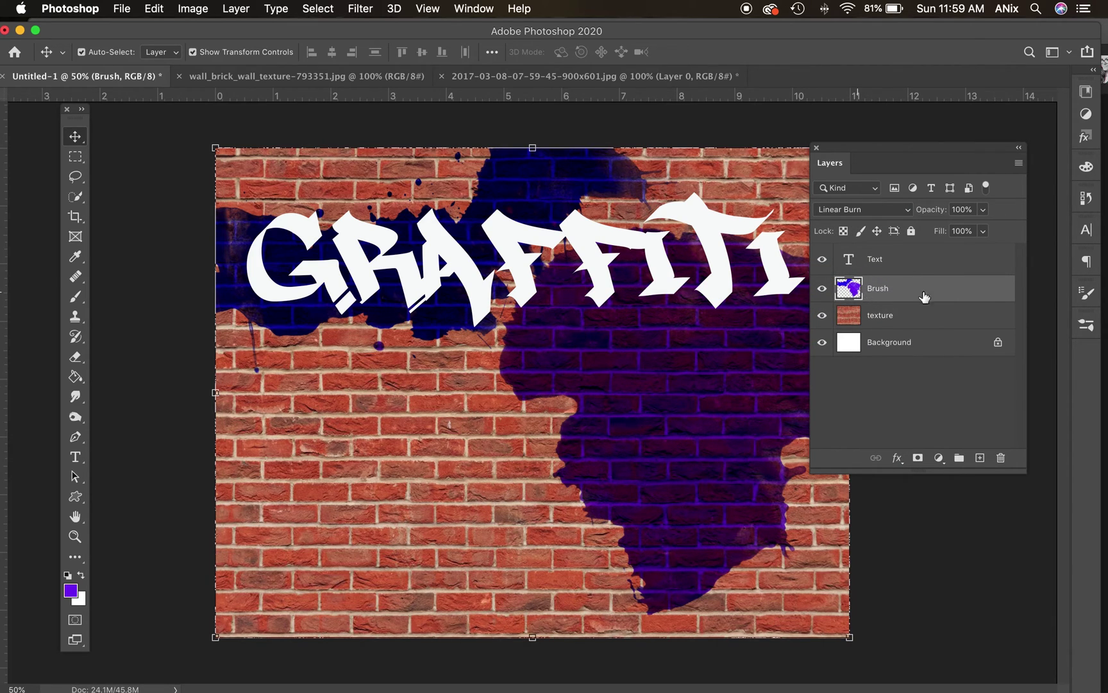
click(982, 210)
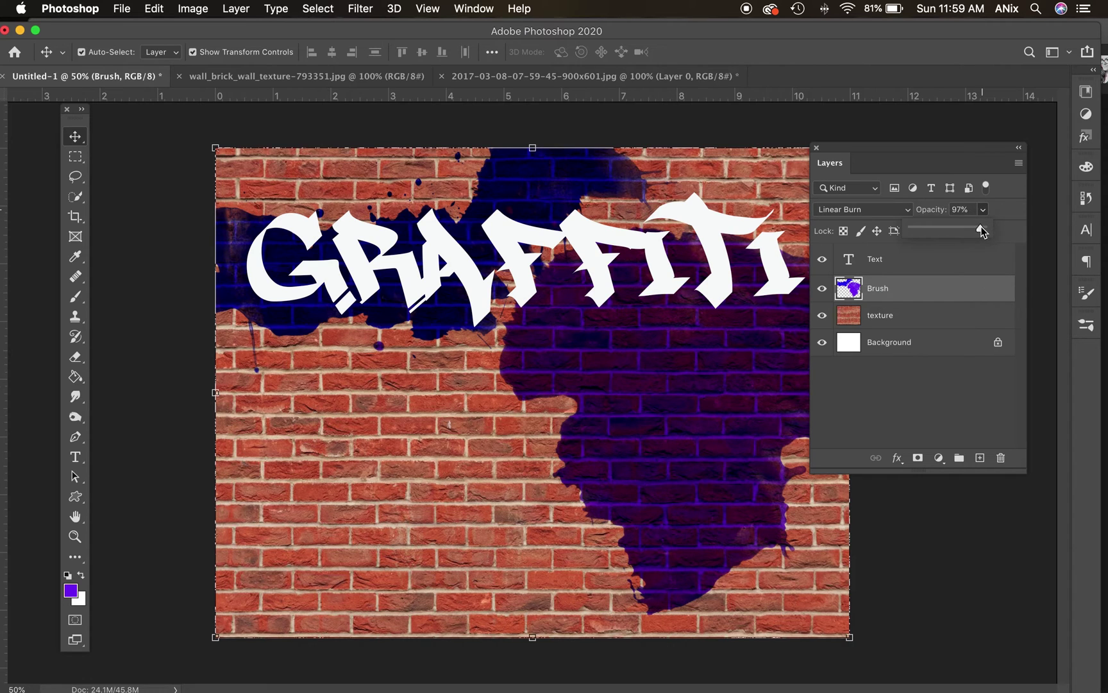
mouse_move(969, 228)
mouse_down()
mouse_move(956, 228)
mouse_move(966, 228)
mouse_up()
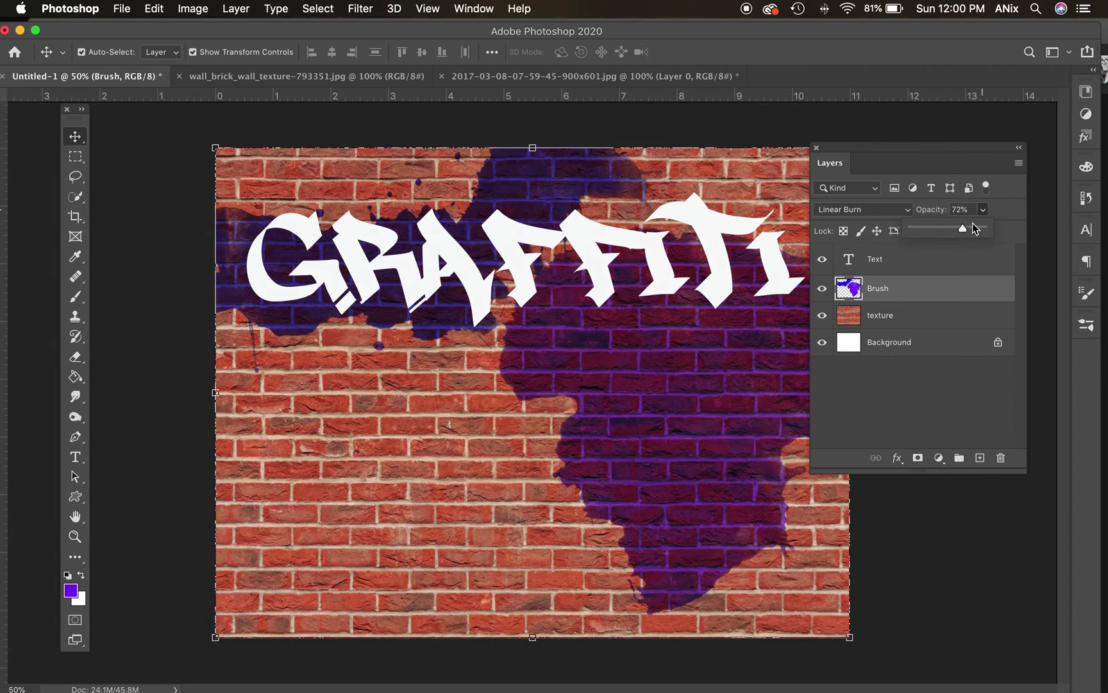
click(1009, 190)
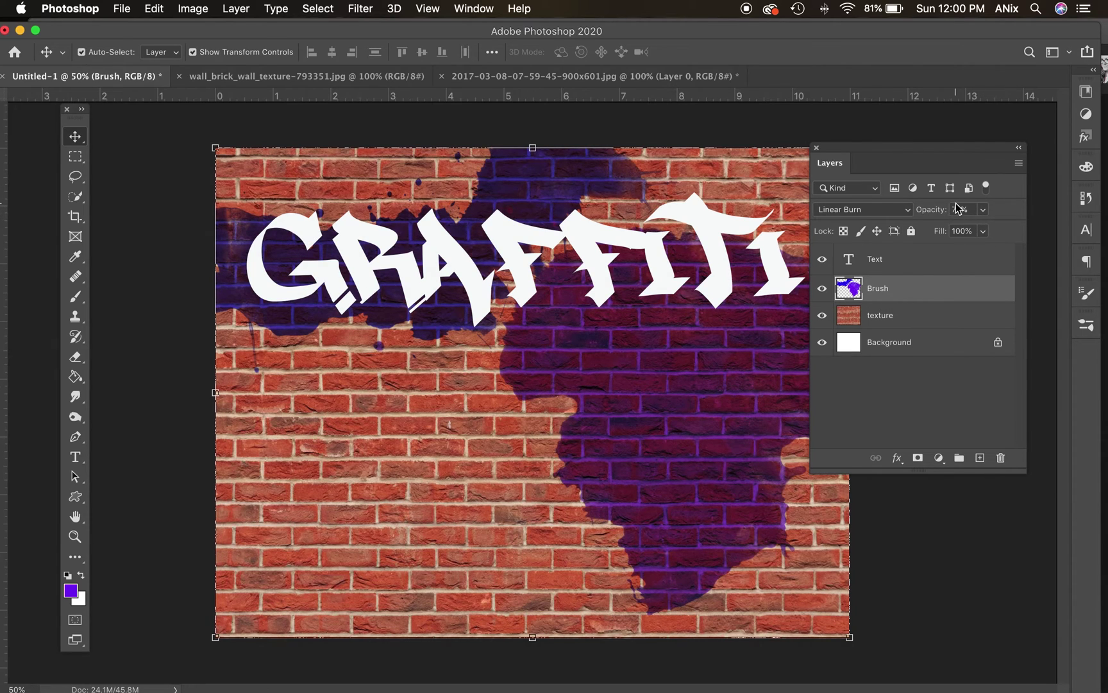
click(983, 209)
drag(983, 230, 989, 229)
click(1016, 204)
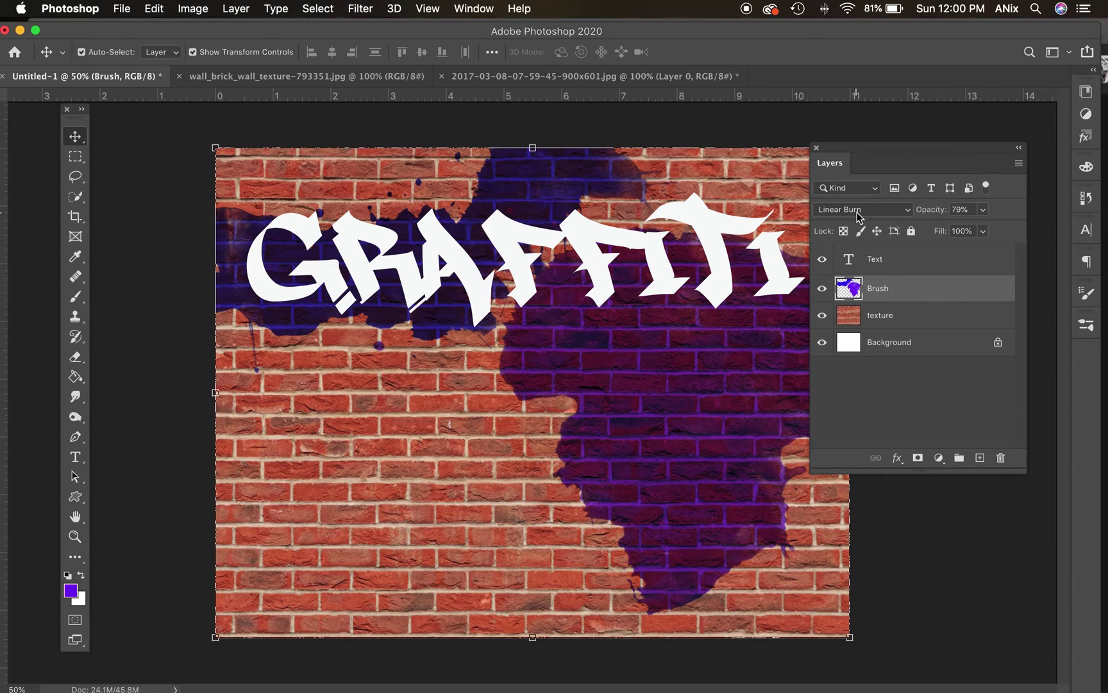
Step: Open the Text layer's blending options and move the dialog below the lettering so it stays in view
click(905, 265)
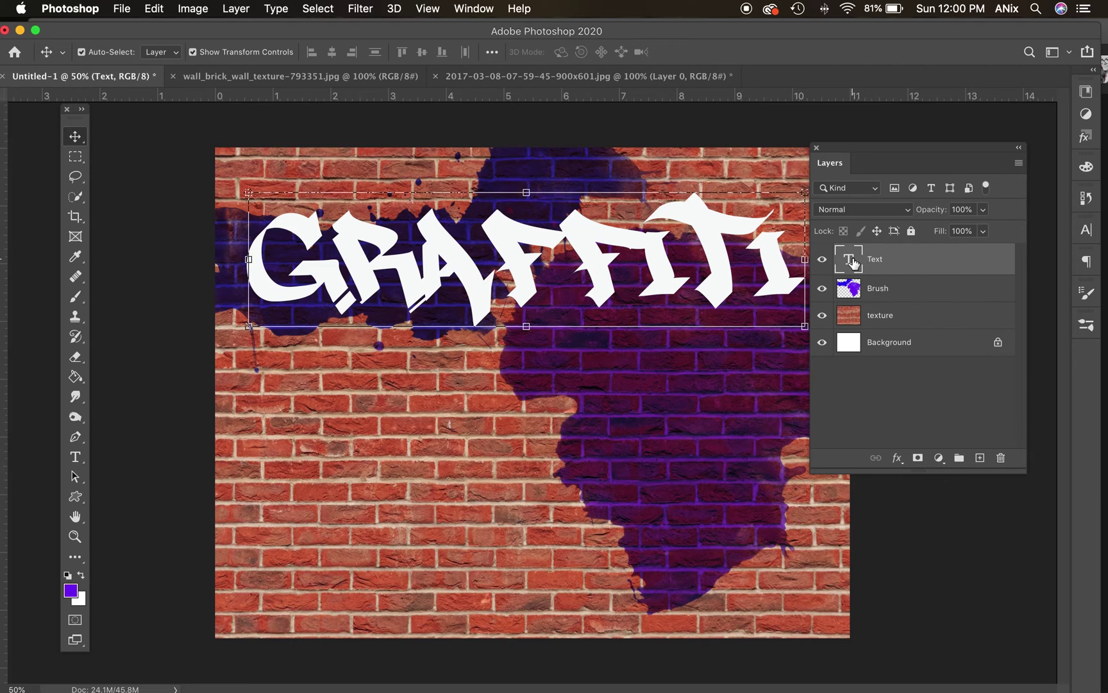
click(897, 458)
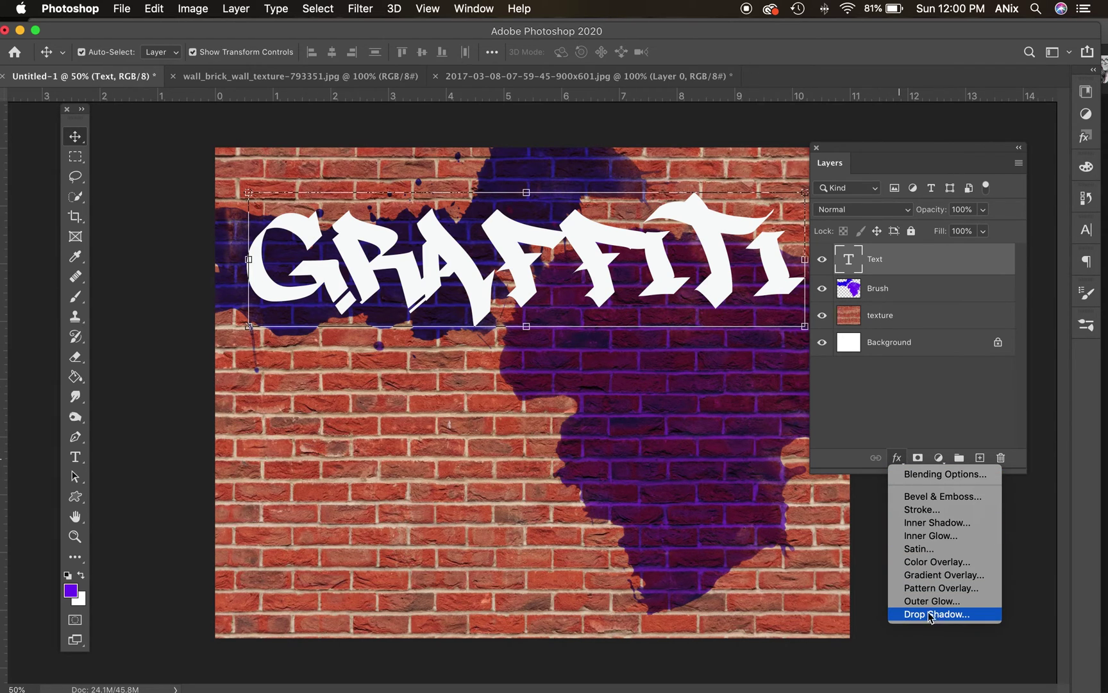
click(931, 475)
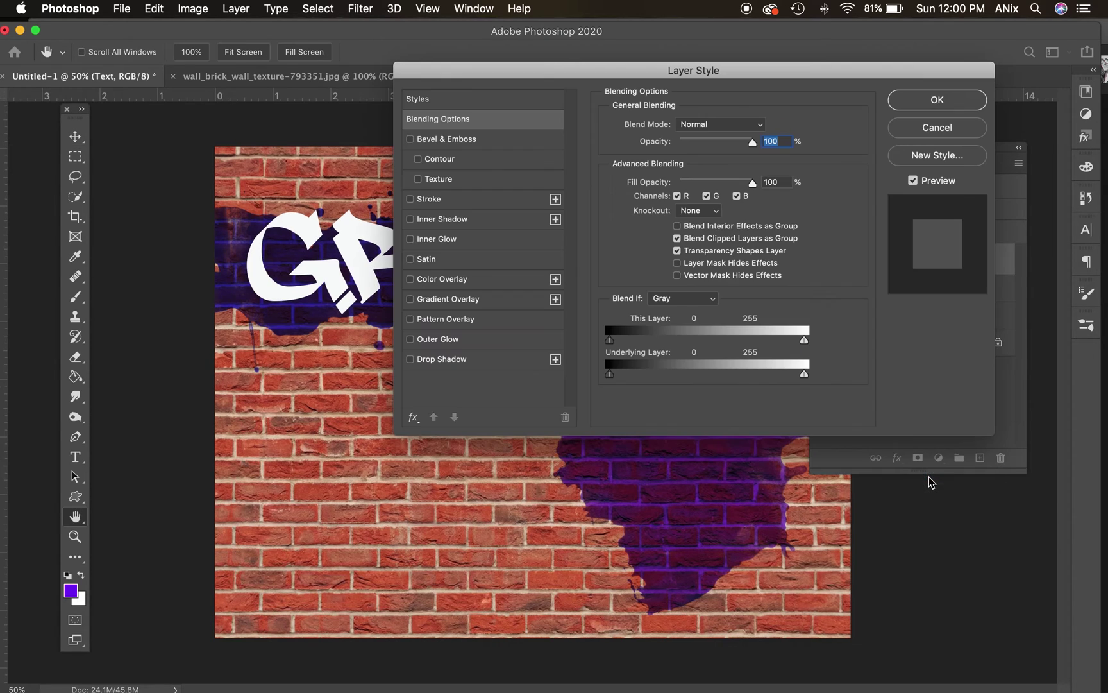
drag(459, 67, 506, 352)
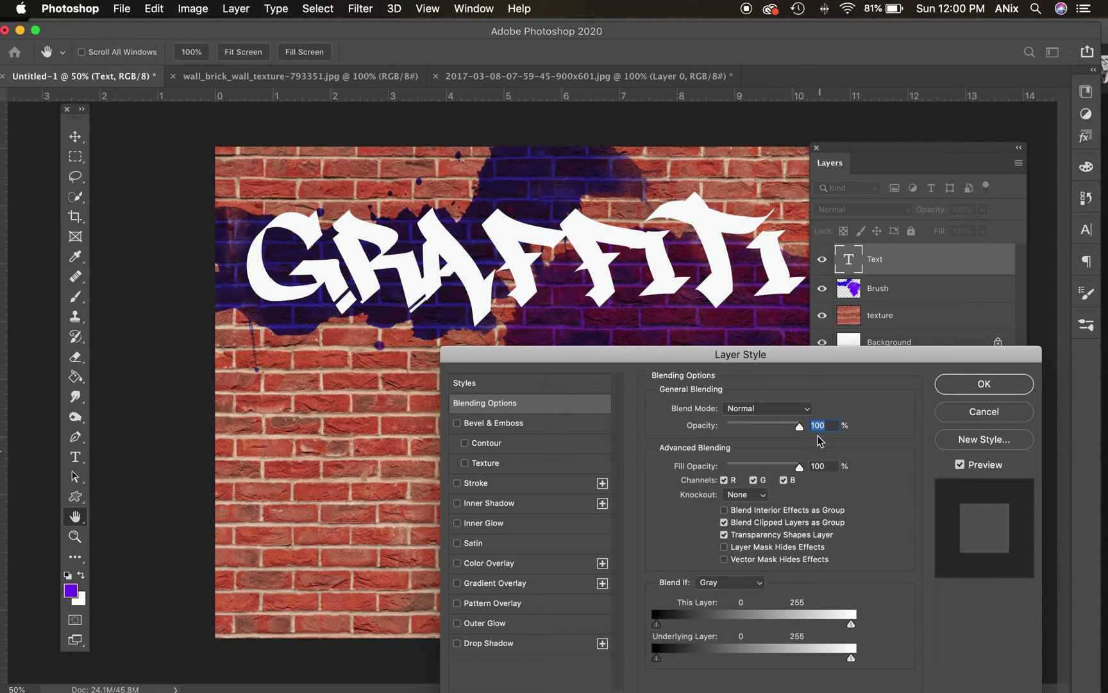
Step: Try the Color Burn blend mode on the Text layer and restore Normal
mouse_move(798, 427)
mouse_down()
mouse_move(756, 428)
mouse_move(802, 427)
mouse_up()
click(808, 409)
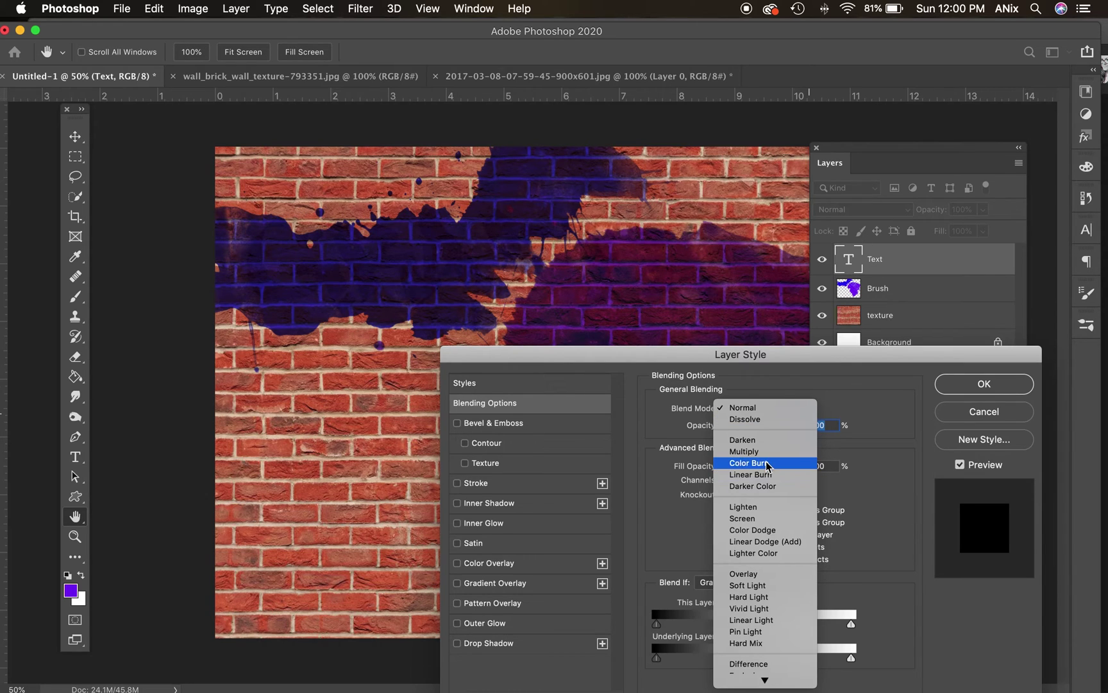
click(844, 436)
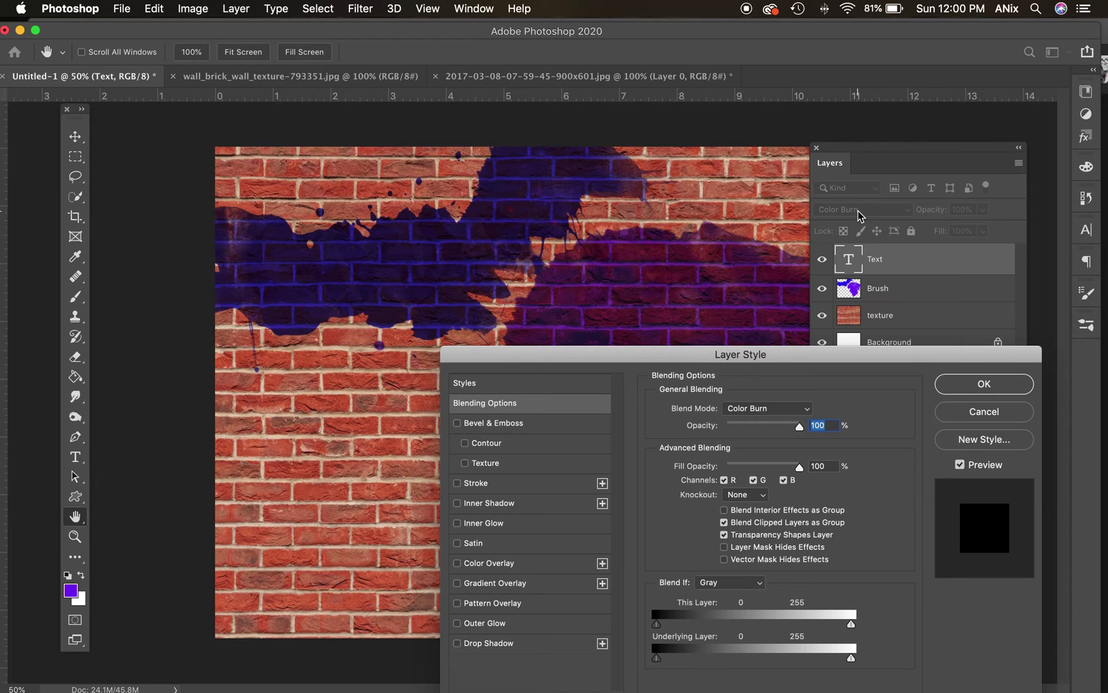
click(807, 412)
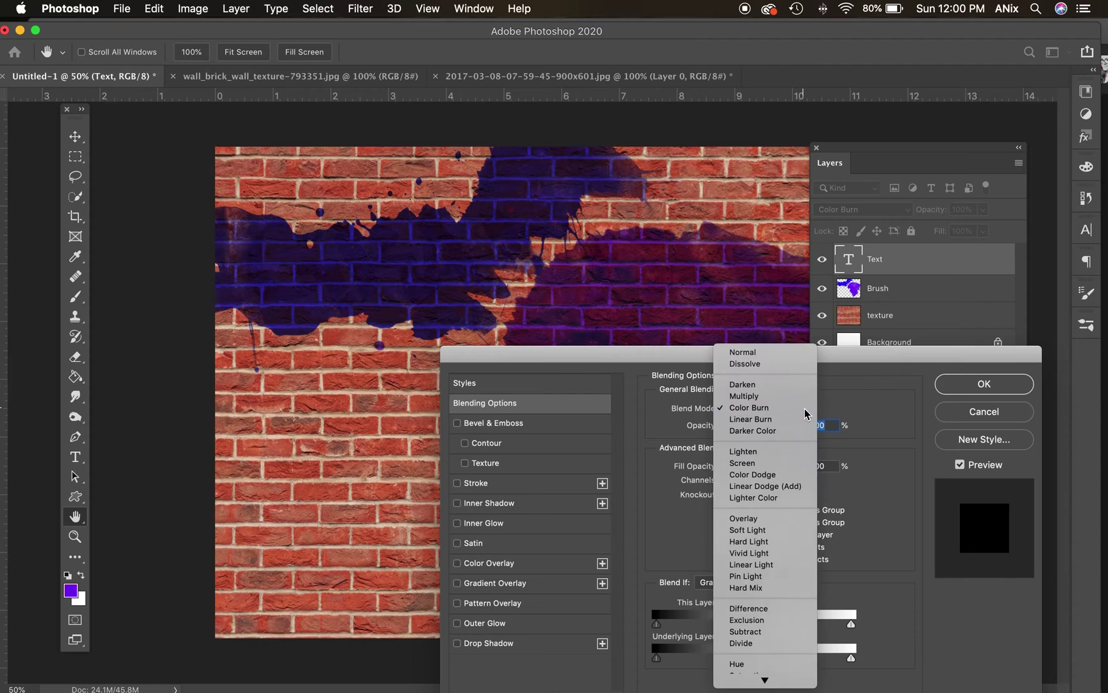
click(804, 408)
click(807, 411)
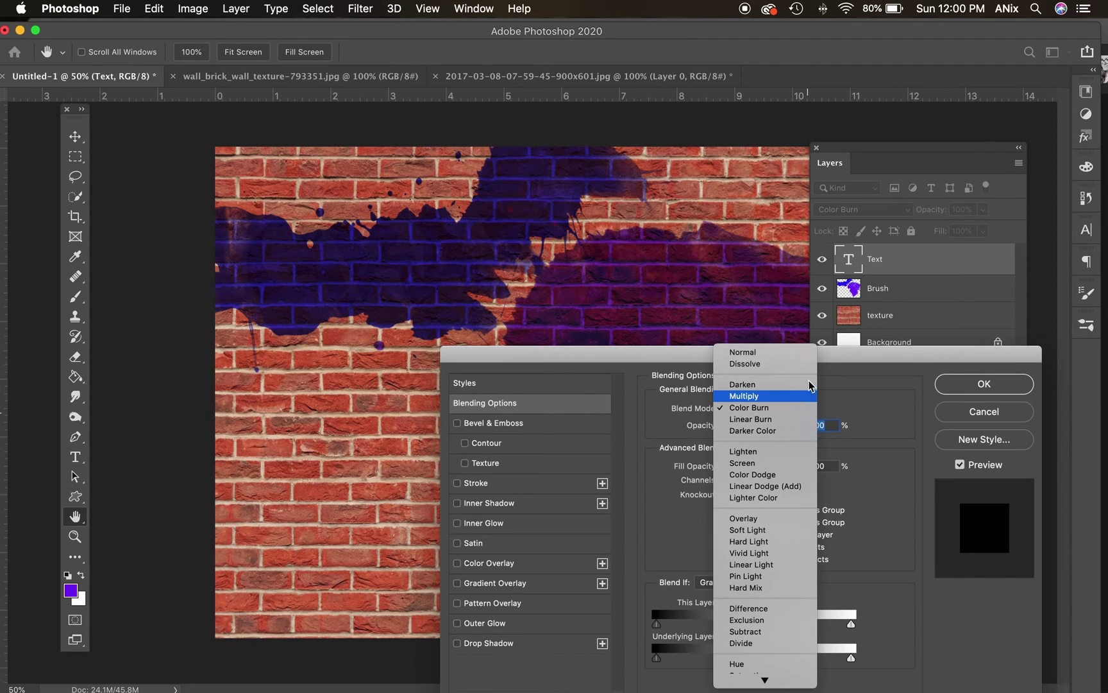
click(792, 352)
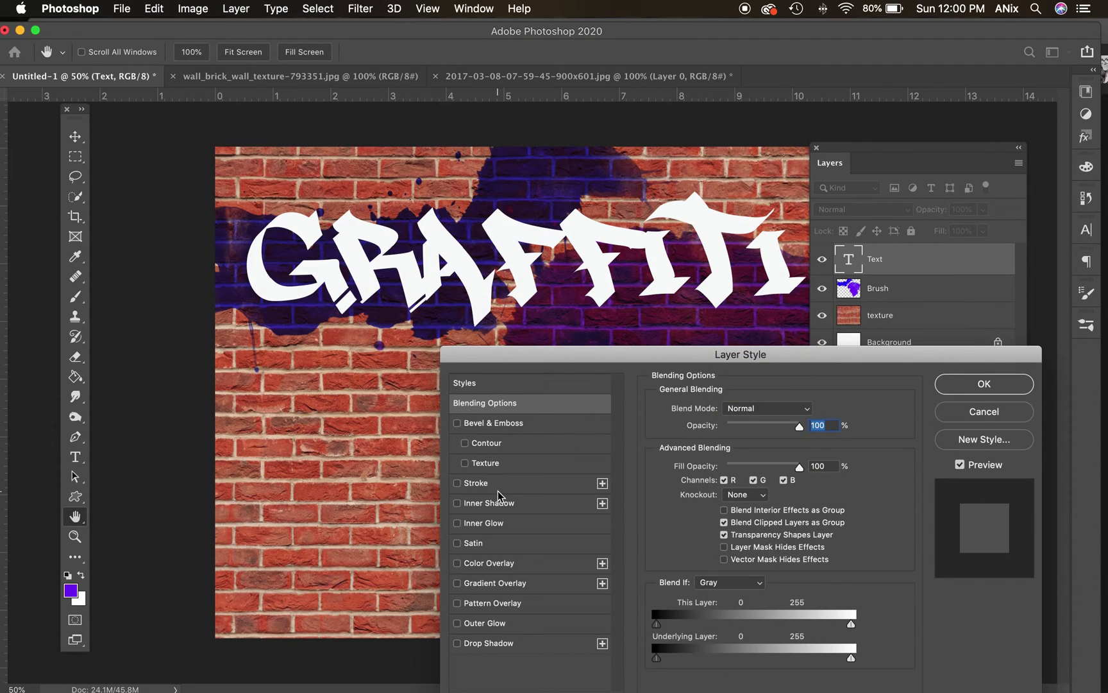
Step: Add a drop shadow and an outer glow to the Text layer
click(489, 643)
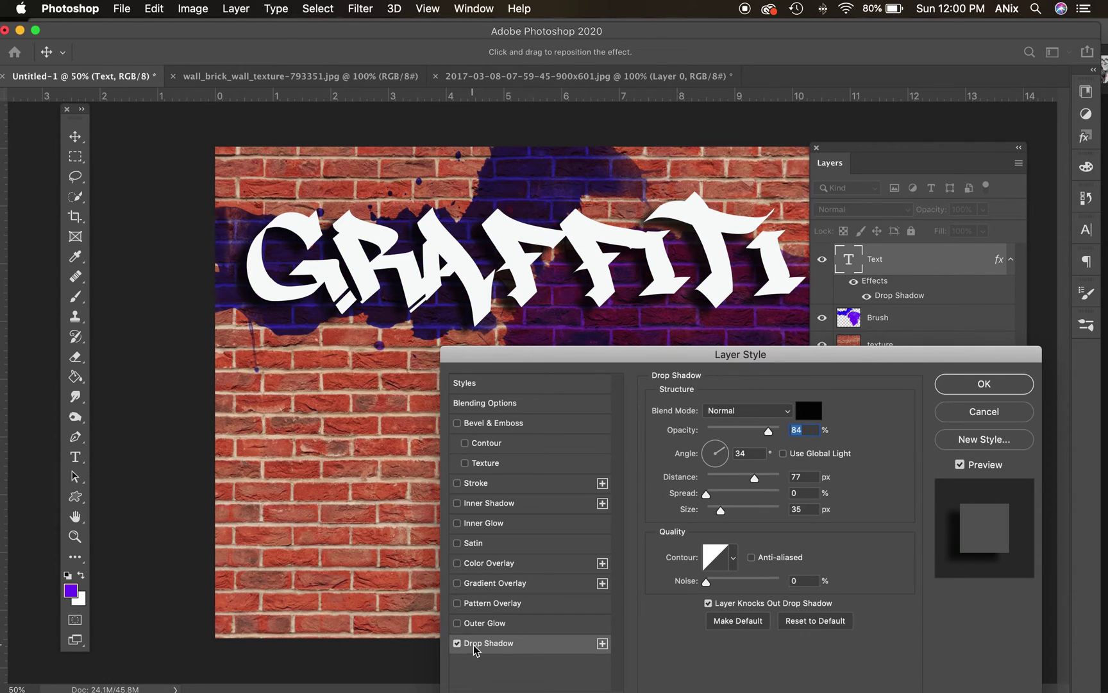
click(457, 623)
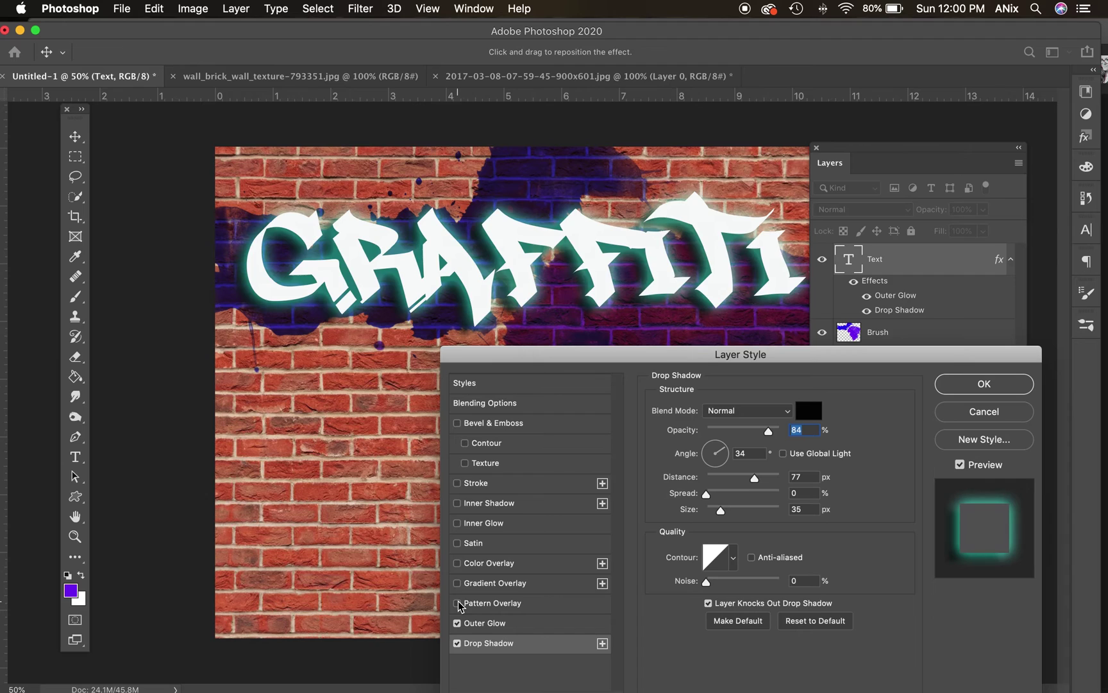
Step: Add pattern, gradient and color overlays to the lettering, lowering the color overlay's opacity to 61%
click(457, 603)
click(457, 583)
click(457, 563)
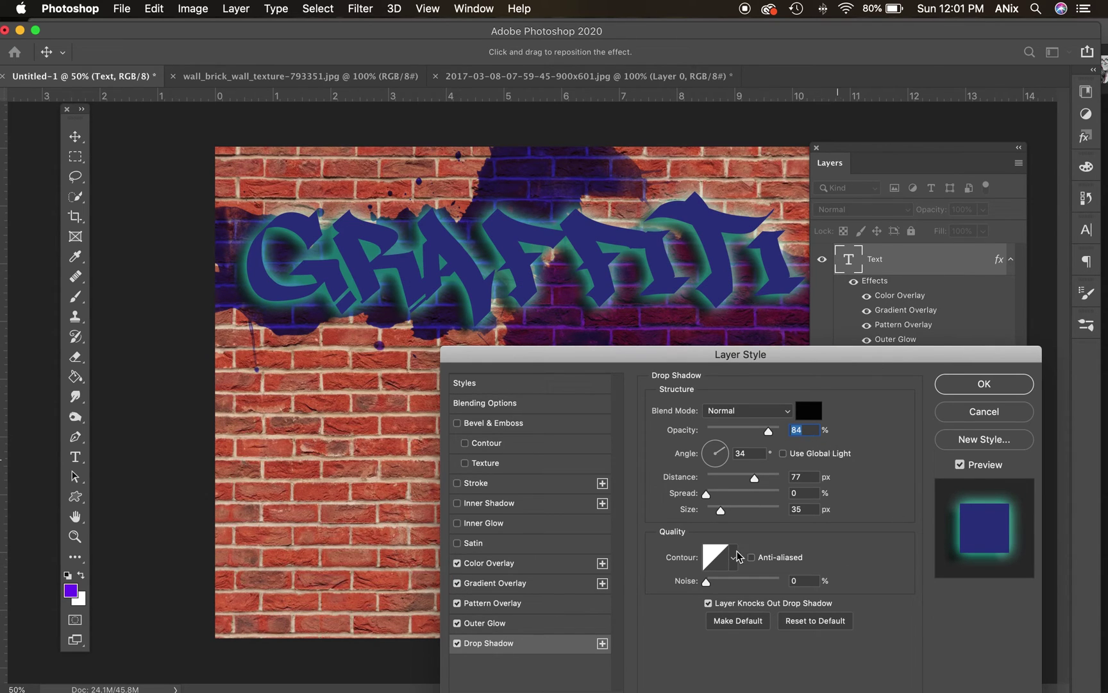
click(490, 563)
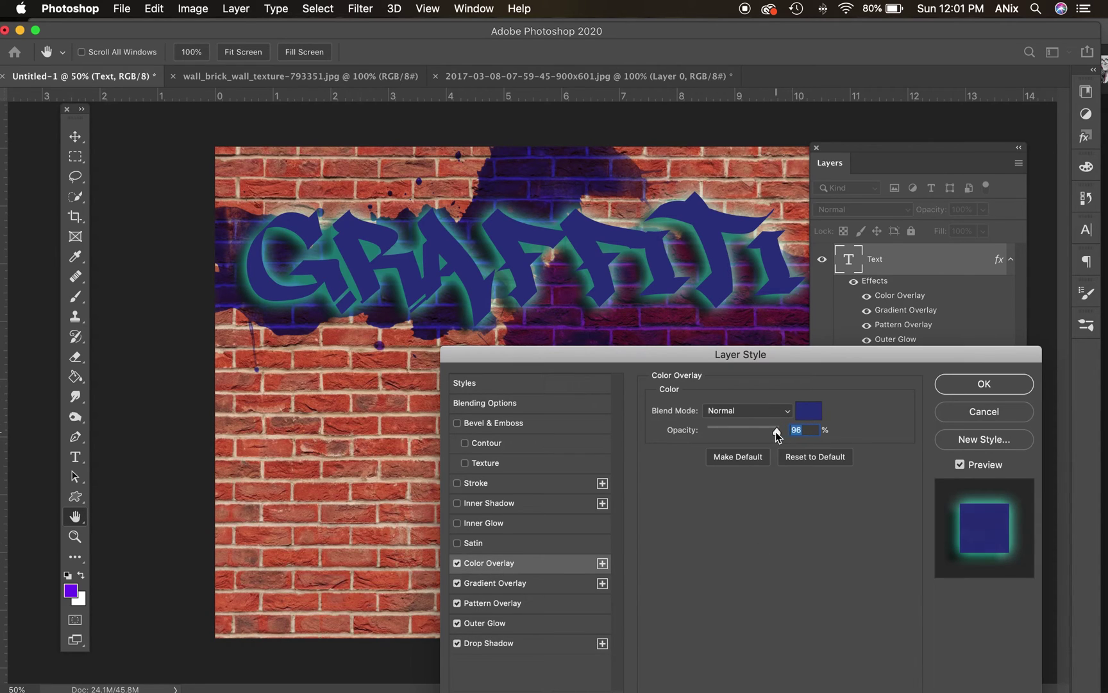
drag(780, 431, 756, 436)
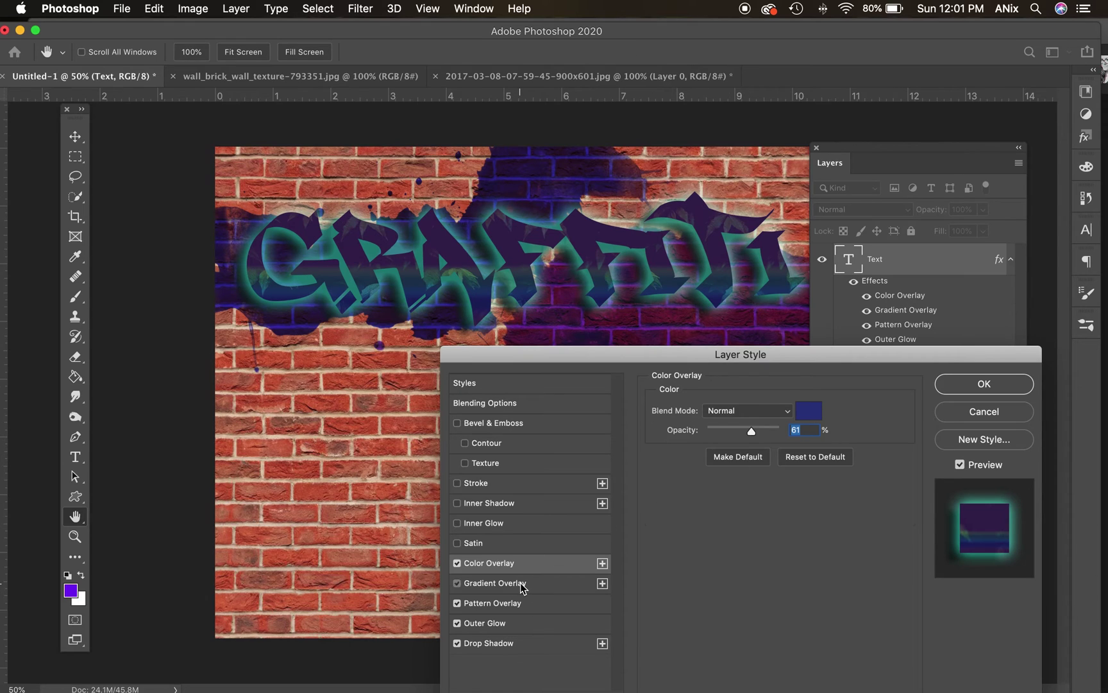
Step: Review the gradient overlay's settings and turn off the gradient and pattern overlays, keeping the outer glow on
click(500, 583)
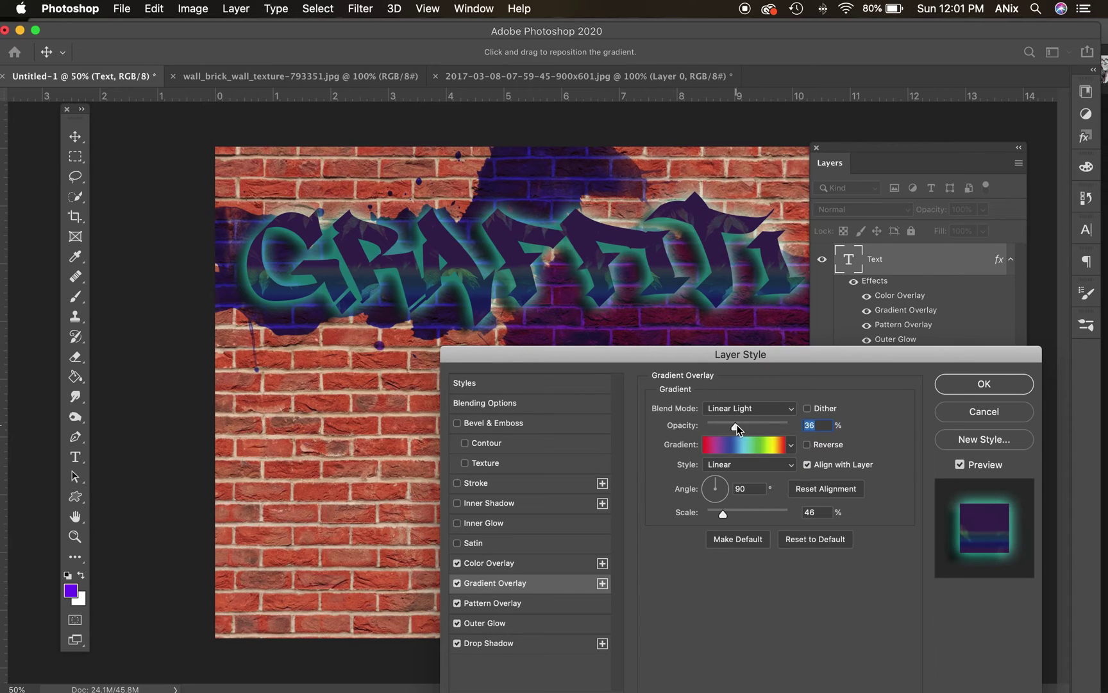
drag(735, 425, 738, 427)
click(456, 583)
click(456, 603)
click(457, 623)
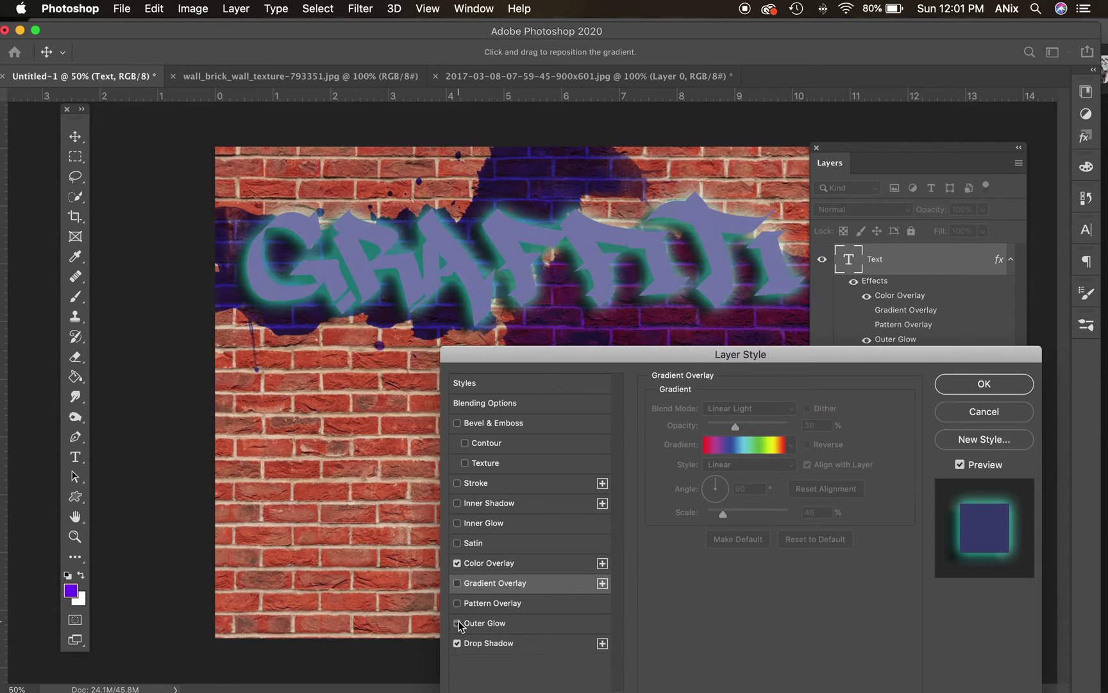
click(491, 624)
Step: Try an orange-and-black tiger-stripe pattern overlay at 19% scale on the lettering, and turn off the pattern and color overlays
click(503, 604)
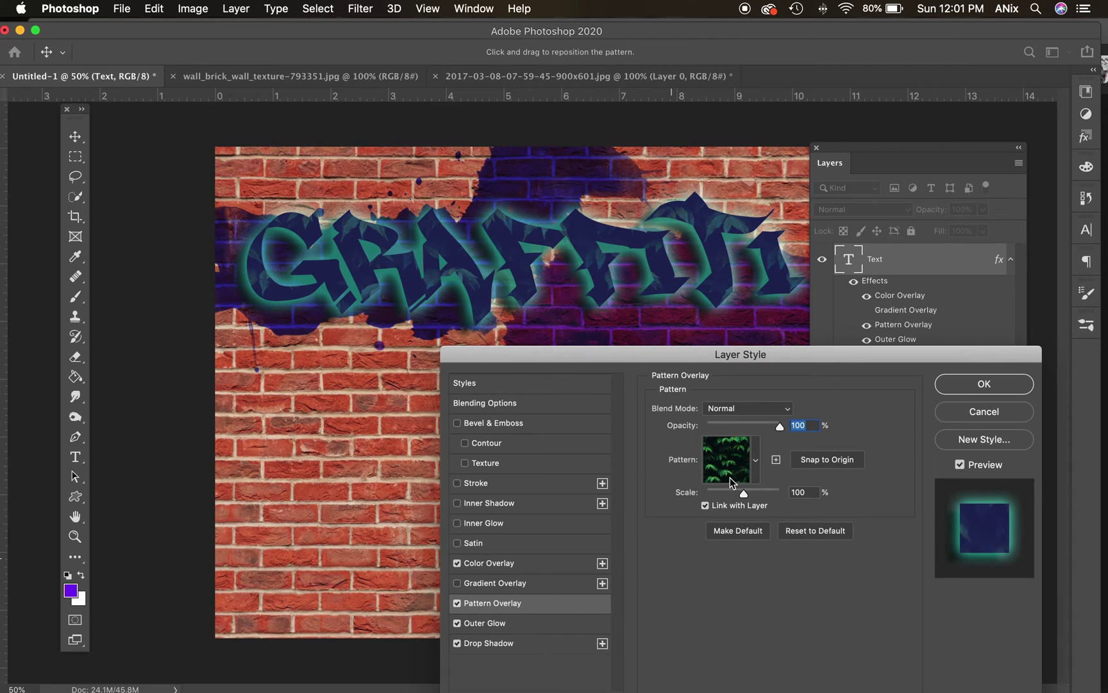
click(756, 460)
click(651, 572)
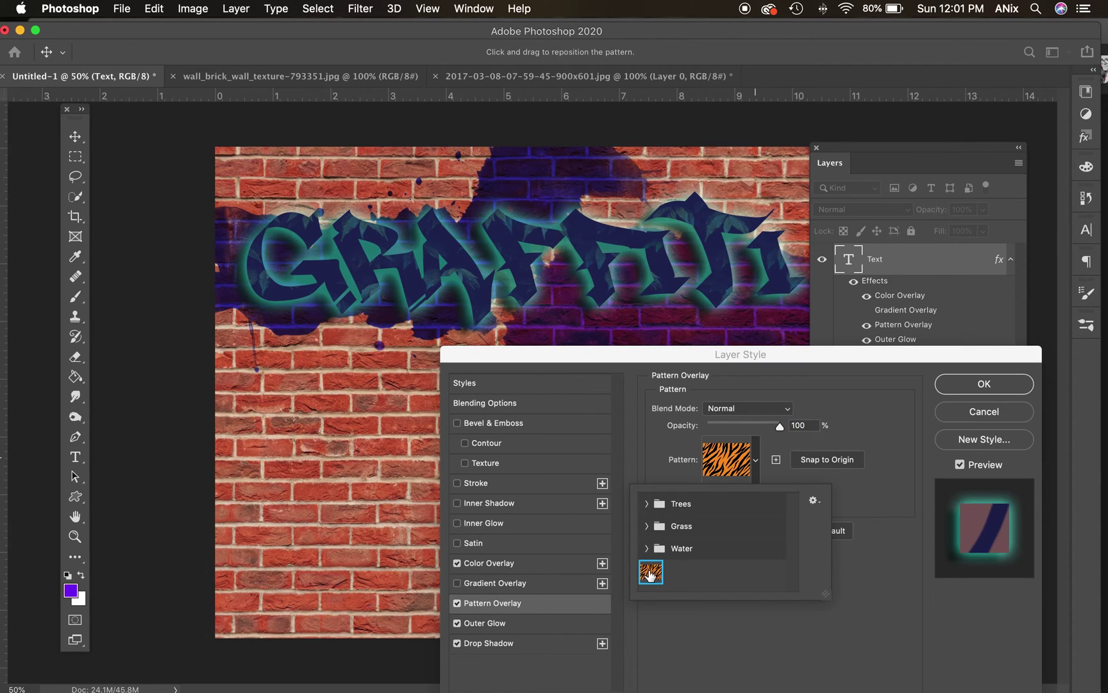
click(869, 426)
drag(745, 493, 710, 494)
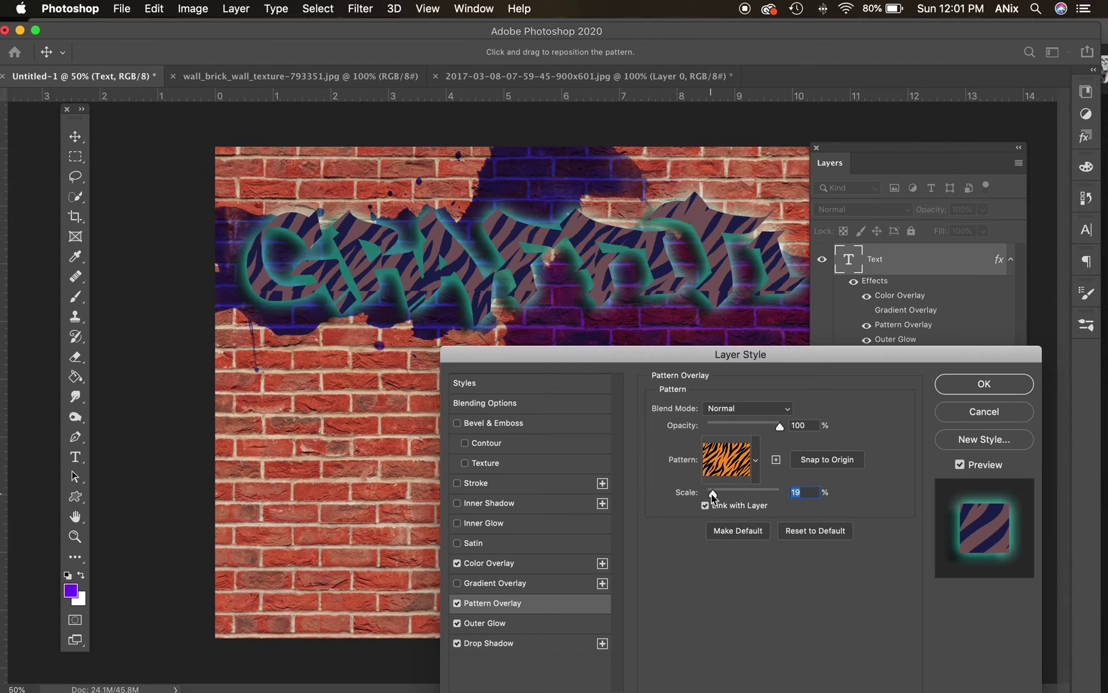
click(457, 604)
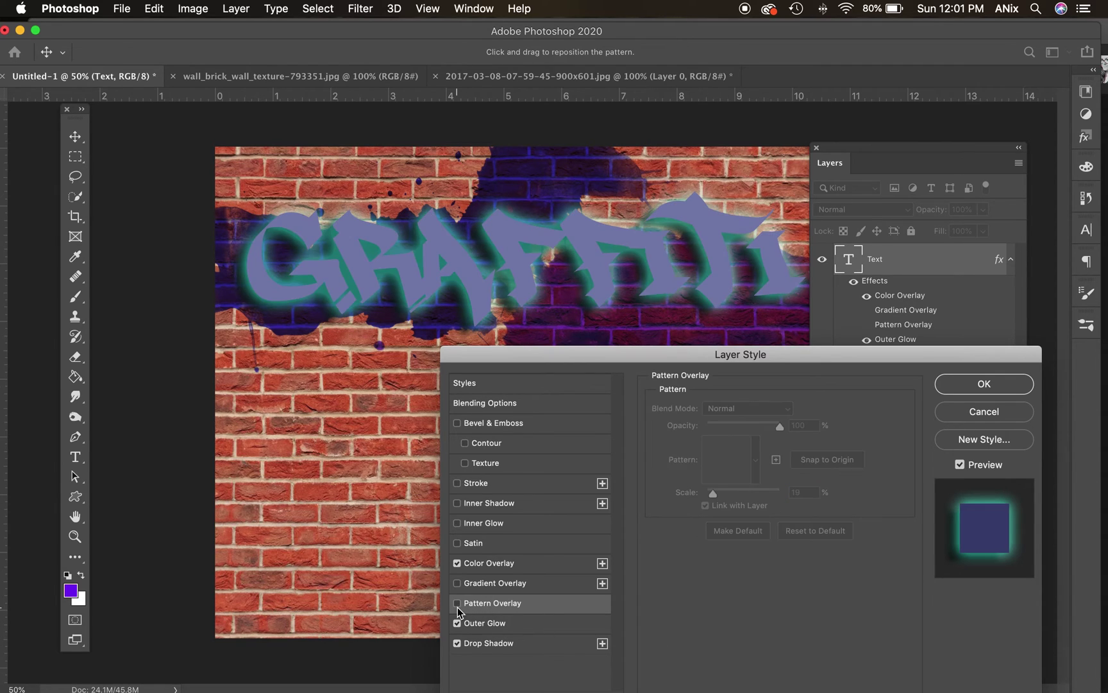
click(457, 564)
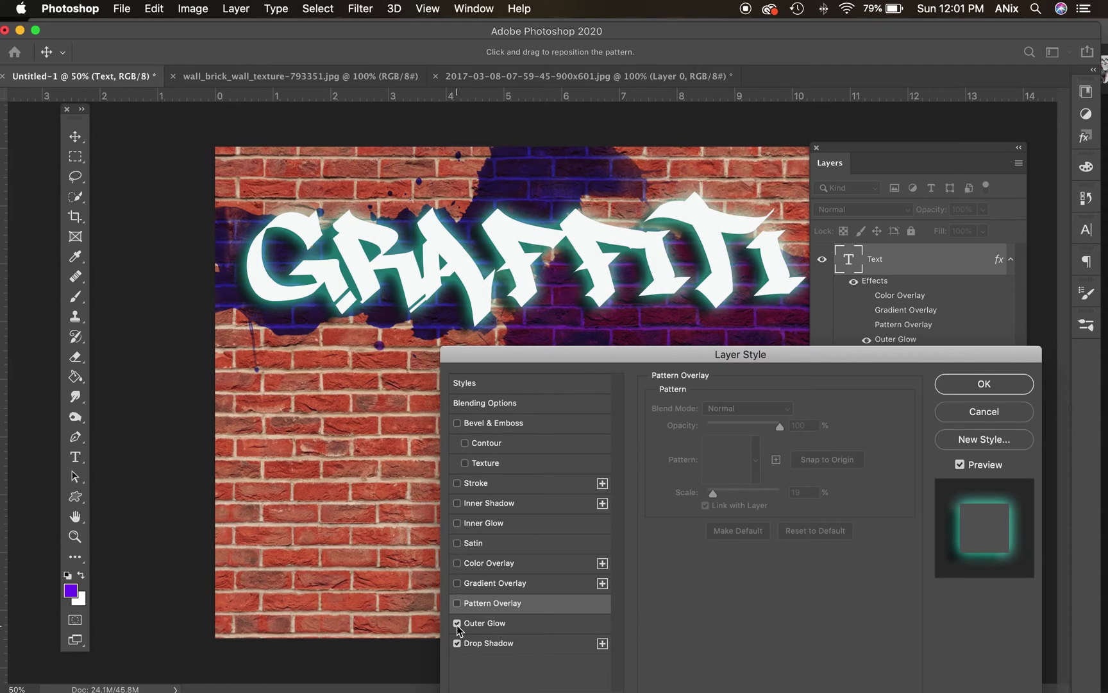
Step: Set the lettering's drop shadow distance to 28 px and its size to 13 px
click(488, 647)
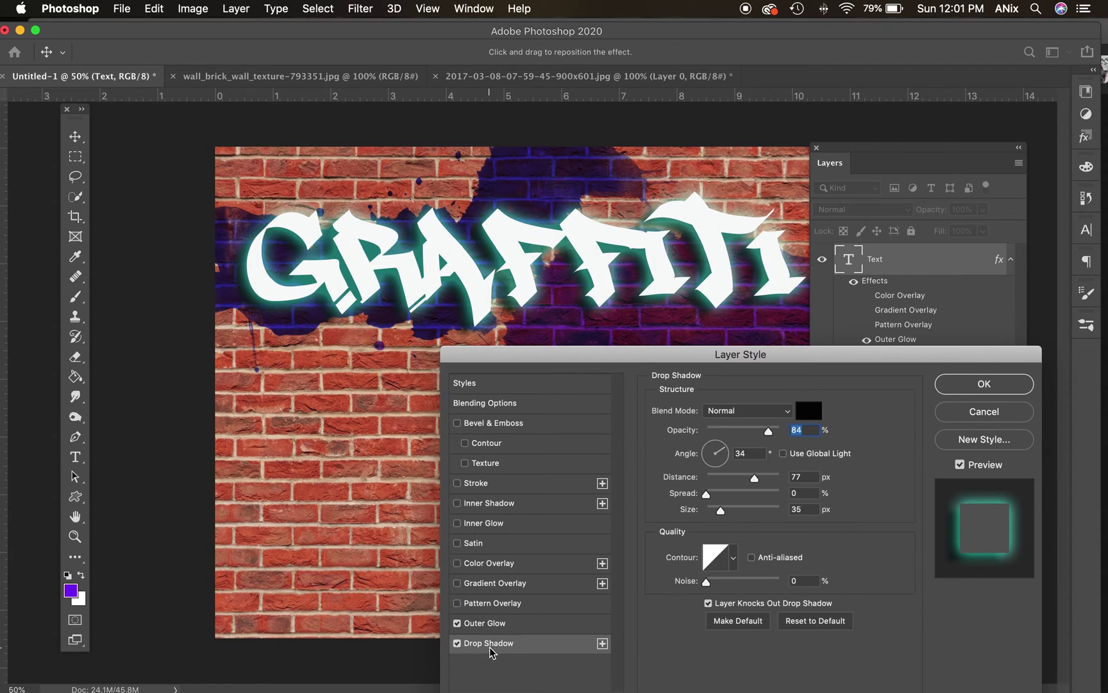
drag(754, 481, 715, 511)
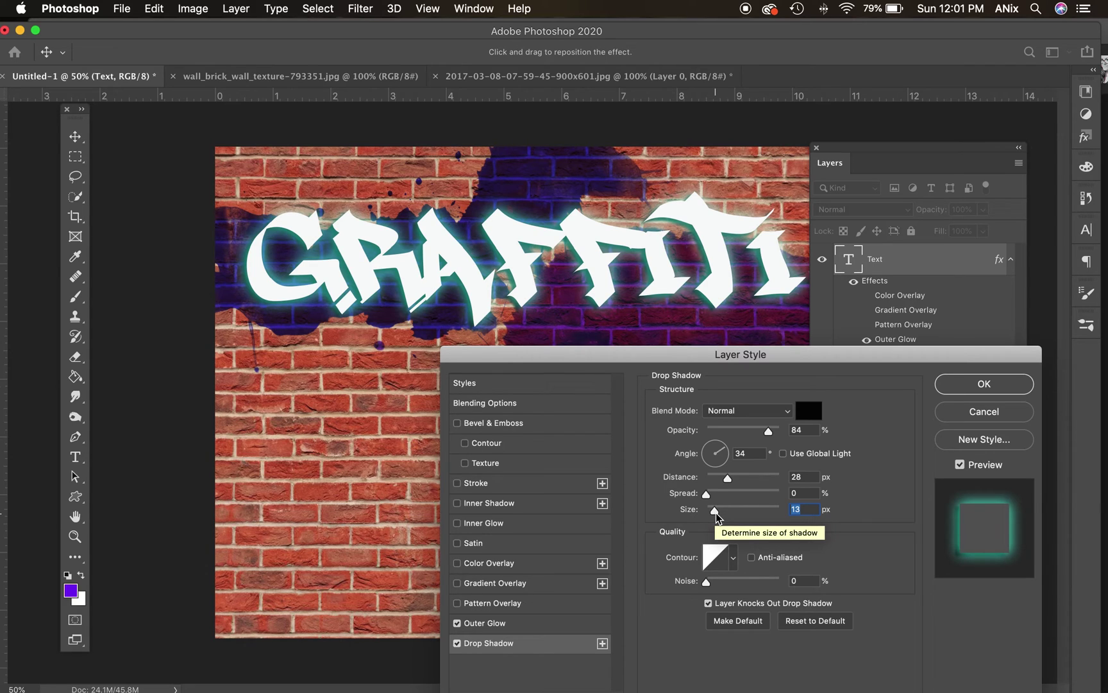
Step: Add an Inner Bevel with 74% depth and Up direction to the lettering and apply the layer styles
click(506, 423)
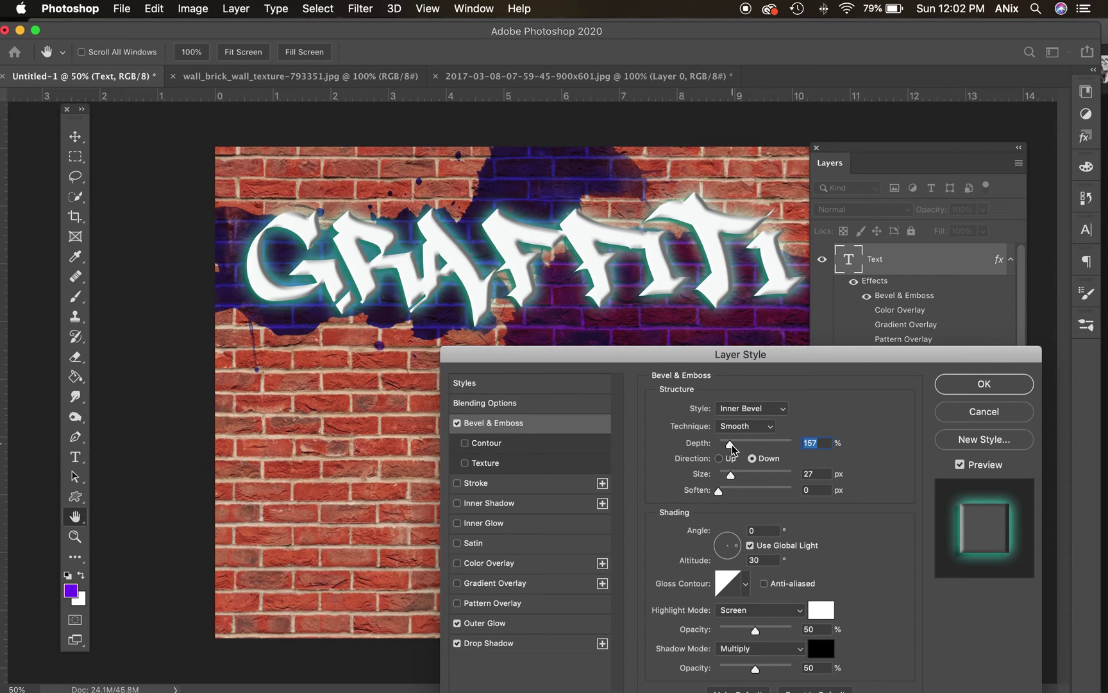
drag(730, 444, 724, 444)
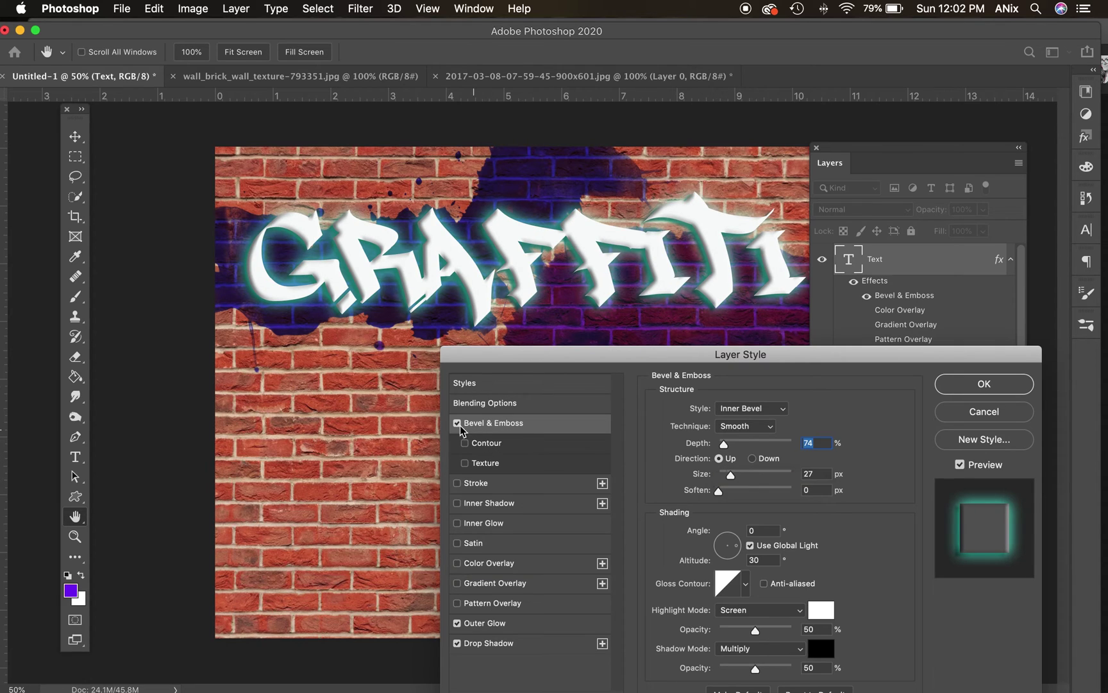
click(987, 389)
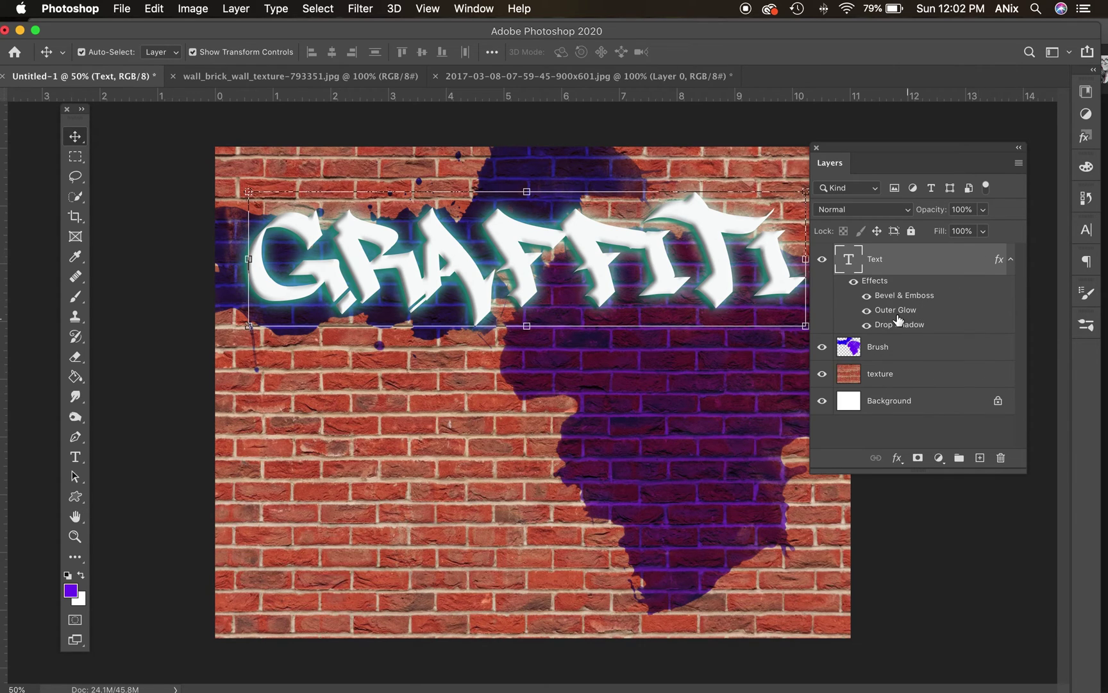
Step: Set the Text layer's blend mode to Darken
click(905, 210)
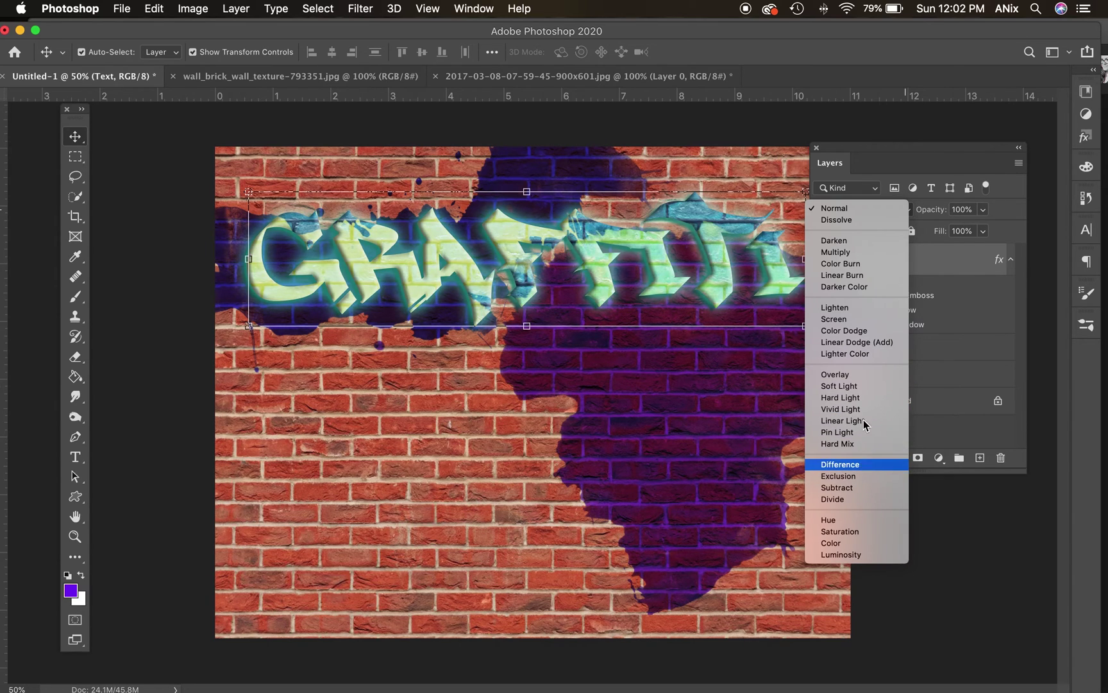
click(860, 241)
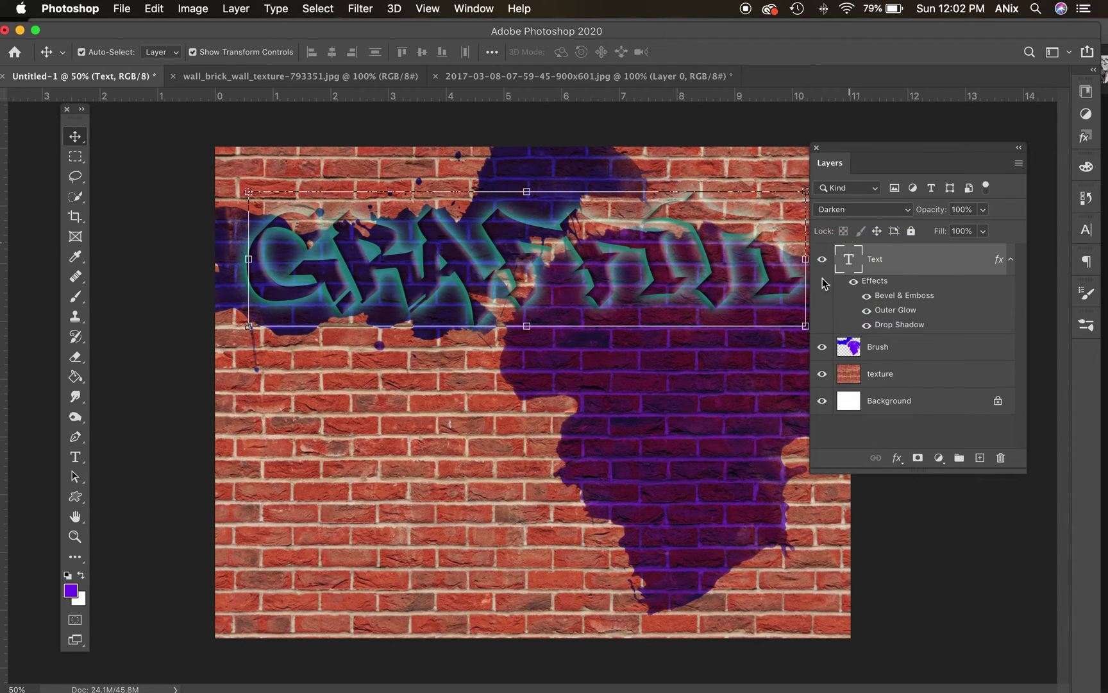
Step: Add a 16 px outside stroke to the Text layer with Hard Light blending and 76% opacity, and apply it
double_click(996, 261)
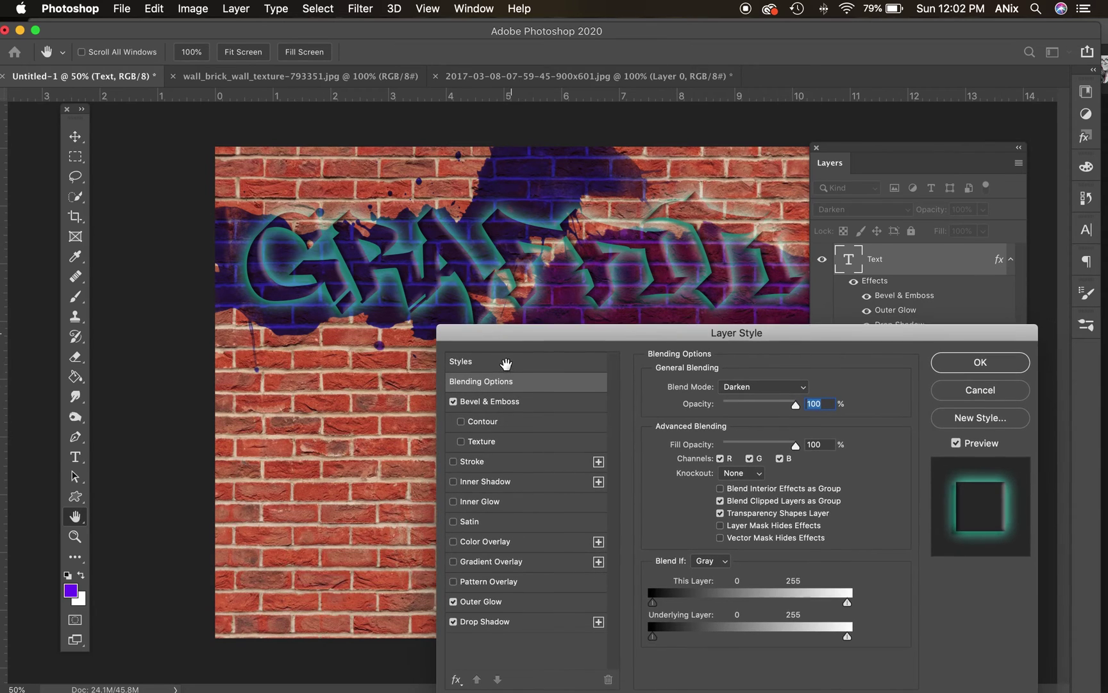
click(475, 462)
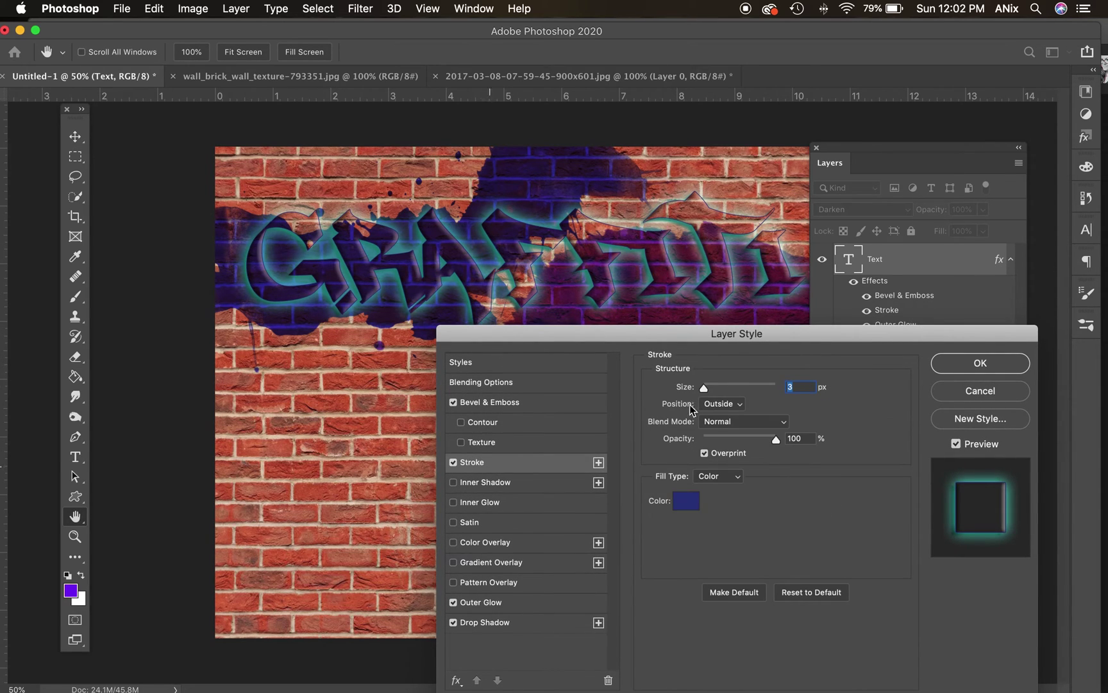
drag(706, 387, 711, 387)
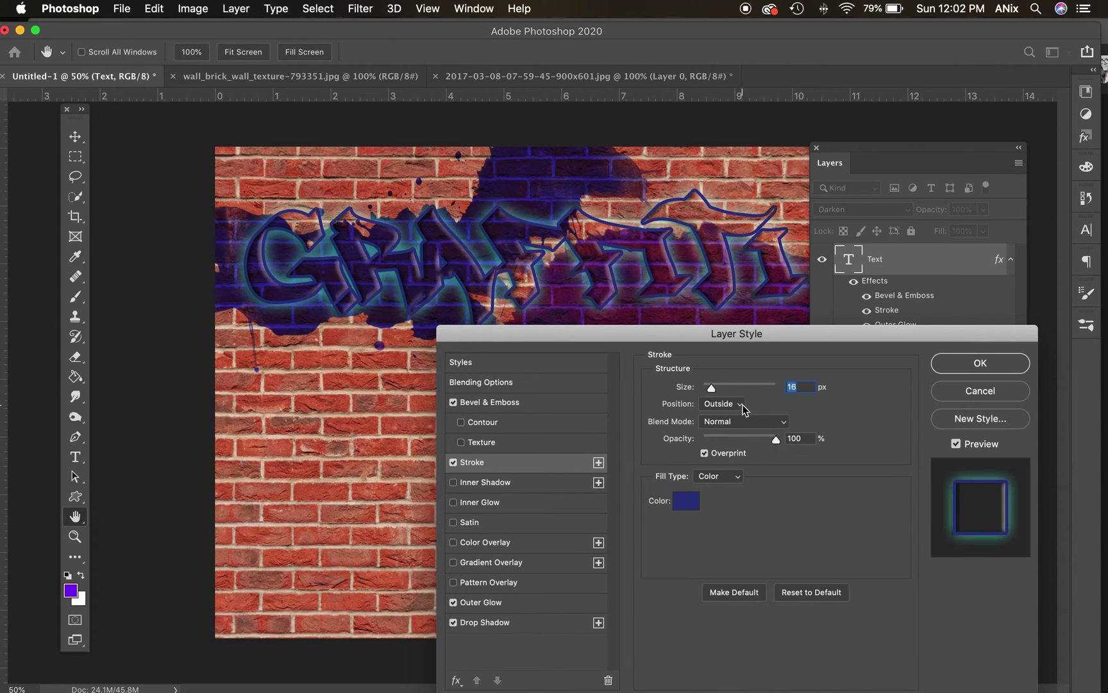
click(783, 425)
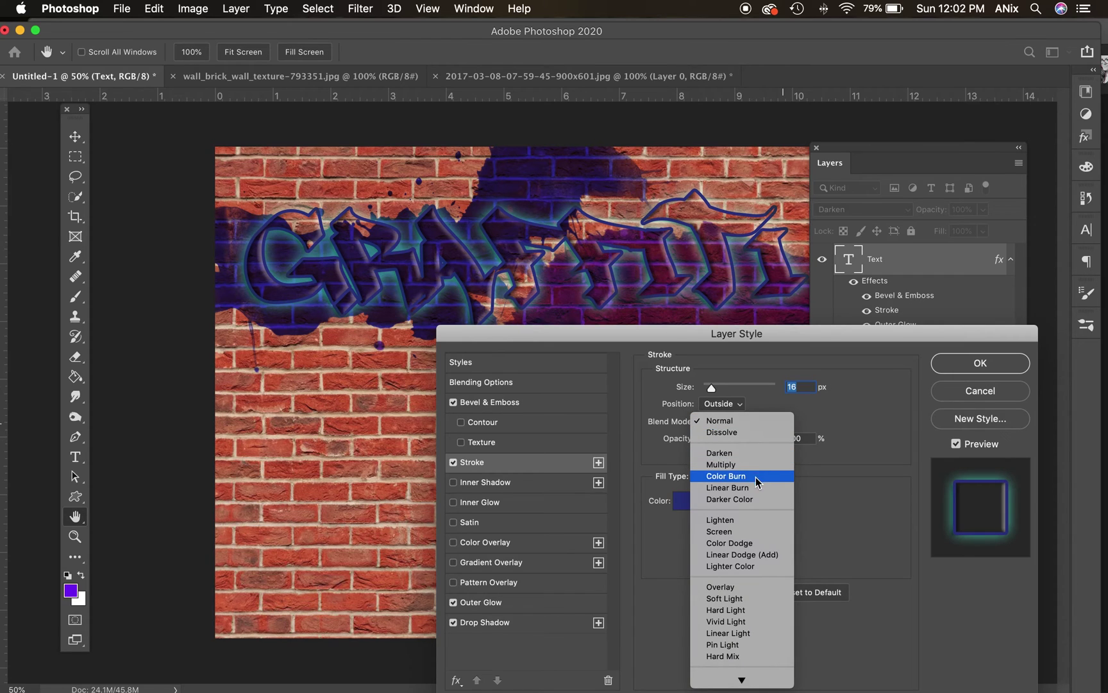
click(710, 609)
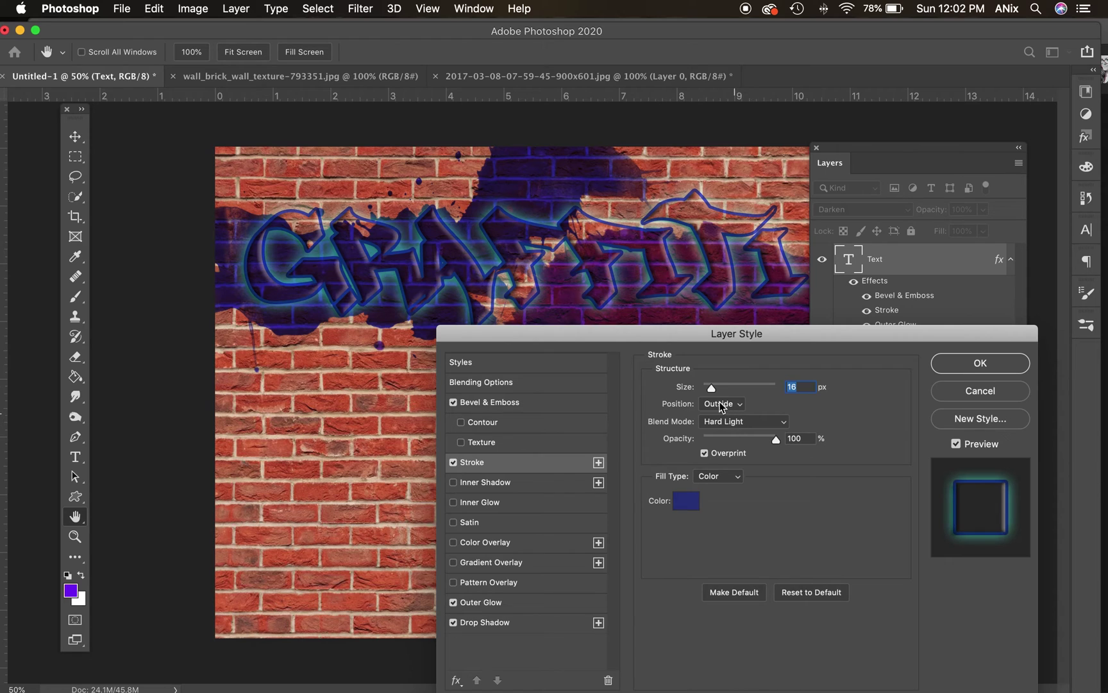
drag(777, 443, 759, 441)
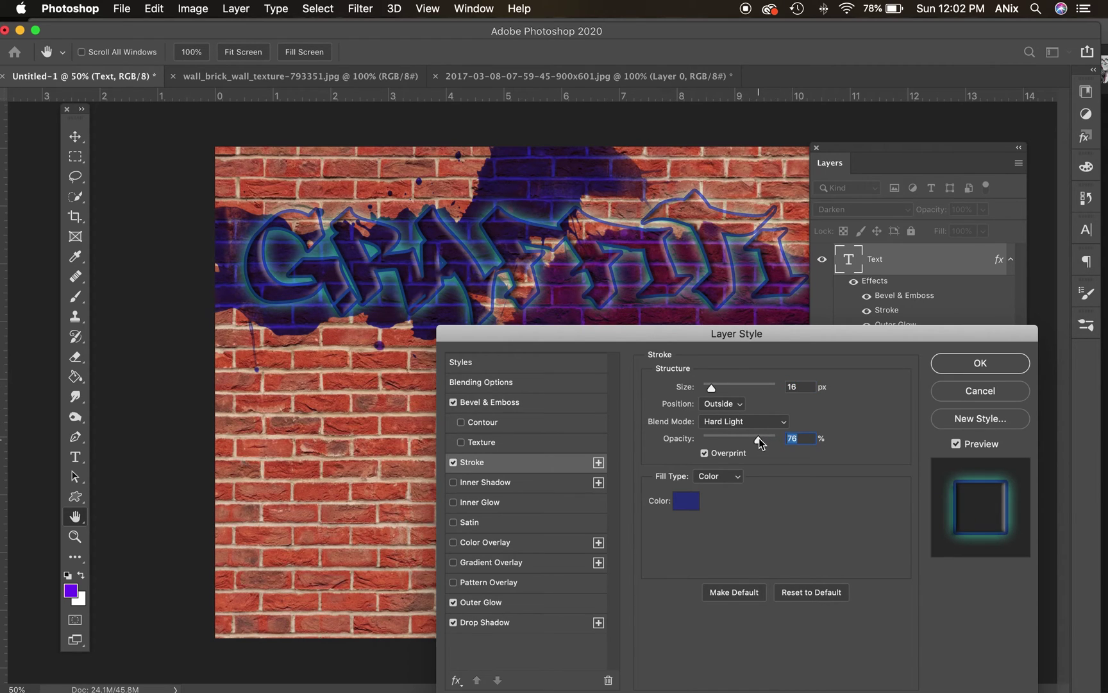
click(981, 363)
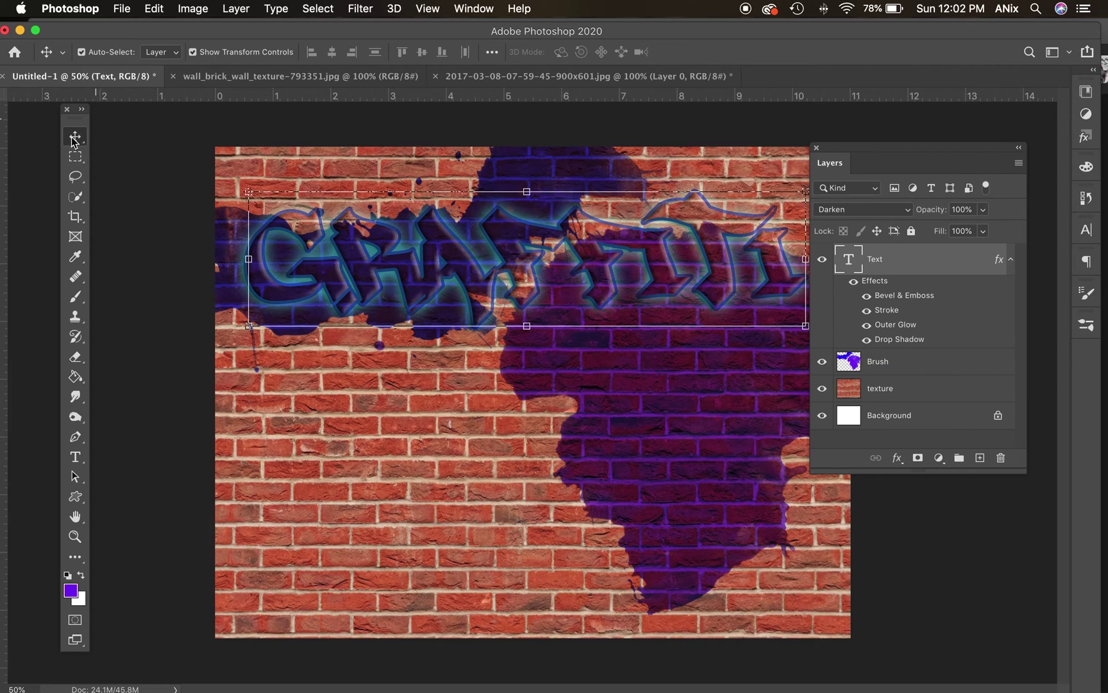
Step: Reposition the lettering slightly and nudge the paint on the Brush layer a little downward
mouse_move(465, 284)
mouse_down()
mouse_move(464, 428)
mouse_move(468, 262)
mouse_up()
click(967, 361)
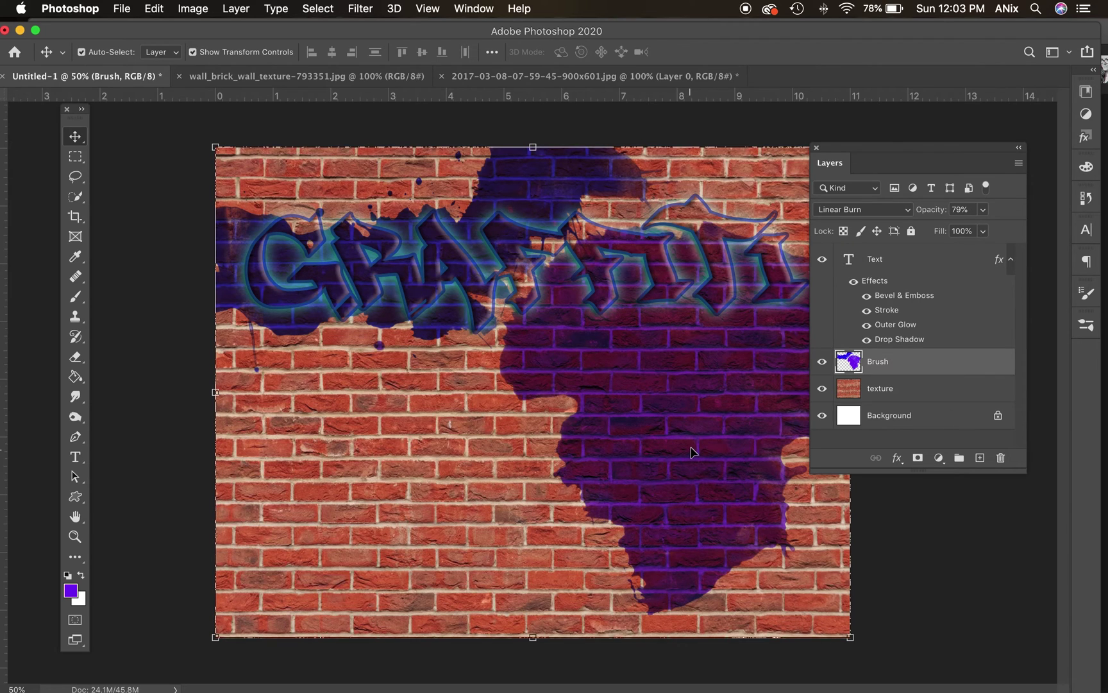
mouse_move(692, 452)
mouse_down()
mouse_move(692, 416)
mouse_move(692, 457)
mouse_up()
Step: Ready the Brush tool on the Brush layer with a muted blue-violet foreground color
click(75, 297)
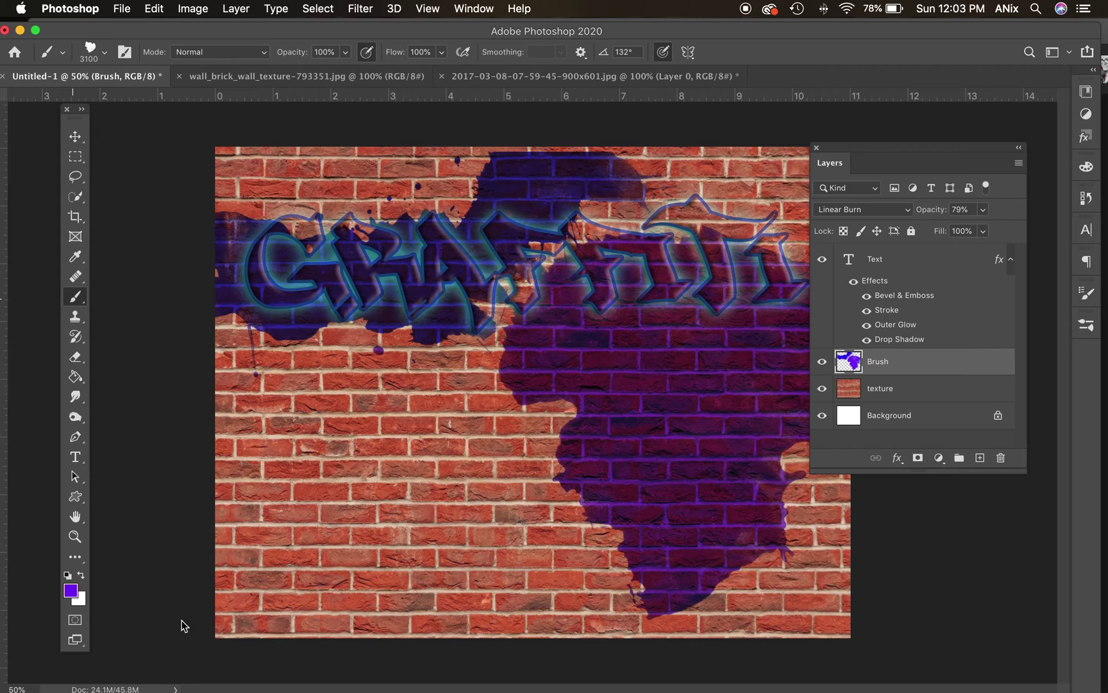
click(72, 590)
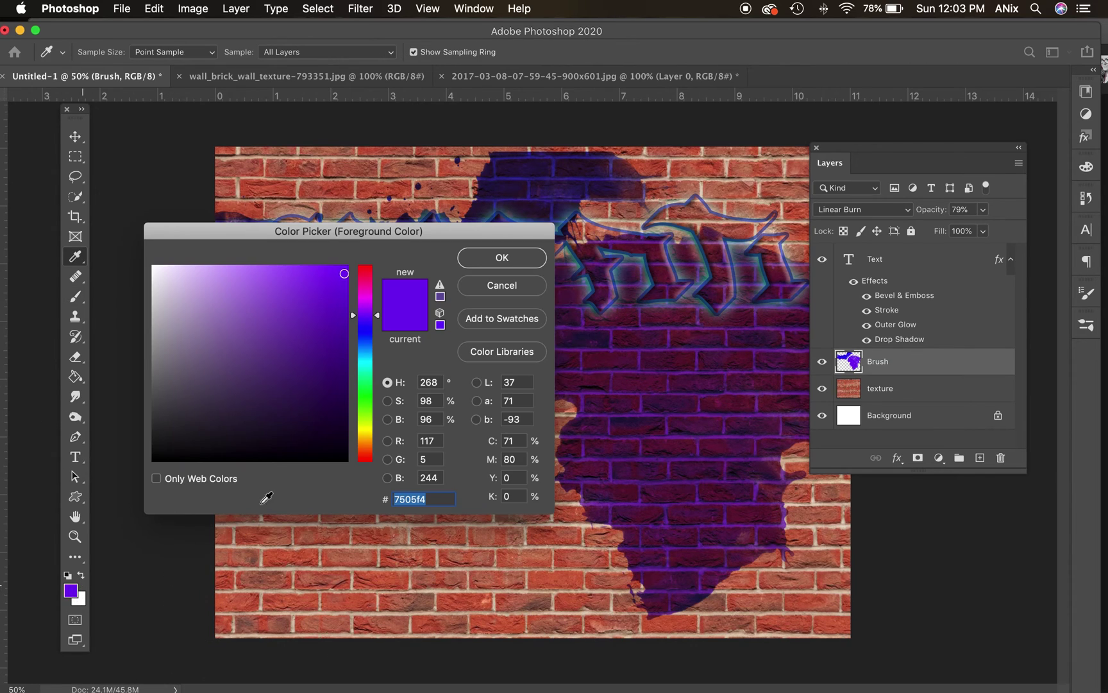
click(371, 332)
click(336, 299)
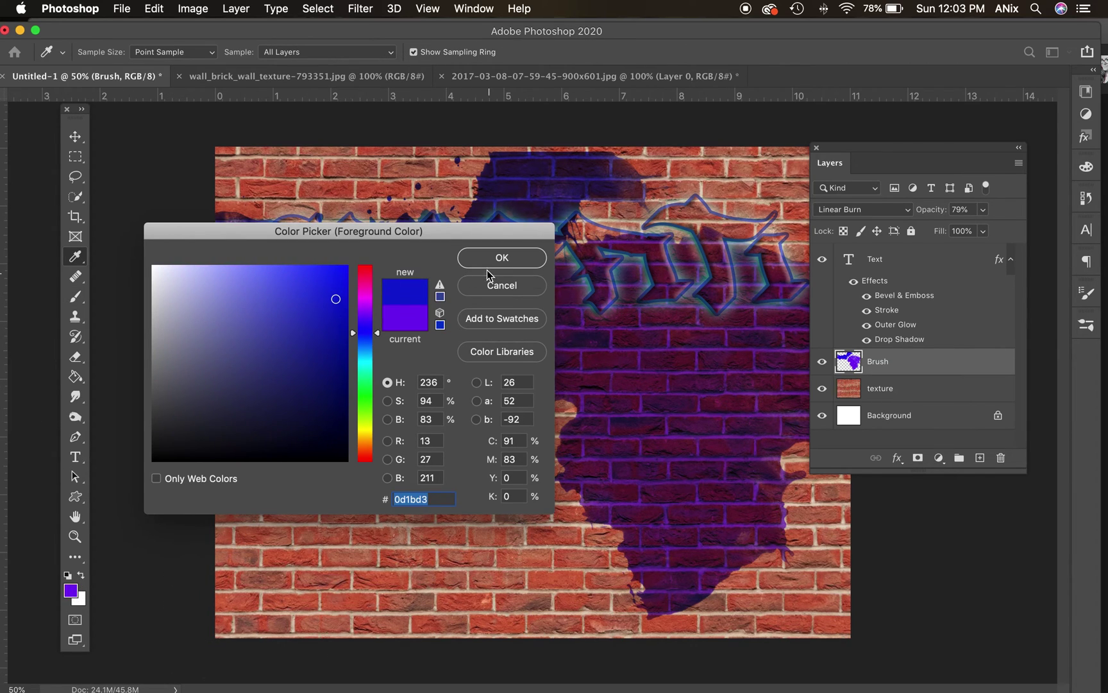
click(243, 343)
key(Return)
key(b)
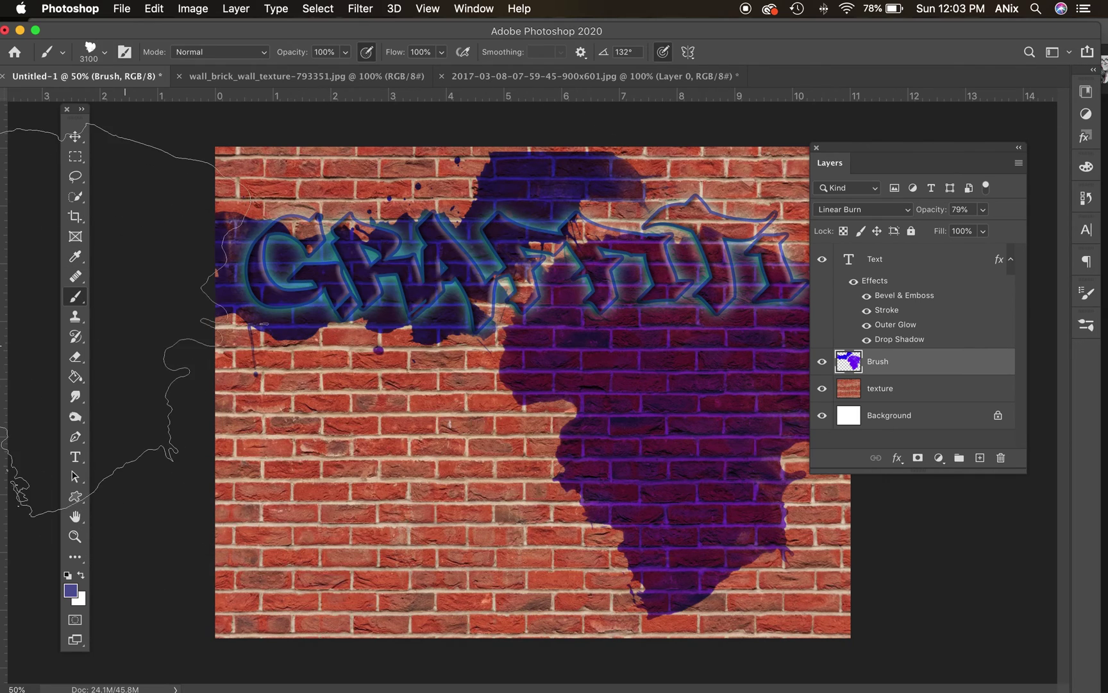
Step: Stamp the 2376 px dripping splatter brush once over the middle of the lettering on the Brush layer
click(124, 52)
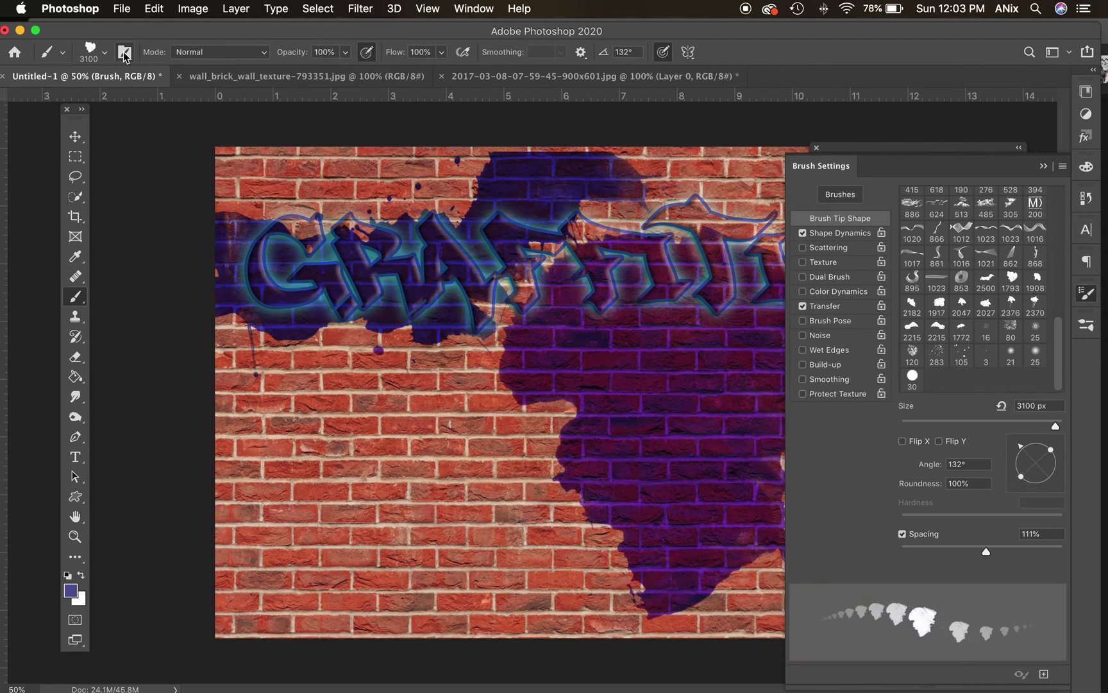
click(1012, 304)
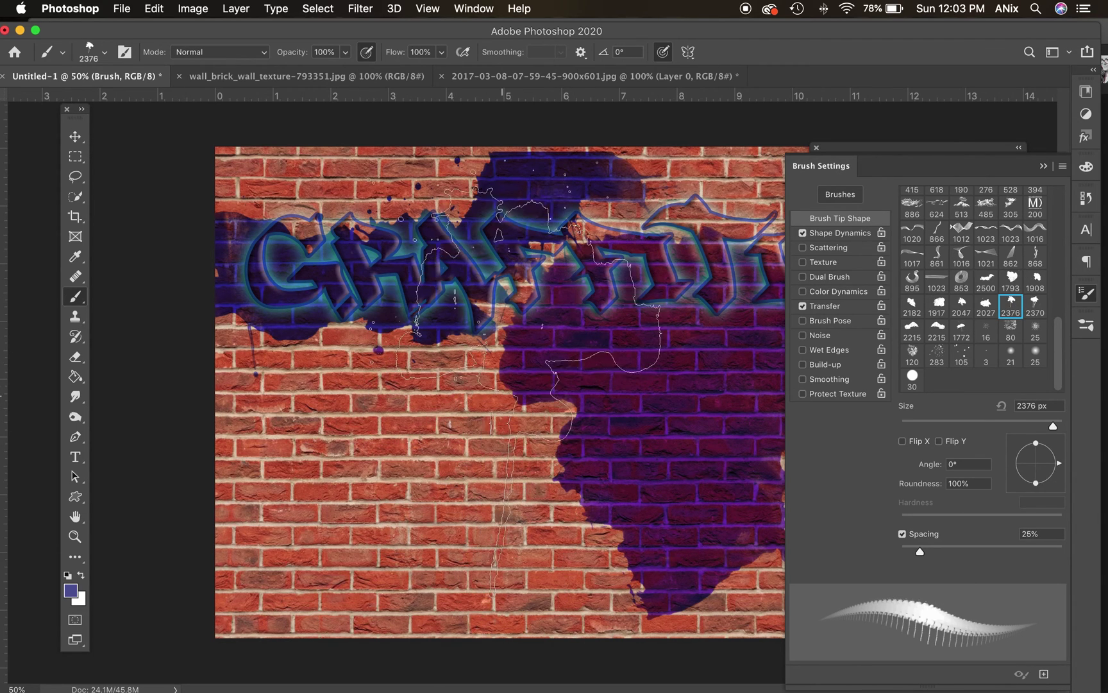
click(553, 367)
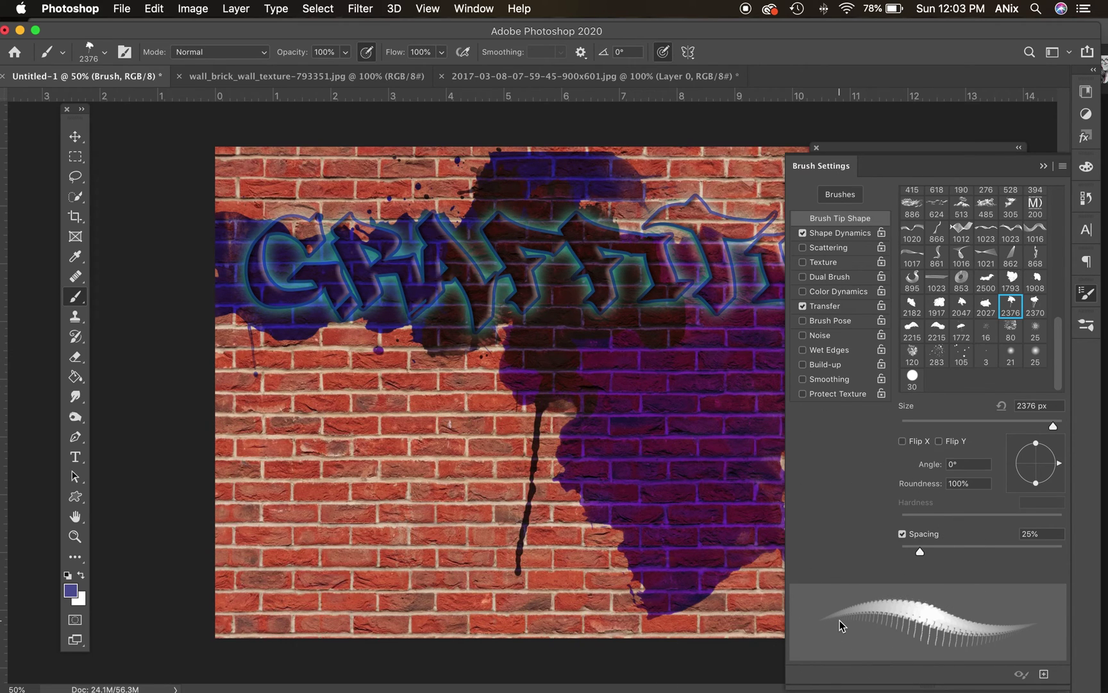
click(1042, 168)
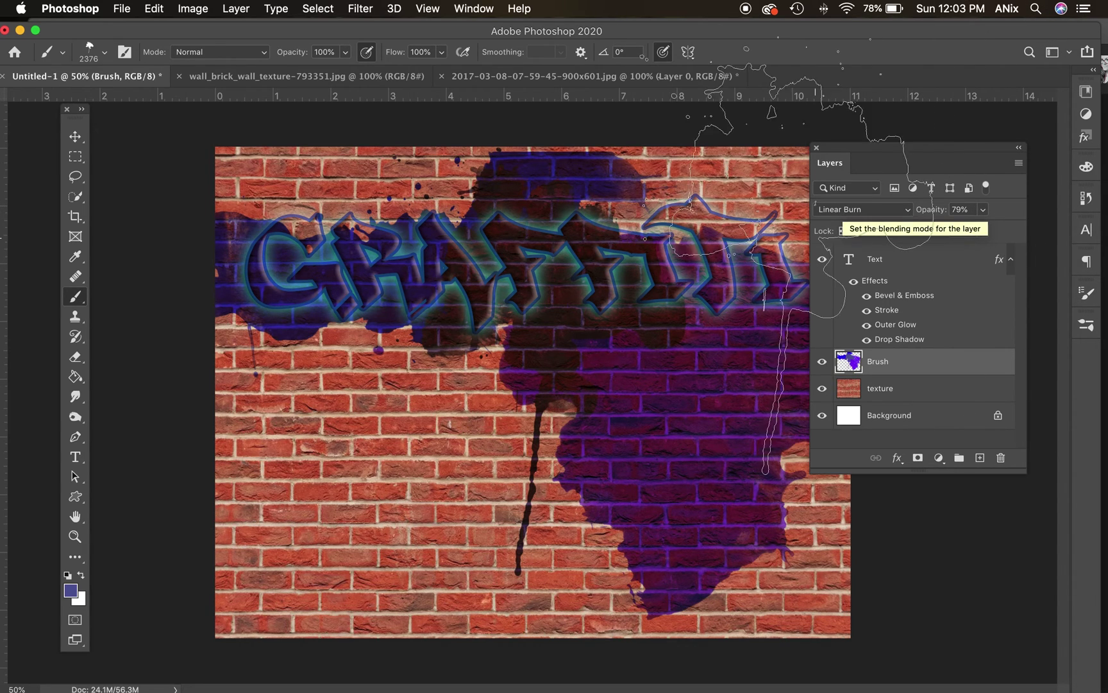
Step: Stamp a yellow splash over the end of the lettering using the 2047 px tip from HQpaintbrushes 2
click(105, 54)
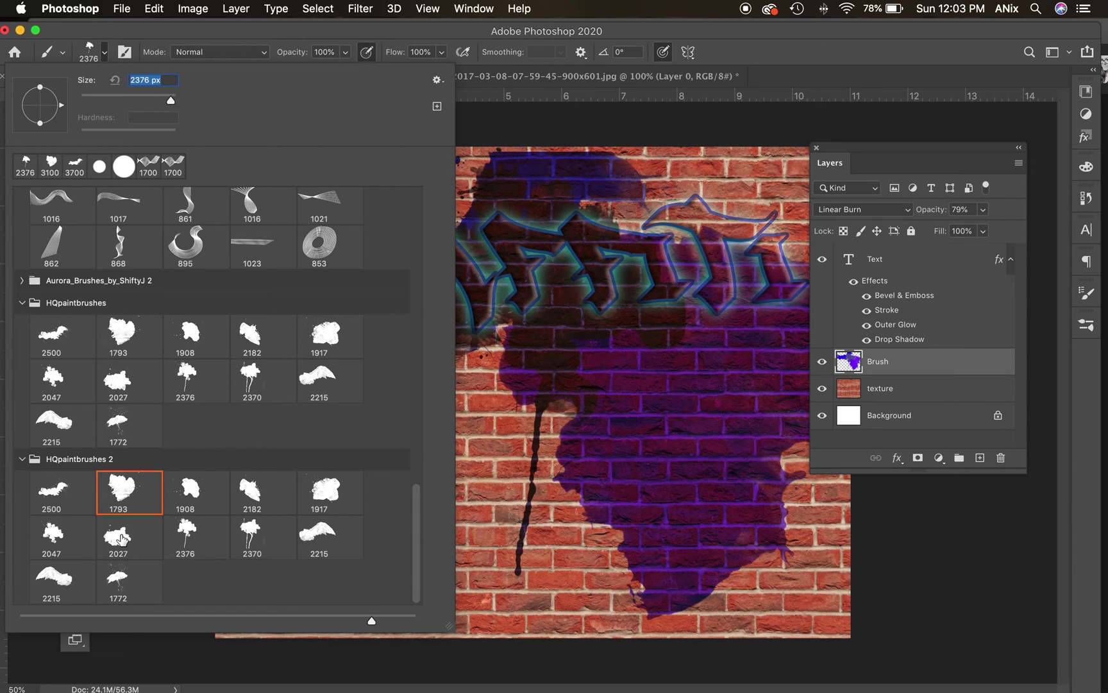
click(54, 539)
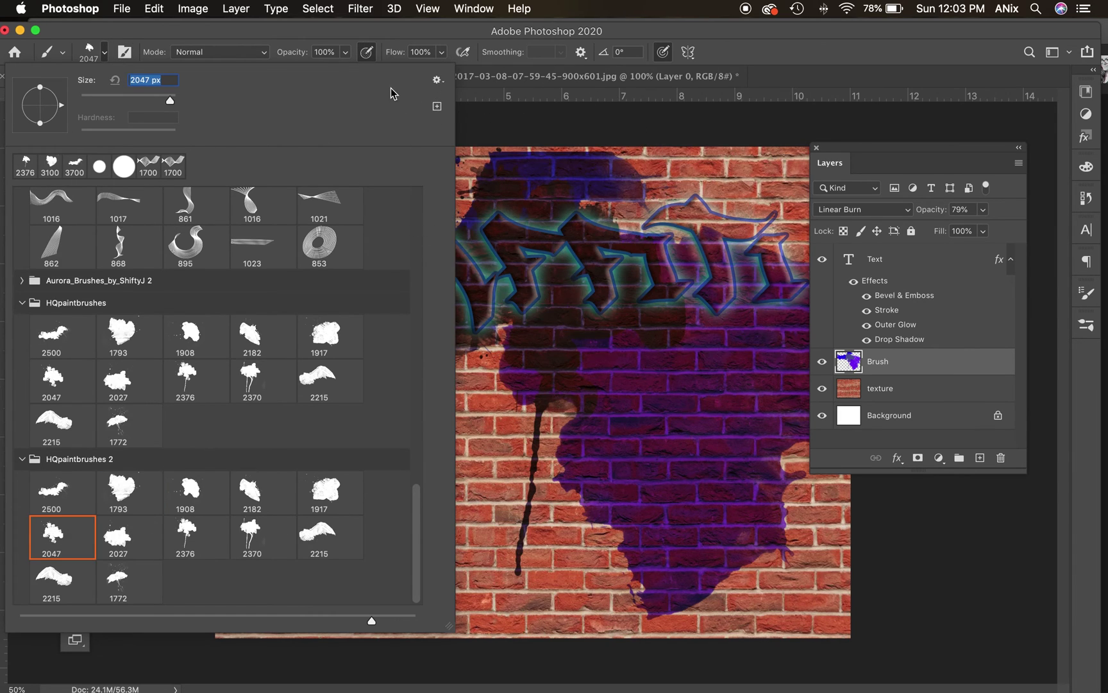
click(438, 42)
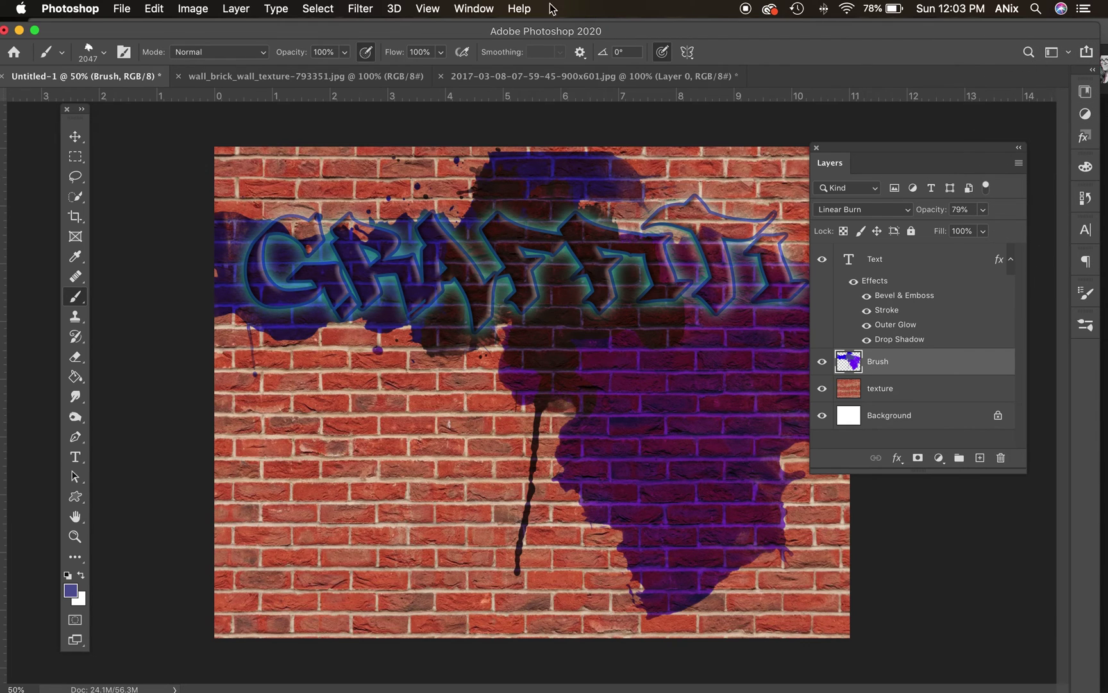
click(474, 8)
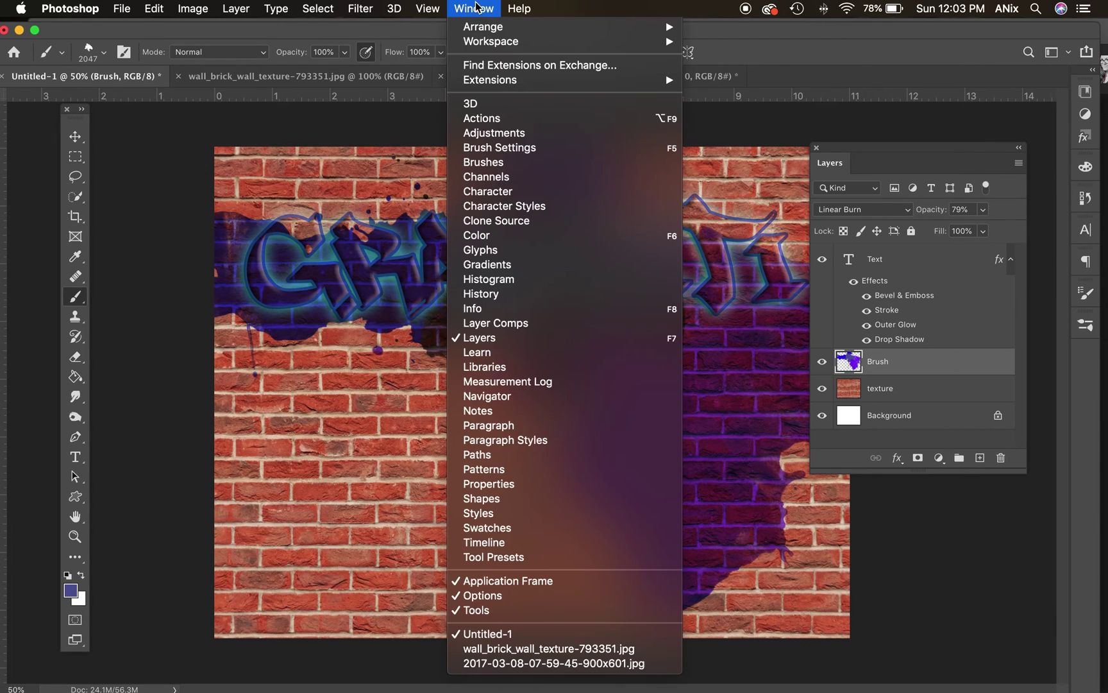
click(491, 529)
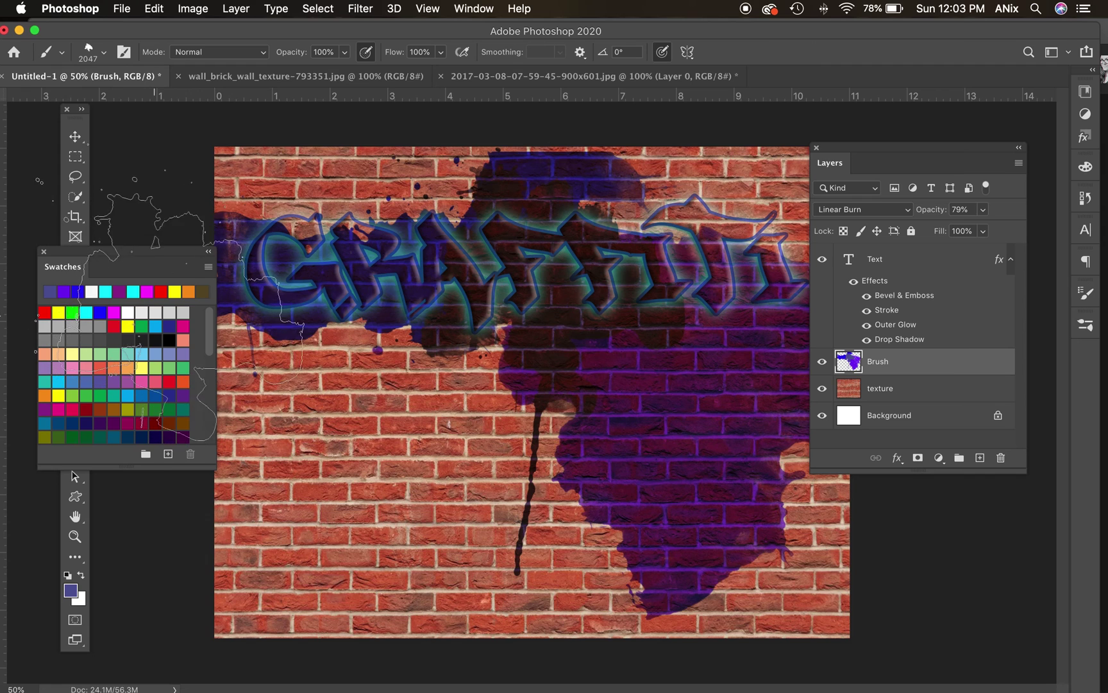
click(174, 291)
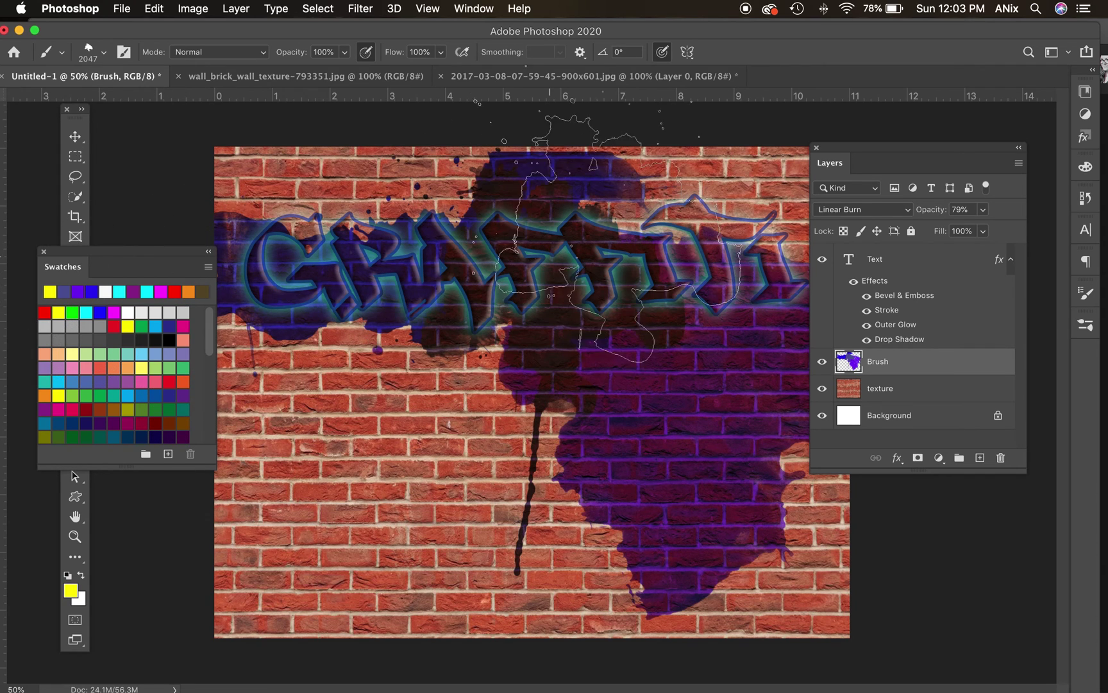
click(648, 254)
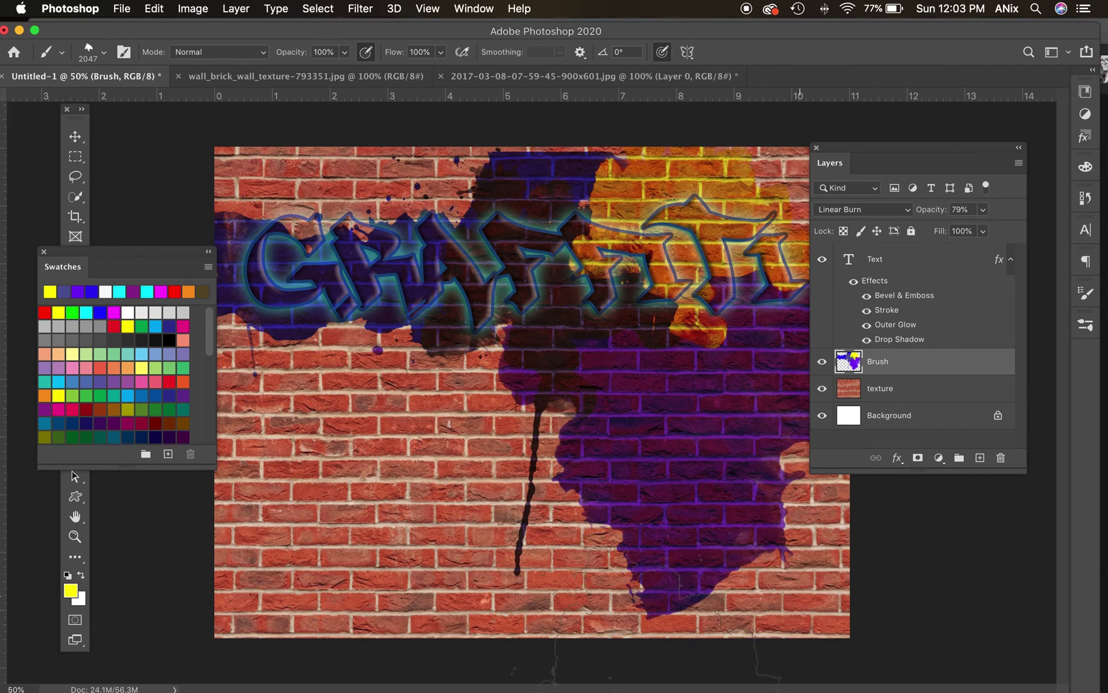
Step: Enlarge the splatter brush to 2500 px and stamp a cyan splash over the first letters, then put the swatches away
key(bracketright)
key(bracketright)
key(bracketright)
key(bracketright)
key(bracketright)
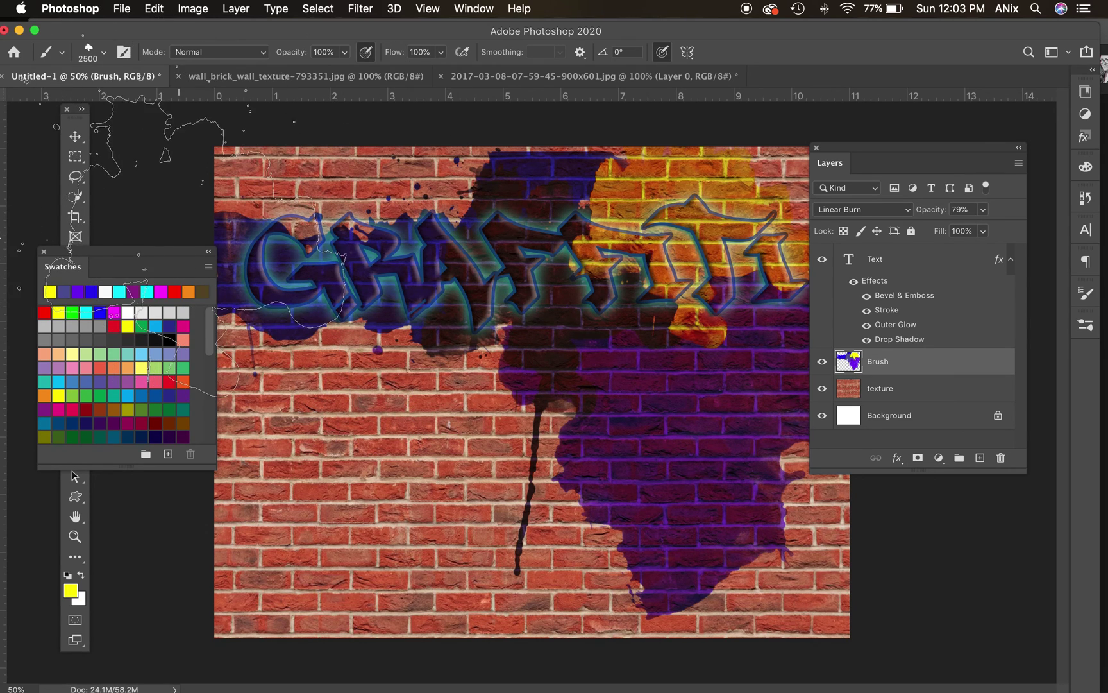
click(146, 292)
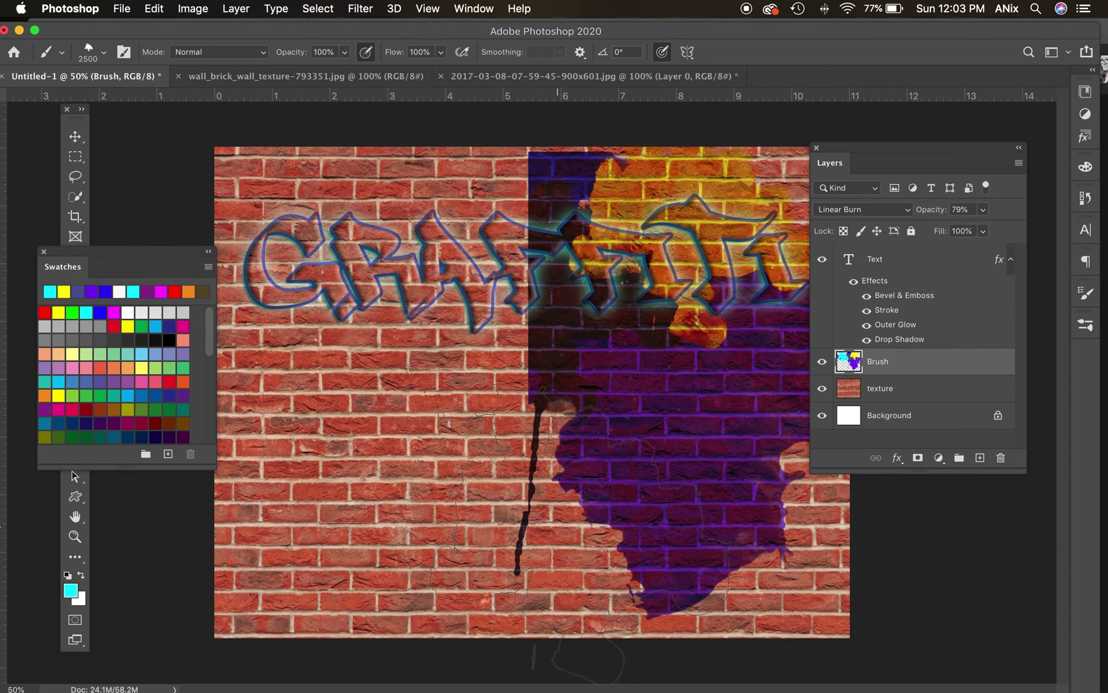
click(365, 279)
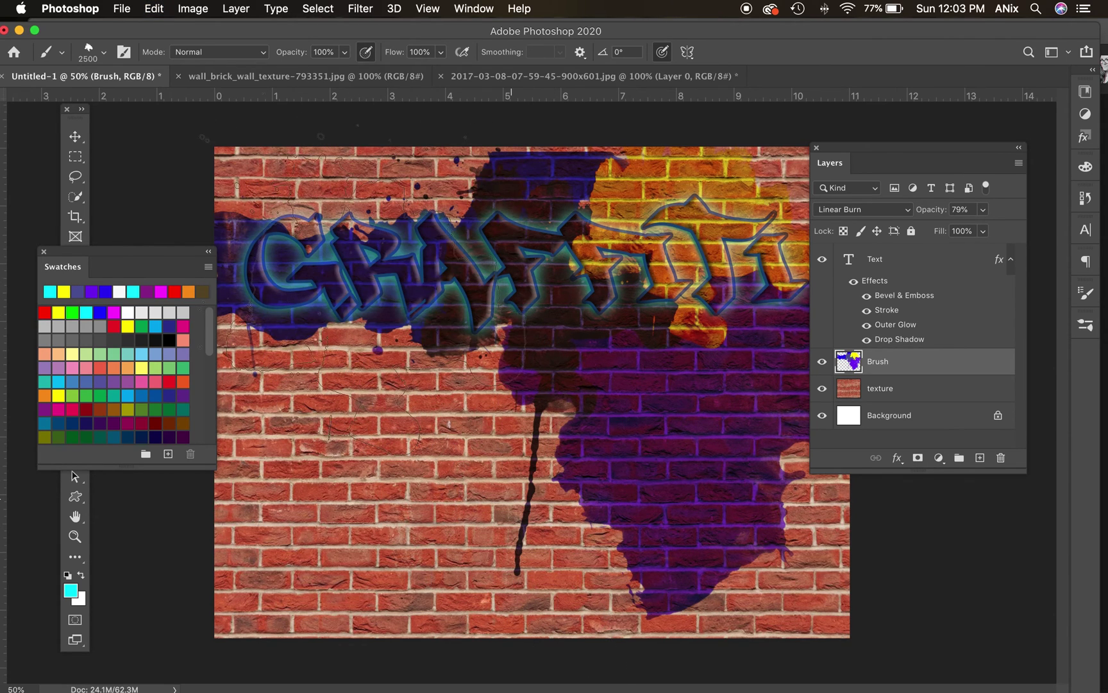
click(369, 282)
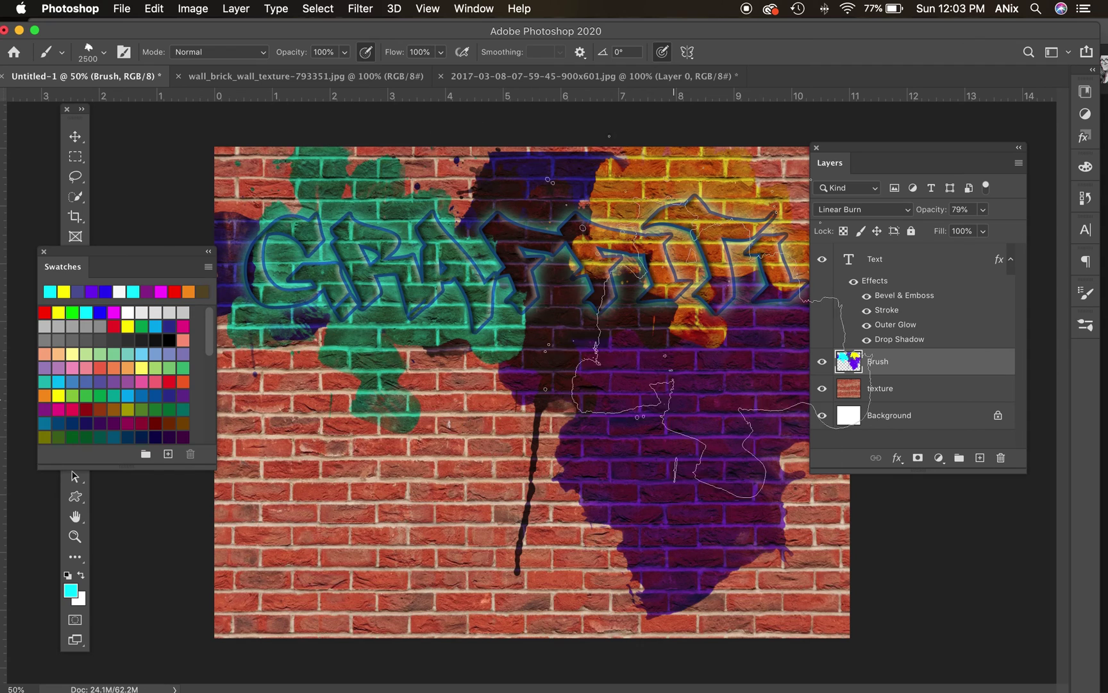
click(43, 252)
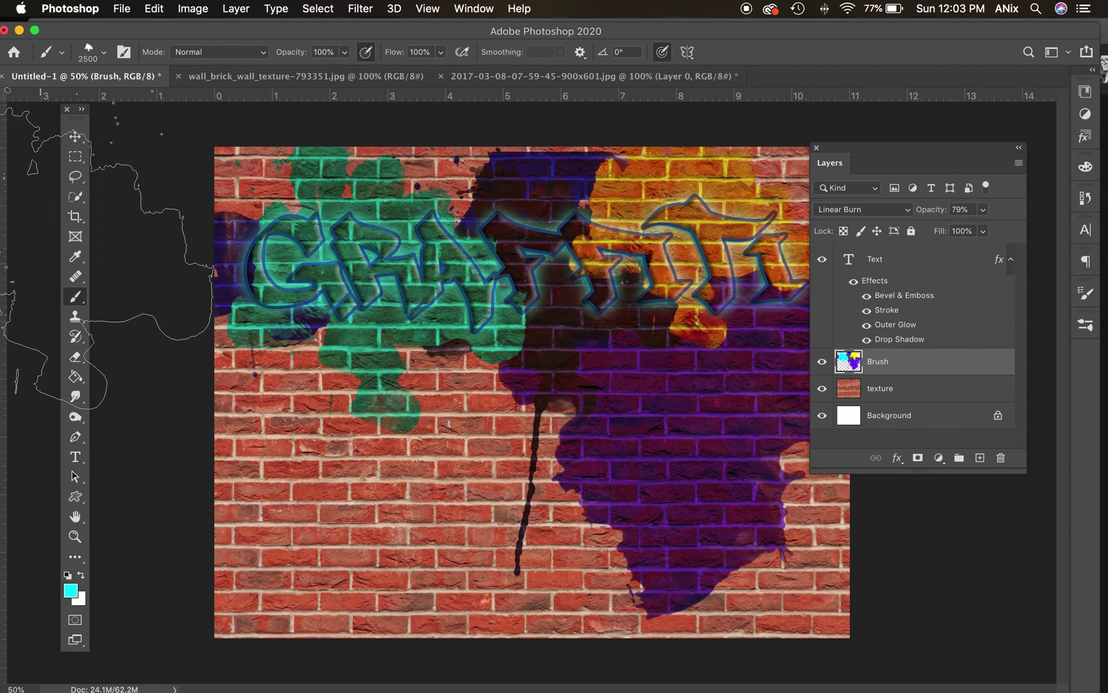
Step: Set the Text layer's blend mode to Normal
click(891, 258)
click(895, 210)
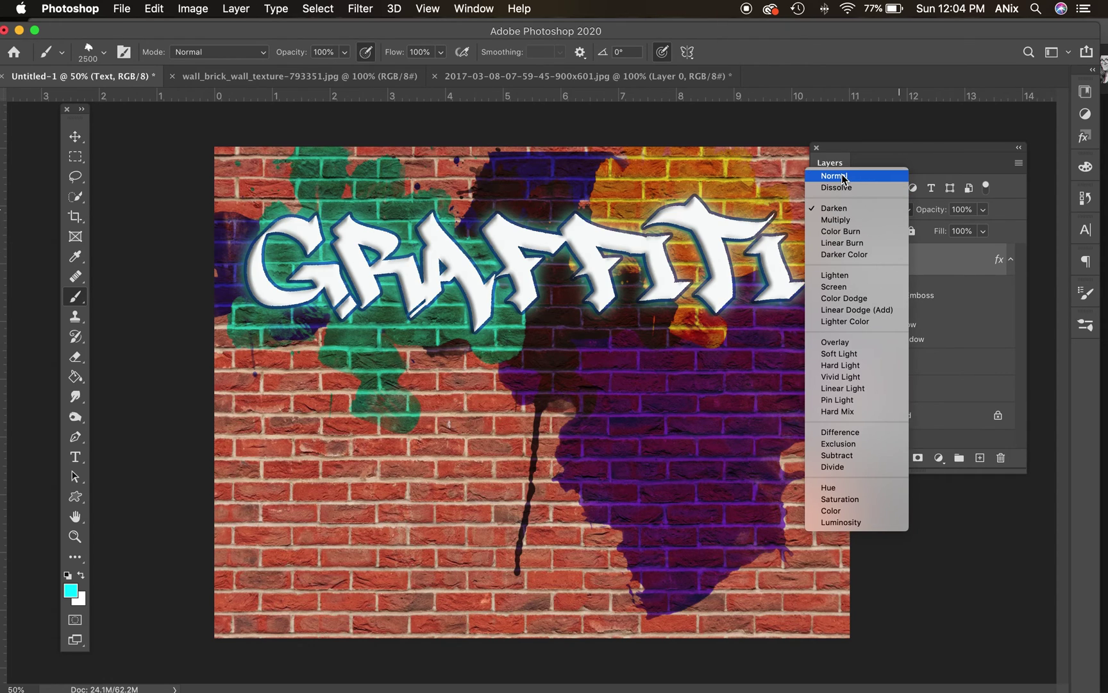
click(842, 177)
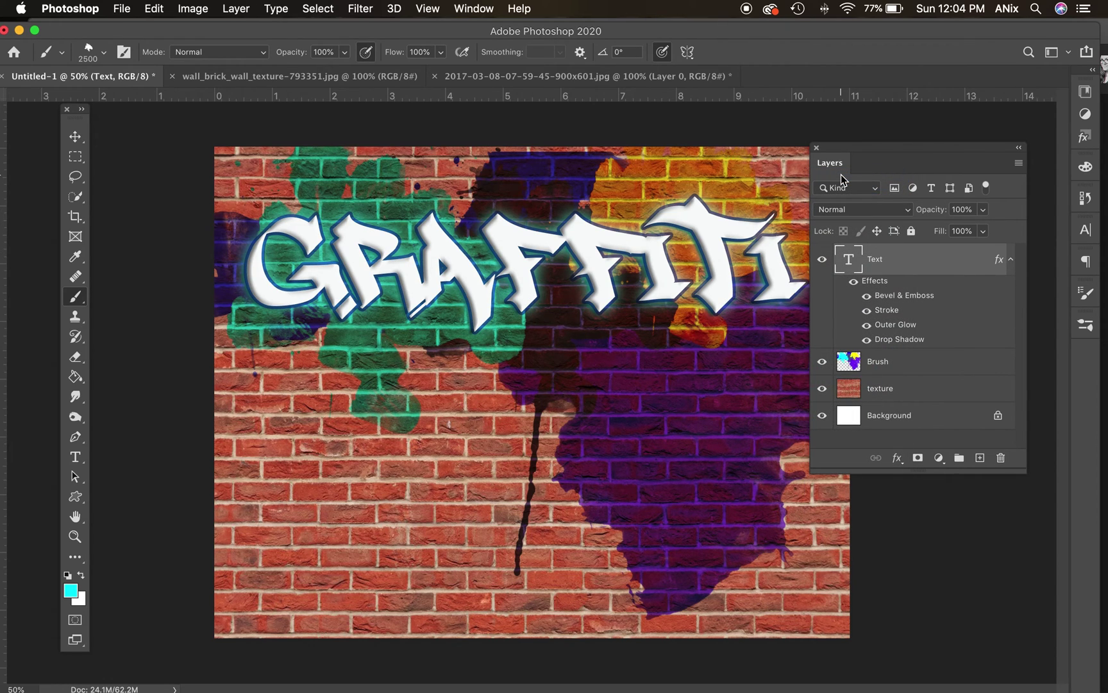
click(74, 138)
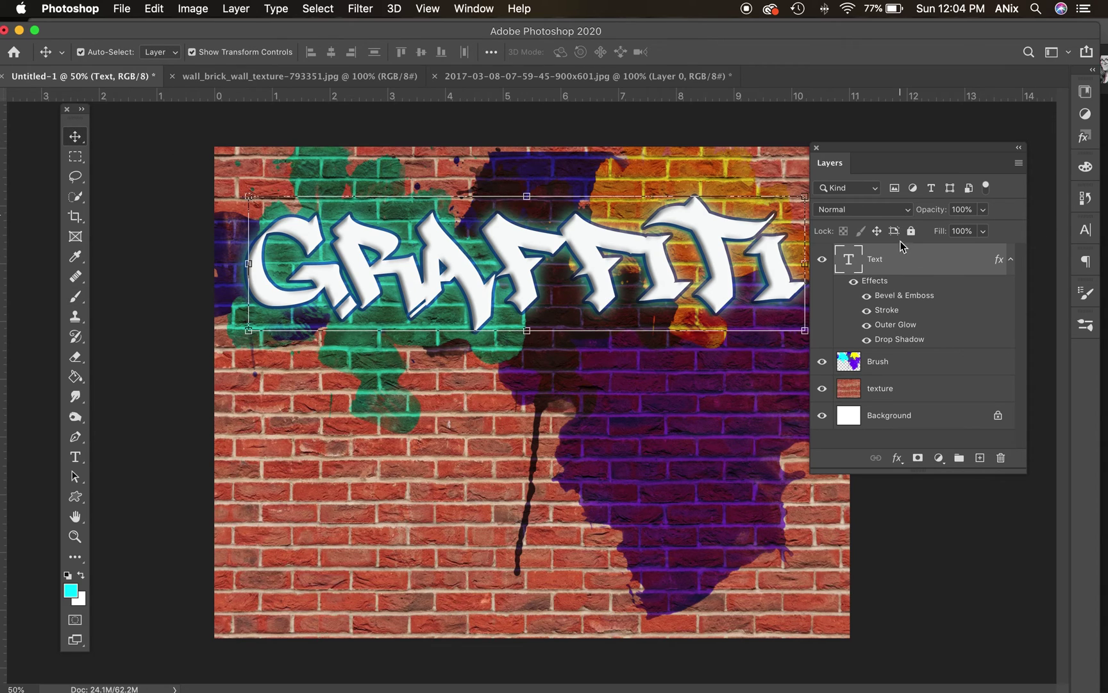
Step: Erase a splatter texture from the Brush layer's paint behind the lettering, using the 2996 eraser tip at 2500 px
click(883, 363)
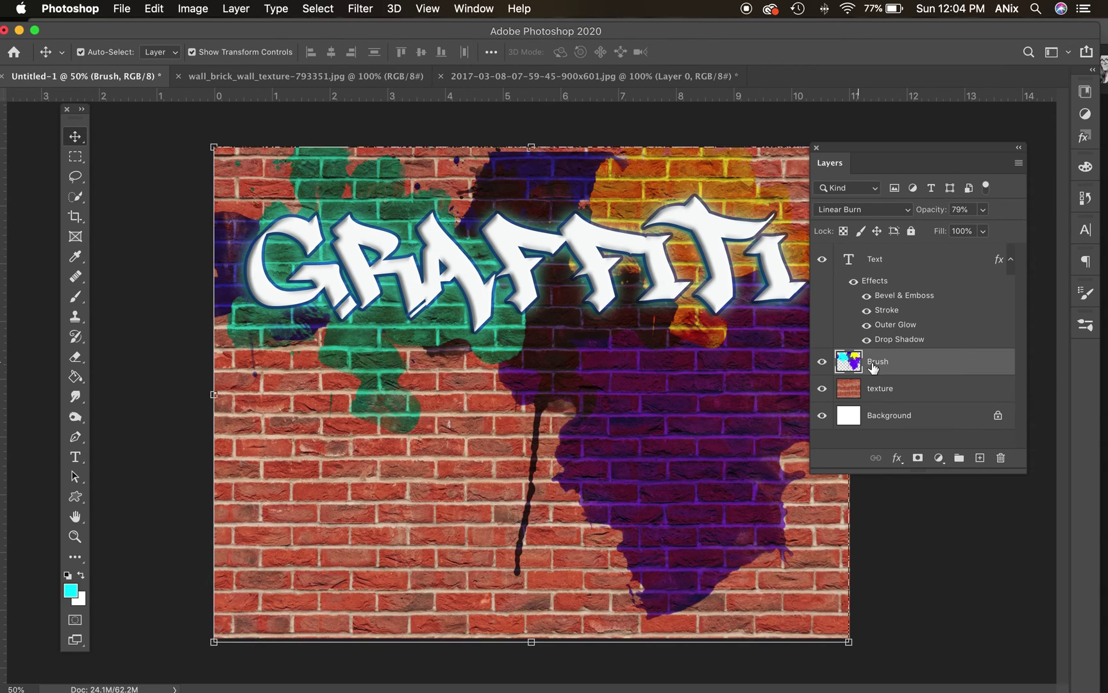
click(77, 357)
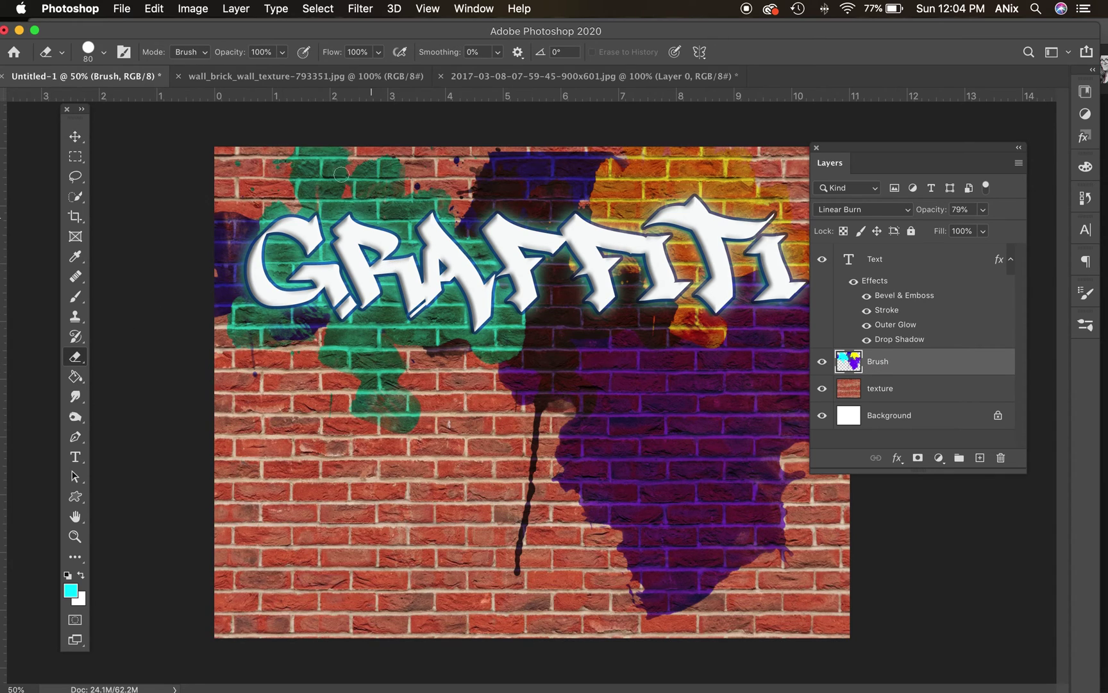
drag(324, 164, 351, 197)
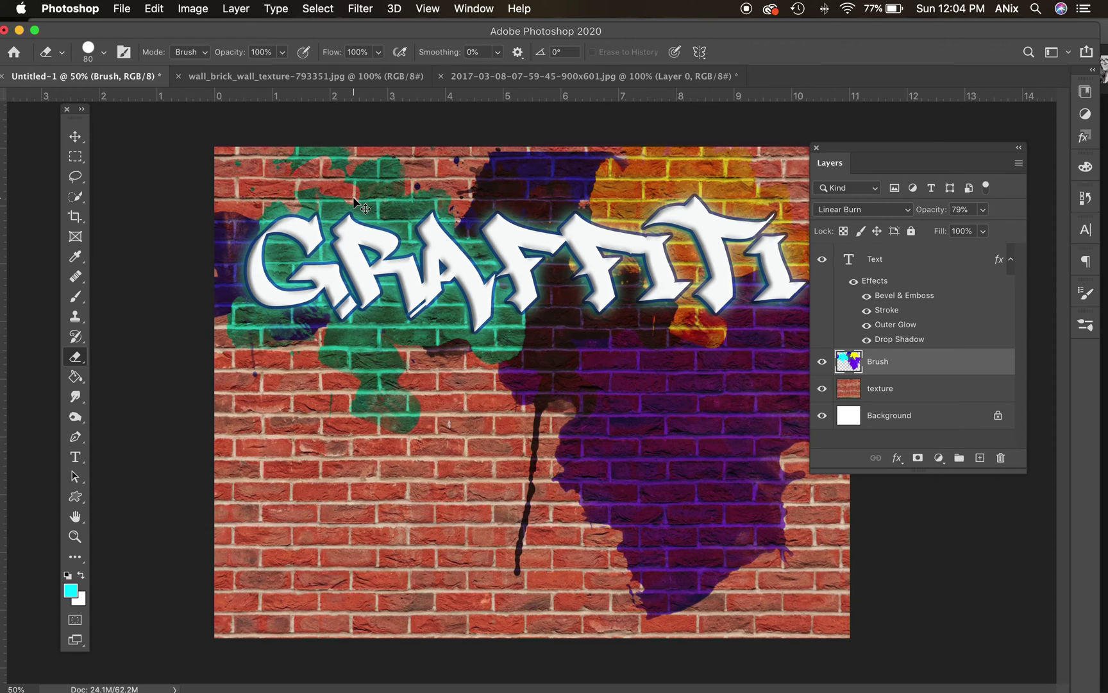
key(super+z)
click(121, 53)
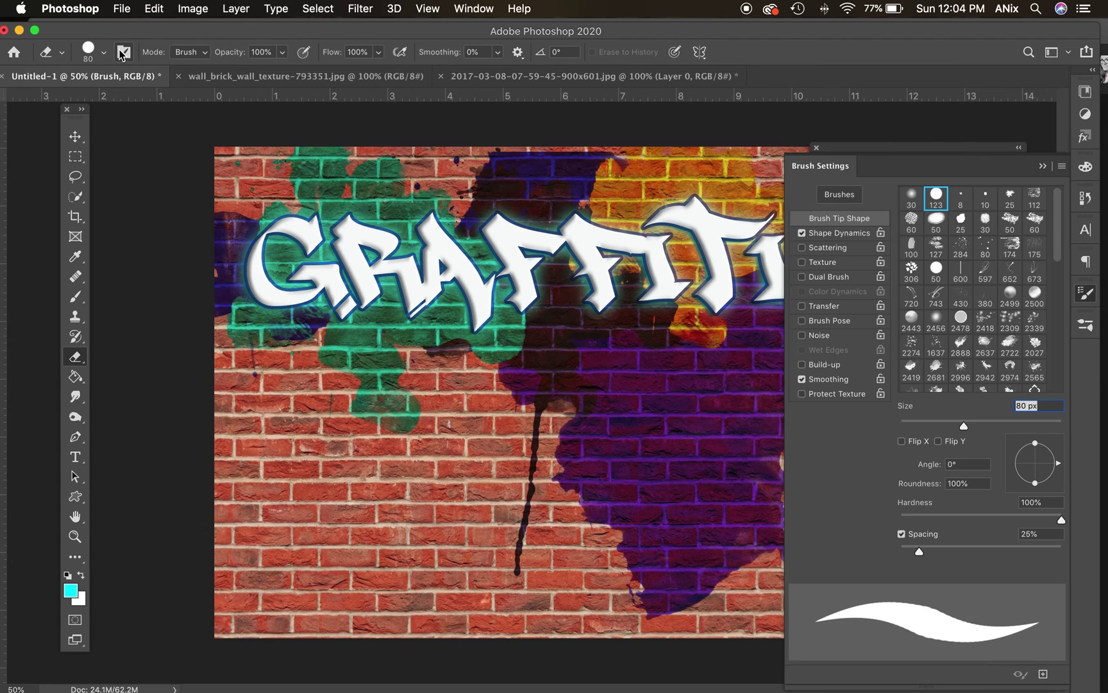
mouse_move(1059, 240)
mouse_down()
mouse_move(1058, 383)
mouse_move(1061, 272)
mouse_up()
click(961, 288)
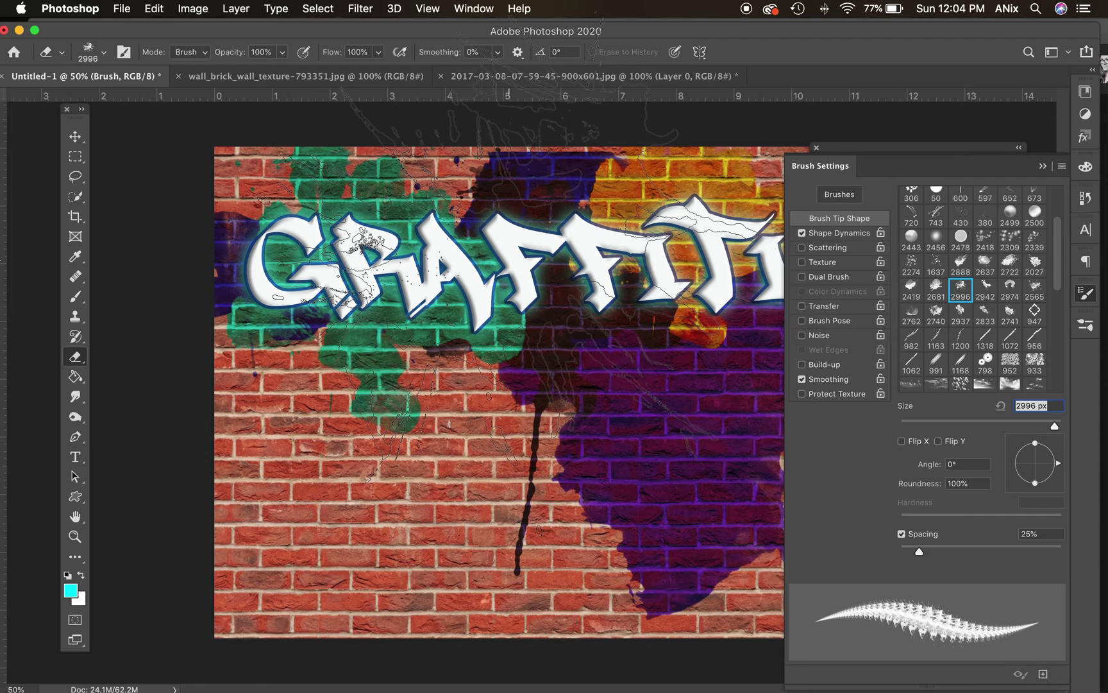
text(2600)
key(Return)
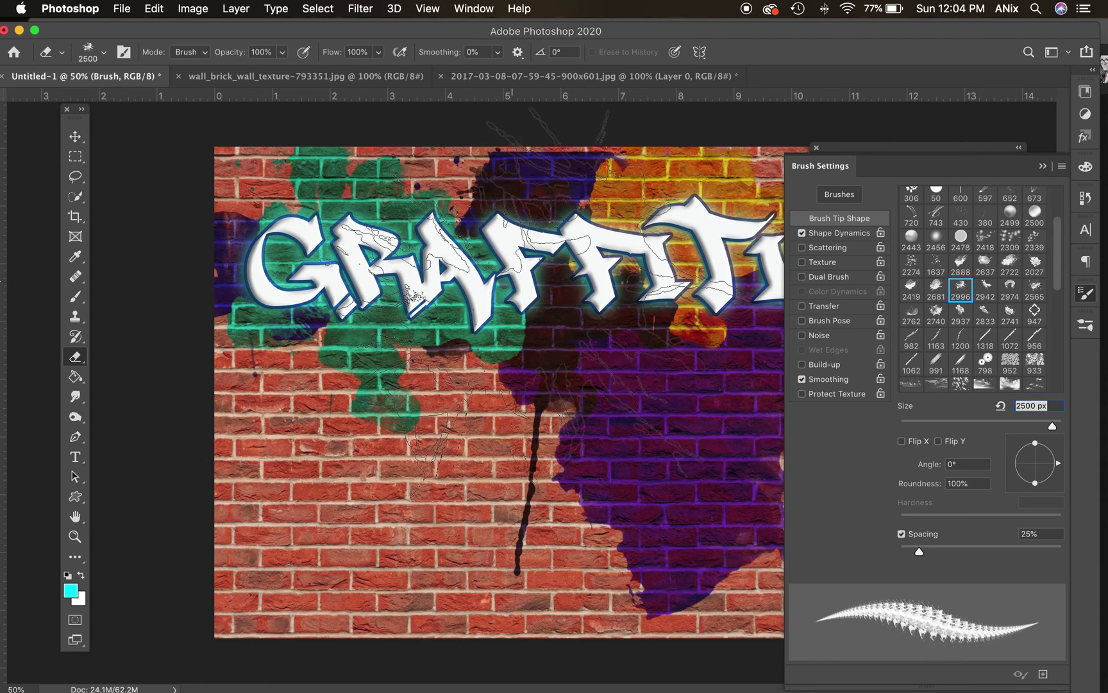
click(513, 308)
key(bracketleft)
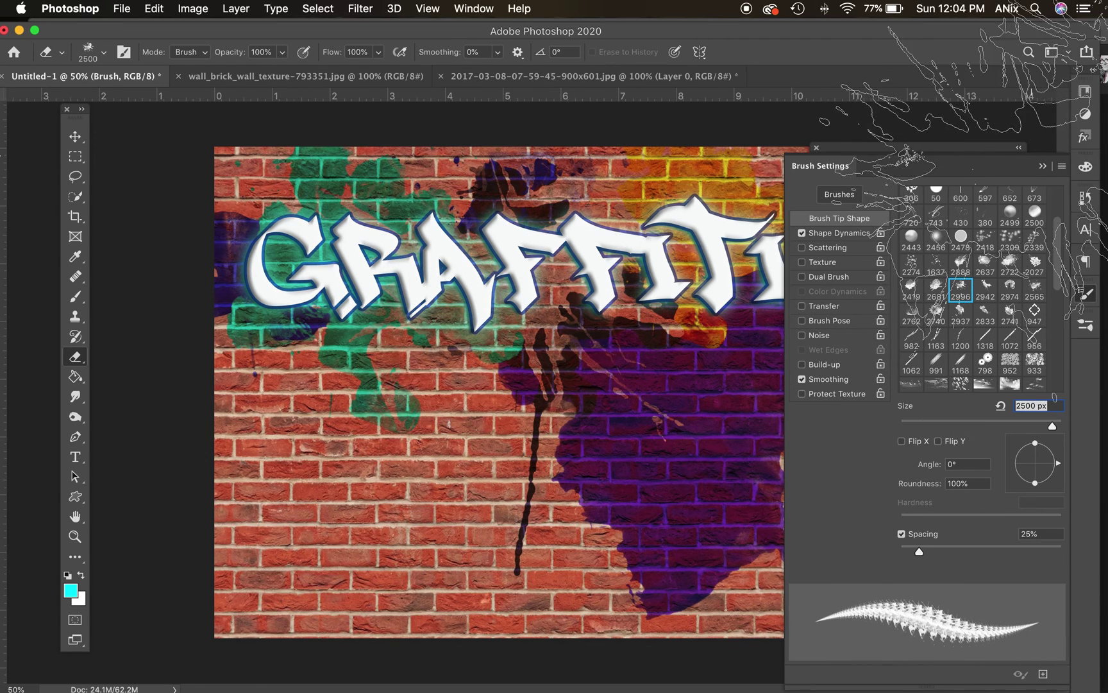
key(F5)
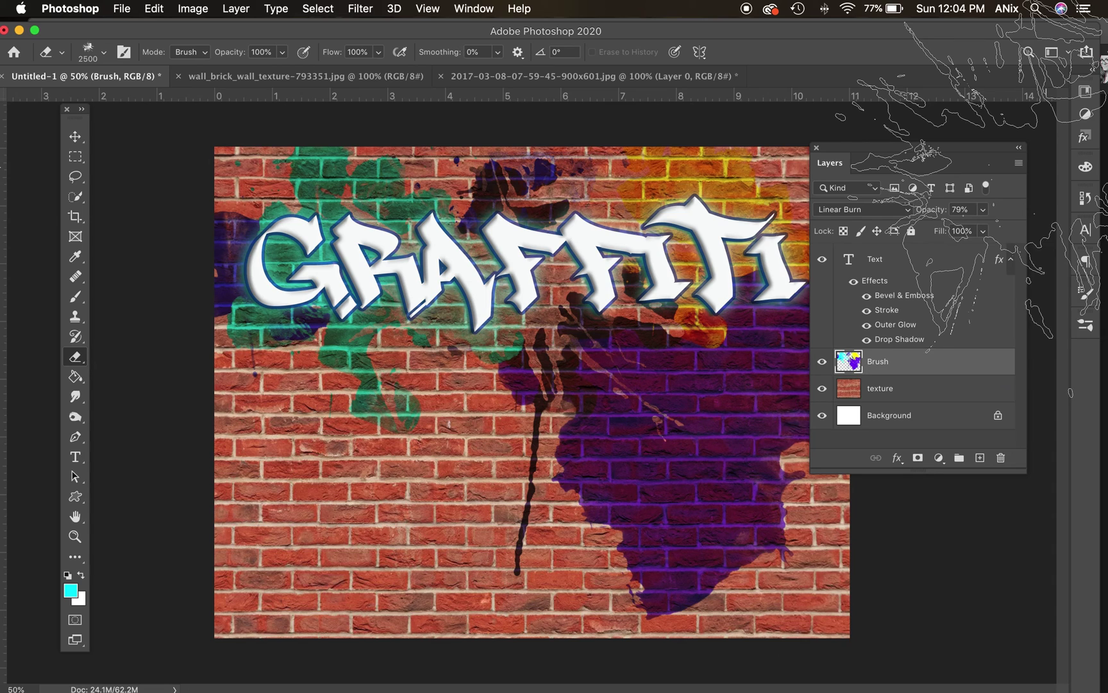
Step: Copy the Text layer's effects onto the Brush layer and hide all the copied effects
mouse_move(911, 362)
mouse_down()
mouse_move(930, 414)
mouse_move(1003, 455)
mouse_move(924, 360)
mouse_up()
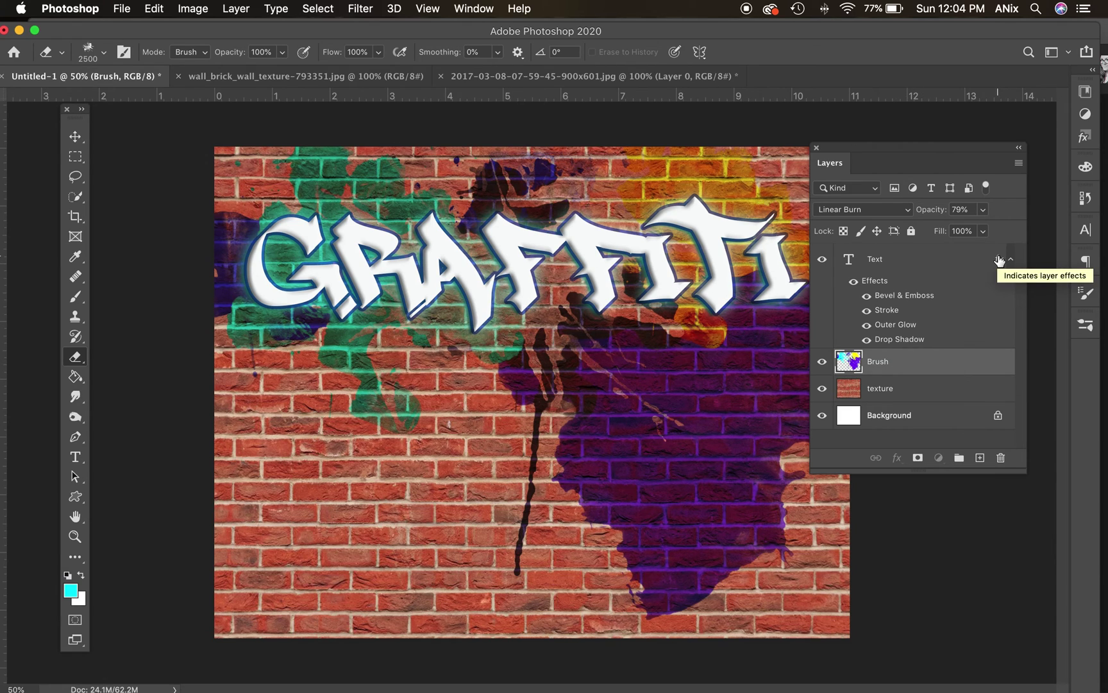
drag(999, 260, 991, 370)
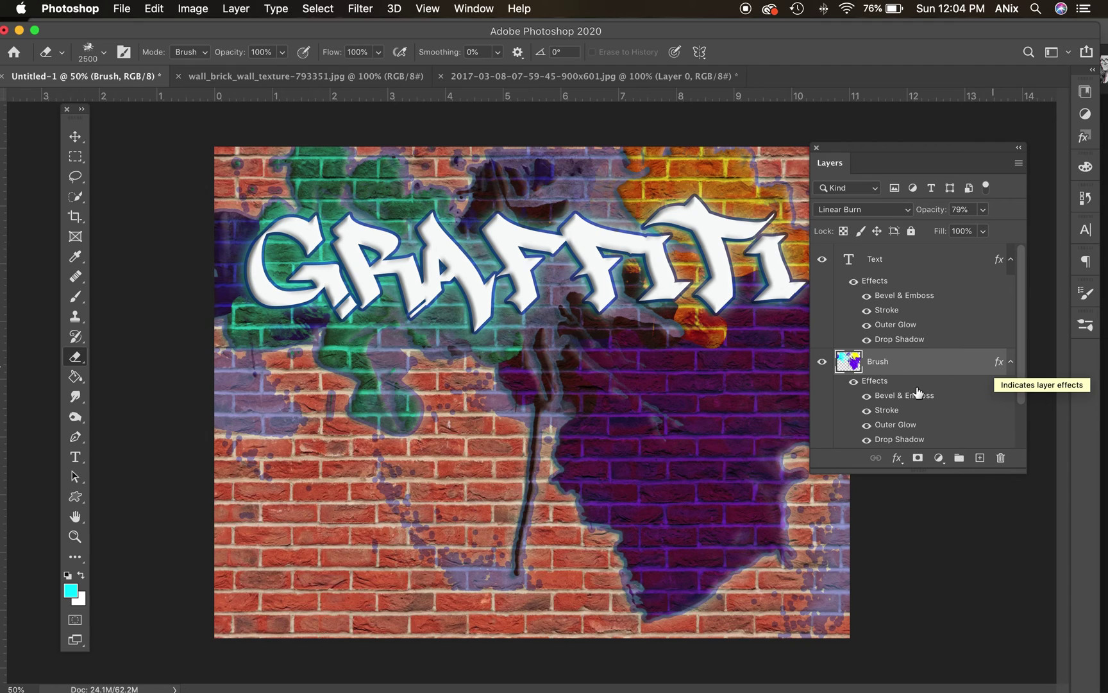
click(854, 382)
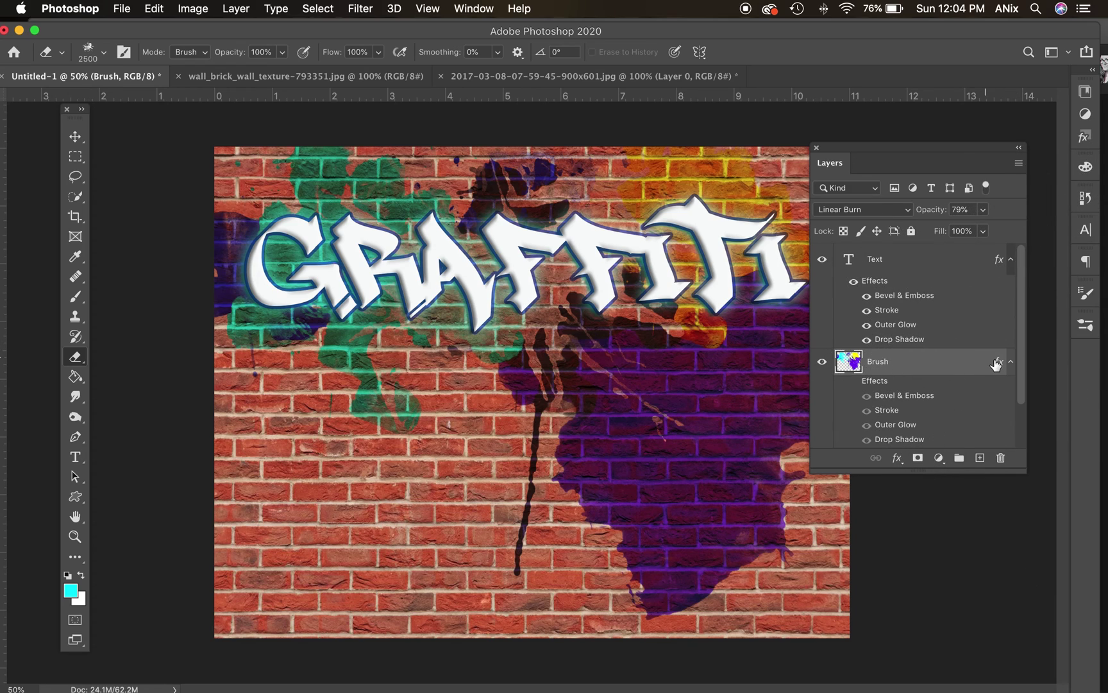
Step: Delete all the copied effects from the Brush layer
drag(999, 364, 1001, 458)
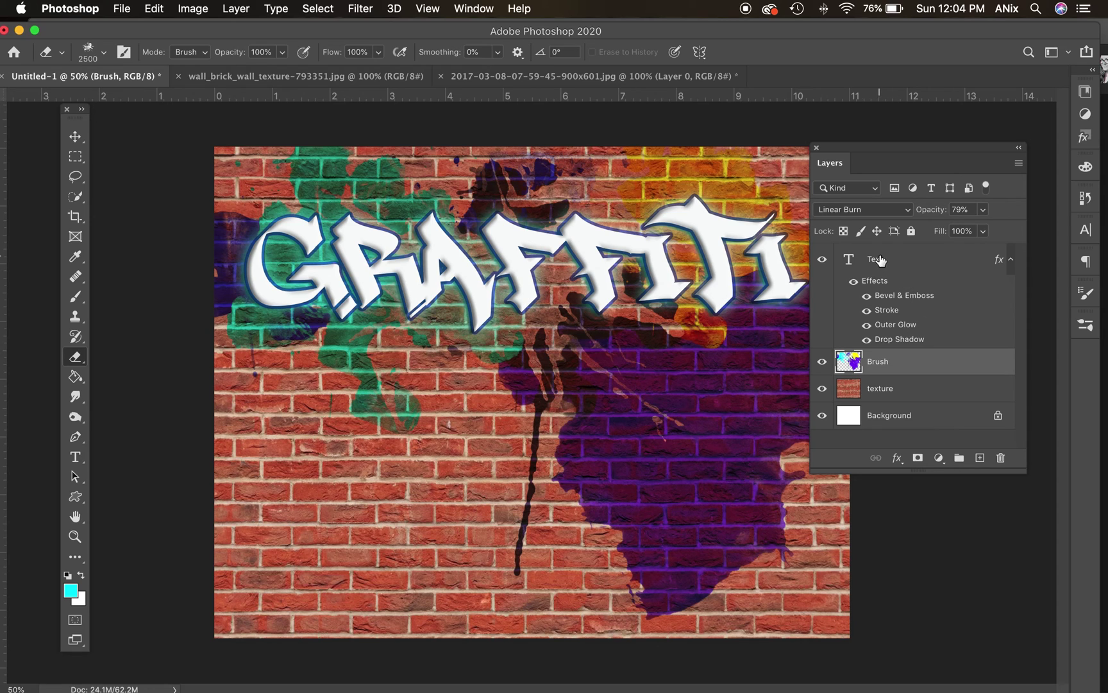
click(590, 81)
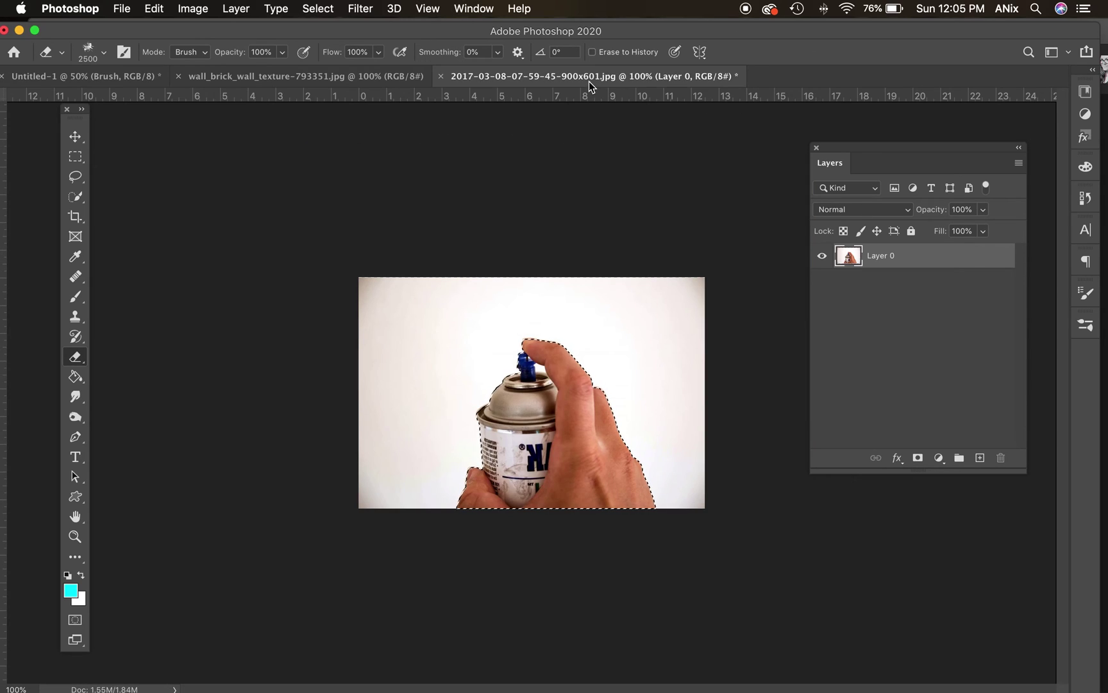
click(76, 138)
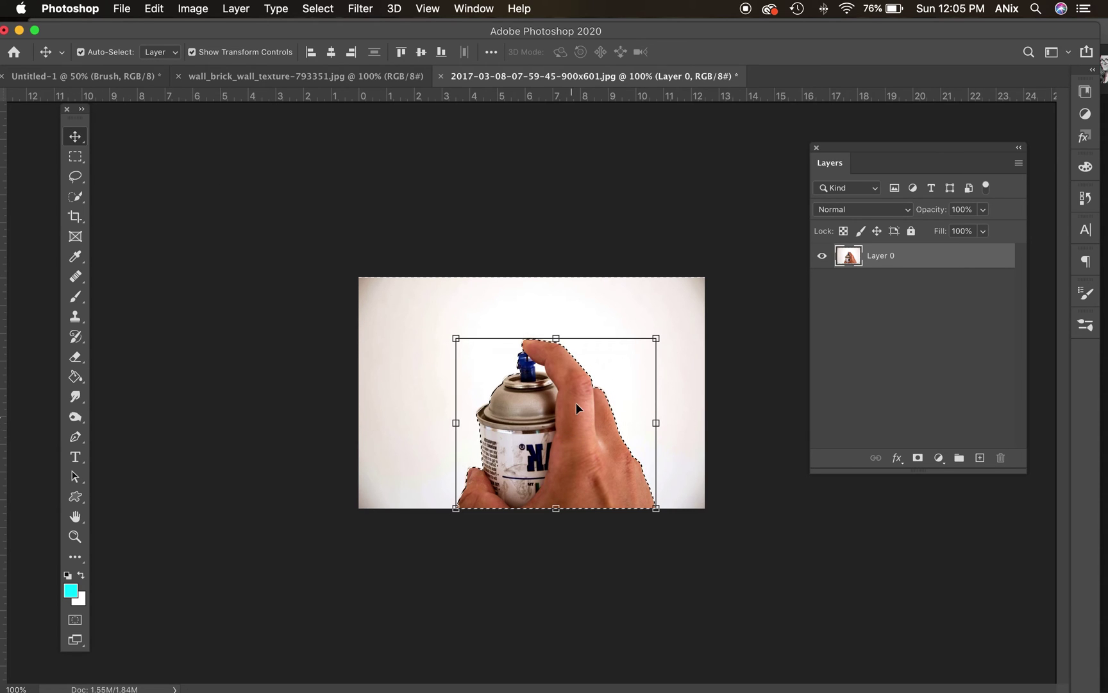
drag(574, 394, 553, 478)
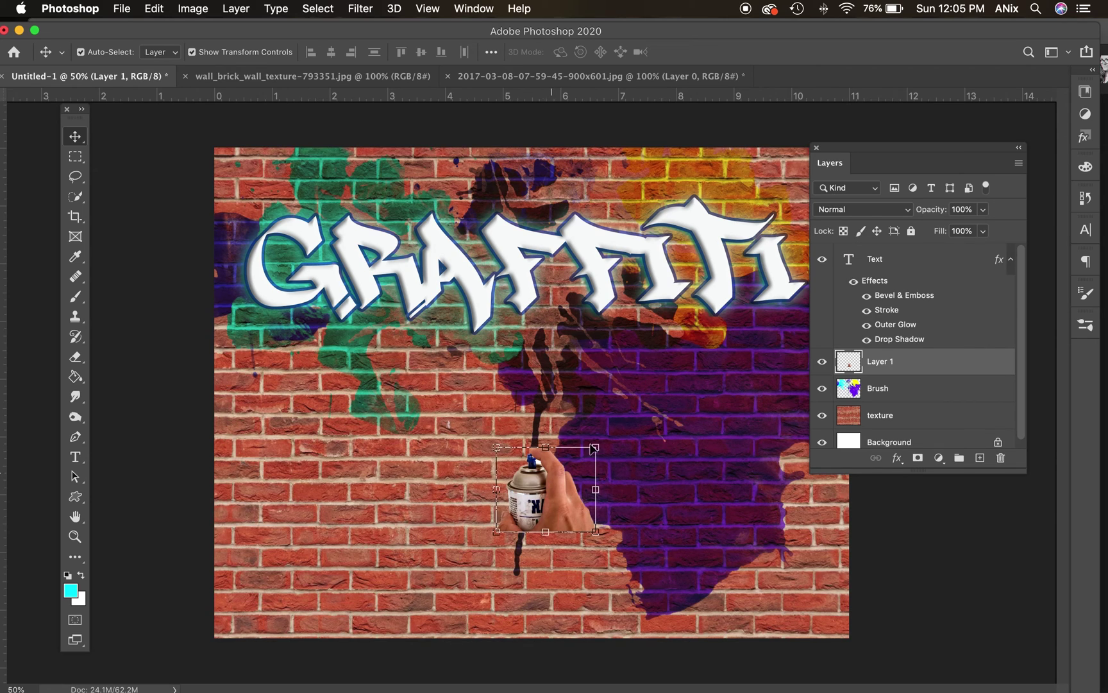
Step: Scale the hand and spray can to about 255.51% and place it in the wall's lower-right corner
drag(596, 446, 775, 270)
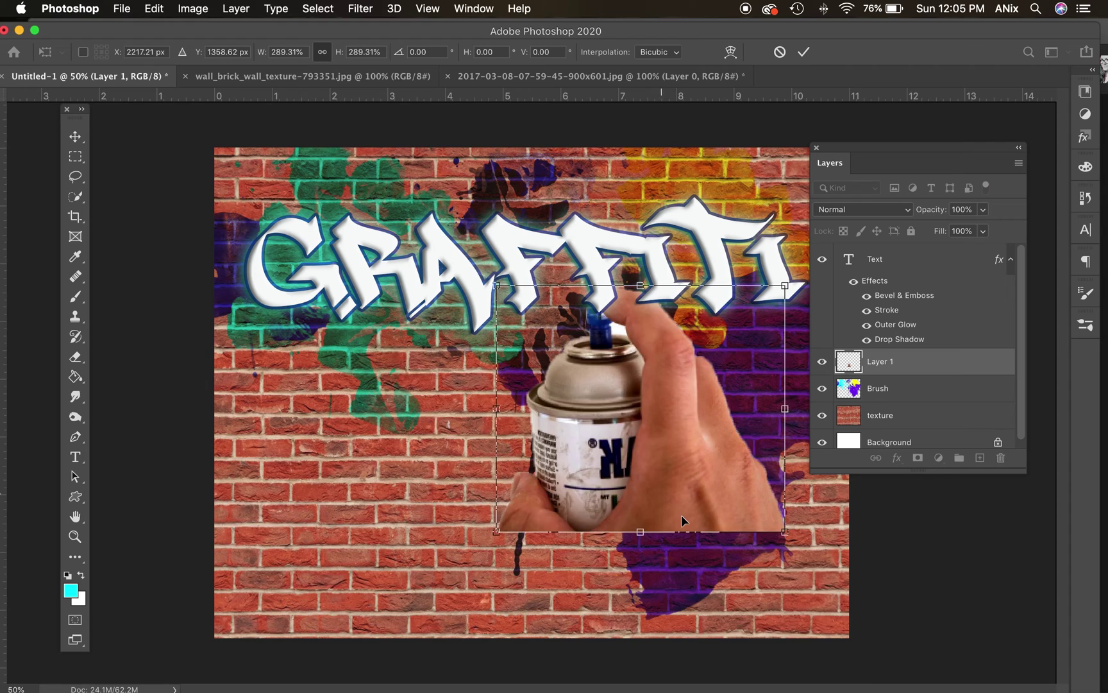
drag(681, 514, 767, 655)
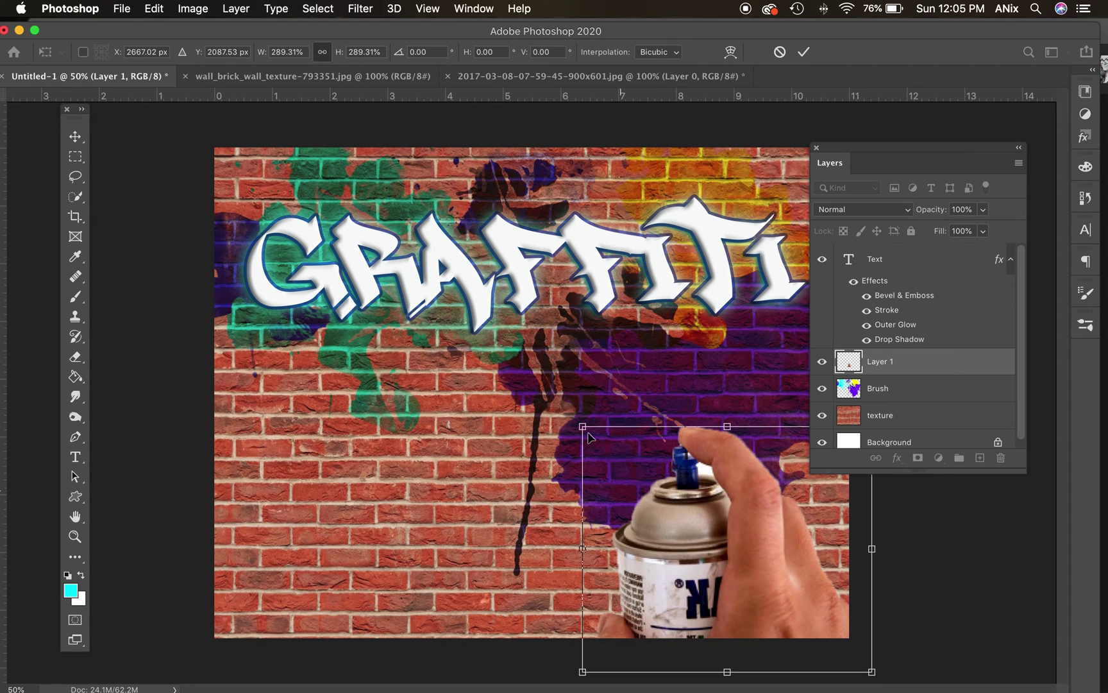
drag(582, 426, 616, 455)
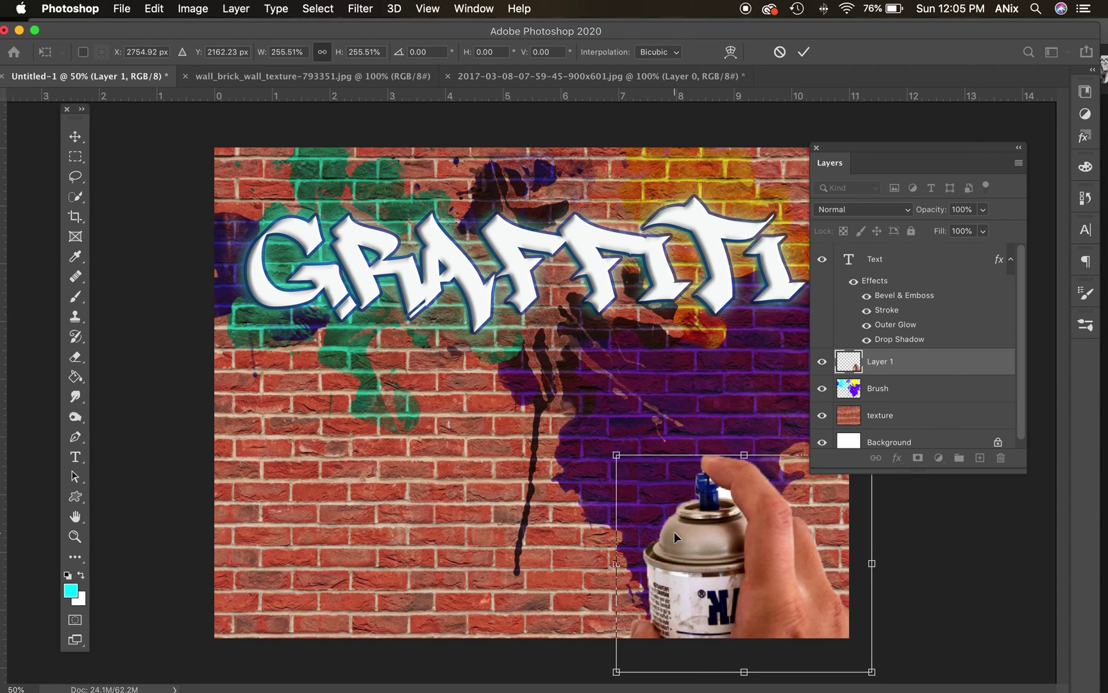
key(Return)
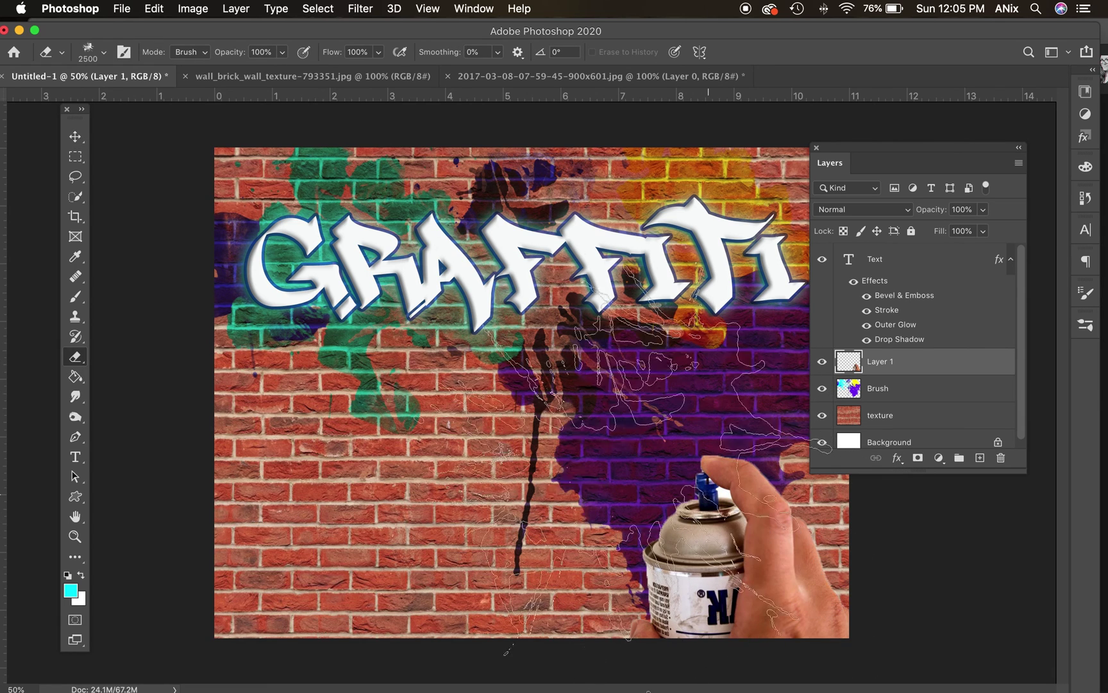
Step: Give the Eraser a hard round tip and reduce its size to 60 px
click(103, 53)
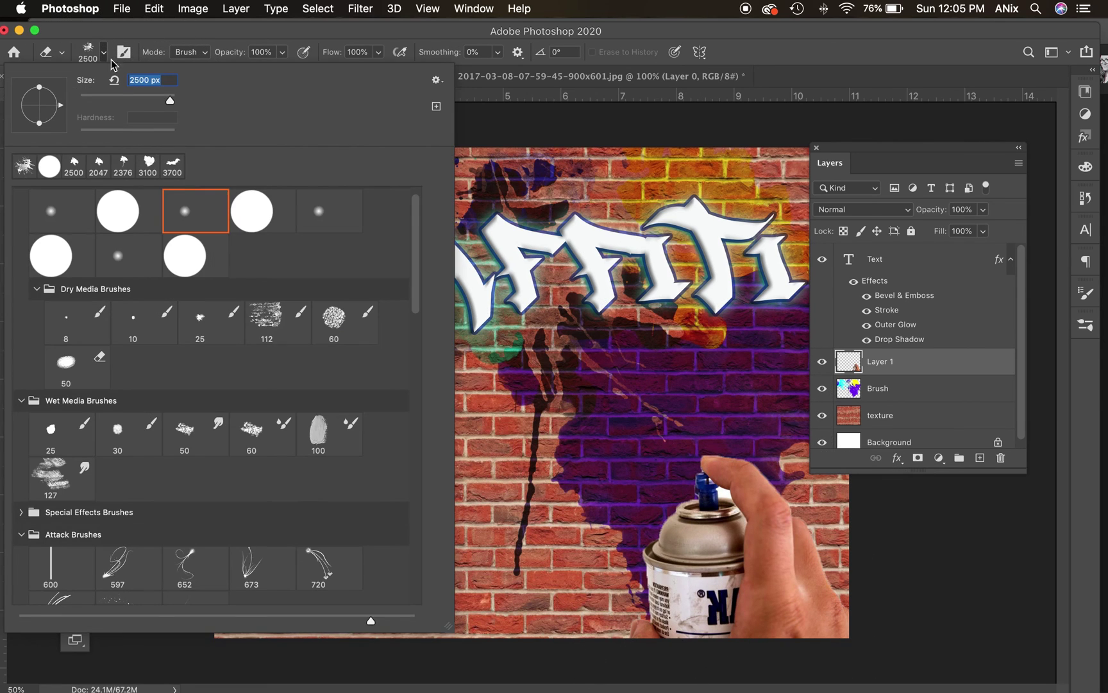
click(102, 209)
key(Return)
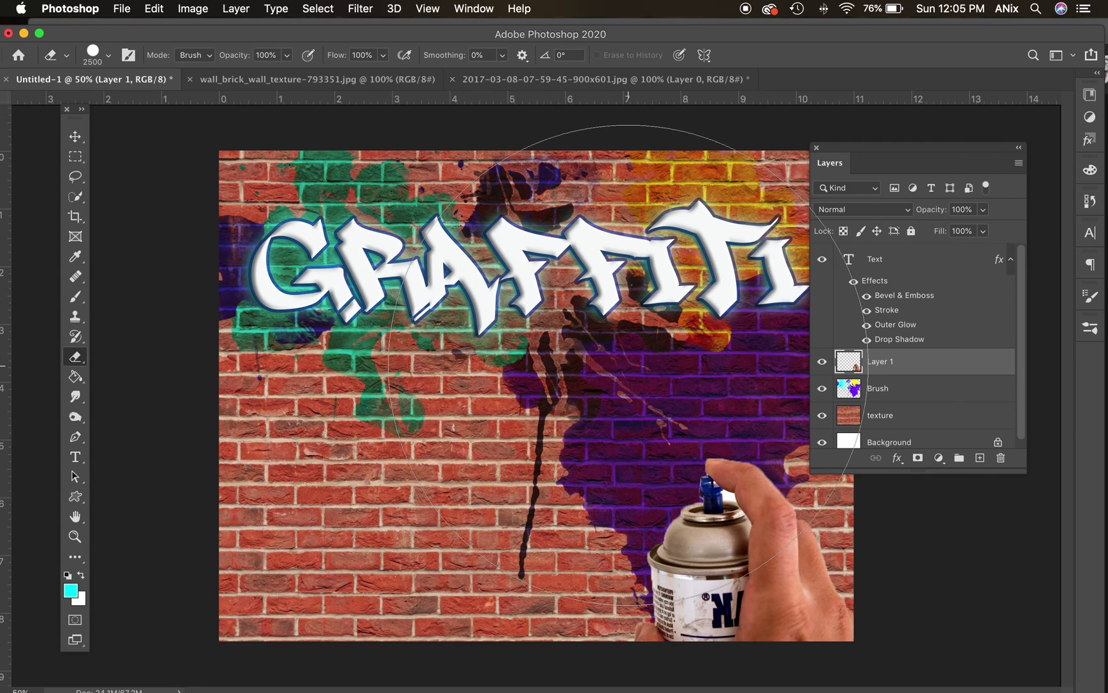
key(bracketleft)
key(bracketleft)
key(bracketleft)
key(bracketleft)
key(bracketleft)
key(bracketleft)
key(bracketleft)
key(bracketleft)
key(bracketleft)
key(bracketleft)
key(bracketleft)
key(bracketleft)
key(bracketleft)
key(bracketleft)
key(bracketleft)
key(bracketleft)
key(bracketleft)
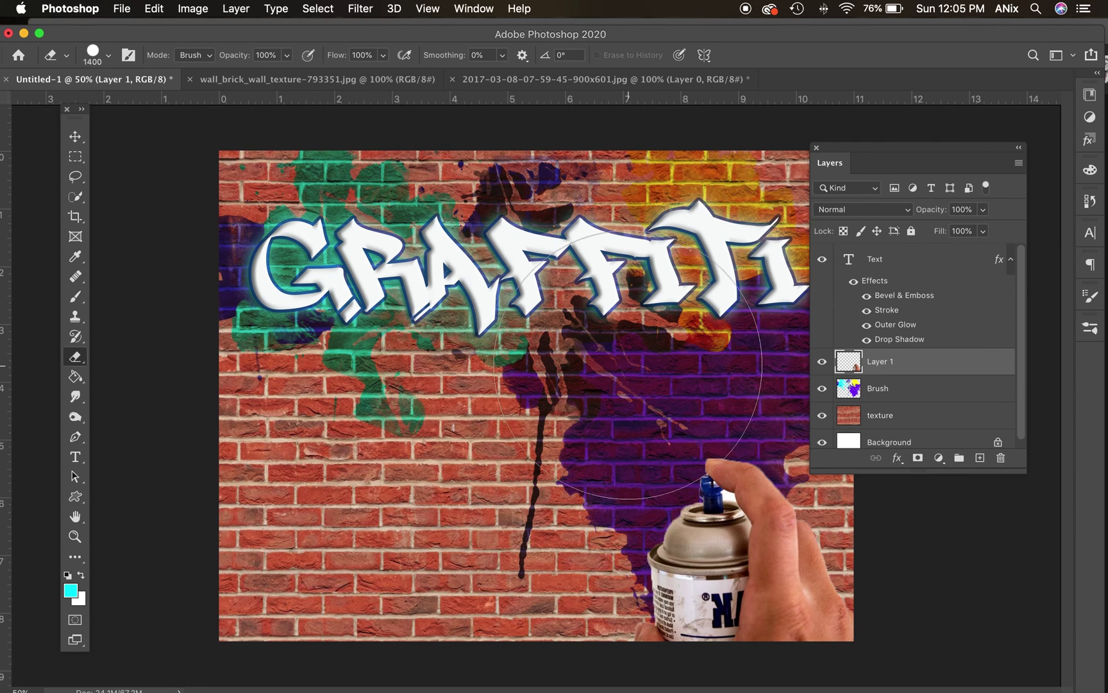
key(bracketleft)
key(bracketleft)
key(bracketleft)
key(bracketleft)
key(bracketleft)
key(bracketleft)
key(bracketleft)
key(bracketleft)
key(bracketleft)
key(bracketleft)
key(bracketleft)
key(bracketleft)
key(bracketleft)
key(bracketleft)
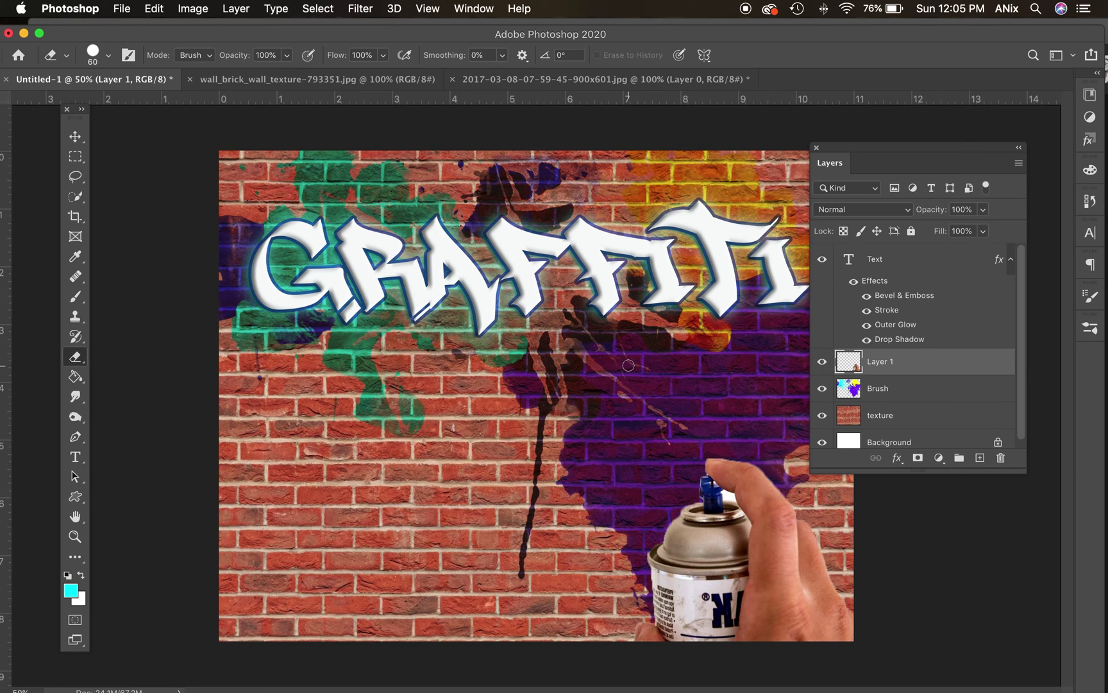
Step: Try to erase the white patch between the nozzle and the finger with a 10 px eraser
key(super+equal)
key(super+equal)
key(super+equal)
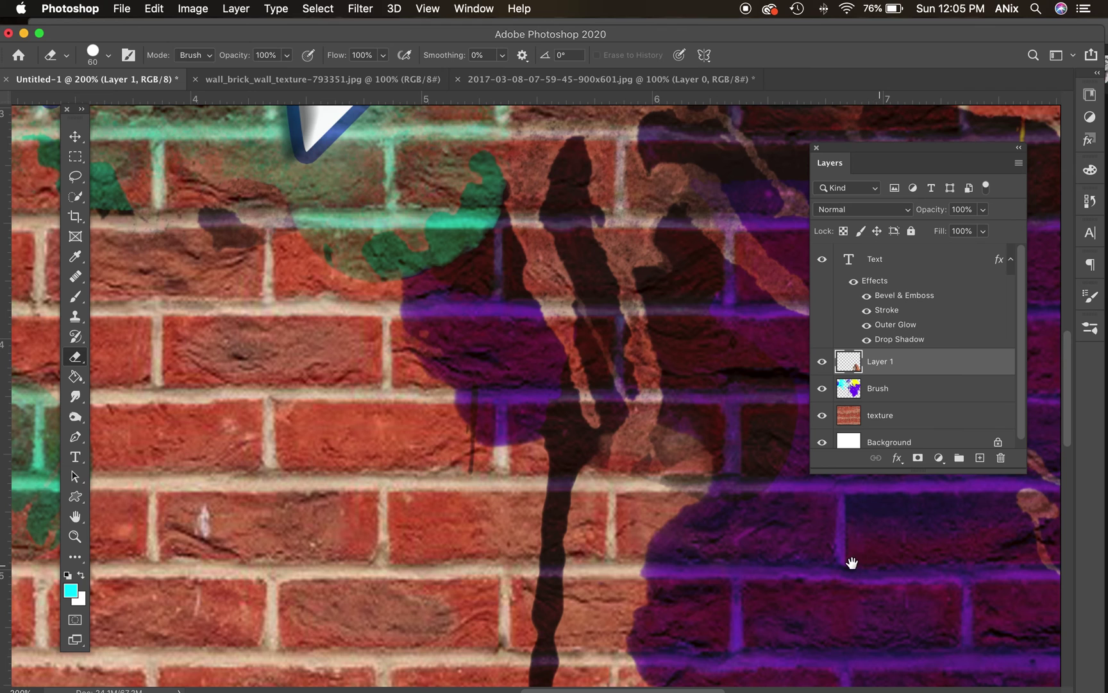
mouse_move(852, 562)
mouse_down()
mouse_move(635, 455)
mouse_move(413, 287)
mouse_move(515, 361)
mouse_move(553, 415)
mouse_move(390, 385)
mouse_up()
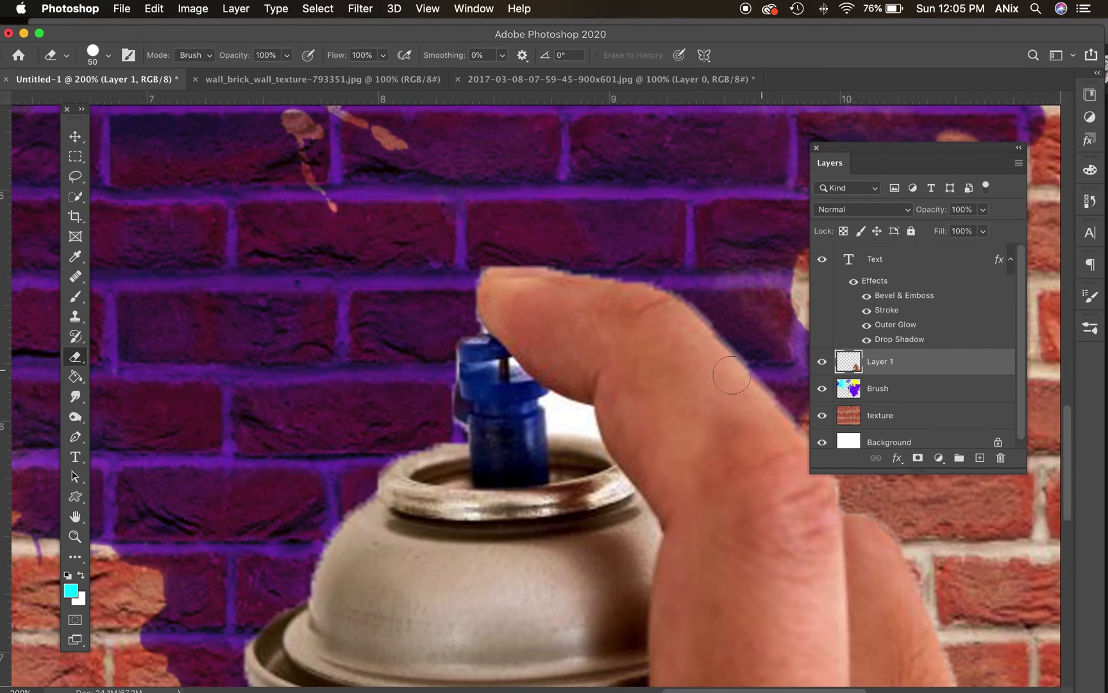
key(bracketleft)
key(bracketleft)
key(bracketleft)
key(bracketleft)
mouse_move(547, 432)
mouse_down()
mouse_move(598, 435)
mouse_move(593, 405)
mouse_move(559, 400)
mouse_up()
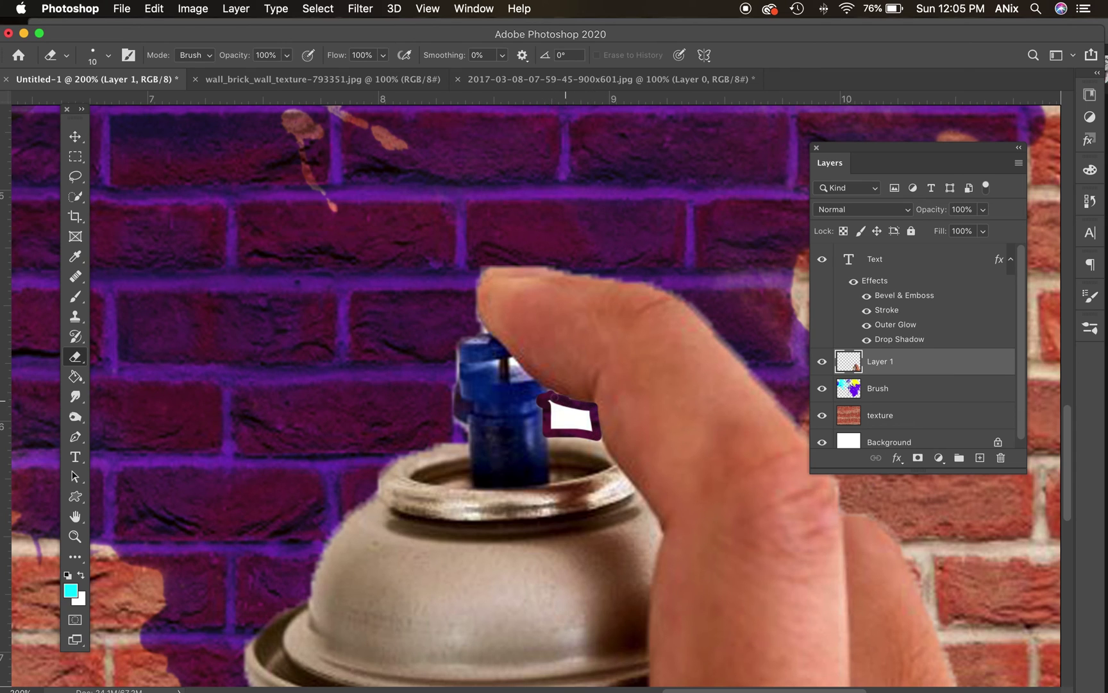
key(super+z)
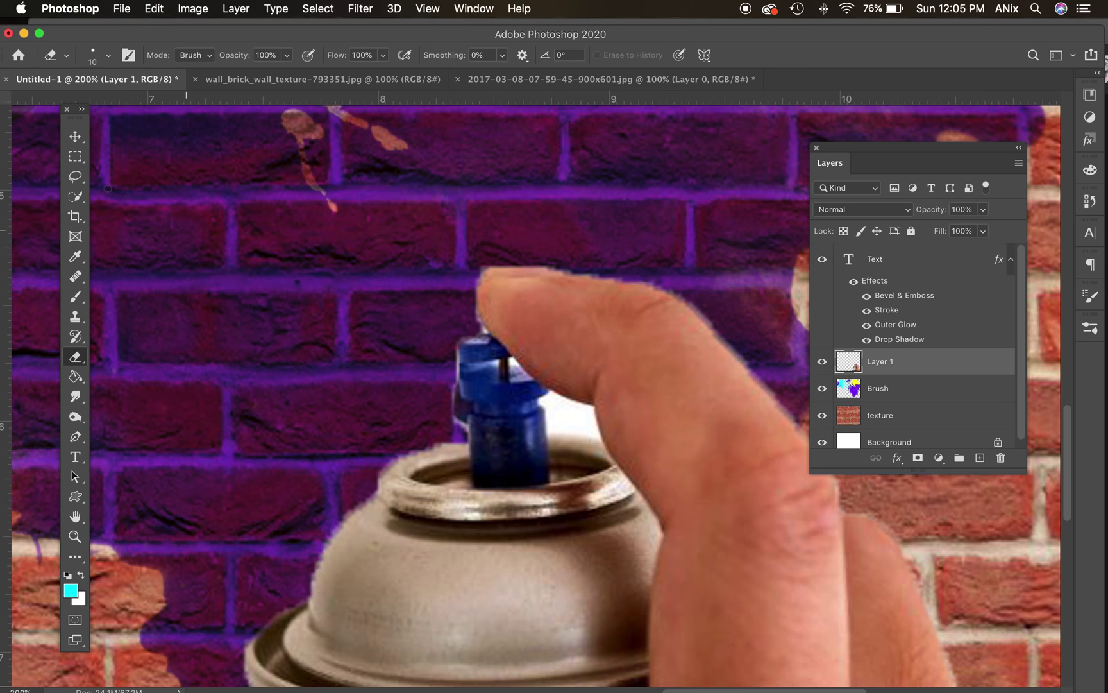
Step: Select the white patch between the nozzle and the finger with the Magic Wand, delete it and clear the selection
drag(72, 202, 130, 223)
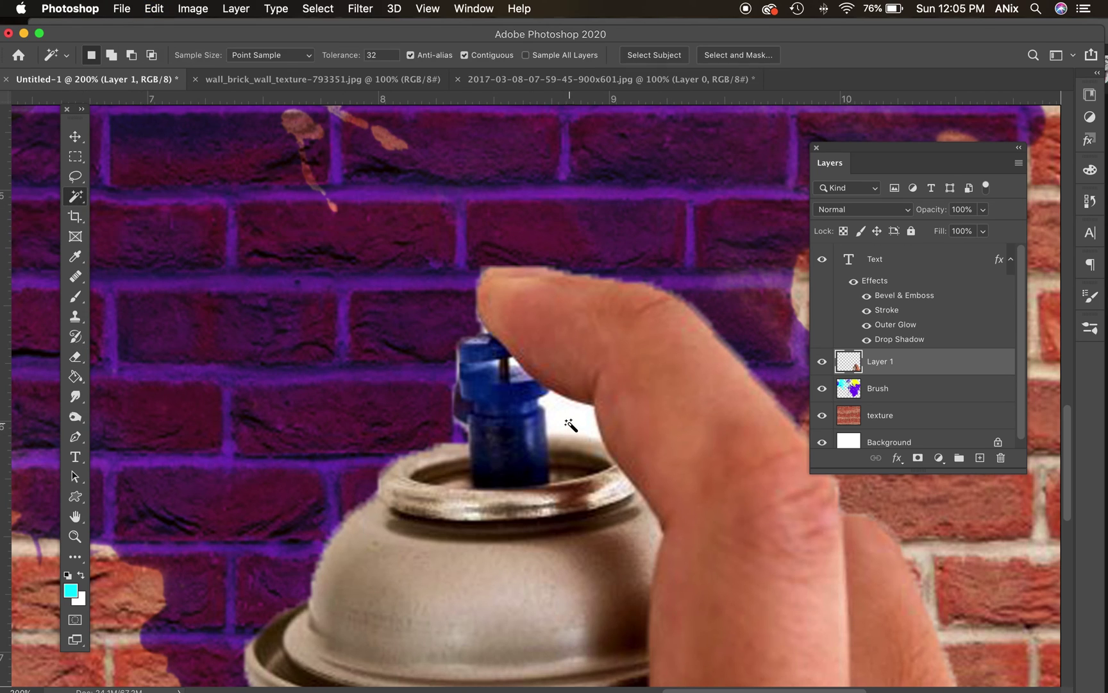
click(570, 427)
key(Delete)
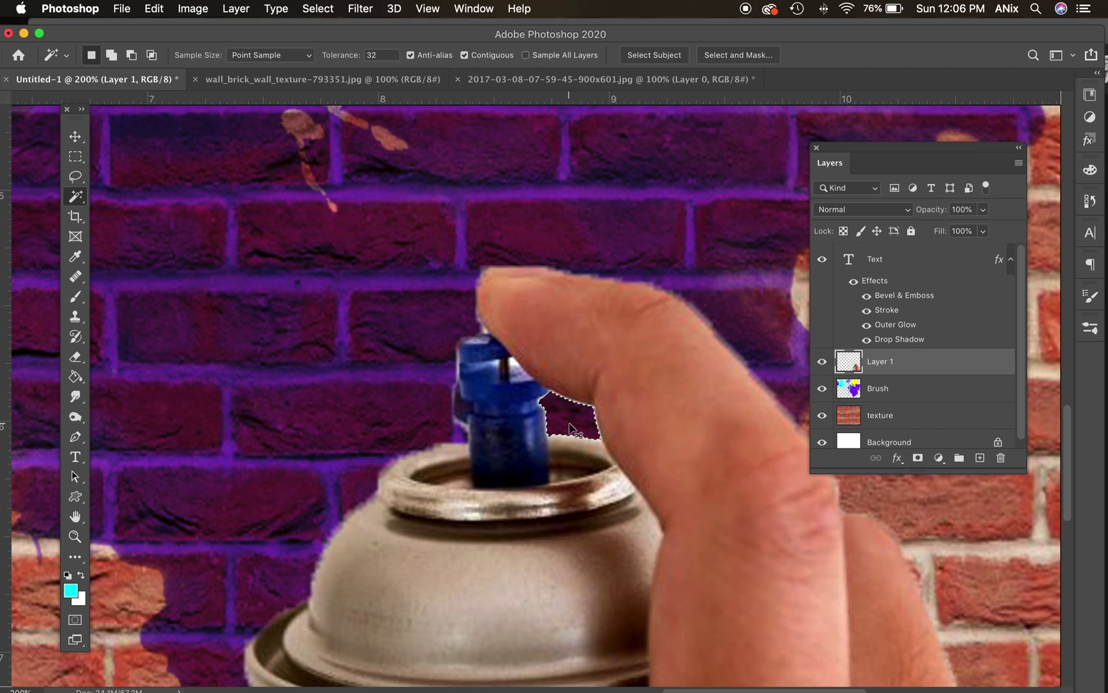
key(super+d)
Step: Erase the light fringe along the spray can's shoulder and rim, starting with a 35 px eraser and using smaller sizes near the nozzle
click(75, 356)
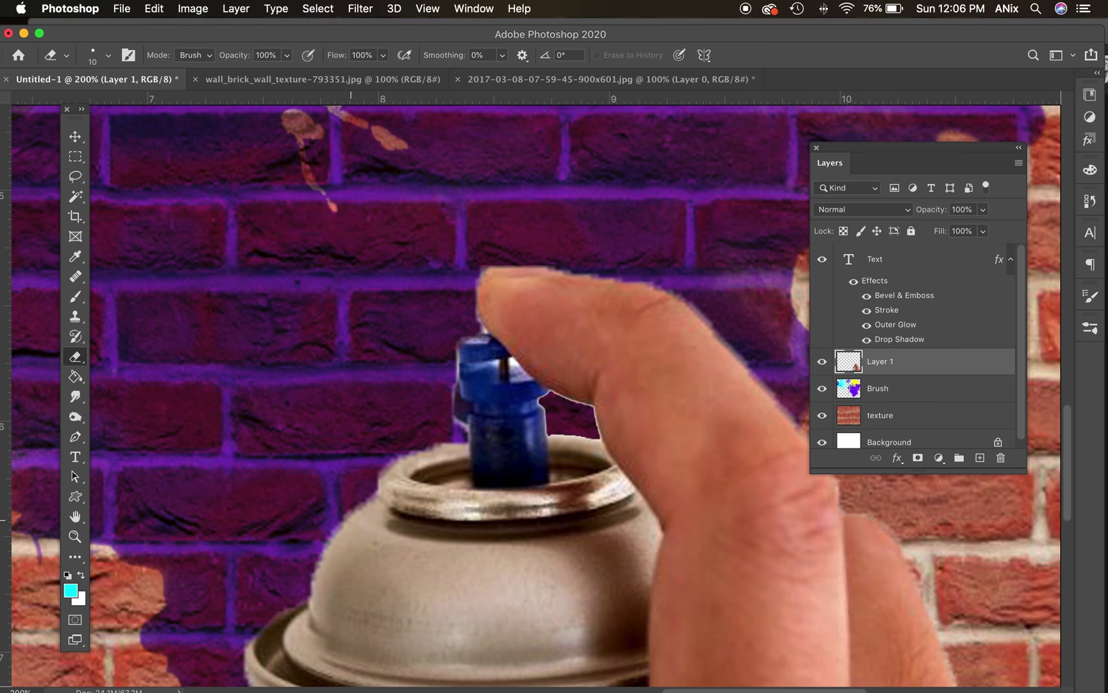
key(bracketright)
key(bracketright)
key(bracketright)
key(bracketright)
key(bracketright)
mouse_move(357, 491)
mouse_down()
mouse_move(314, 538)
mouse_move(295, 590)
mouse_move(301, 581)
mouse_move(244, 628)
mouse_up()
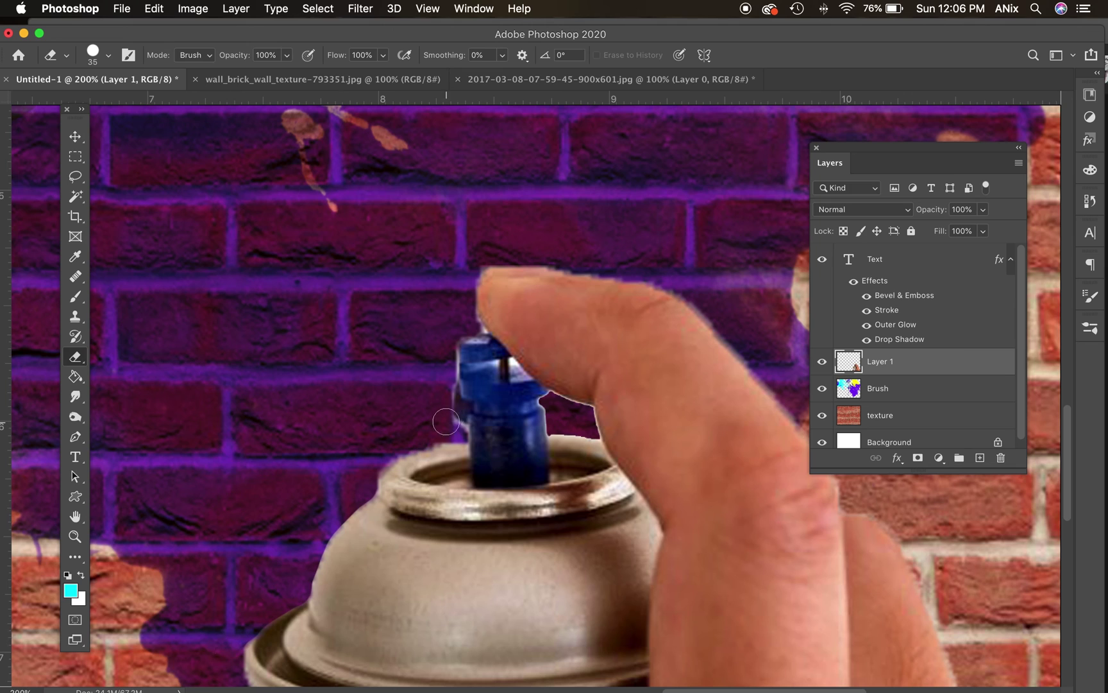
key(bracketleft)
drag(460, 424, 375, 486)
key(bracketleft)
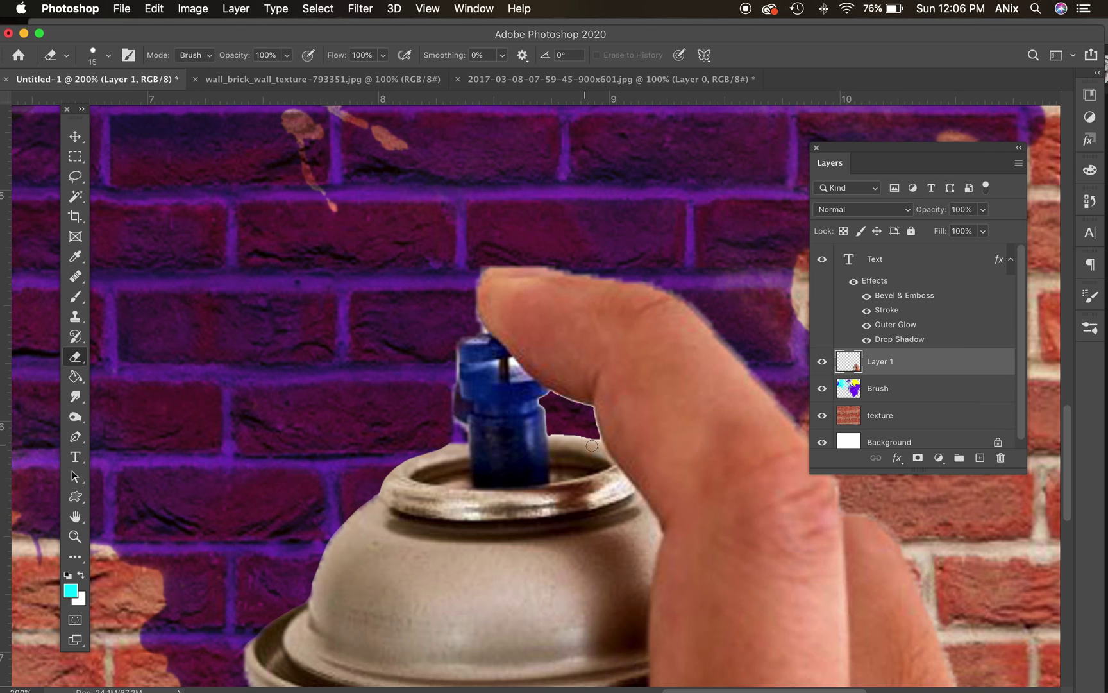
Step: Add a Drop Shadow to the spray can layer with a 43 px distance and a 57 px size
key(super+minus)
key(super+minus)
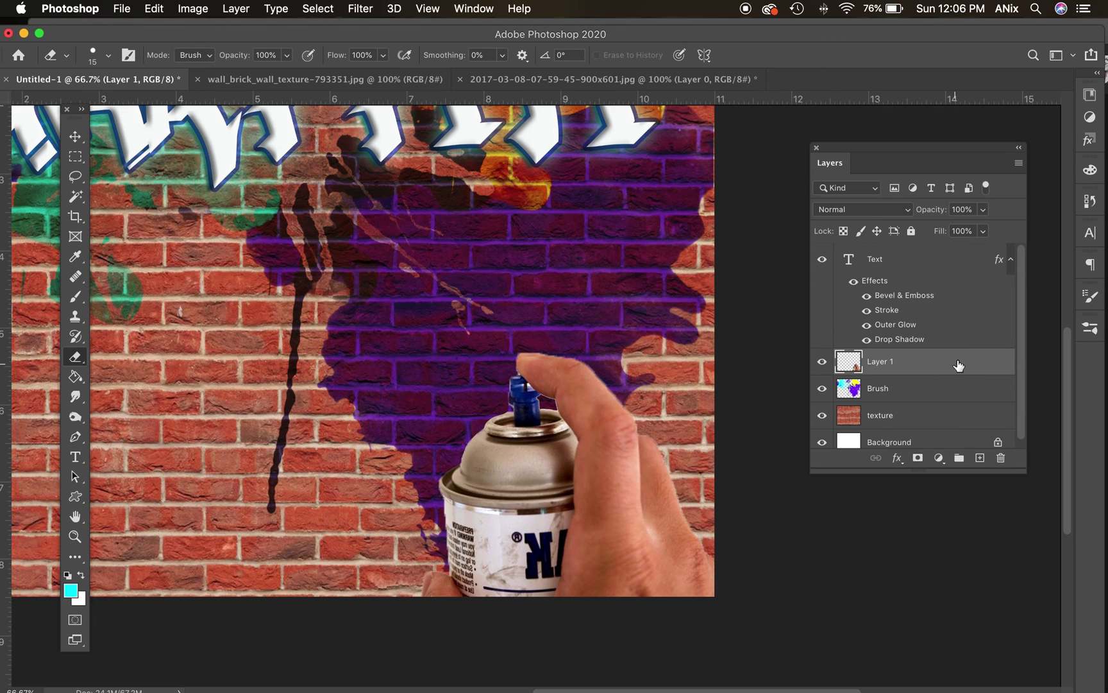
double_click(958, 364)
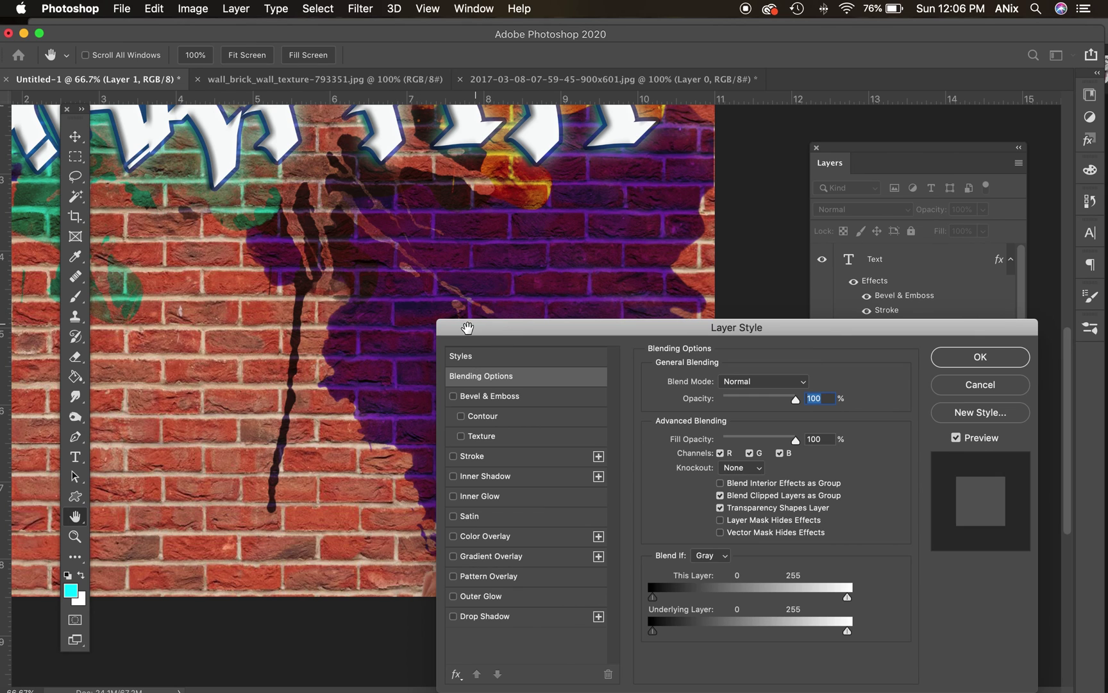
drag(467, 332, 598, 132)
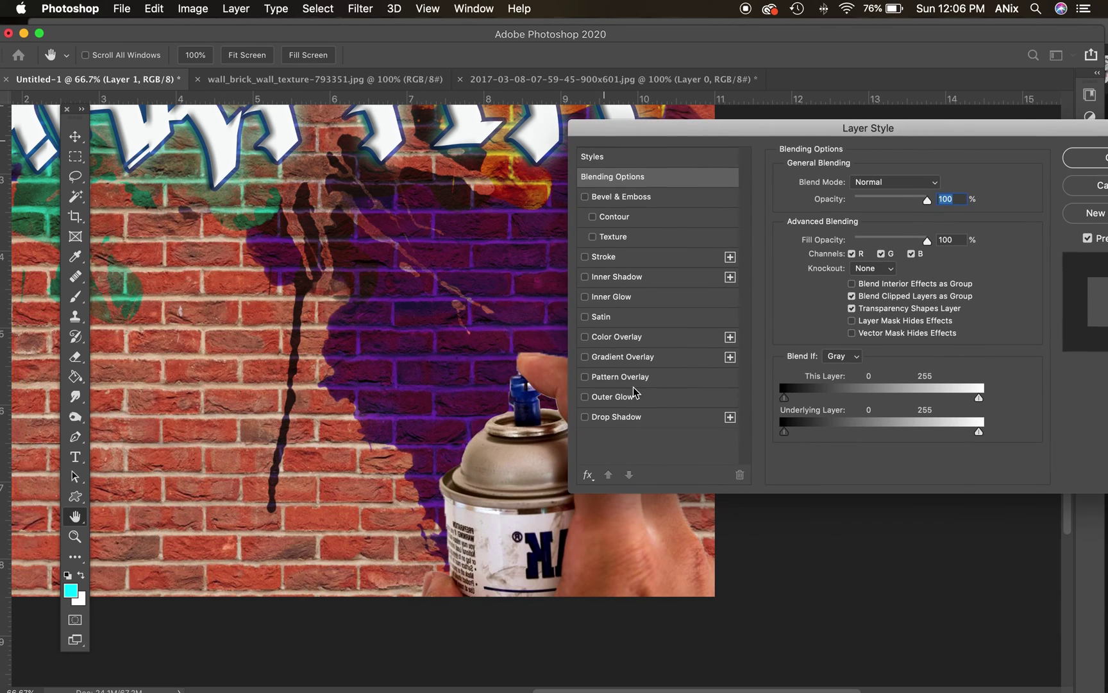
click(616, 418)
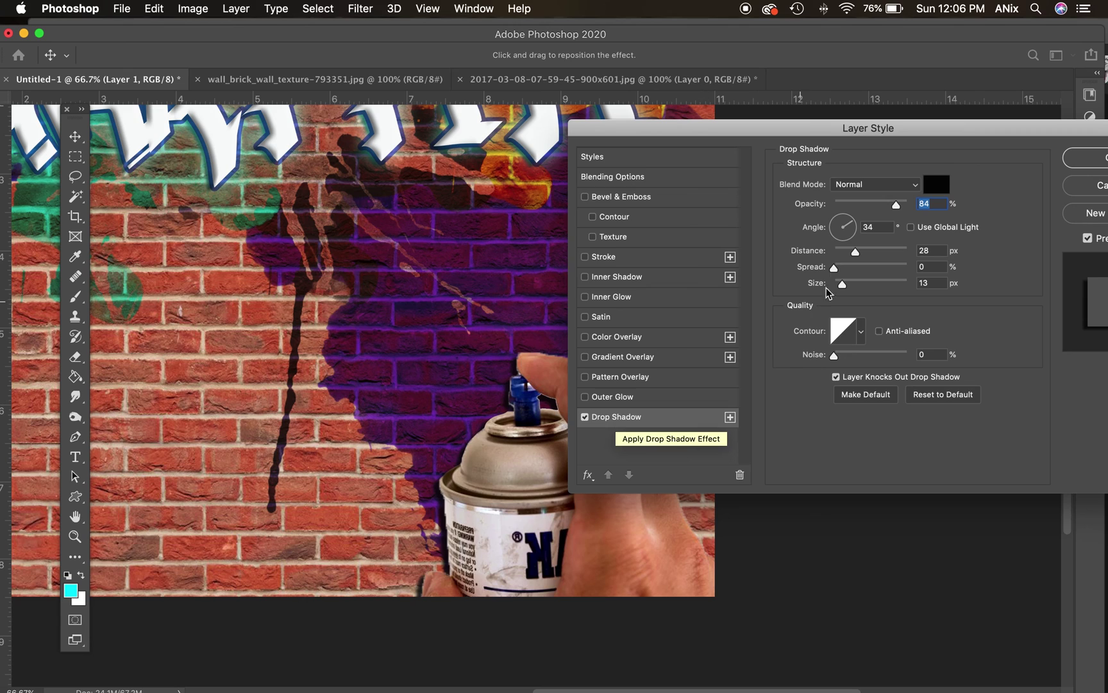
drag(856, 252, 856, 287)
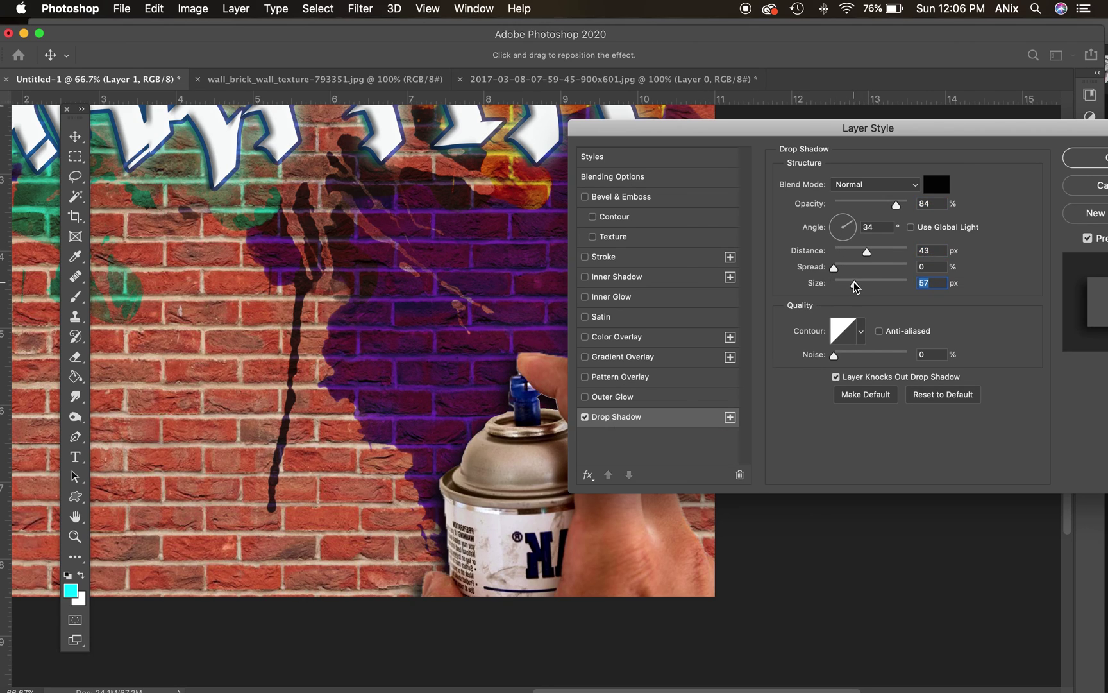
click(1094, 161)
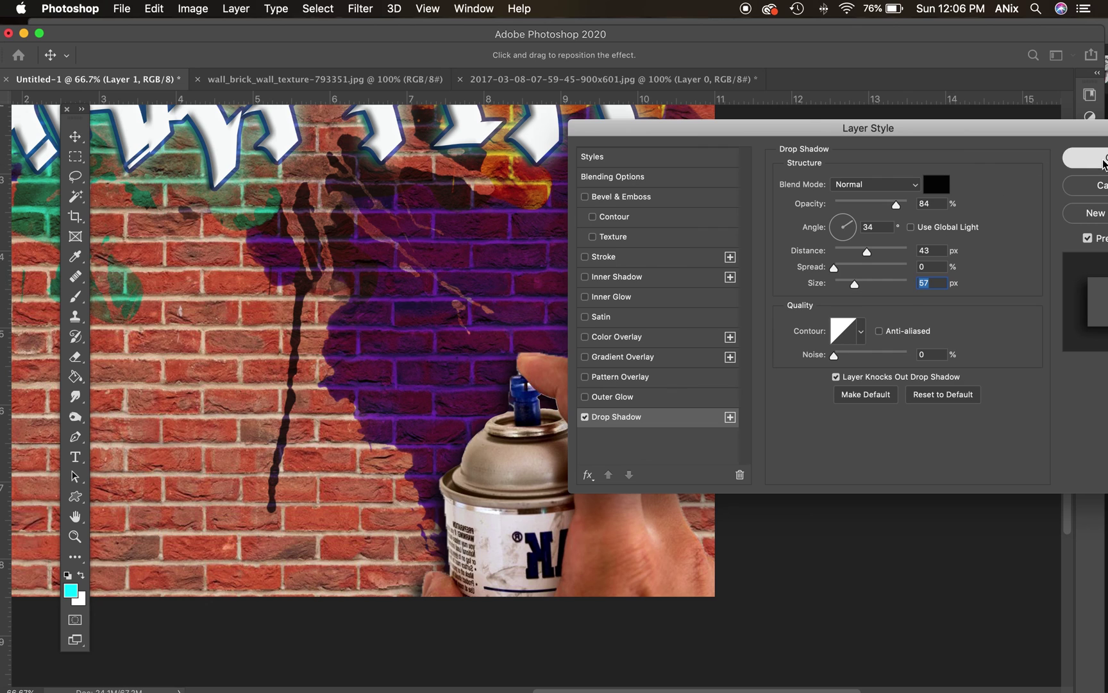
Step: Examine the spray can cutout's edges up close and compare them with the source photo
key(super+equal)
key(super+equal)
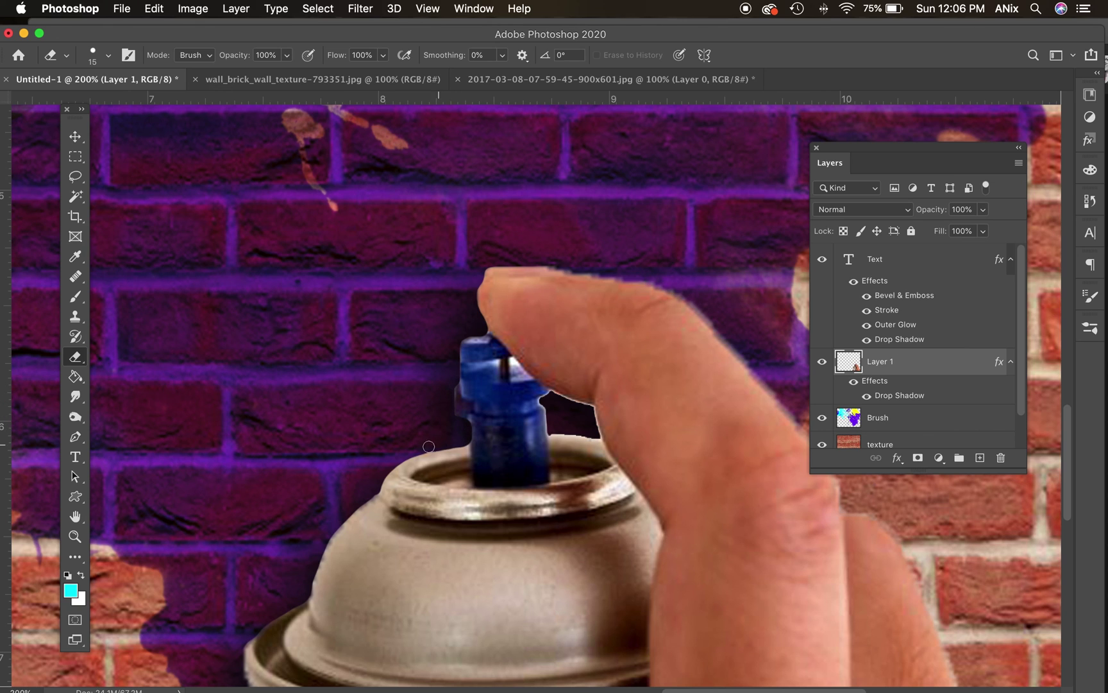
click(592, 81)
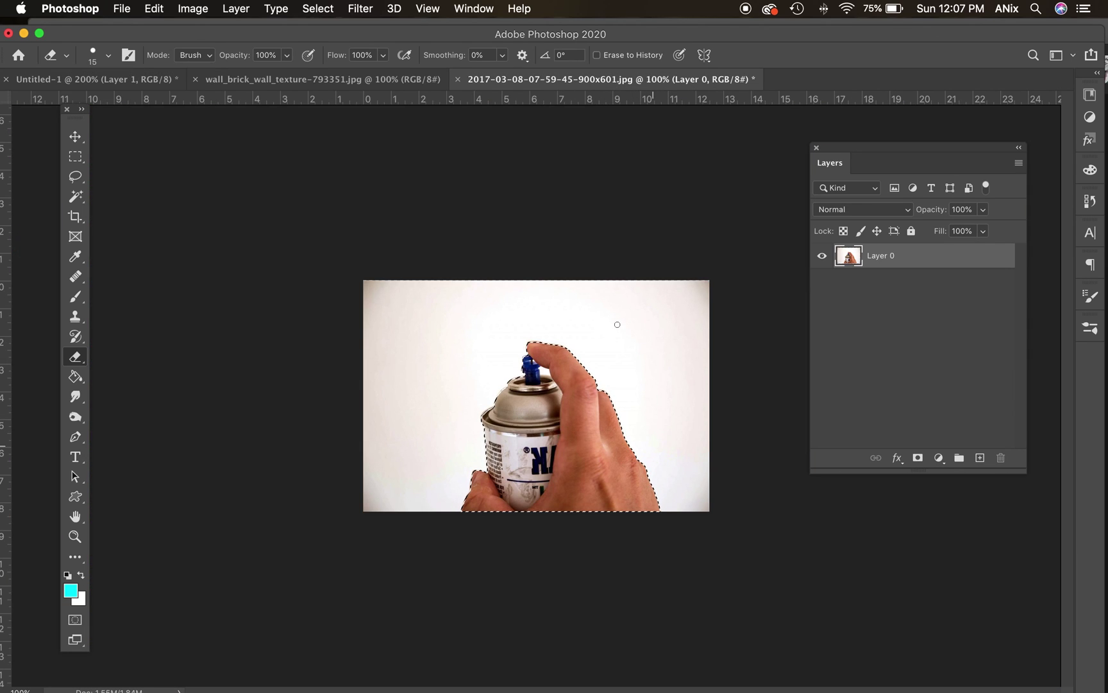
click(74, 79)
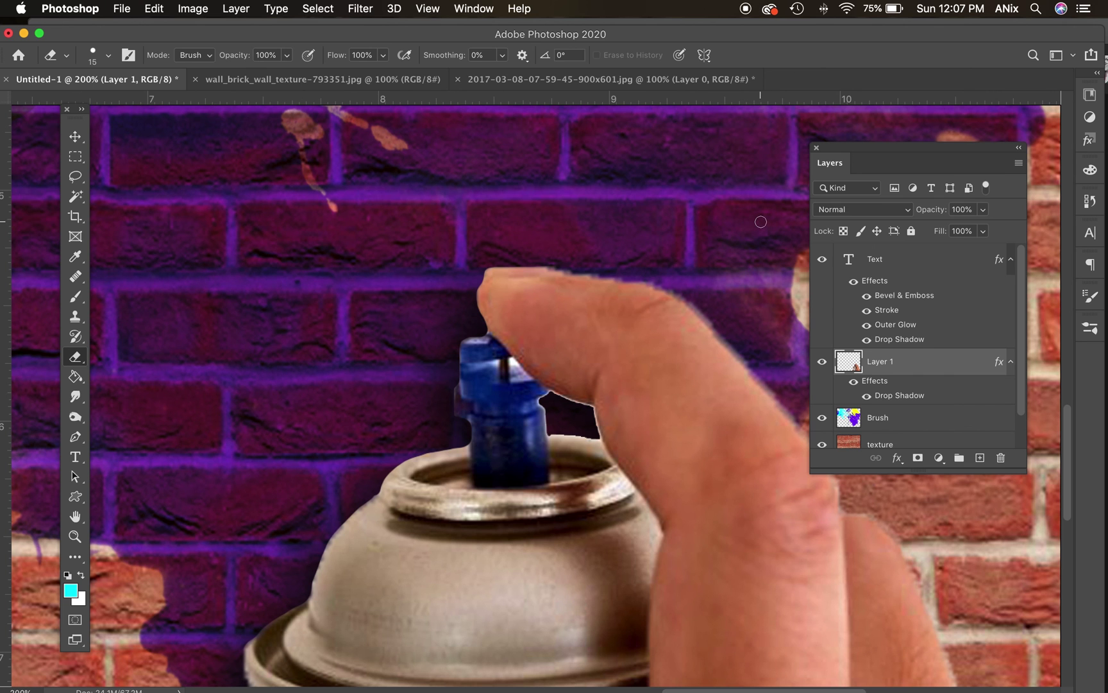
key(super+minus)
key(super+minus)
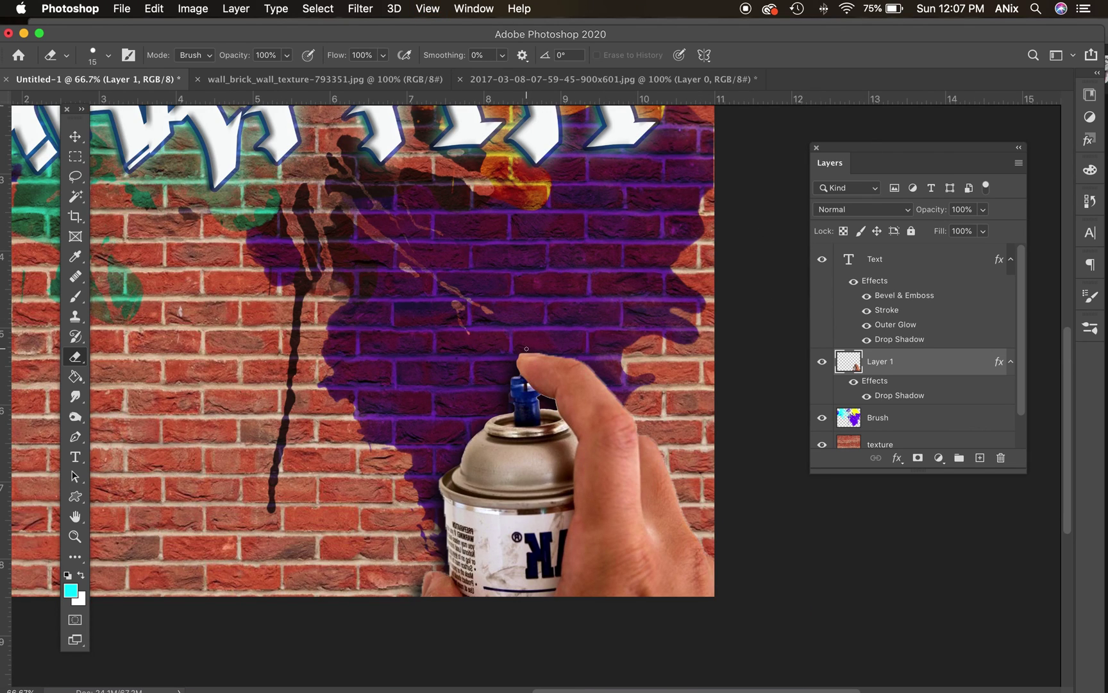
key(bracketright)
key(bracketright)
key(bracketright)
key(bracketright)
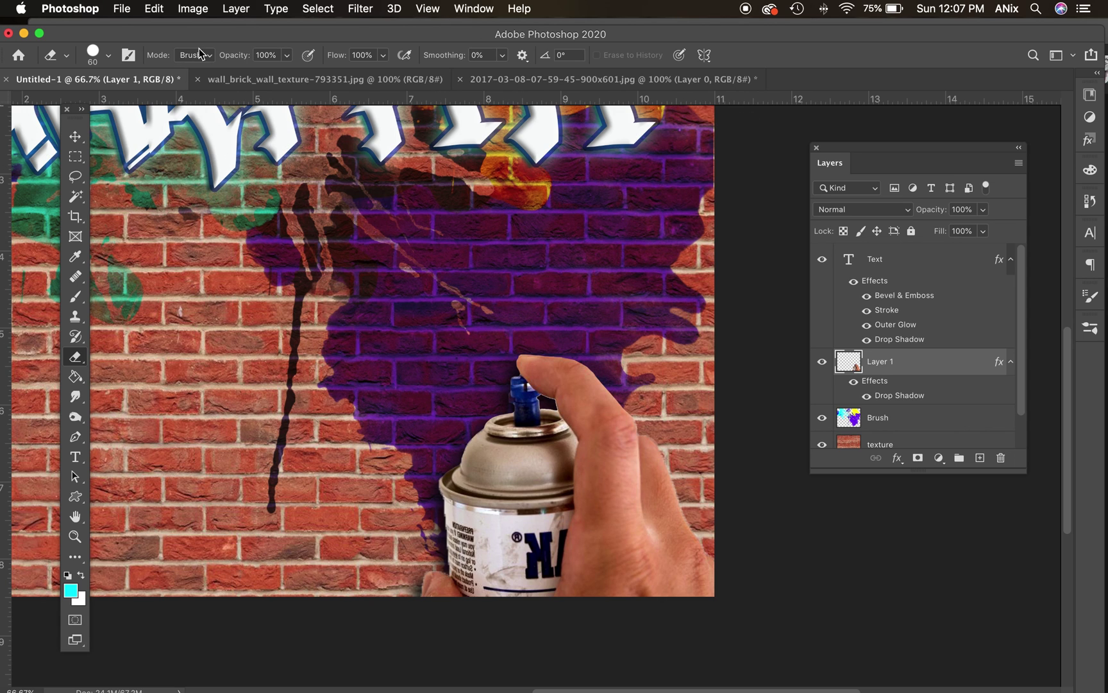
Step: Review the whole composition and its layer stack from the Text layer down to the Background
click(75, 136)
key(super+0)
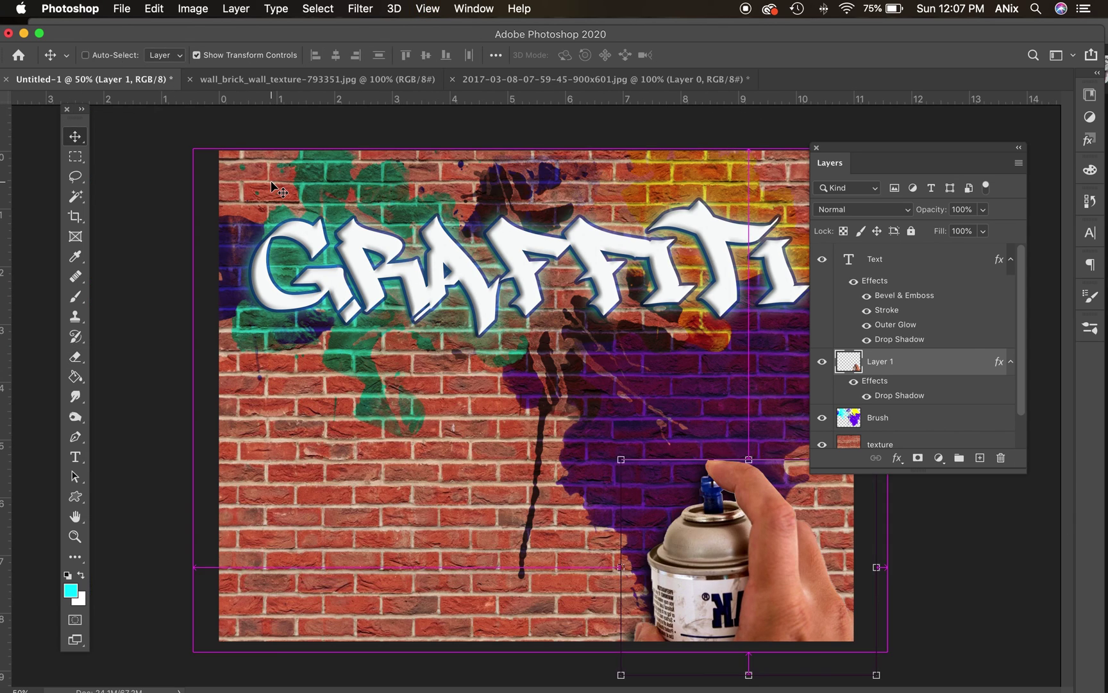
drag(885, 154, 909, 130)
key(alt+bracketright)
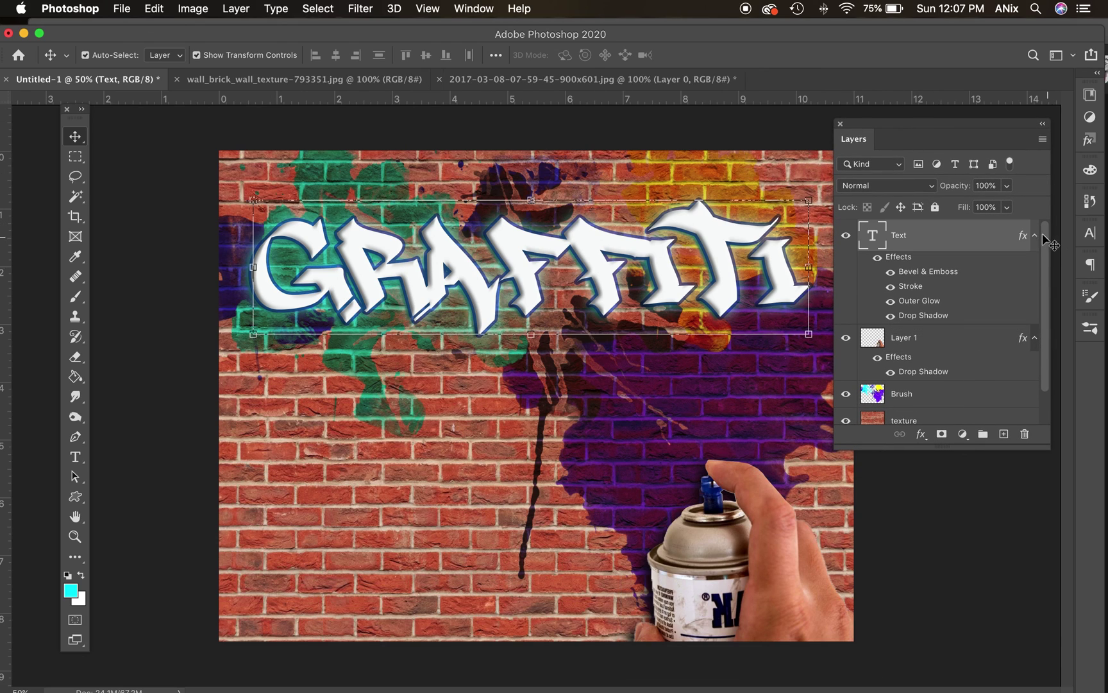
scroll(1044, 282, down, 2)
scroll(1045, 269, up, 2)
scroll(1048, 301, down, 2)
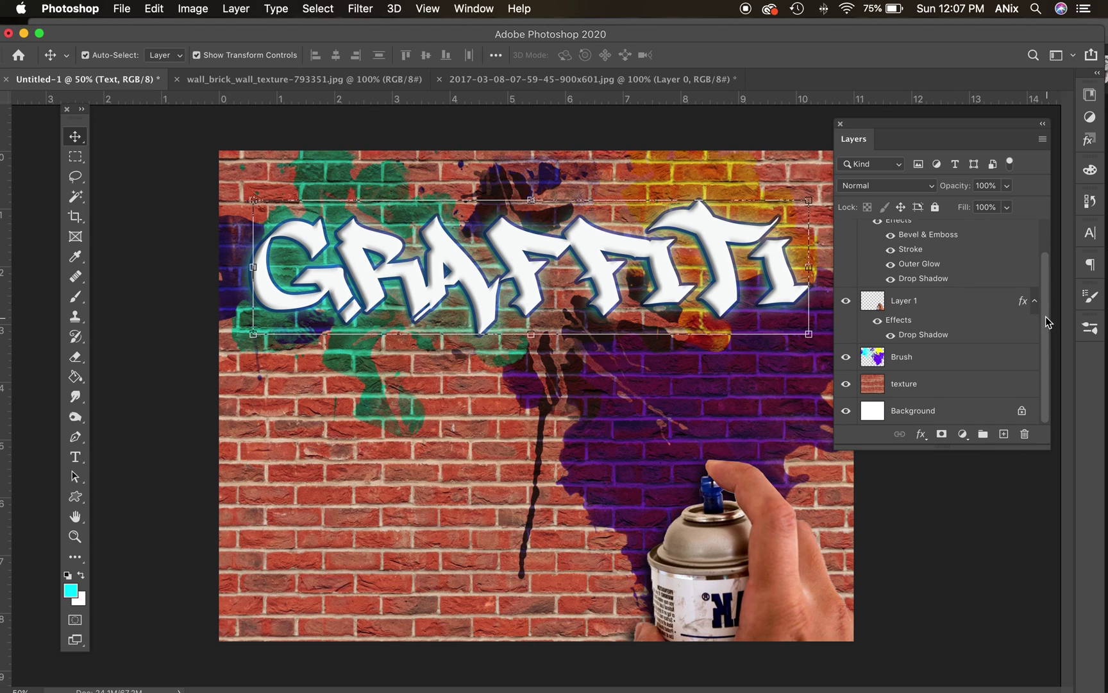